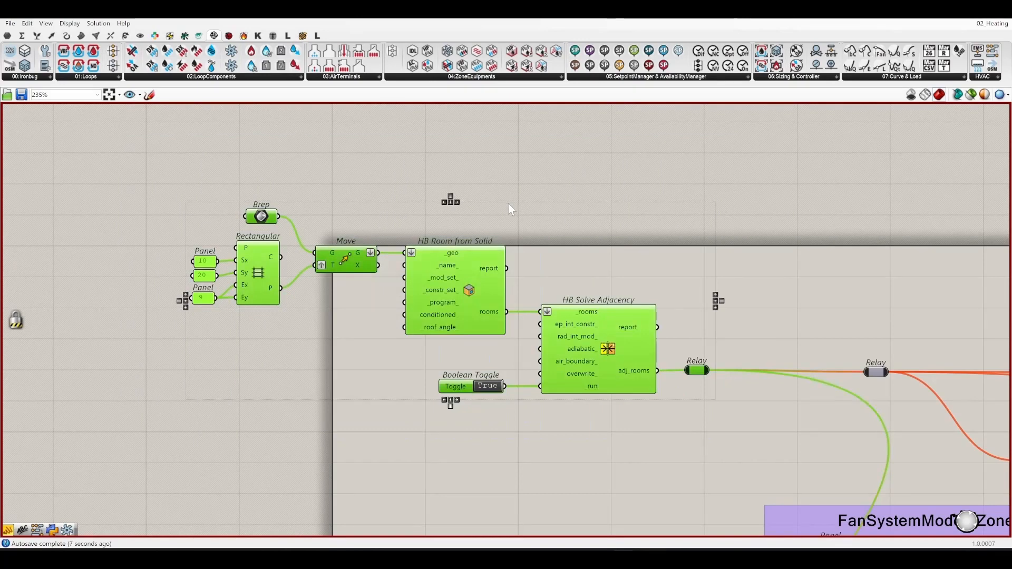
Create a new Grasshopper document and paste the copied room geometry and adjacency components near the canvas's top-left corner.
left_click(9, 24)
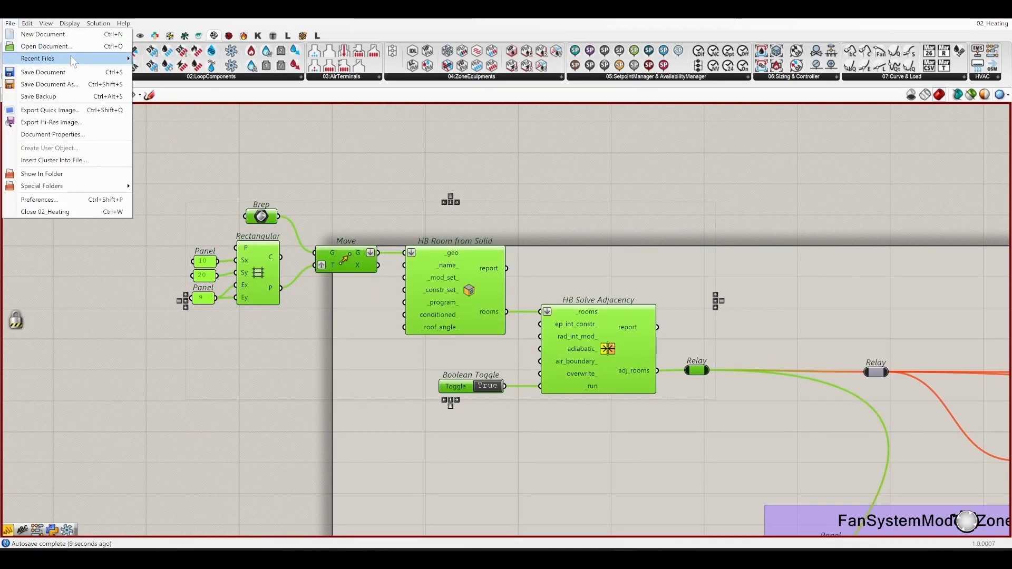
left_click(32, 31)
key("ctrl+v")
scroll(480, 299, "down", 4)
right_click_drag(482, 281, 560, 348)
scroll(431, 302, "up", 5)
left_click_drag(484, 333, 566, 359)
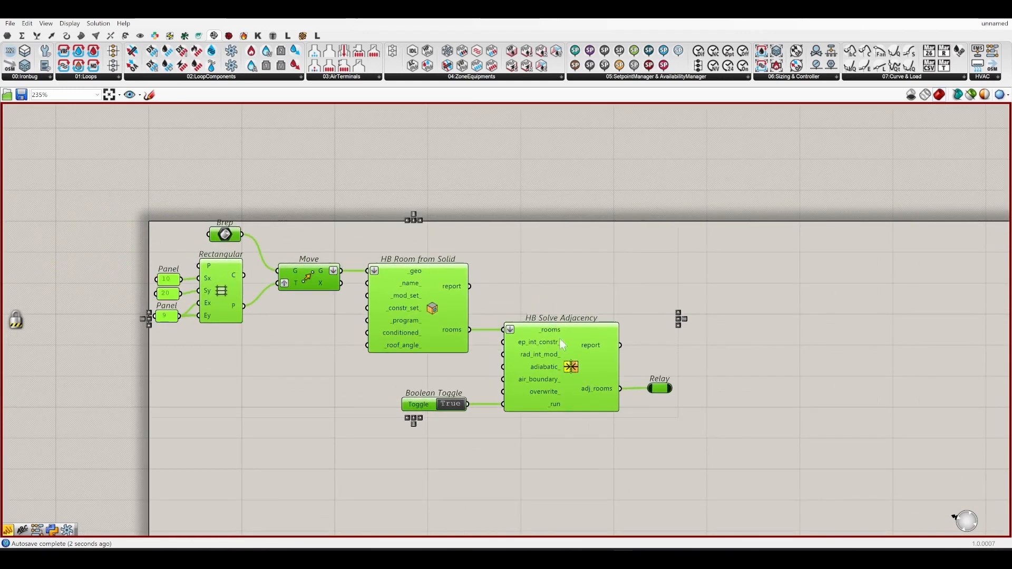
left_click(538, 267)
Save the new document in the tutorial folder as 02_Heating_before.gh.
left_click(10, 23)
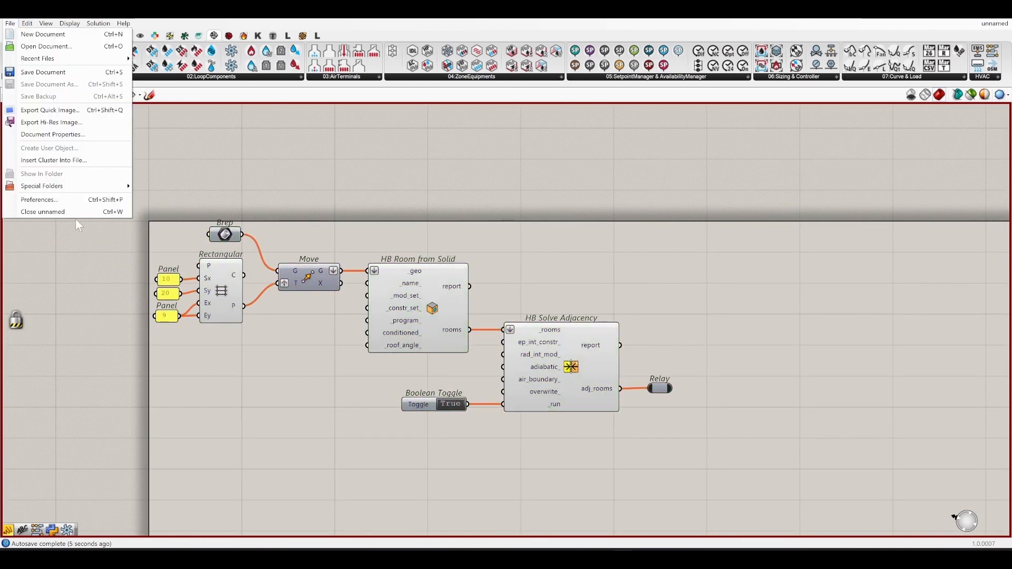
left_click(42, 72)
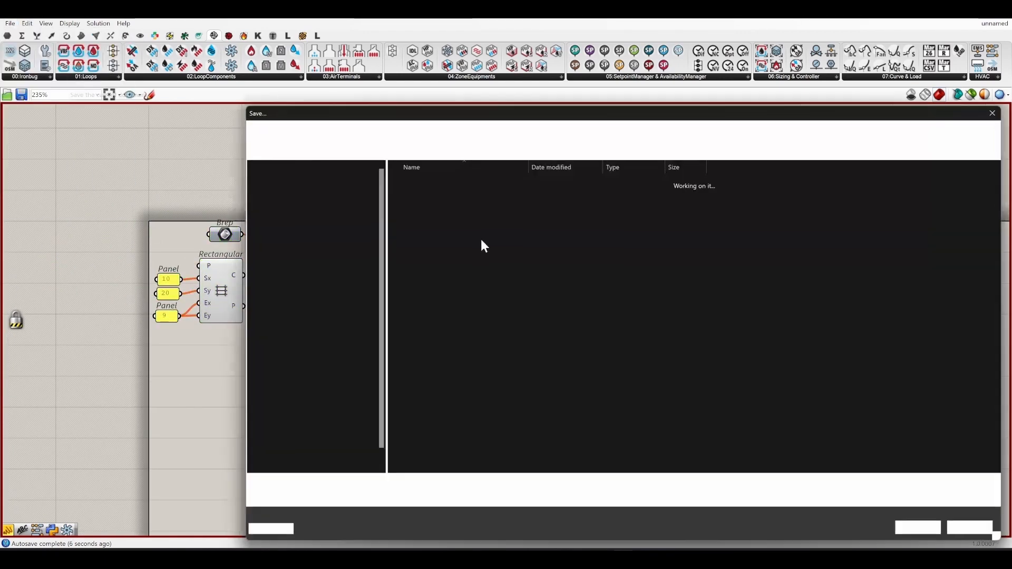
left_click(479, 216)
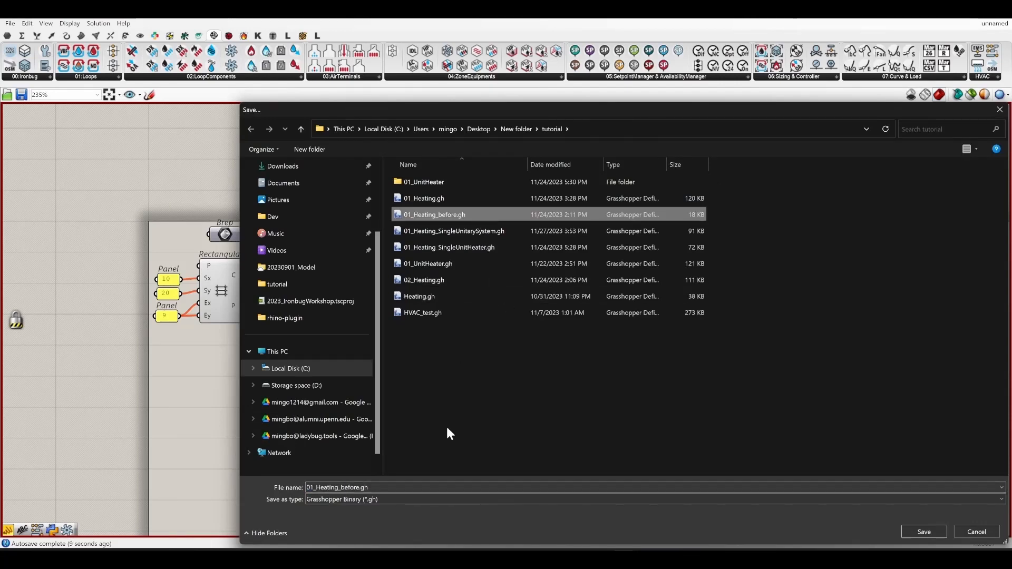
left_click(320, 489)
left_click(313, 489)
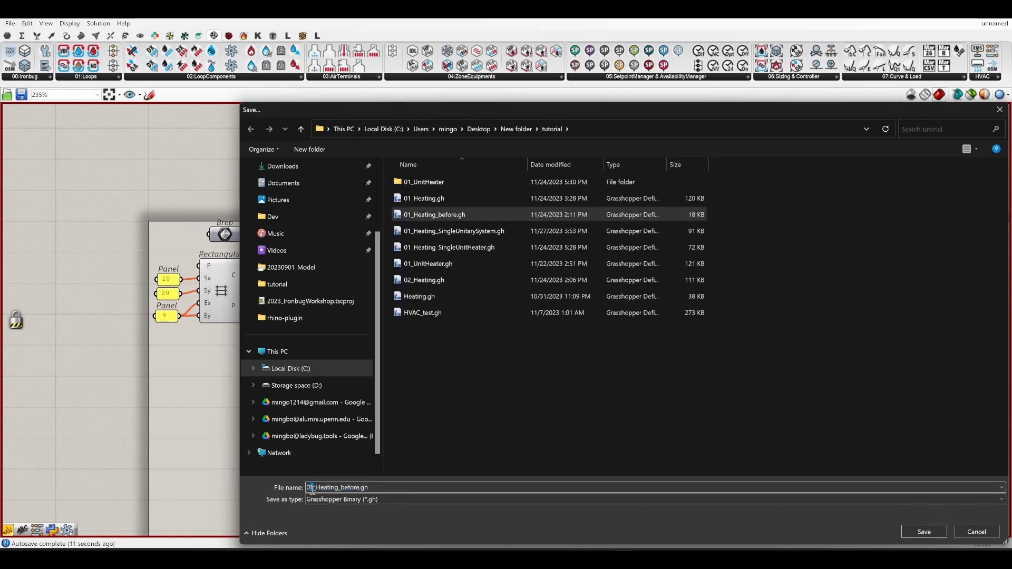
key("BackSpace")
type("2")
left_click(372, 488)
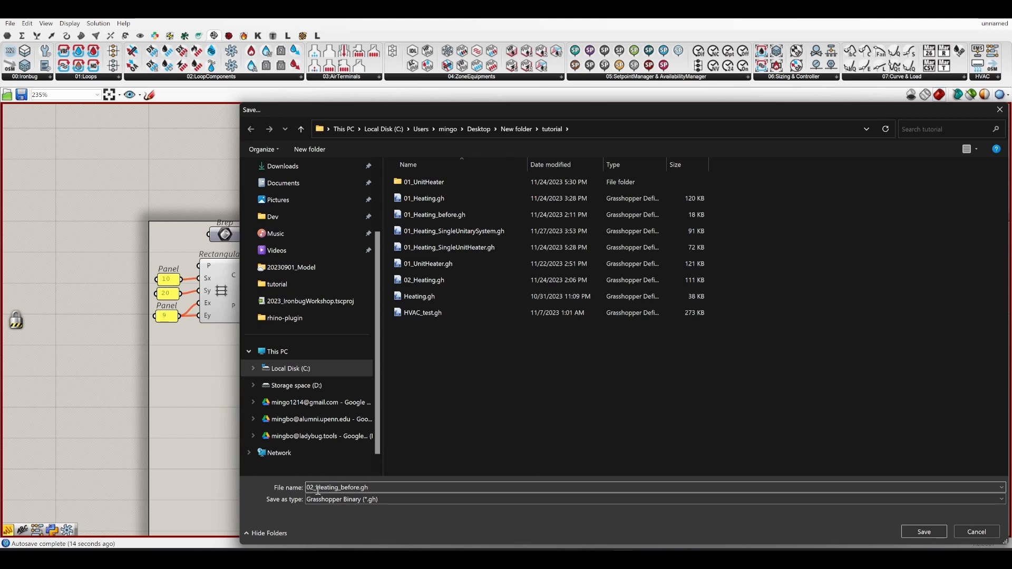
left_click(926, 537)
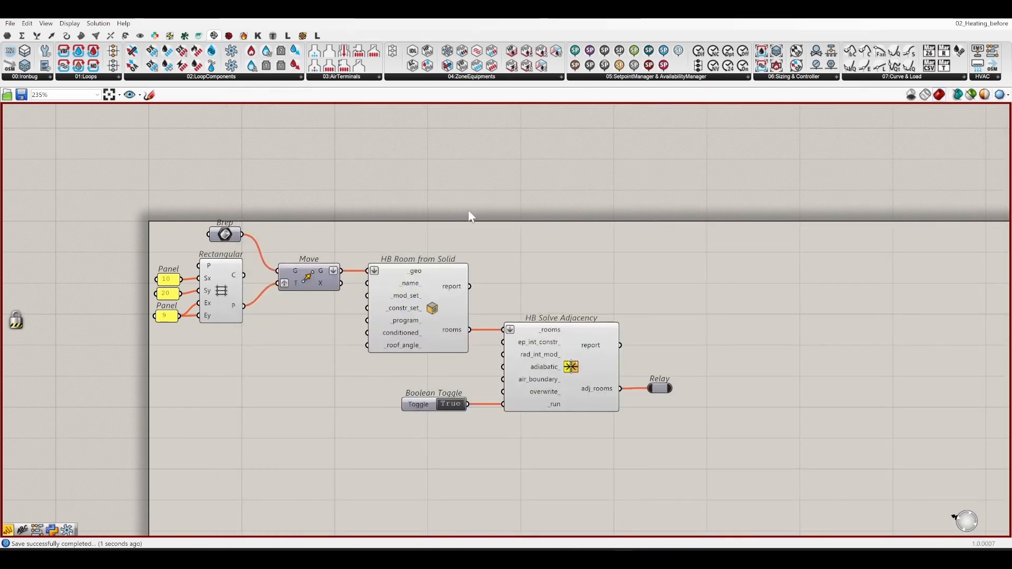
Enable the global solver so the room and adjacency components compute.
right_click_drag(599, 222, 445, 203)
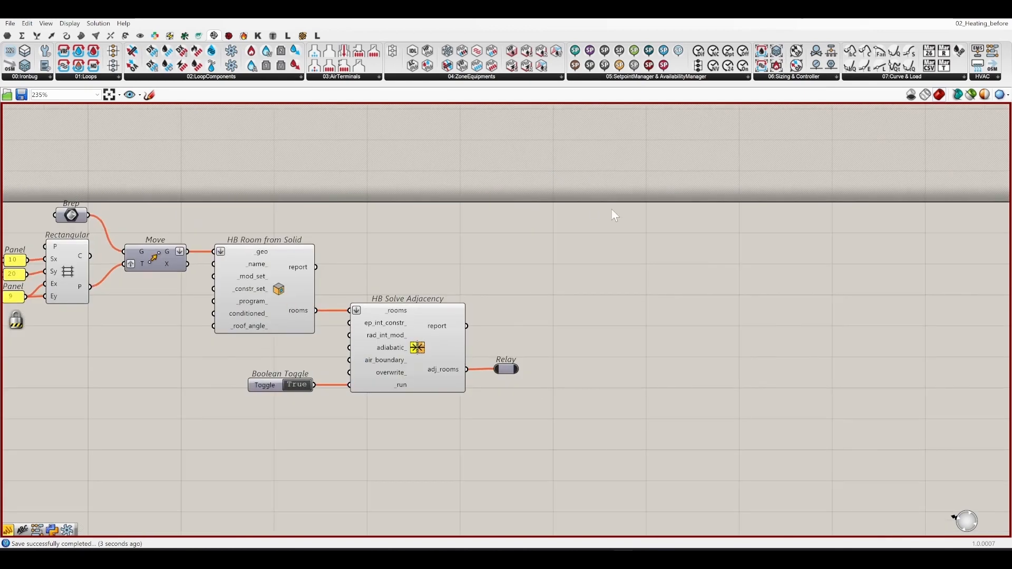
right_click_drag(611, 210, 717, 218)
middle_click(596, 220)
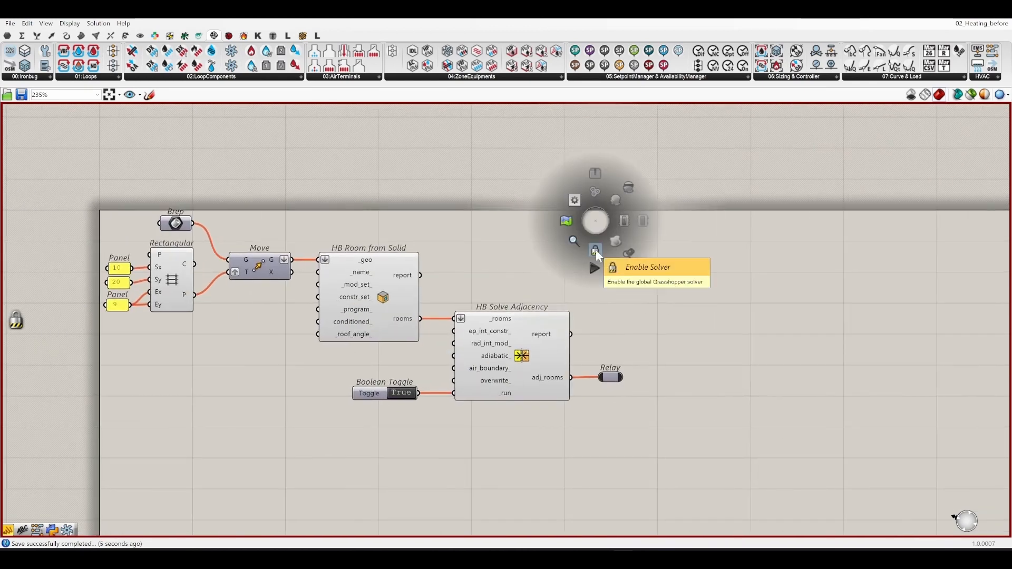
left_click(796, 214)
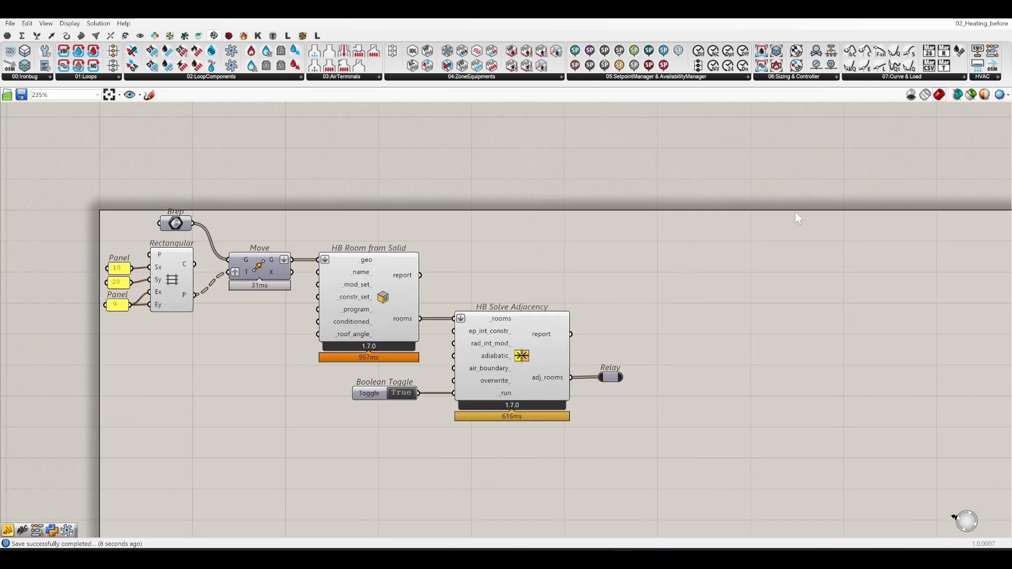
Turn on the geometry preview of the Move component fed by the Brep and the rectangular grid.
right_click_drag(332, 182, 530, 209)
left_click_drag(378, 251, 381, 257)
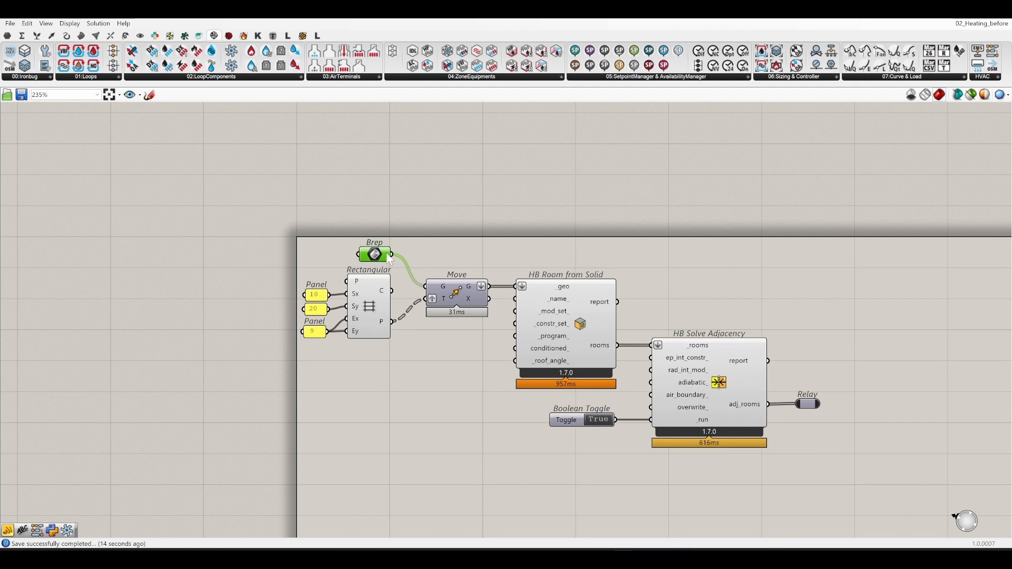
right_click_drag(505, 231, 444, 211)
left_click(398, 274)
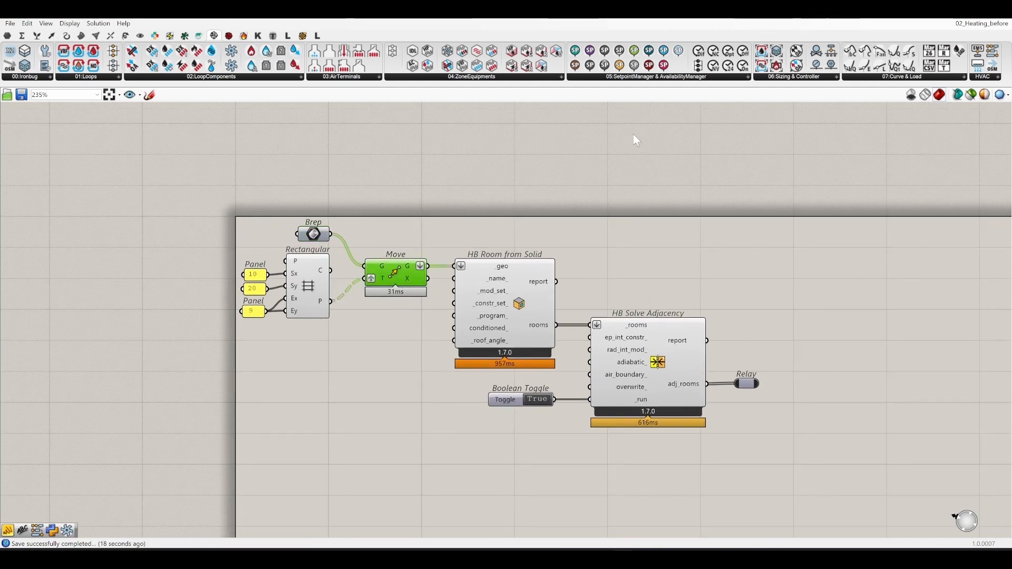
middle_click(392, 273)
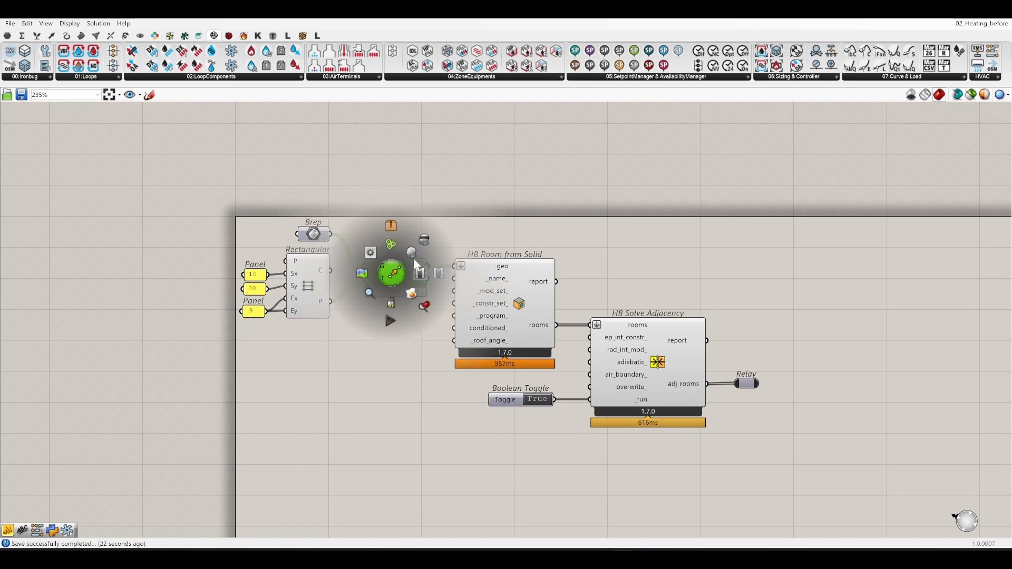
left_click(411, 253)
left_click(508, 185)
Uncover the Rhino viewport and zoom it to the Move component's previewed geometry.
left_click_drag(508, 9, 599, 99)
left_click(640, 362)
middle_click(641, 364)
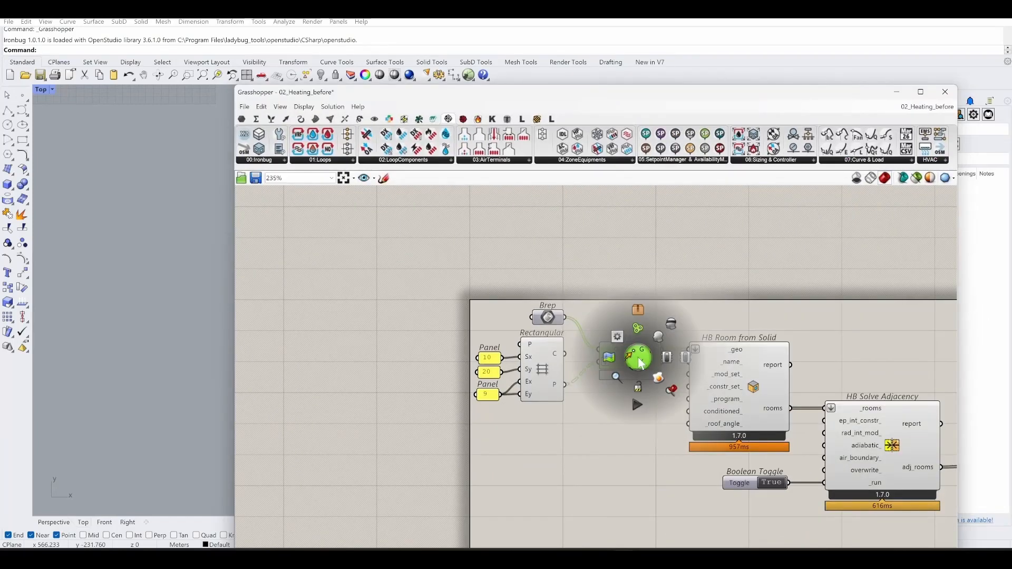
left_click(674, 391)
left_click_drag(407, 91, 751, 78)
scroll(211, 290, "down", 6)
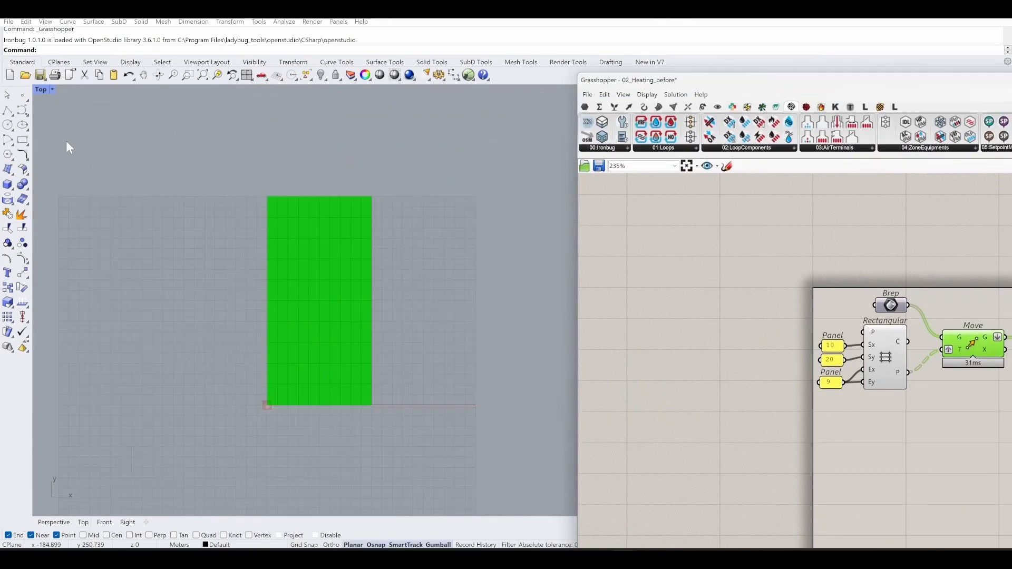
Maximize the Perspective viewport in Rhino and view the grid of room boxes at an angle.
double_click(43, 90)
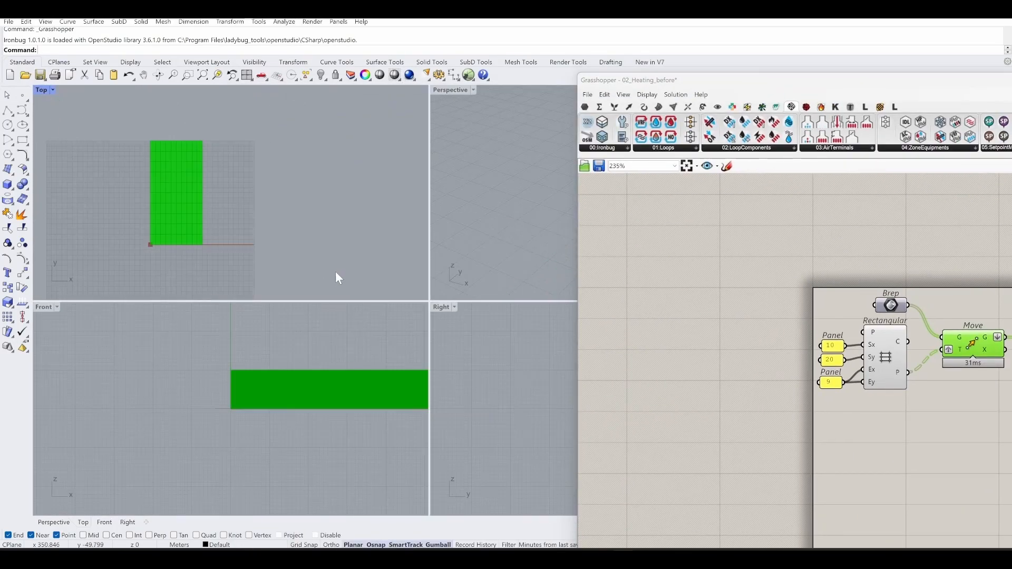
double_click(449, 90)
right_click_drag(150, 281, 284, 416)
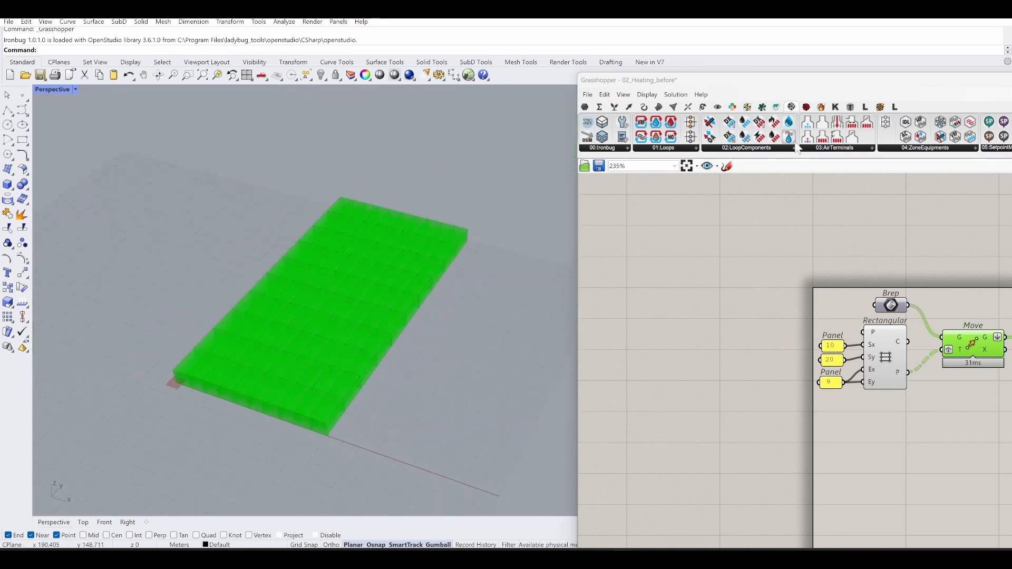
Inspect the Move component's geometry output and the chain through HB Room from Solid and HB Solve Adjacency.
left_click_drag(830, 82, 537, 82)
right_click_drag(679, 292, 538, 296)
scroll(562, 343, "up", 3)
mouse_move(562, 341)
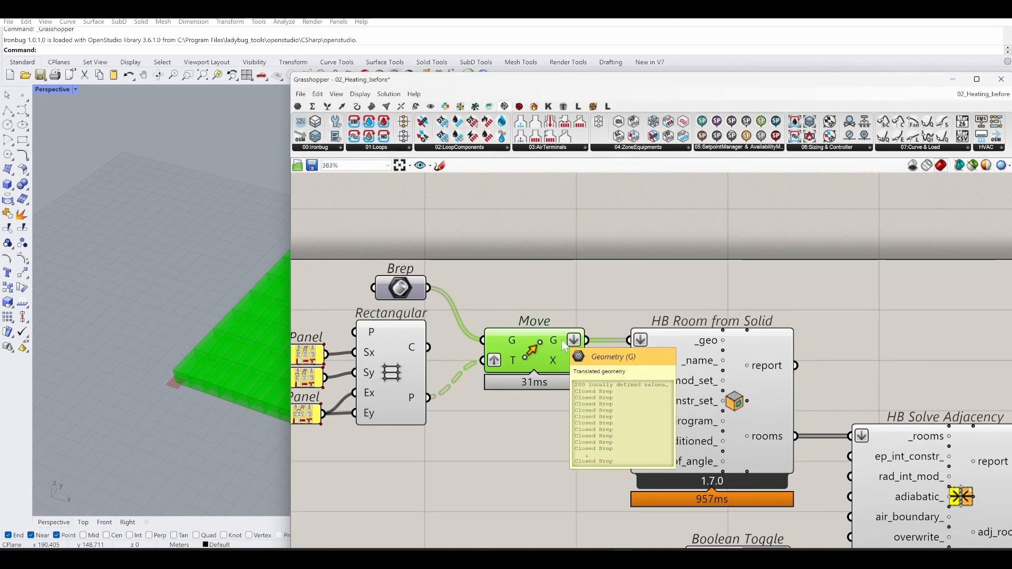
left_click(540, 227)
scroll(537, 226, "down", 4)
right_click_drag(678, 230, 585, 249)
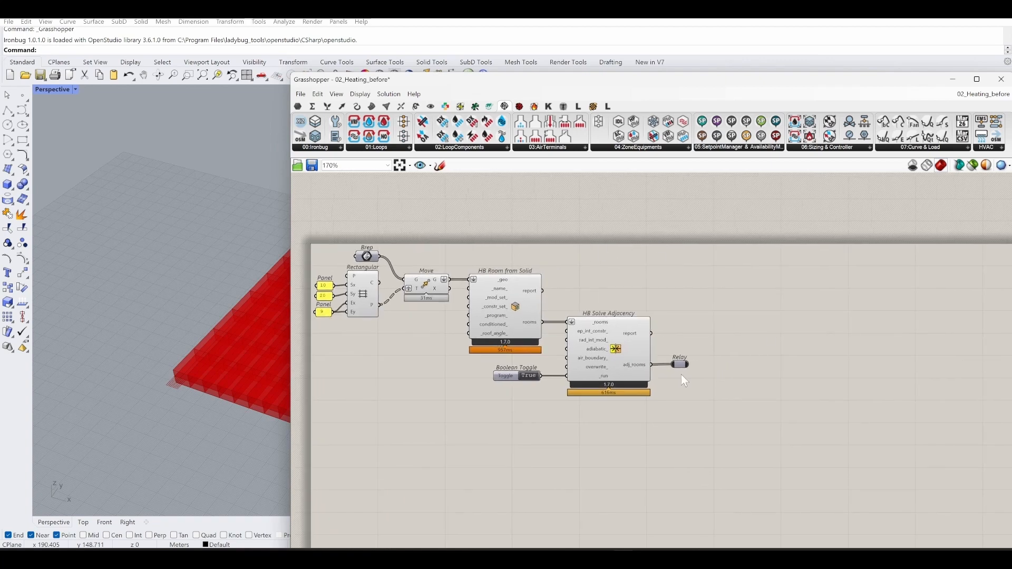
scroll(603, 349, "up", 3)
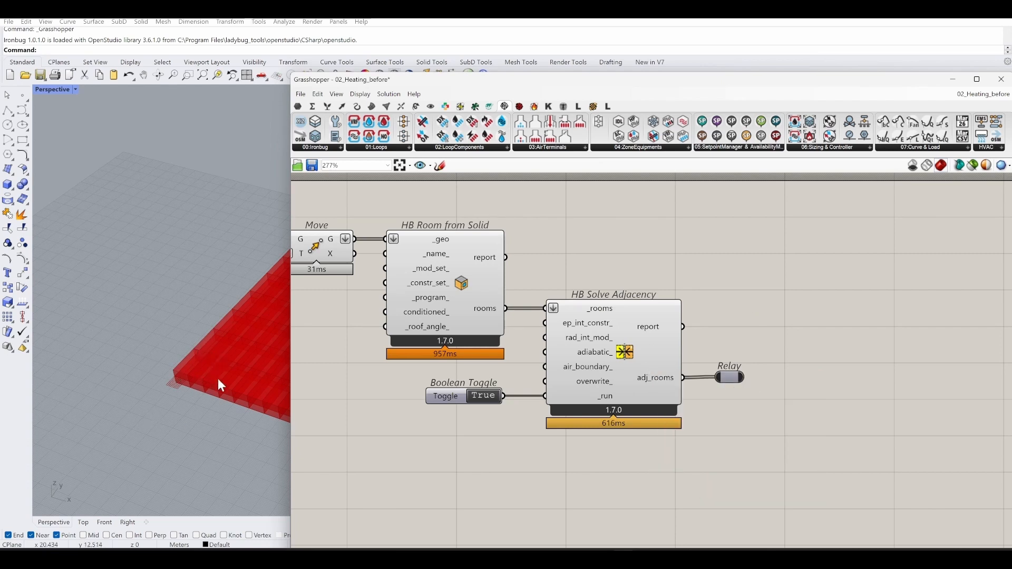
Reposition the Grasshopper window over the Rhino viewport and disable the global solver.
left_click_drag(743, 87, 607, 67)
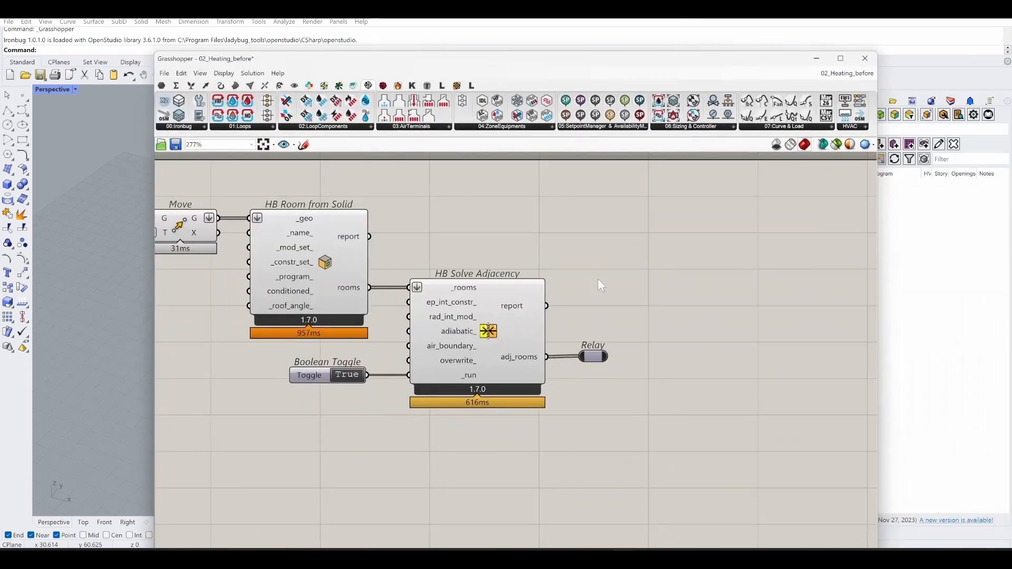
scroll(599, 301, "down", 7)
scroll(596, 293, "up", 8)
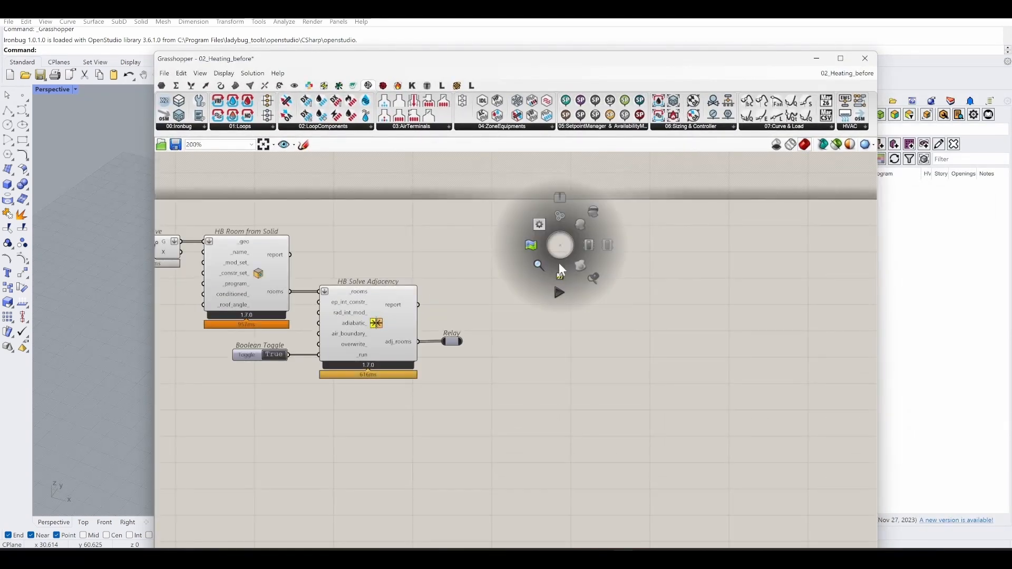
Switch to the 01_Heating_SingleUnitarySystem document and examine its unitary system set up as an air loop object.
mouse_move(848, 73)
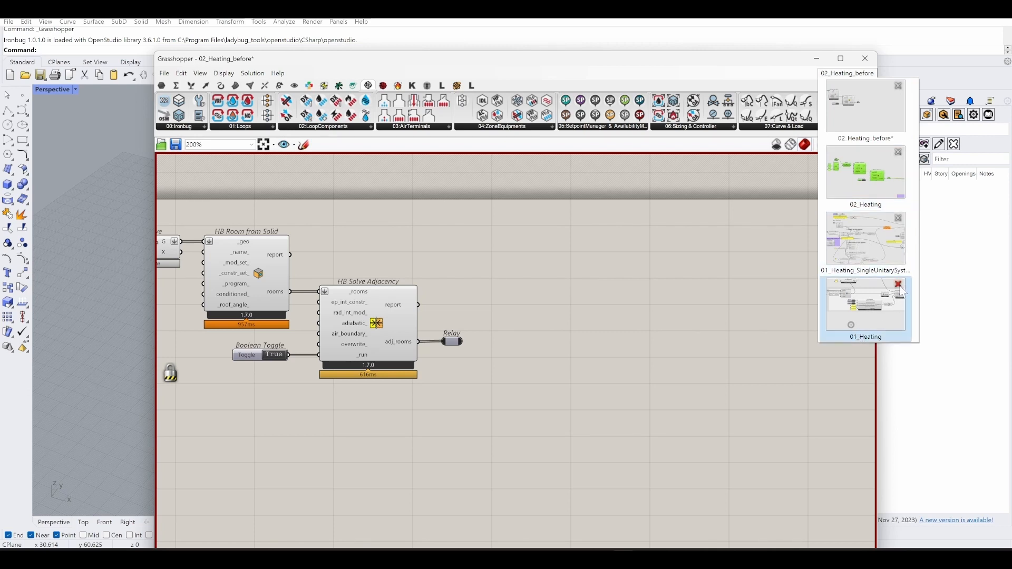
left_click(854, 258)
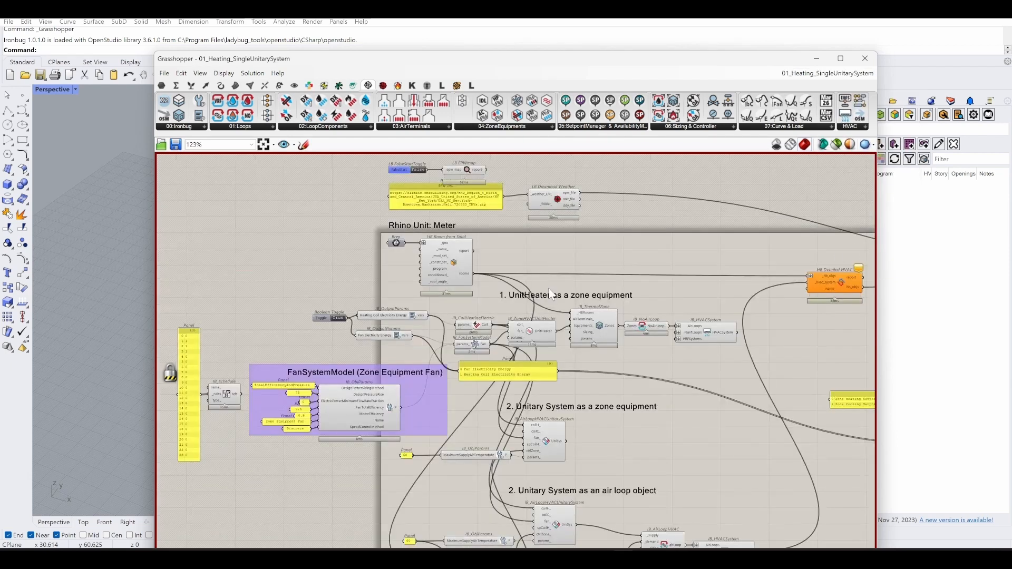
scroll(596, 287, "up", 5)
right_click_drag(565, 376, 566, 317)
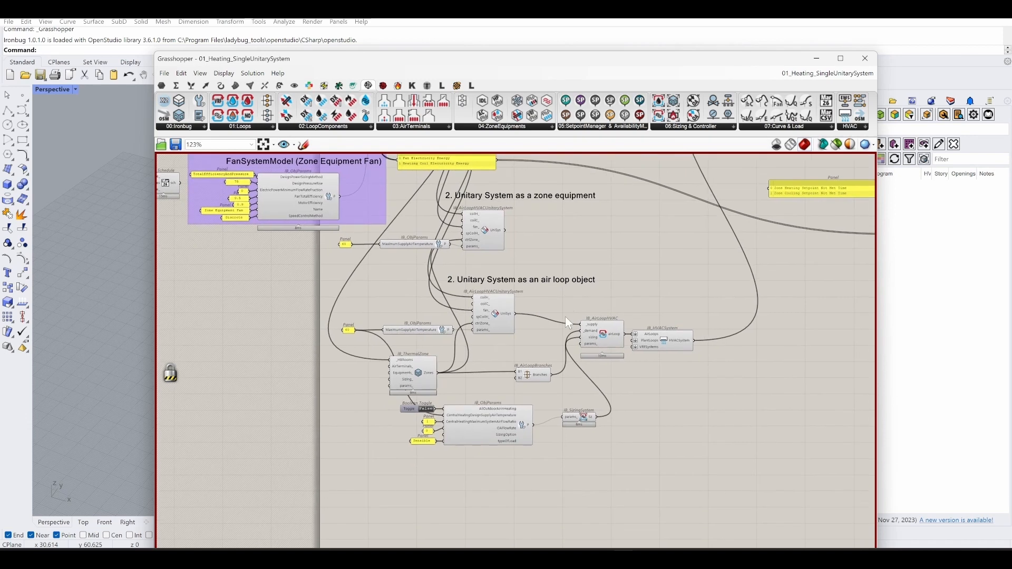
scroll(520, 352, "up", 3)
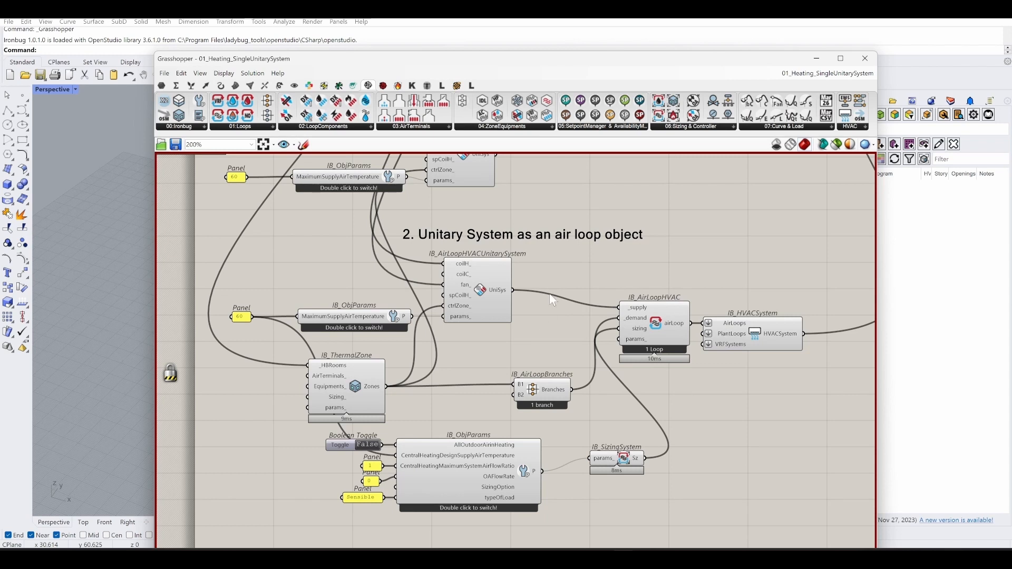
right_click_drag(454, 410, 450, 386)
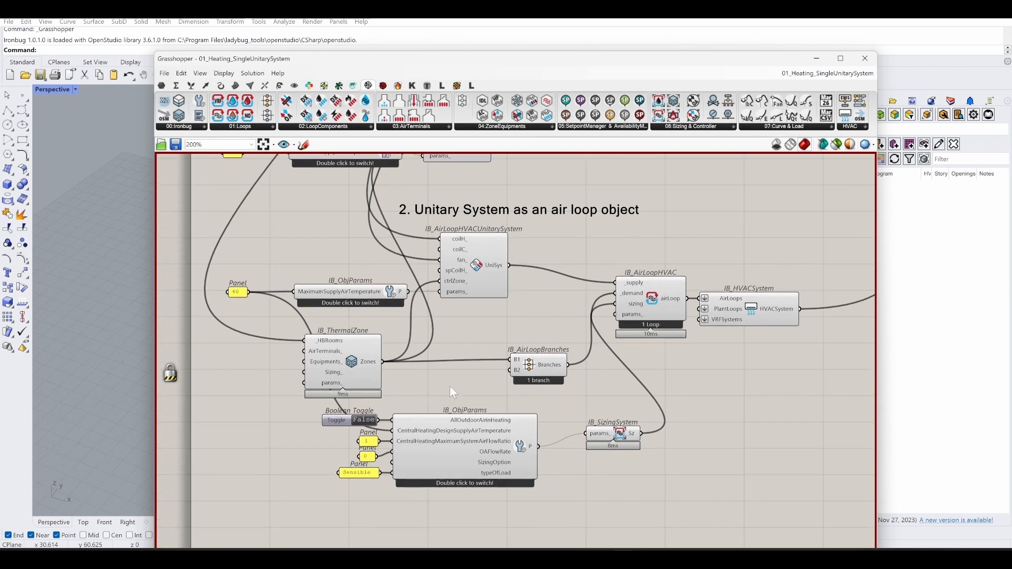
Select the air loop unitary system components together with the connected simulation and result components.
scroll(450, 386, "down", 3)
left_click_drag(720, 447, 220, 267)
right_click_drag(695, 235, 563, 375)
right_click_drag(580, 262, 399, 269)
scroll(448, 265, "down", 5)
left_click_drag(826, 423, 421, 204)
right_click_drag(479, 397, 568, 392)
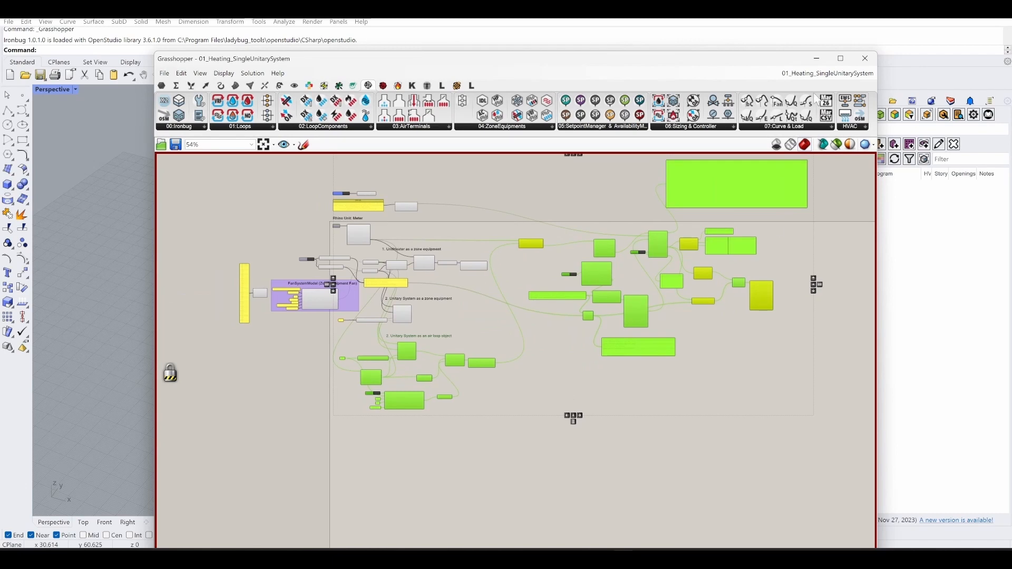
Return to the 02_Heating_before document and save its changes.
left_click(827, 73)
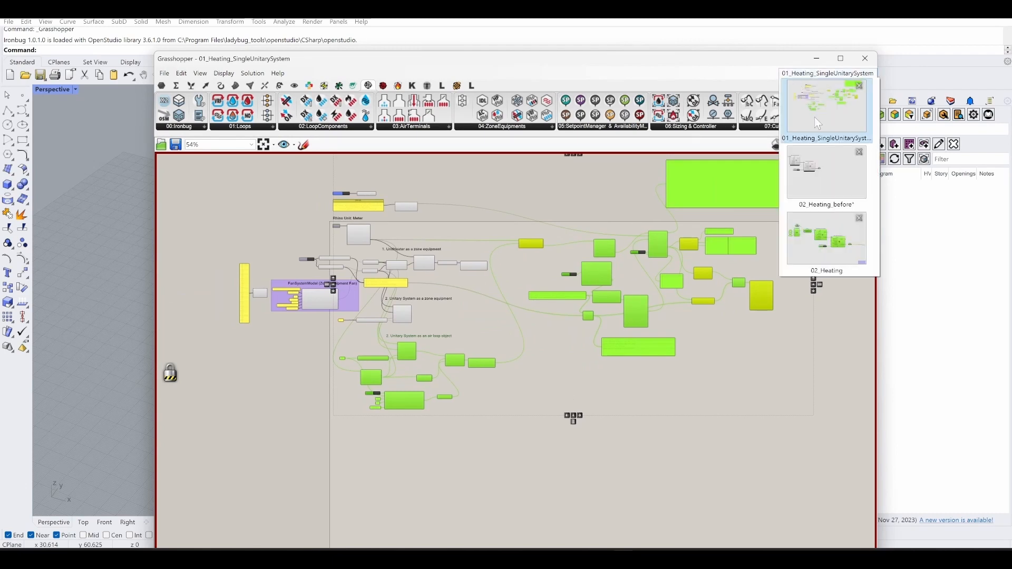
left_click(828, 180)
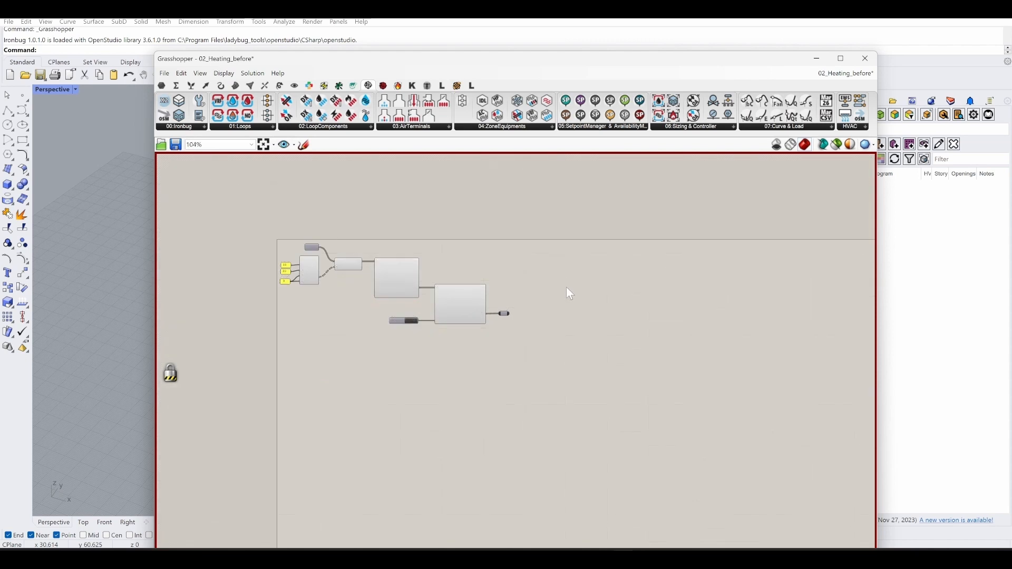
key("ctrl+s")
Save a copy of the document in the tutorial folder as 02_Heating_MultiZoneSystem.gh.
left_click(164, 73)
left_click(205, 134)
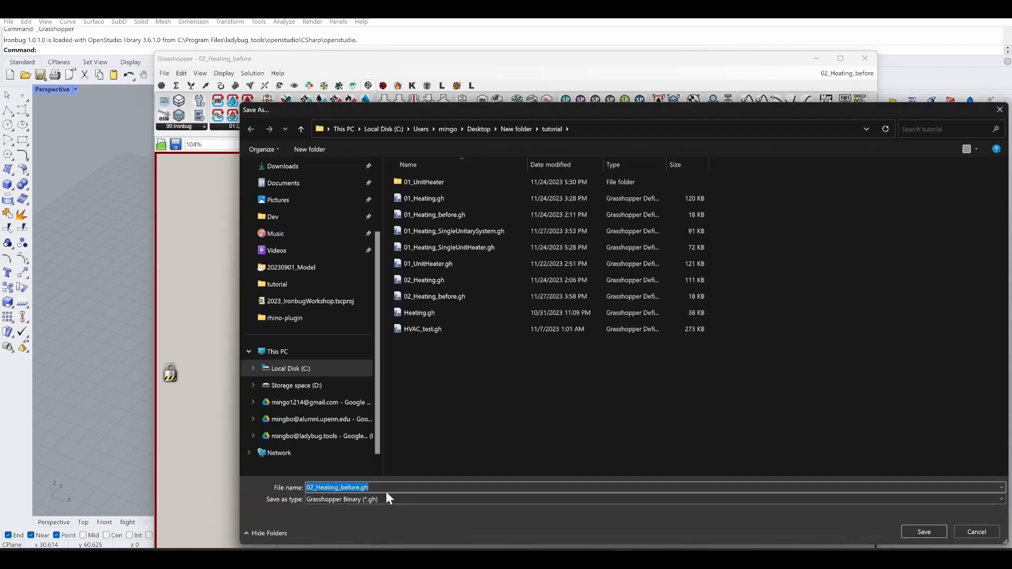
left_click(361, 488)
key("BackSpace")
key("BackSpace")
key("BackSpace")
key("BackSpace")
key("BackSpace")
key("BackSpace")
type("MultiZone")
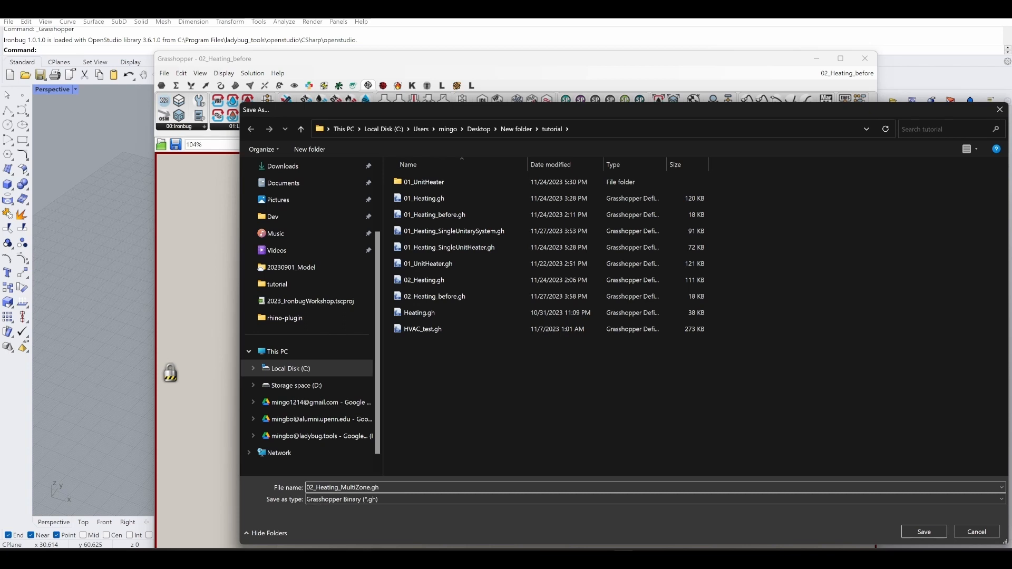
type("System")
key("Return")
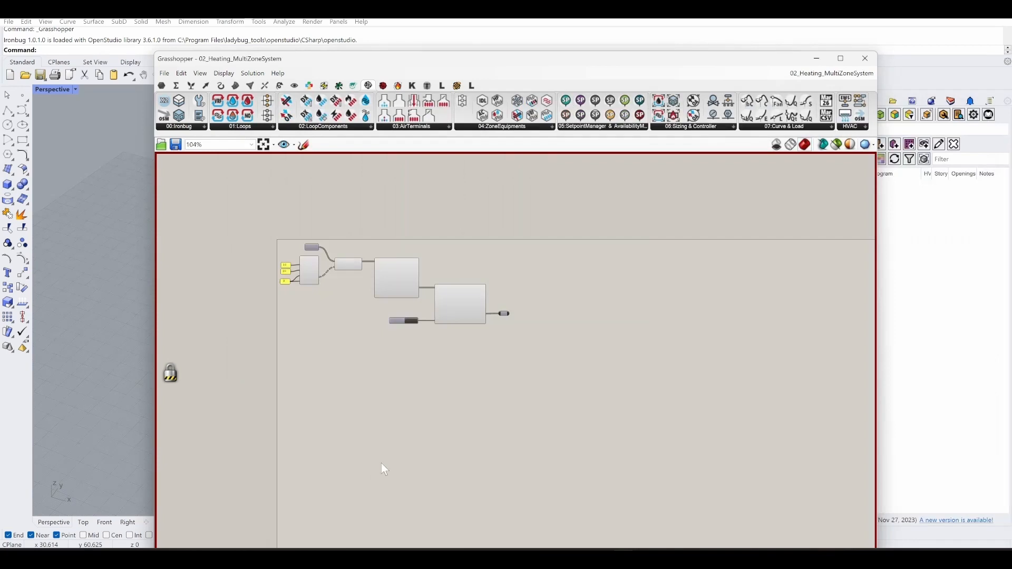
right_click_drag(325, 380, 318, 406)
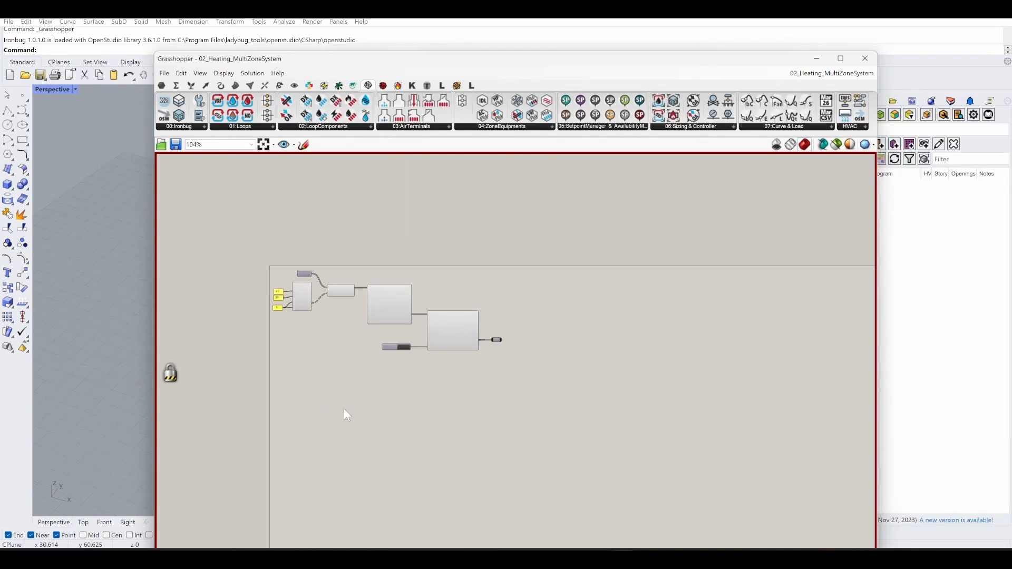
Paste the copied unitary system, simulation and result components into the multi-zone definition and re-enable the solver.
key("ctrl+v")
scroll(512, 438, "down", 4)
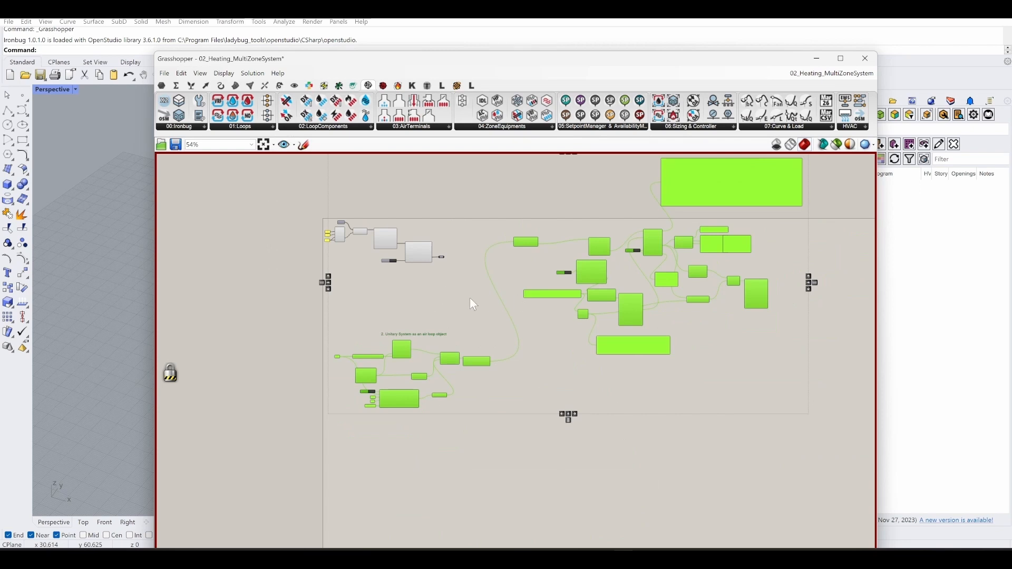
scroll(659, 249, "up", 5)
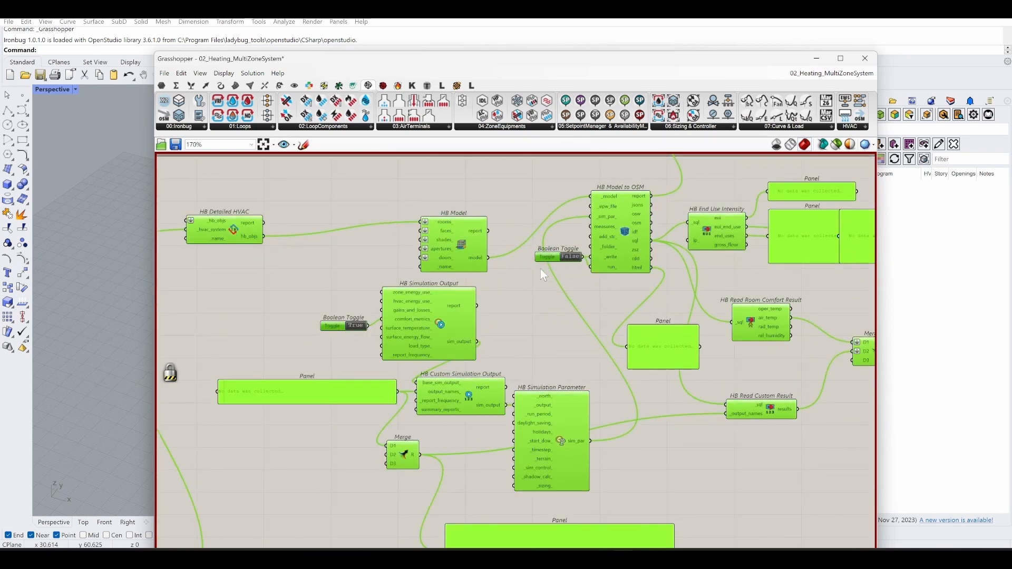
right_click_drag(539, 296, 653, 318)
middle_click(652, 316)
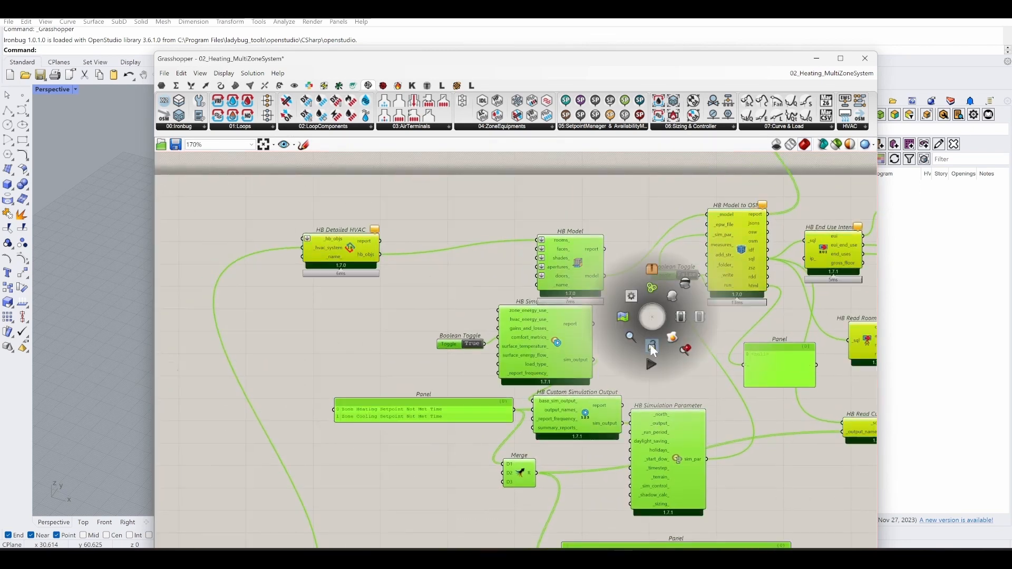
left_click(652, 347)
left_click(531, 212)
scroll(651, 211, "down", 5)
Delete the relay after HB Solve Adjacency and connect adj_rooms directly to the _hb_objs input of HB Detailed HVAC.
right_click_drag(410, 269, 405, 328)
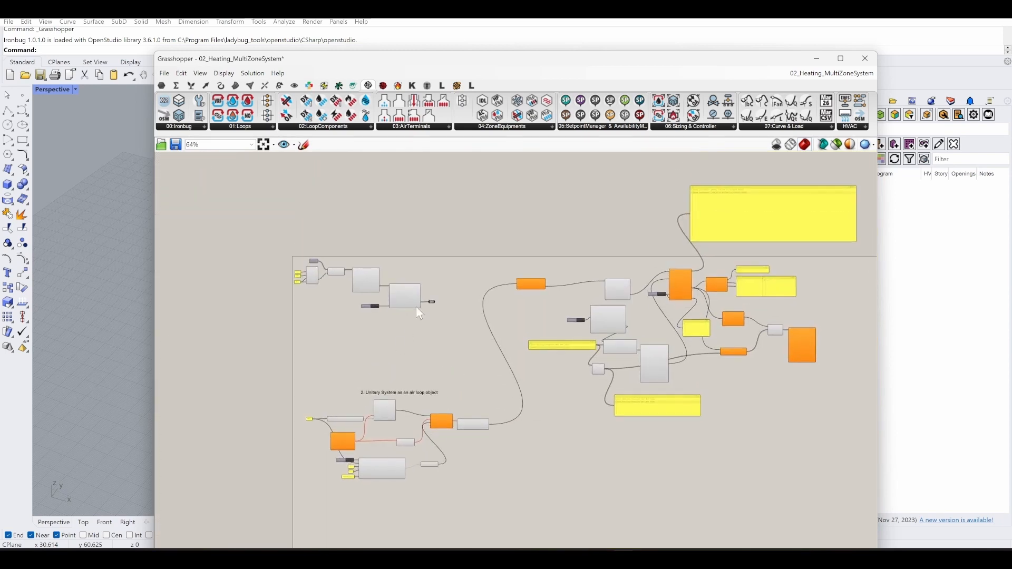
scroll(418, 279, "up", 5)
right_click_drag(511, 360, 440, 338)
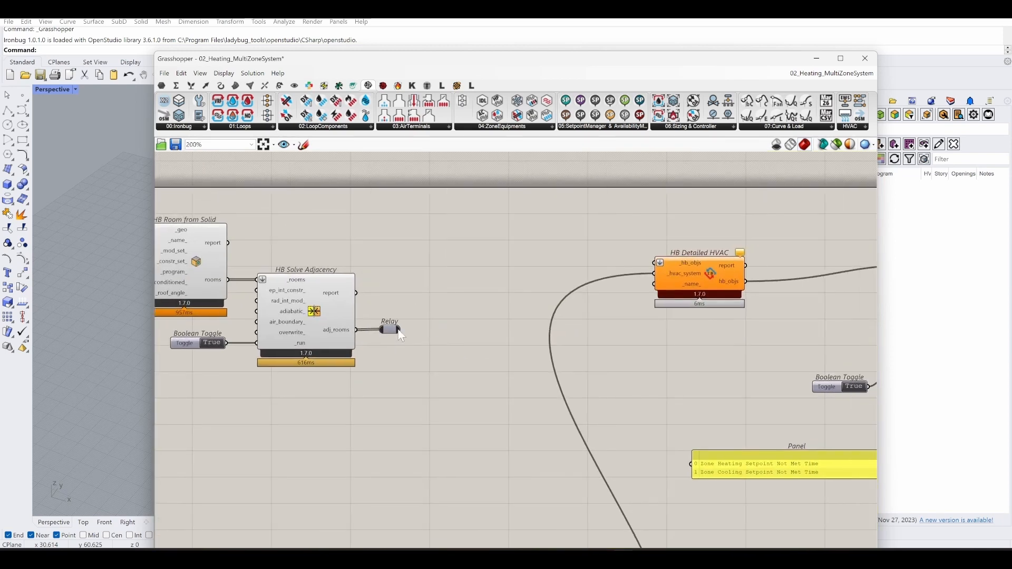
mouse_move(401, 336)
left_click_drag(390, 330, 391, 419)
key("Delete")
left_click_drag(654, 264, 358, 331)
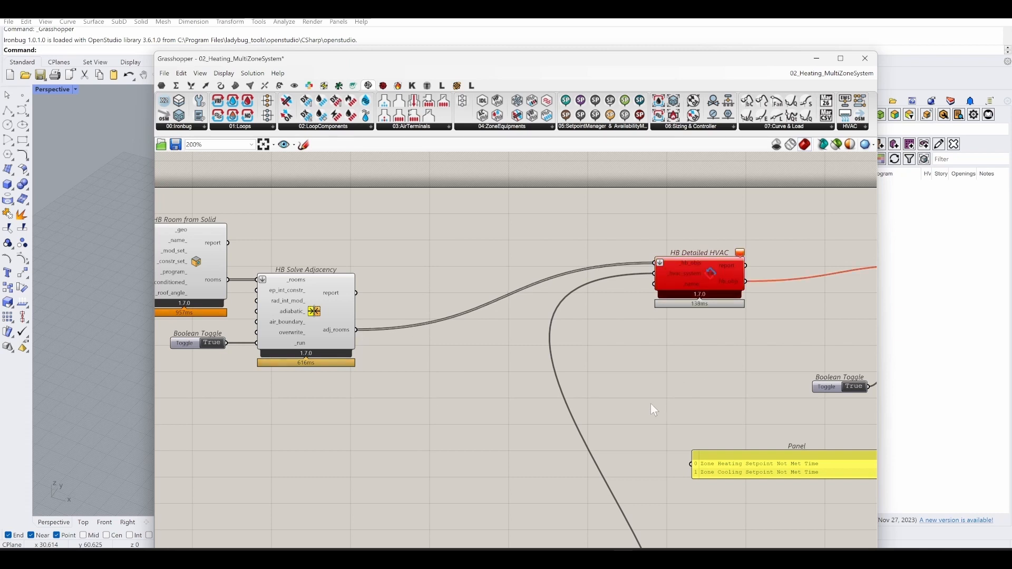
Connect the adj_rooms output of HB Solve Adjacency to the _HBRooms input of IB_ThermalZone.
right_click_drag(650, 404, 644, 376)
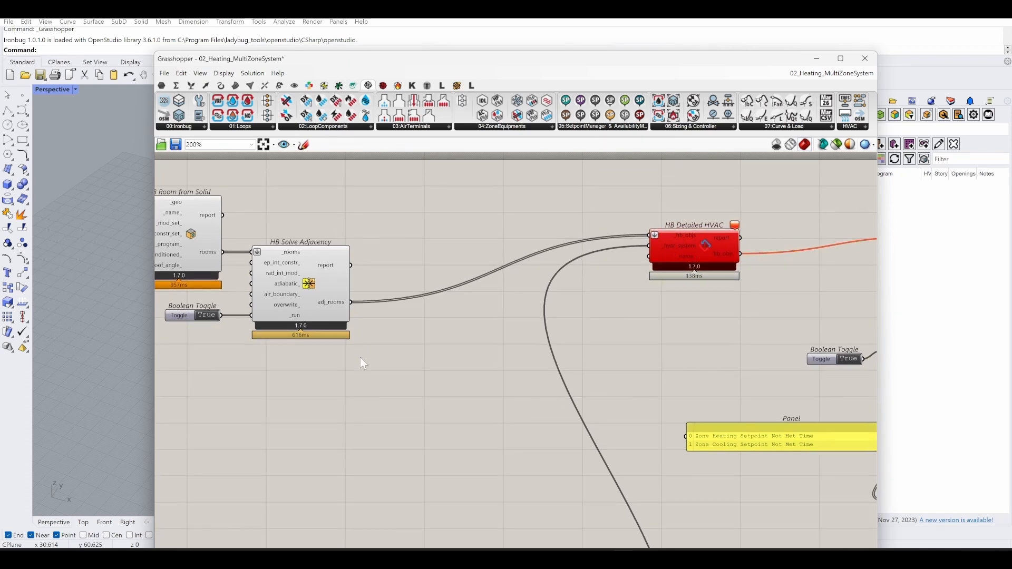
scroll(360, 363, "down", 5)
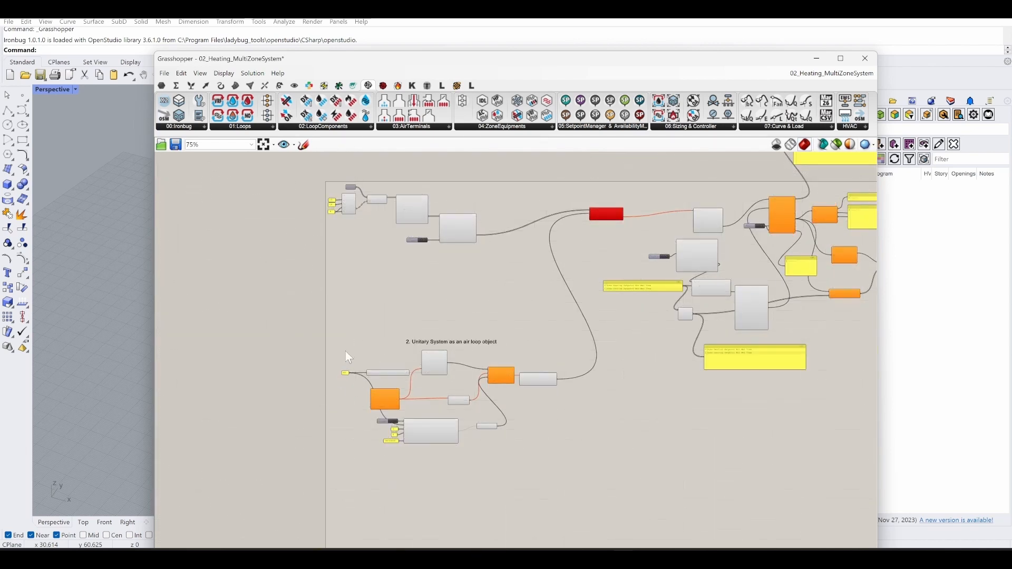
scroll(344, 359, "up", 5)
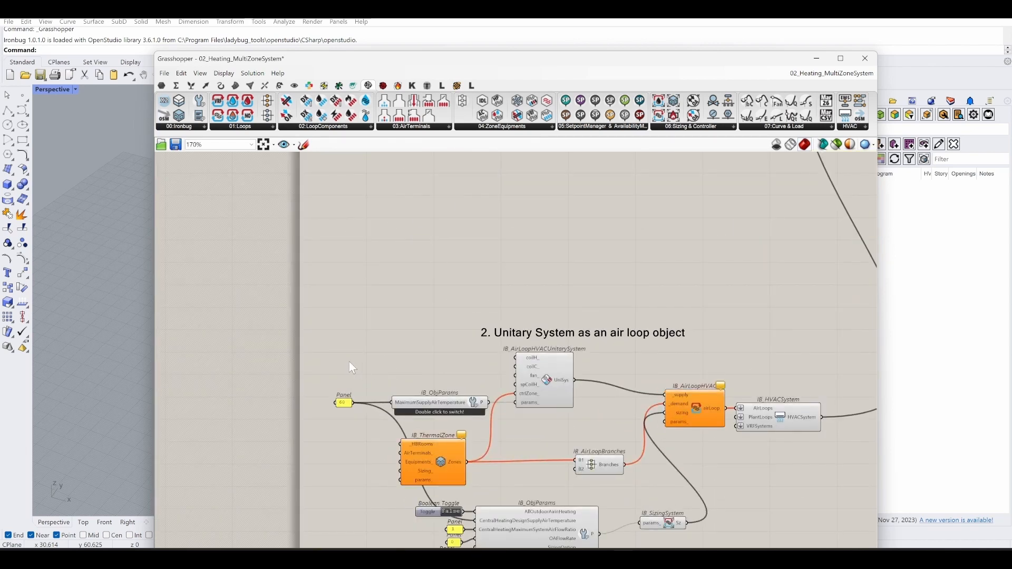
left_click(426, 464)
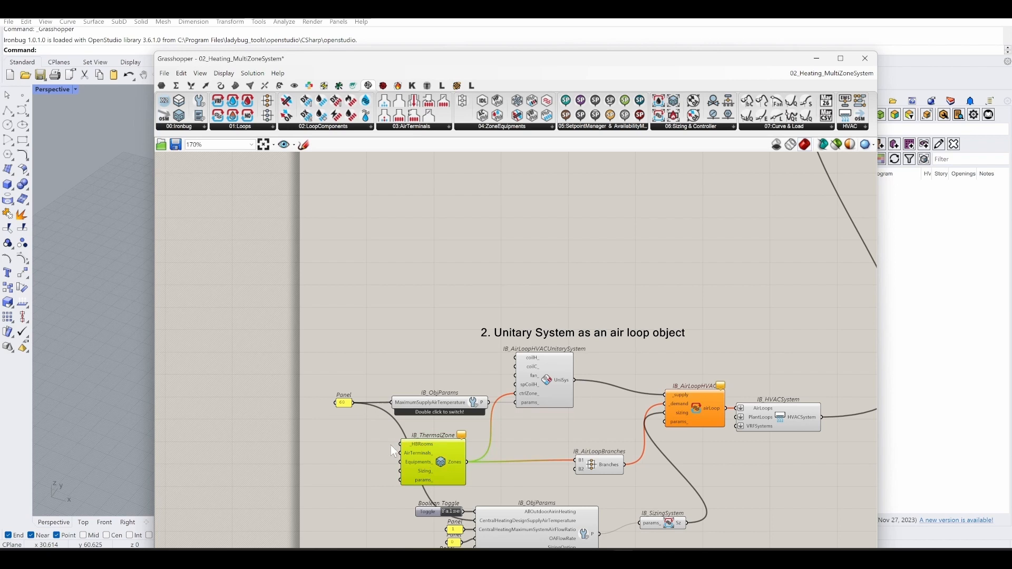
left_click_drag(399, 446, 512, 194)
scroll(188, 463, "down", 2)
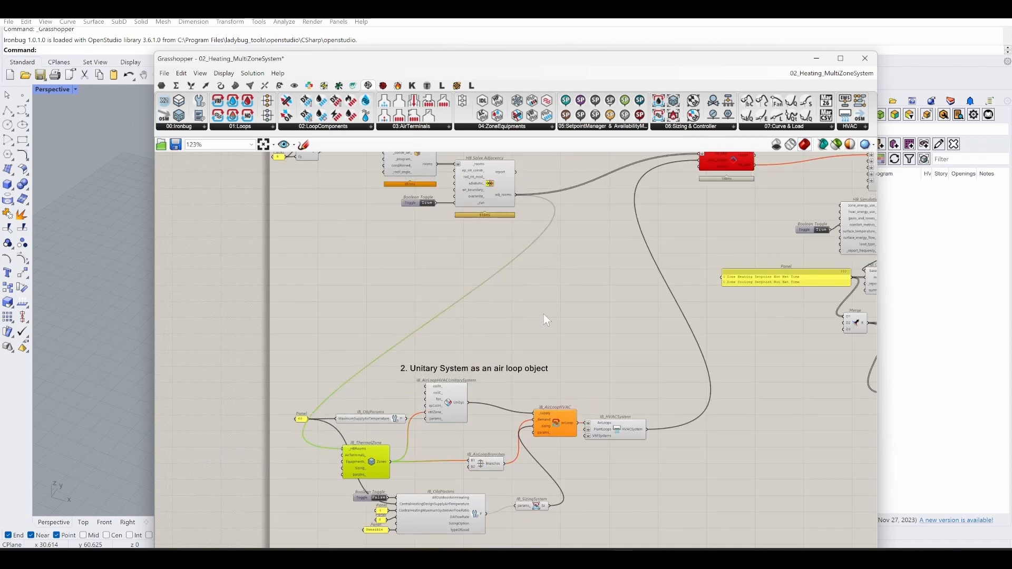
right_click_drag(575, 275, 576, 274)
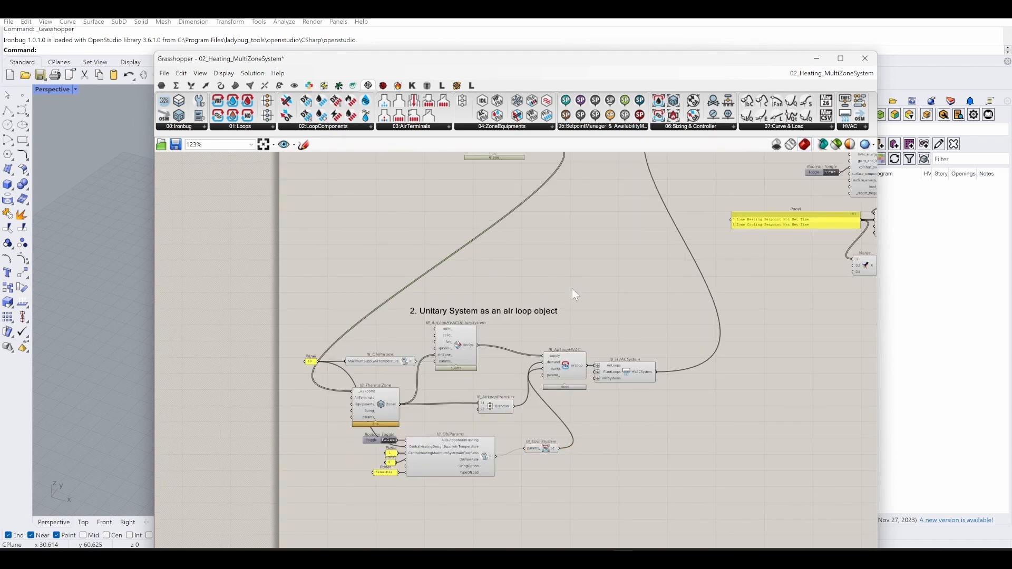
Examine how the thermal zones feed the unitary system and the air loop branches.
scroll(448, 408, "up", 3)
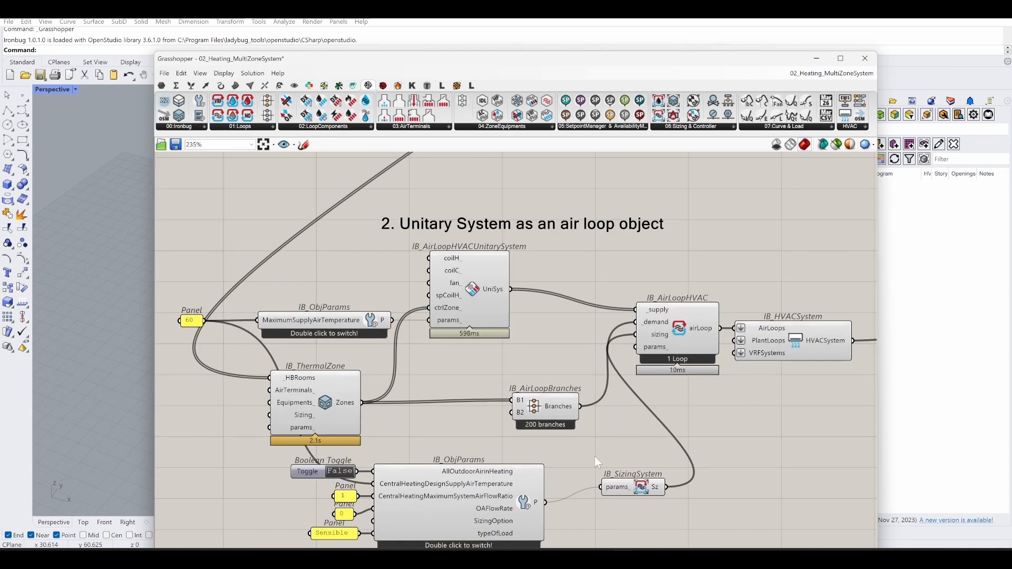
left_click_drag(316, 415, 313, 412)
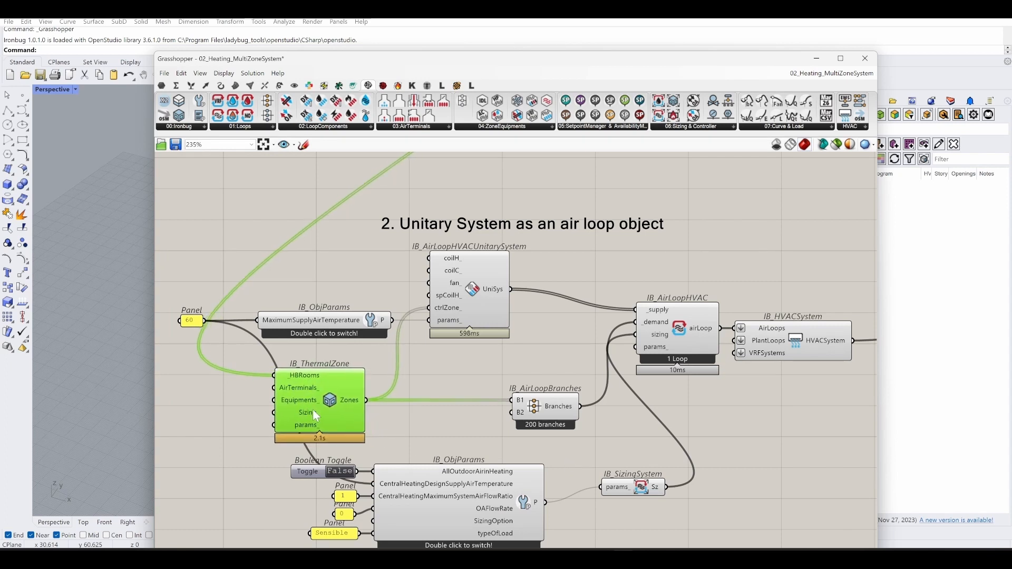
left_click(542, 352)
mouse_move(660, 315)
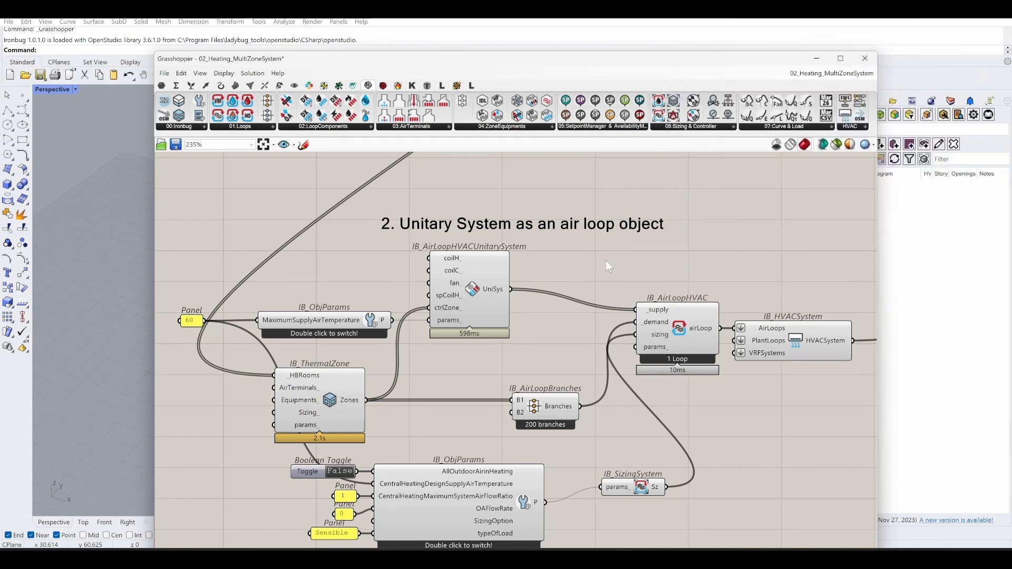
left_click_drag(544, 413, 536, 405)
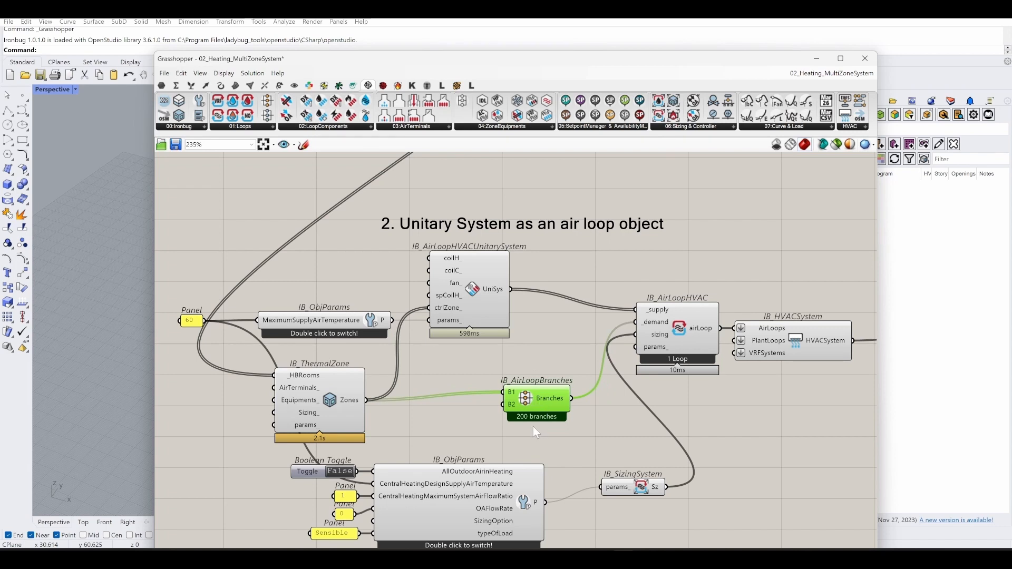
right_click_drag(530, 426, 548, 386)
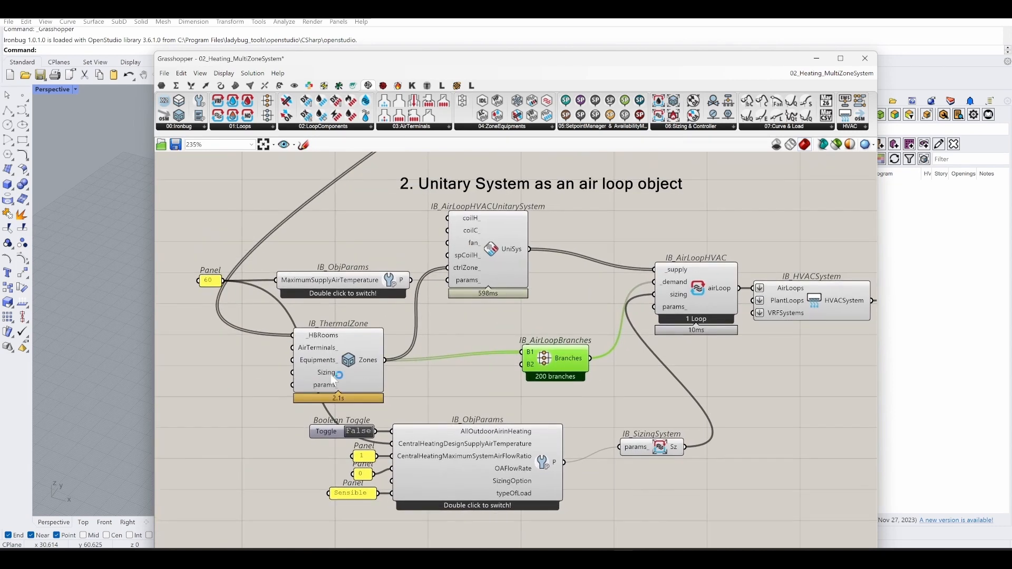
left_click(479, 331)
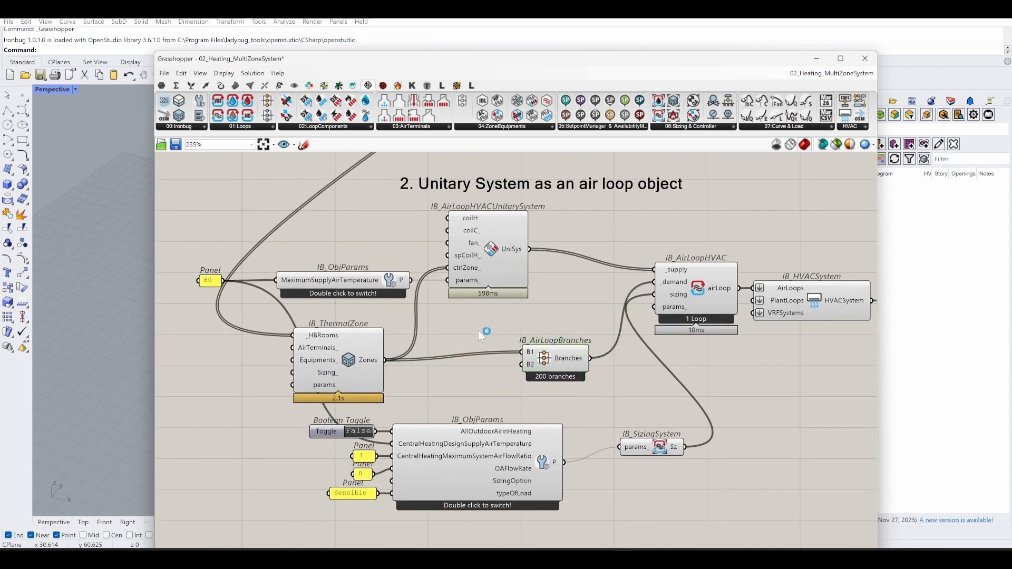
scroll(564, 384, "up", 2)
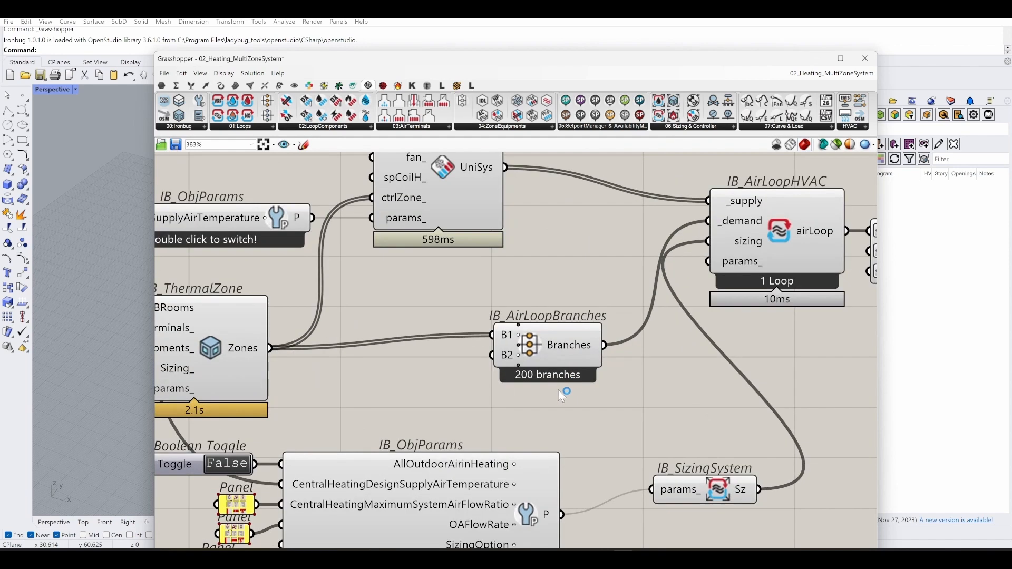
scroll(559, 390, "down", 2)
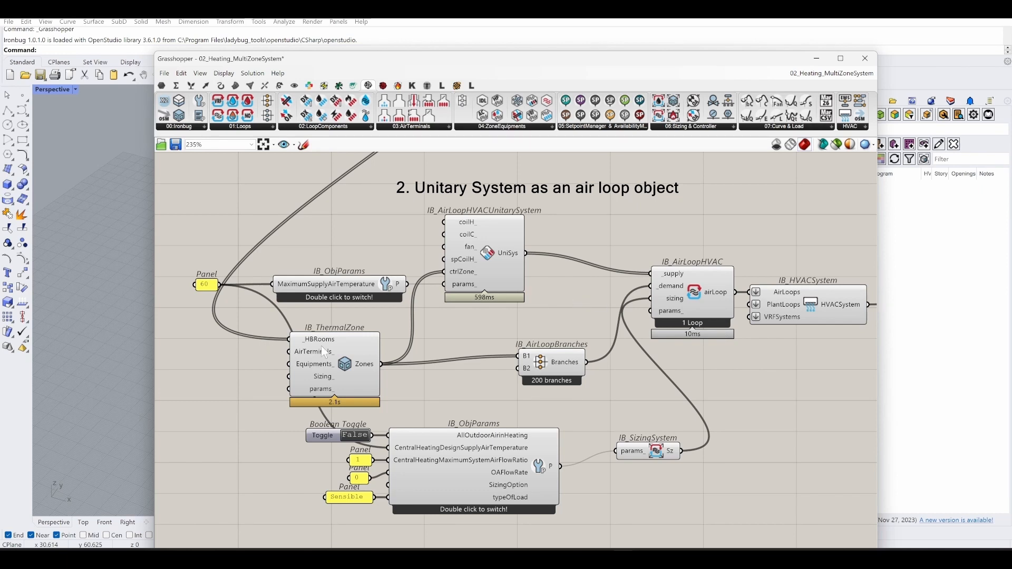
right_click_drag(473, 330, 559, 366)
left_click(452, 320)
right_click_drag(294, 419, 384, 371)
left_click(383, 371)
mouse_move(488, 344)
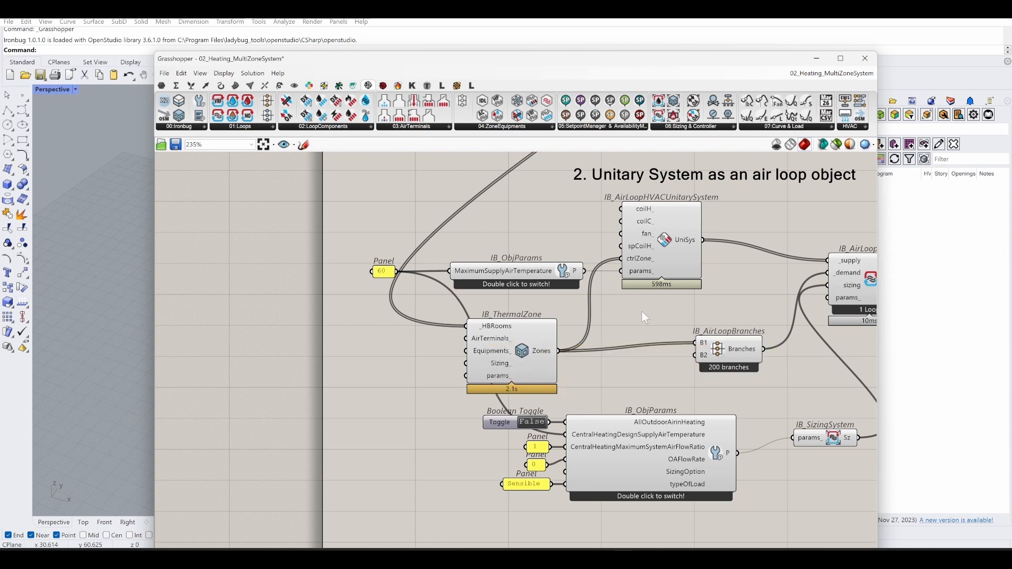
right_click_drag(657, 309, 623, 343)
left_click(501, 391)
left_click(329, 426)
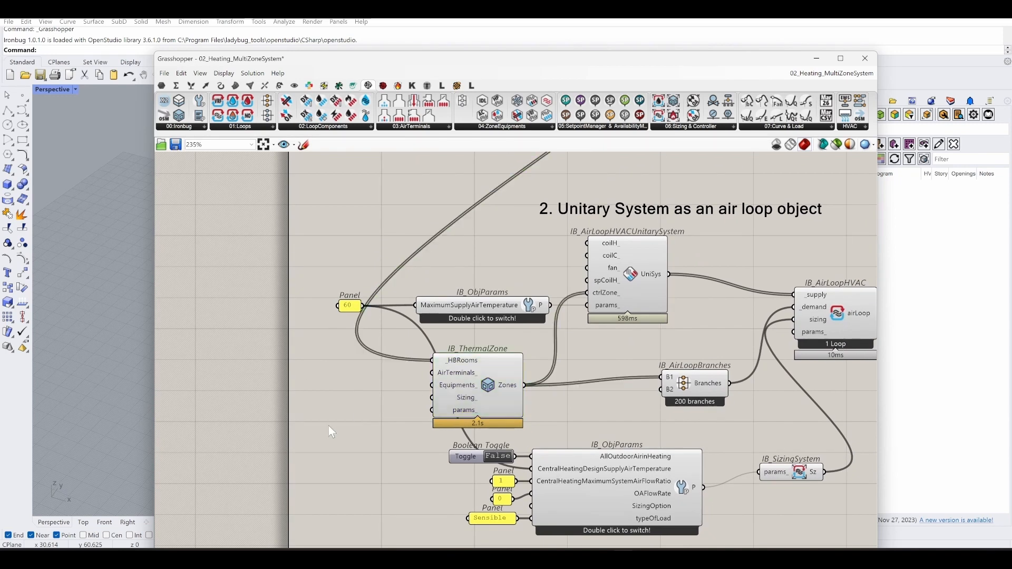
Maximize the Grasshopper window and place an IB_AirTerminalSingleDuctConstantVolumeNoReheat component beside the thermal zone.
left_click(841, 58)
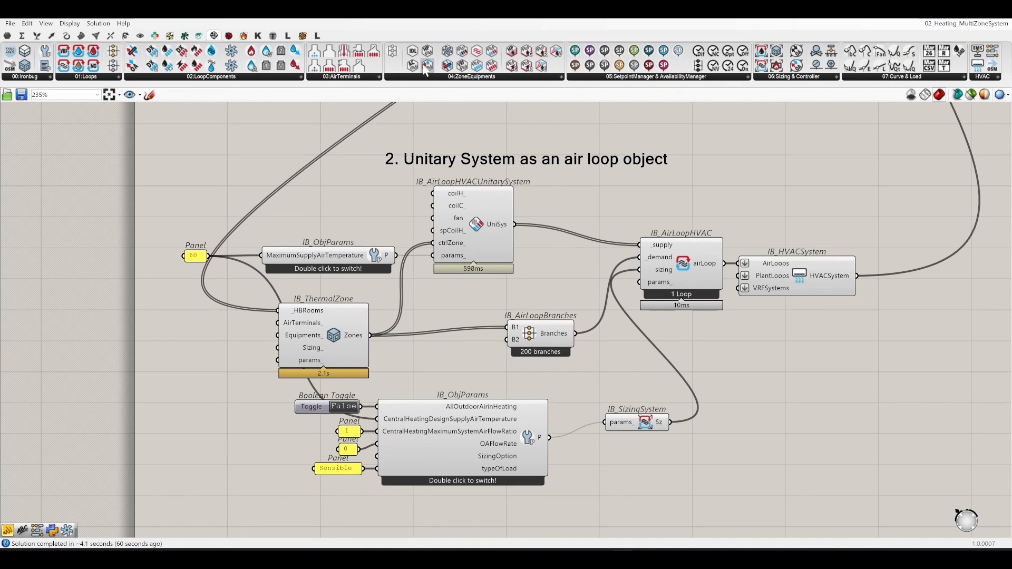
left_click(340, 77)
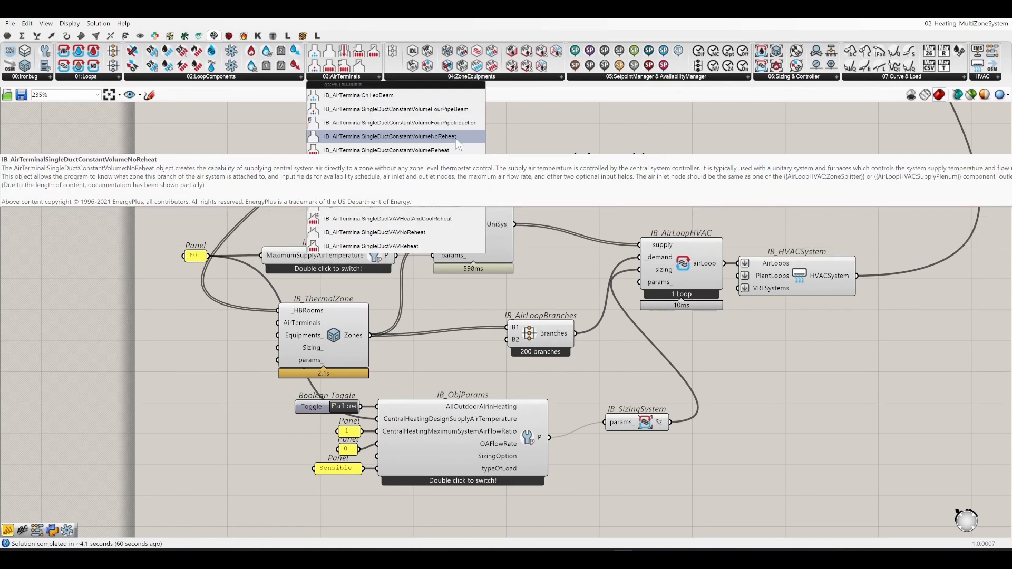
left_click(426, 139)
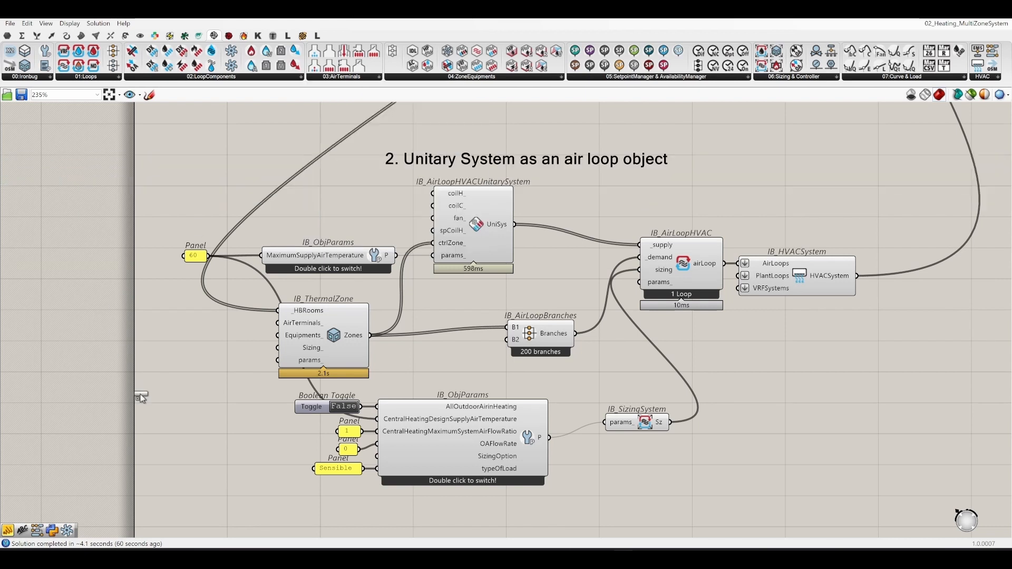
left_click(143, 396)
right_click_drag(173, 438, 285, 395)
left_click_drag(267, 353, 267, 294)
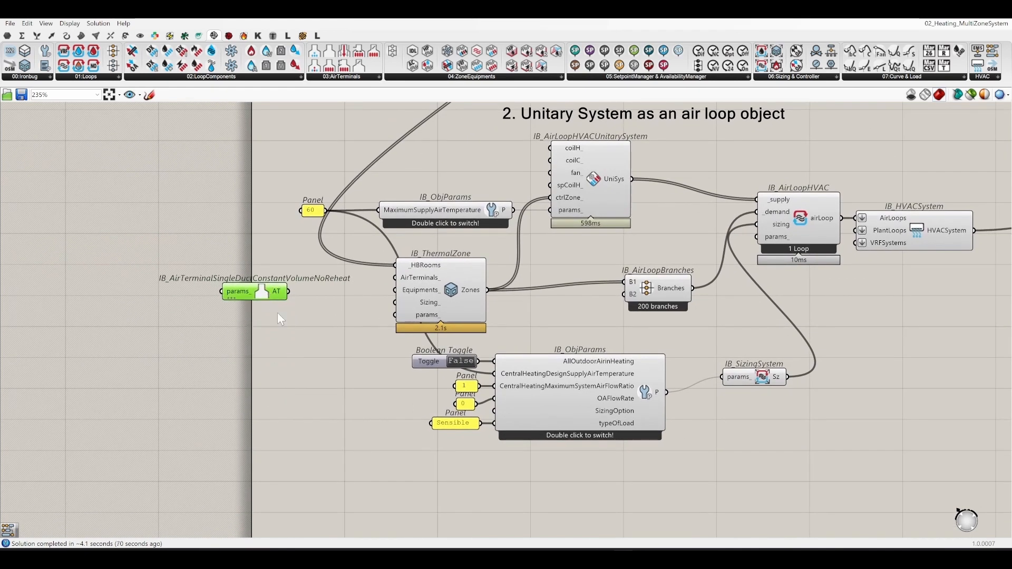
left_click(339, 309)
Connect the air terminal's AT output to the thermal zone's AirTerminals_ input, then move the terminal farther from the zone.
mouse_move(396, 278)
left_mouse_down()
mouse_move(325, 309)
mouse_move(288, 292)
left_mouse_up()
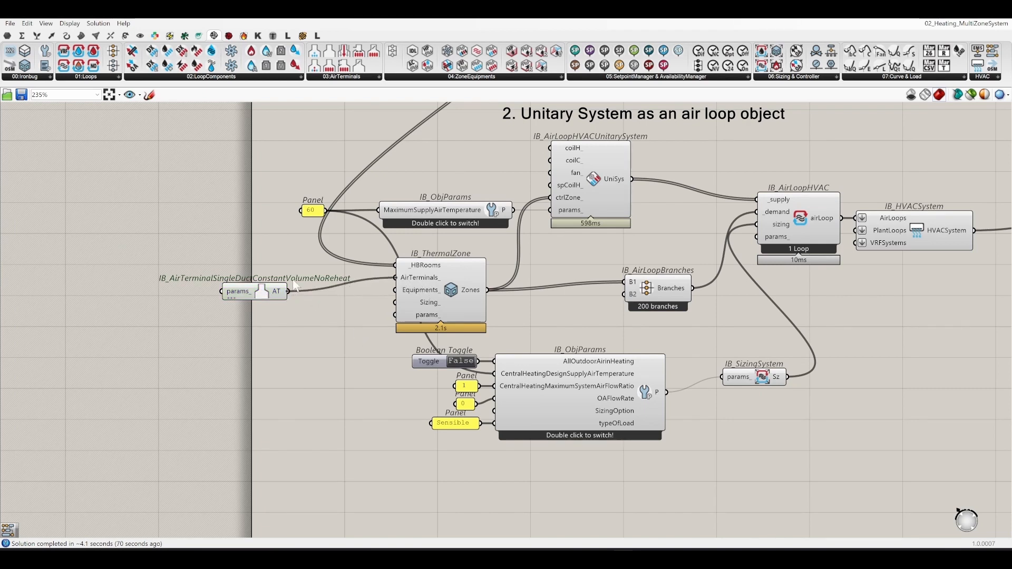
left_click_drag(257, 286, 227, 298)
left_click(318, 337)
left_click(386, 289)
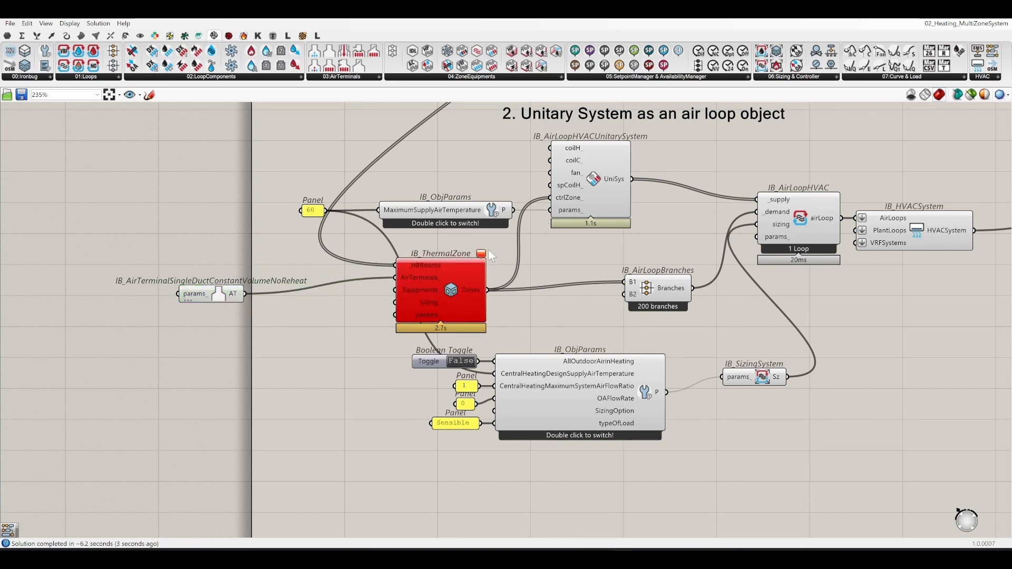
mouse_move(484, 253)
mouse_move(427, 268)
Switch to the Ironbug Workshop - 2023 slides, snip the Multiple-Unit Systems figure and enlarge it in Snipping Tool.
mouse_move(623, 559)
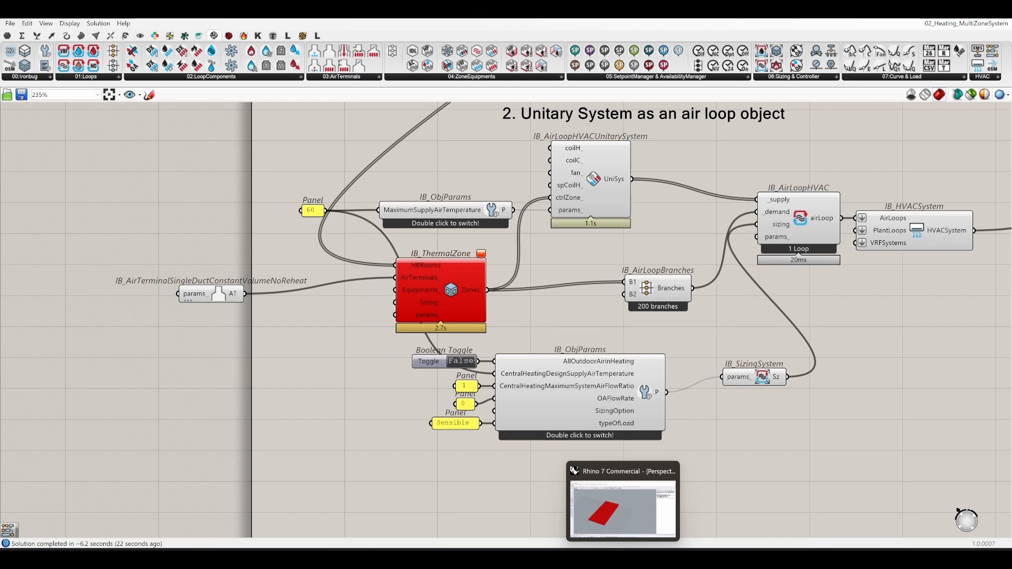
left_click(508, 559)
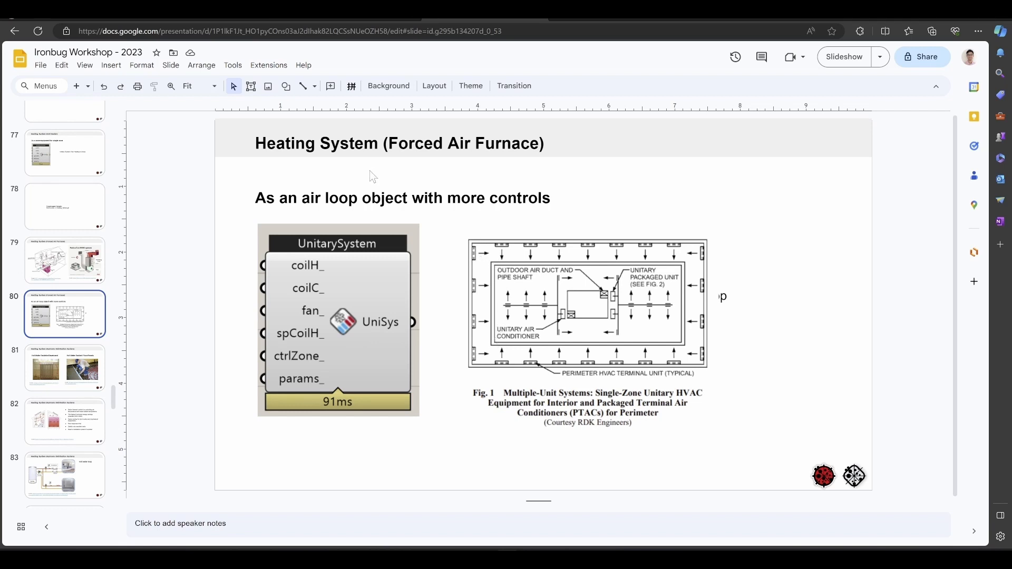
left_click(287, 87)
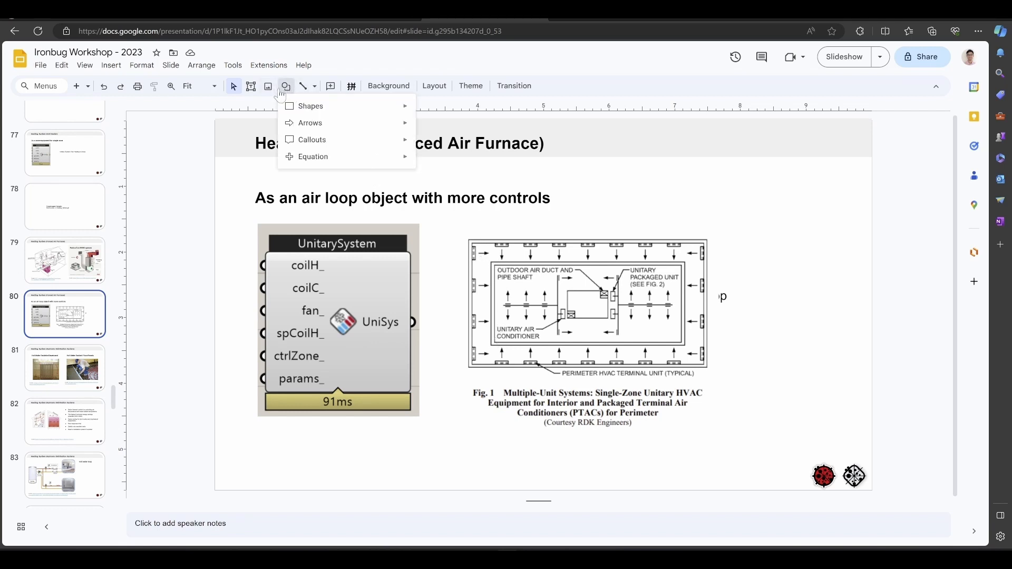
left_click(904, 279)
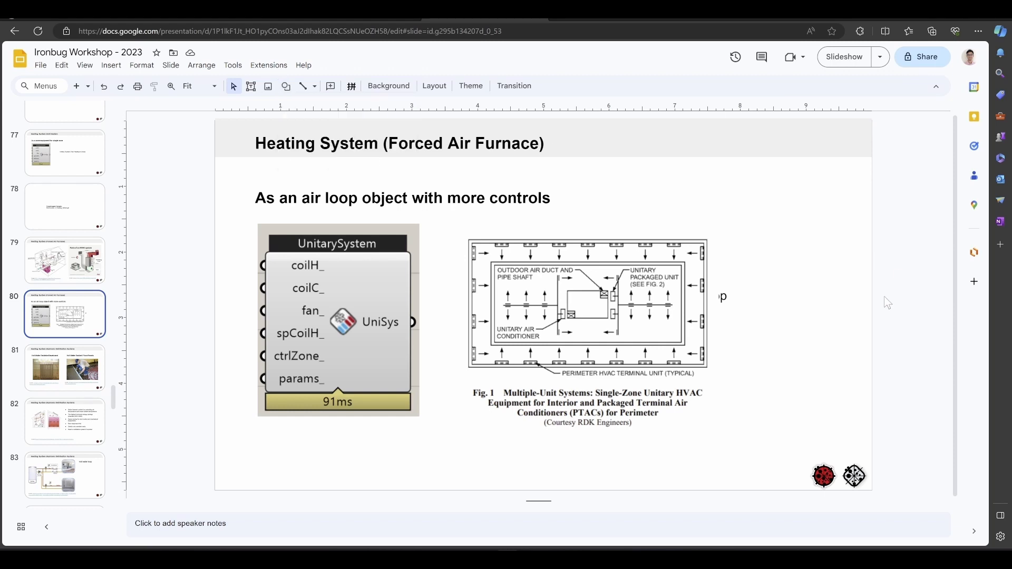
key("super+shift+s")
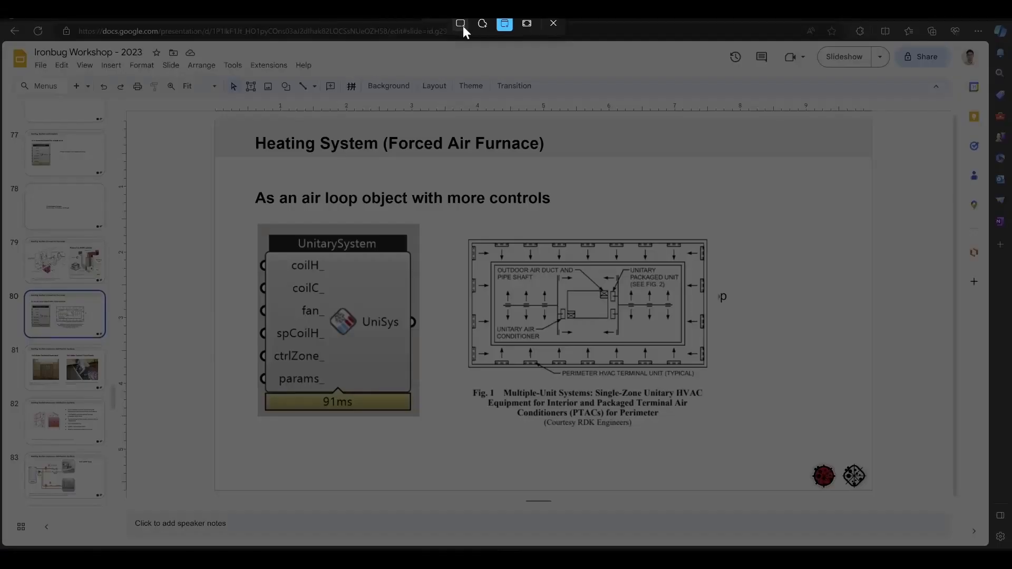
left_click(461, 25)
left_click_drag(444, 212, 757, 435)
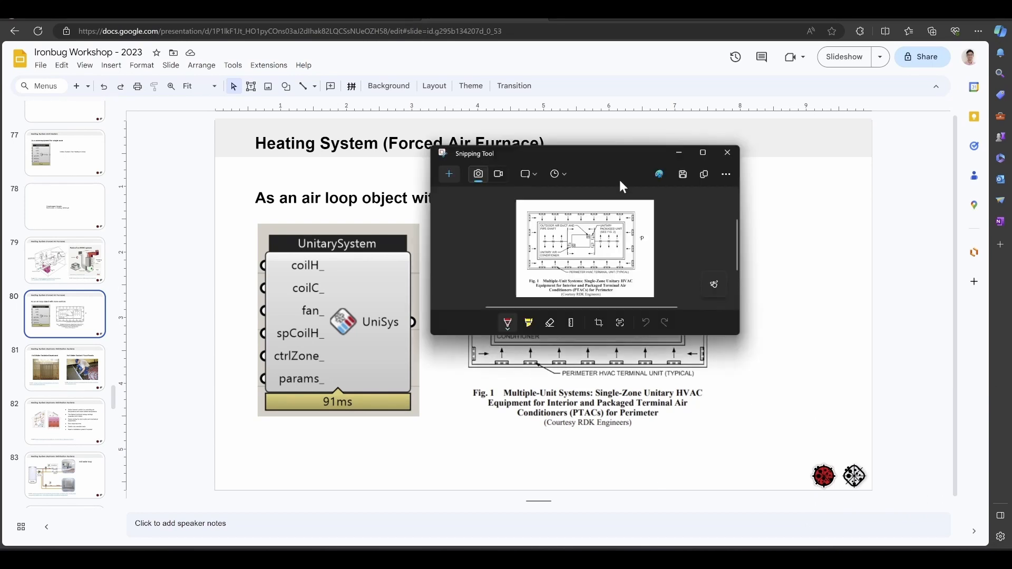
left_click(703, 153)
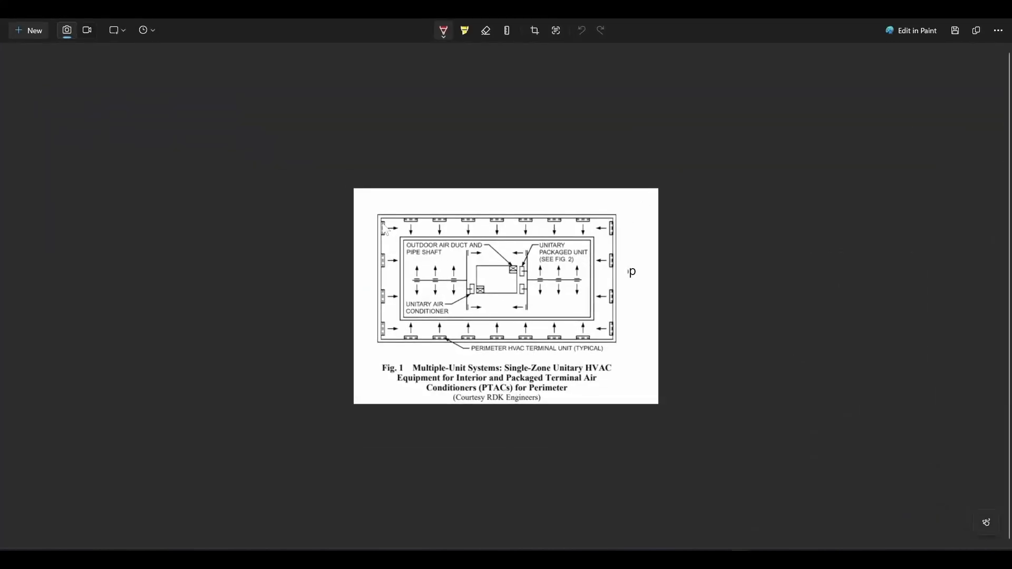
Outline the four perimeter zones and the core zone in red on the snipped figure and number the perimeter zones 1 to 4.
mouse_move(380, 217)
left_mouse_down()
mouse_move(405, 243)
mouse_move(399, 335)
mouse_move(386, 327)
mouse_move(387, 234)
mouse_move(464, 222)
mouse_move(580, 221)
mouse_move(614, 232)
mouse_move(619, 305)
mouse_move(607, 343)
mouse_move(384, 341)
left_mouse_up()
mouse_move(598, 323)
left_mouse_down()
mouse_move(616, 340)
mouse_move(594, 290)
mouse_move(594, 237)
mouse_move(615, 231)
left_mouse_up()
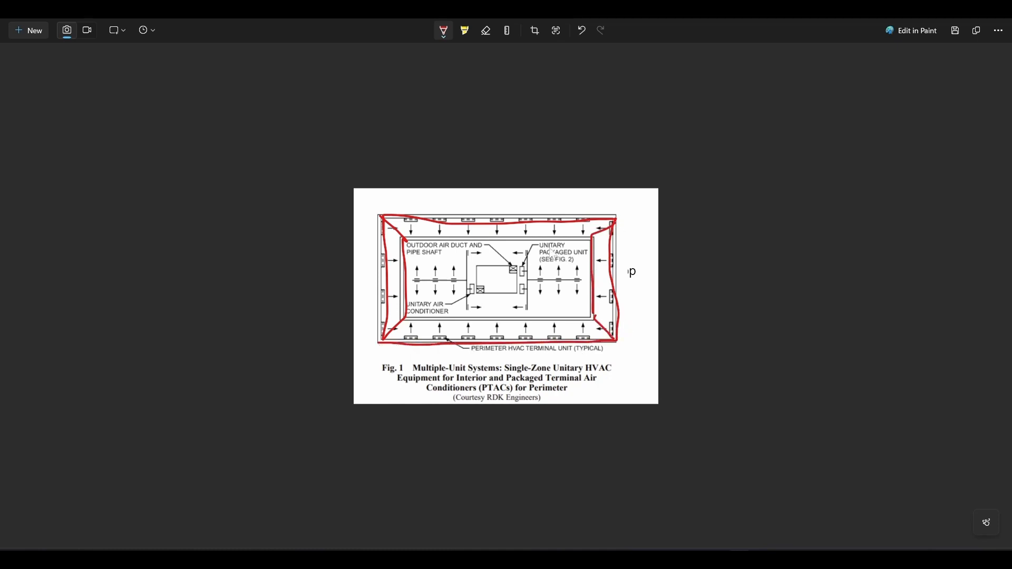
left_click_drag(406, 241, 589, 244)
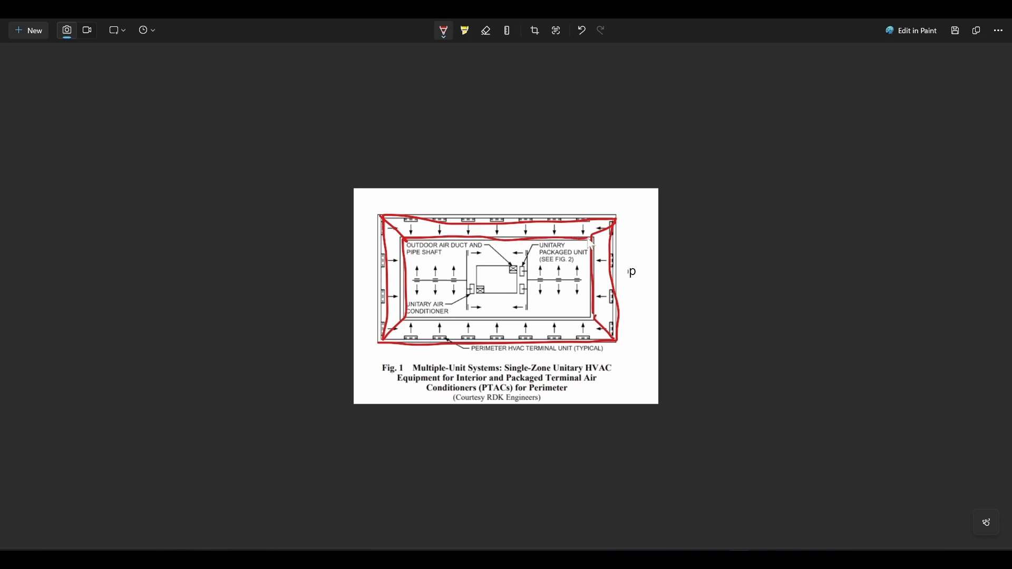
left_click_drag(407, 317, 596, 317)
left_click_drag(504, 208, 504, 216)
left_click_drag(622, 270, 640, 282)
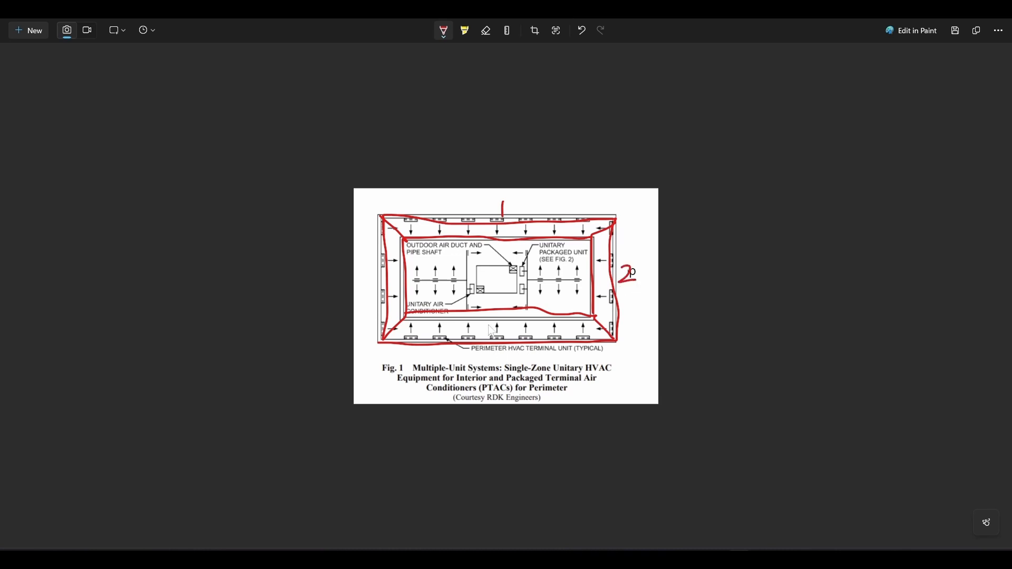
mouse_move(486, 322)
left_mouse_down()
mouse_move(499, 331)
mouse_move(489, 342)
left_mouse_up()
left_click_drag(396, 270, 394, 299)
Copy the annotated figure, switch to the Ironbug Workshop - 2023 slides and paste it, scaled down and shifted to overlap the original figure's far side.
left_click(977, 33)
left_click(950, 10)
left_click(772, 311)
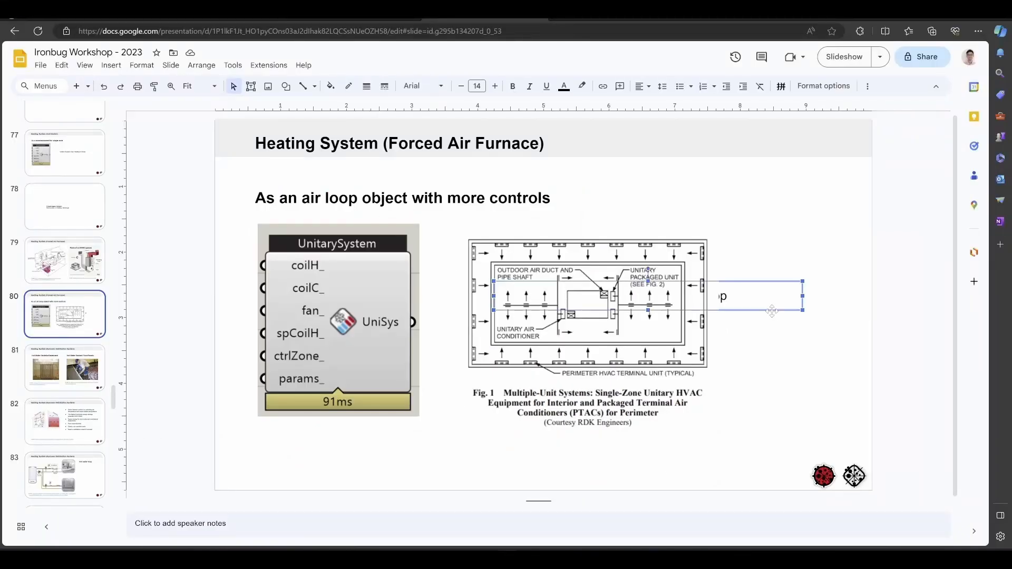
key("ctrl+v")
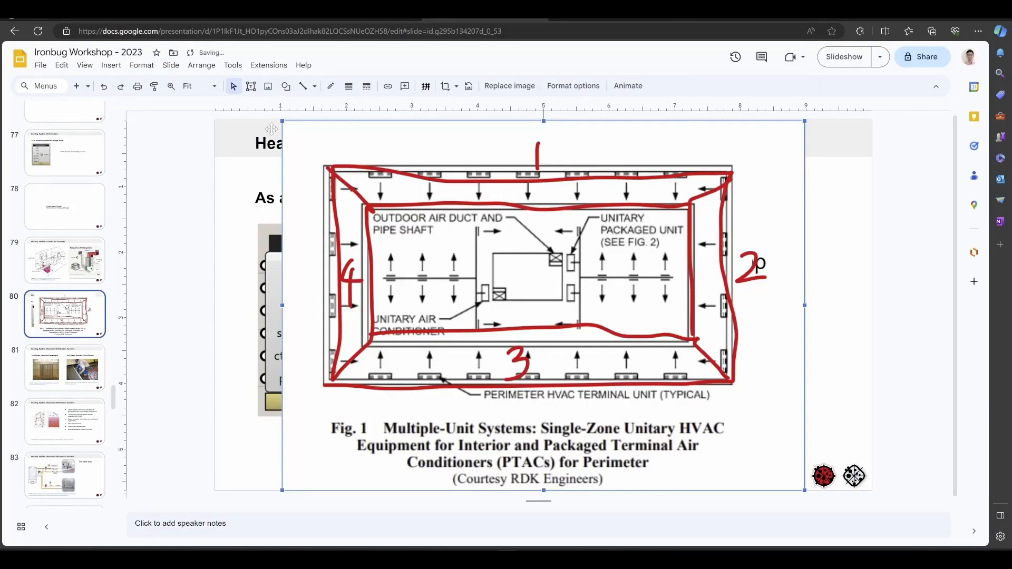
left_click_drag(284, 121, 533, 298)
mouse_move(686, 377)
left_mouse_down()
mouse_move(685, 305)
mouse_move(609, 304)
left_mouse_up()
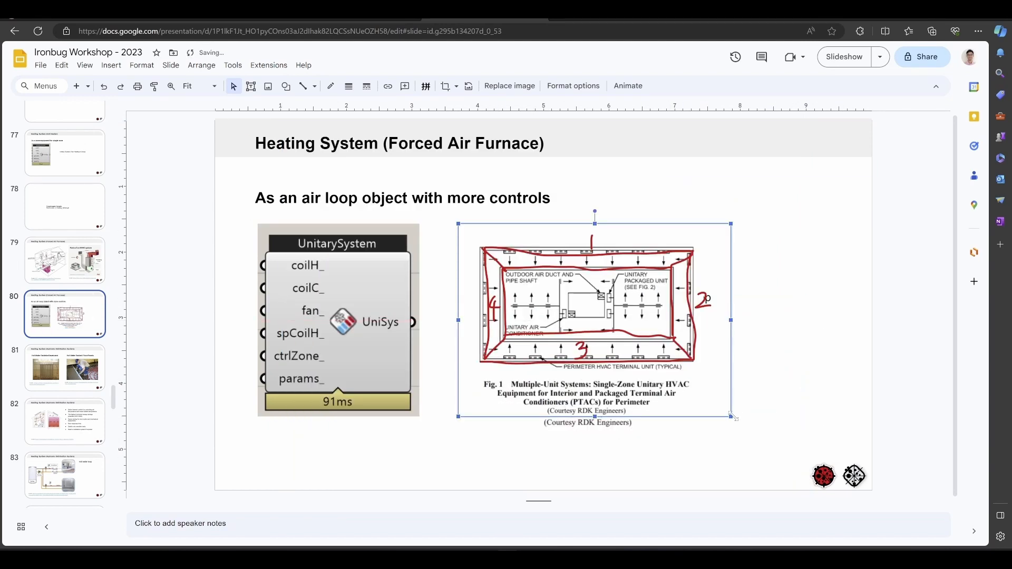
mouse_move(552, 316)
left_mouse_down()
mouse_move(708, 307)
mouse_move(694, 334)
left_mouse_up()
left_click(884, 306)
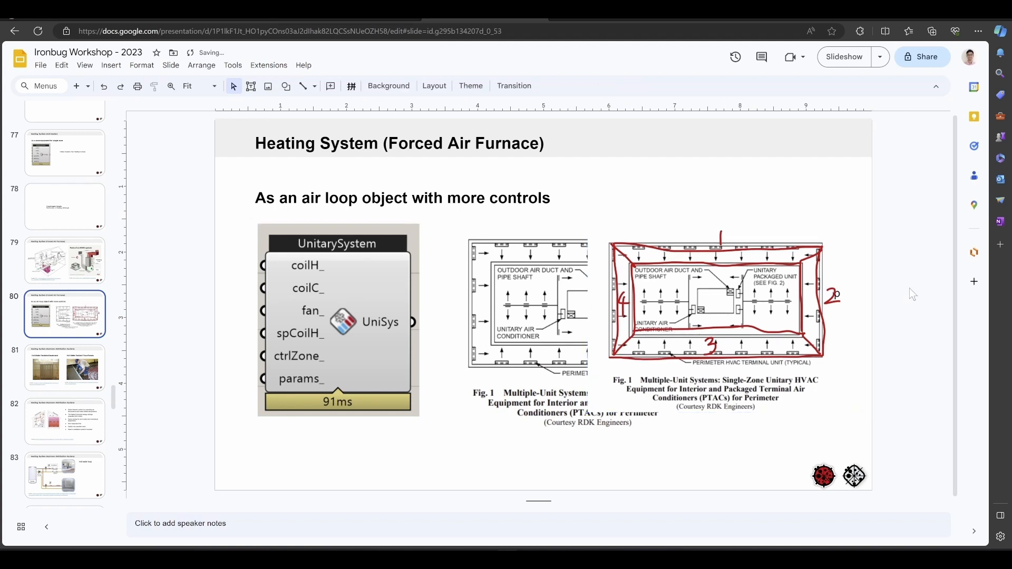
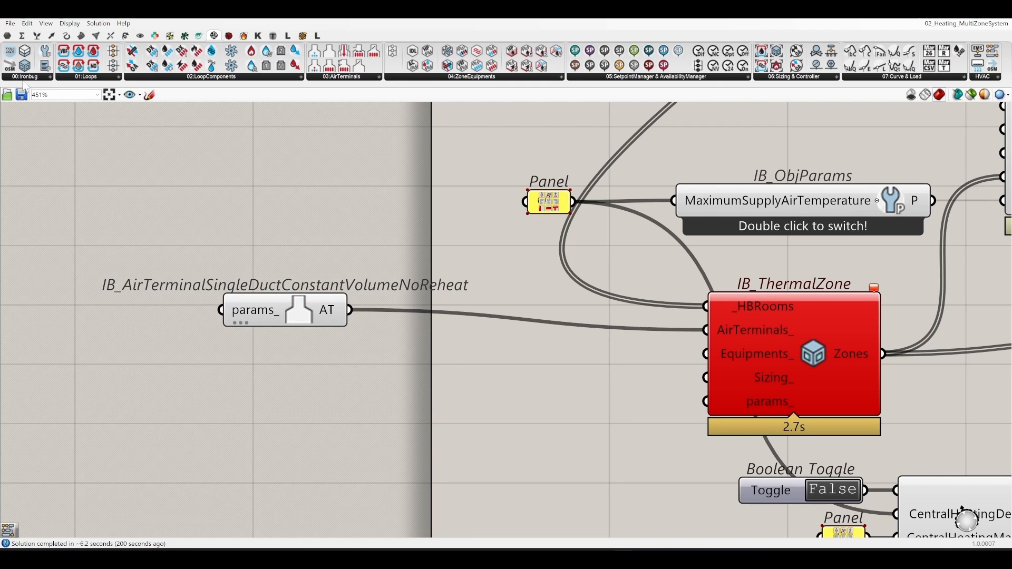
Place an IB_Duplicate component between the air terminal and the thermal zone and connect the terminal's AT output to its ref input.
left_click(27, 78)
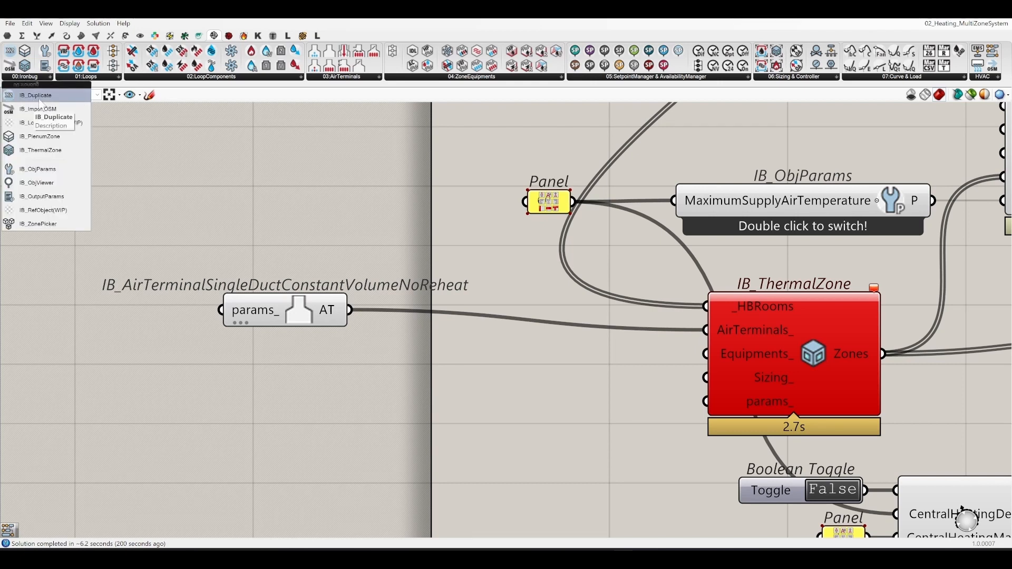
left_click_drag(43, 103, 499, 377)
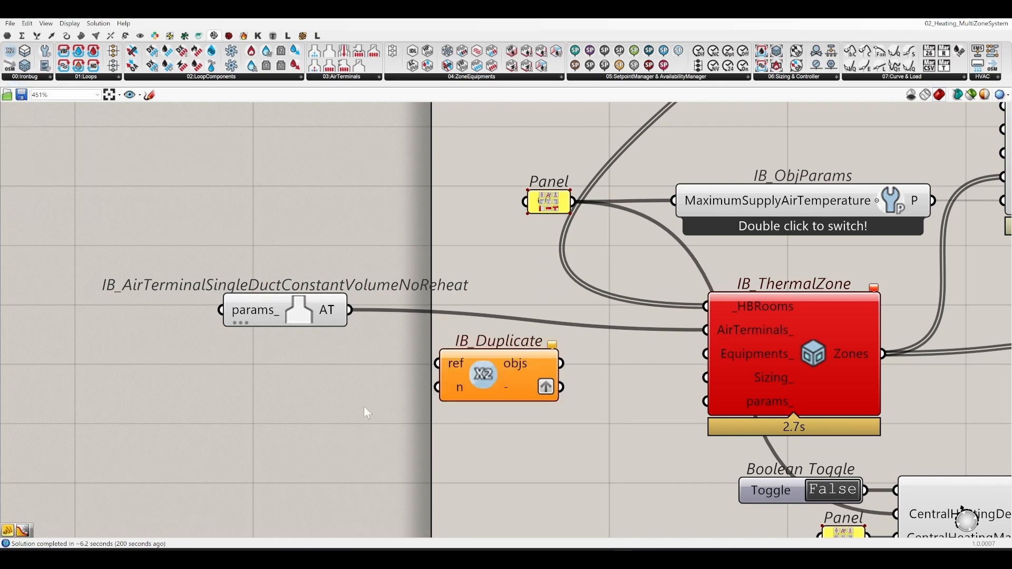
left_click_drag(350, 311, 437, 363)
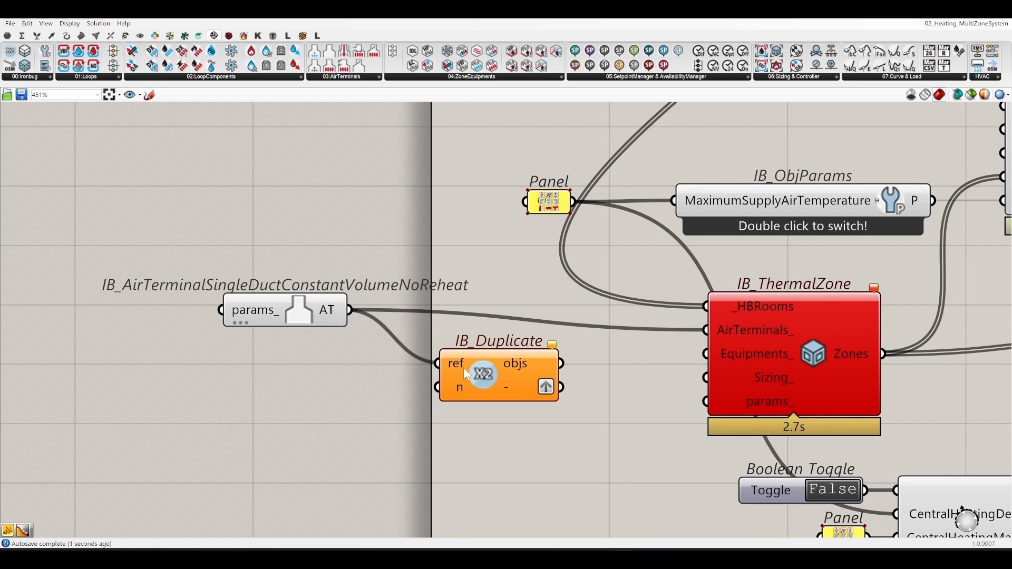
mouse_move(458, 370)
Add a panel containing 200 and connect it to the n input of IB_Duplicate.
double_click(367, 415)
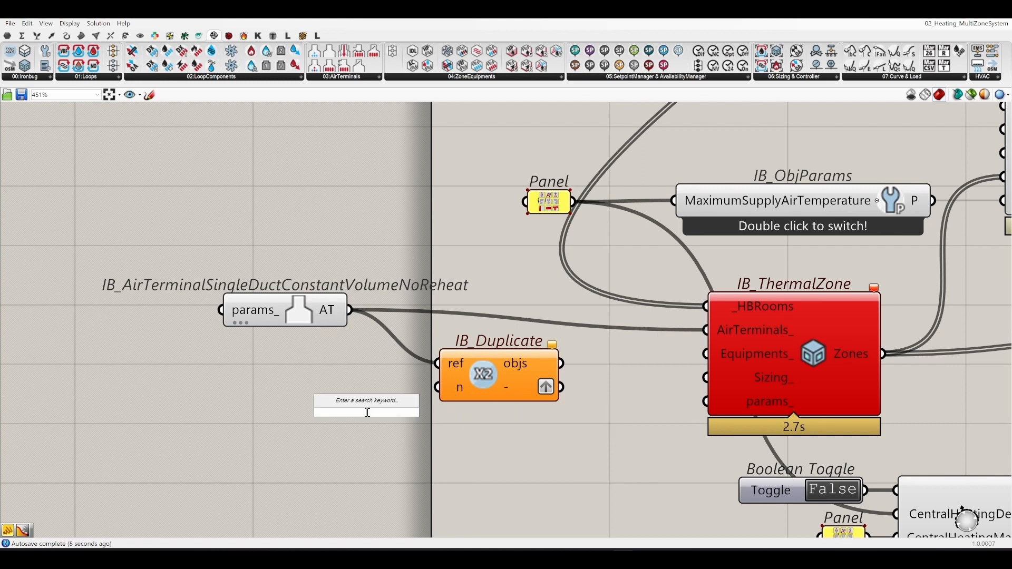
type("\"200")
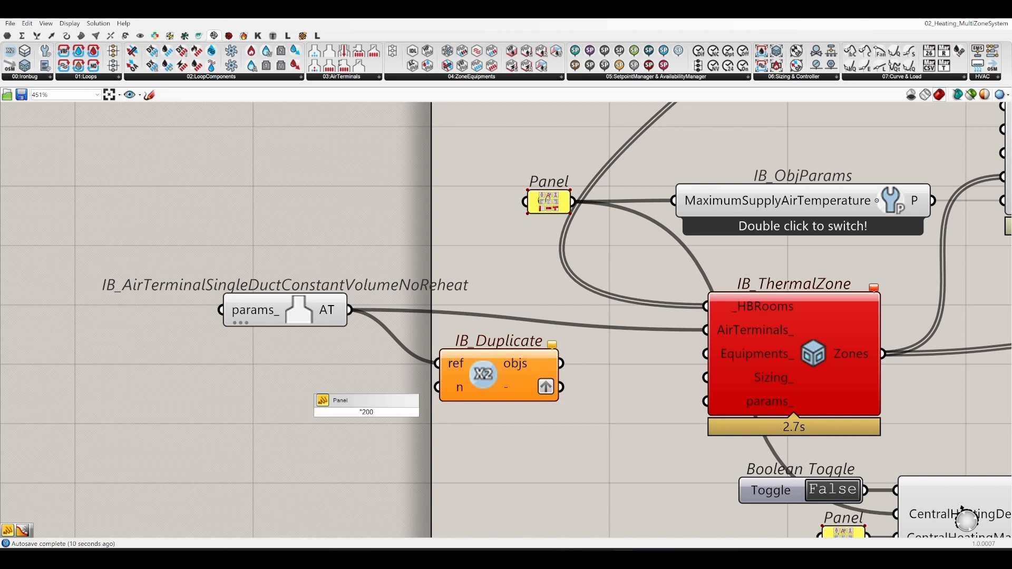
key("Return")
scroll(425, 427, "down", 2)
left_click_drag(440, 402, 399, 413)
scroll(412, 422, "down", 2)
mouse_move(493, 386)
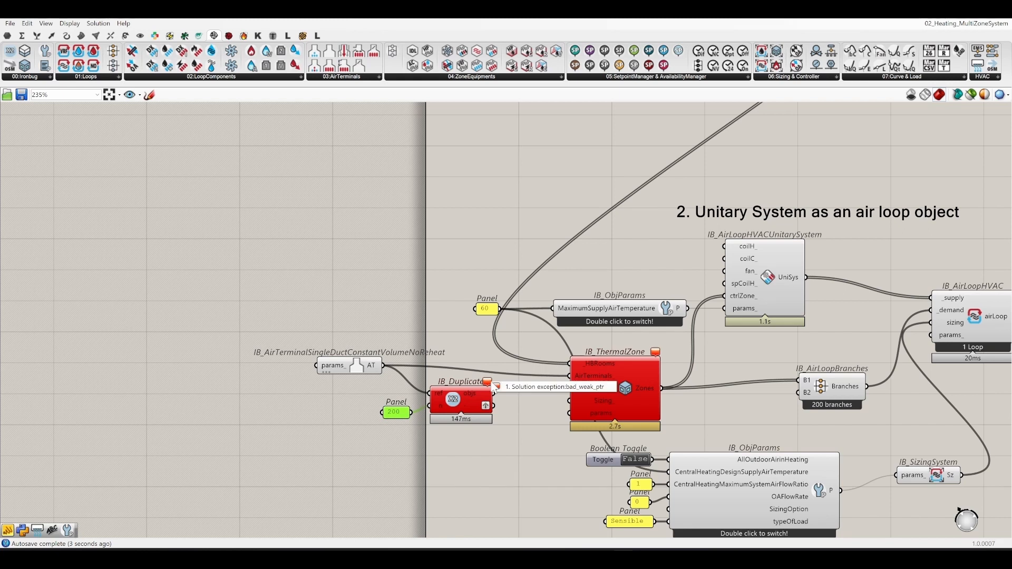
Recompute the IB_Duplicate component and inspect the duplicated air terminals in its objs output.
left_click(452, 401)
middle_click(453, 404)
left_click(483, 396)
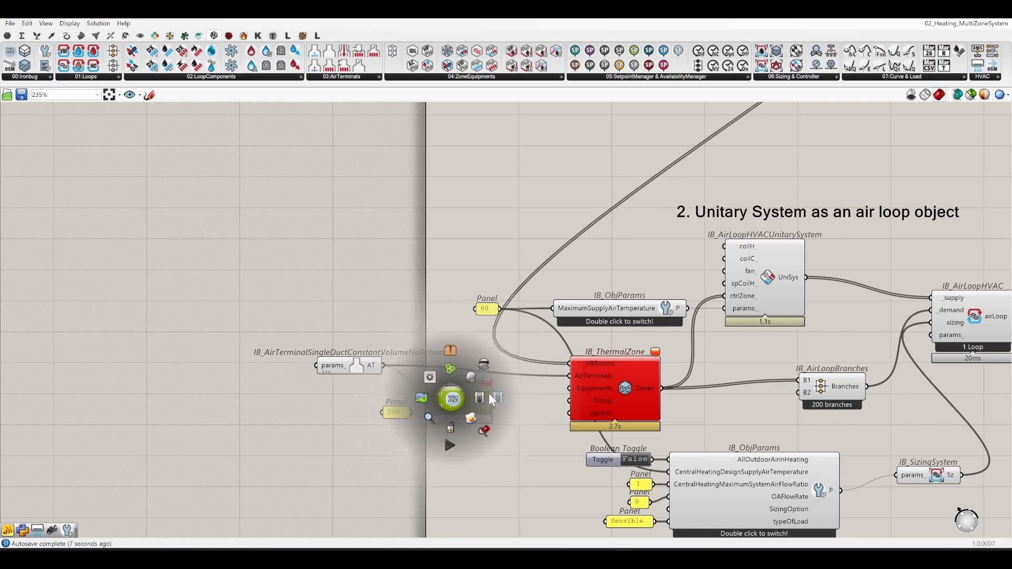
left_click(539, 444)
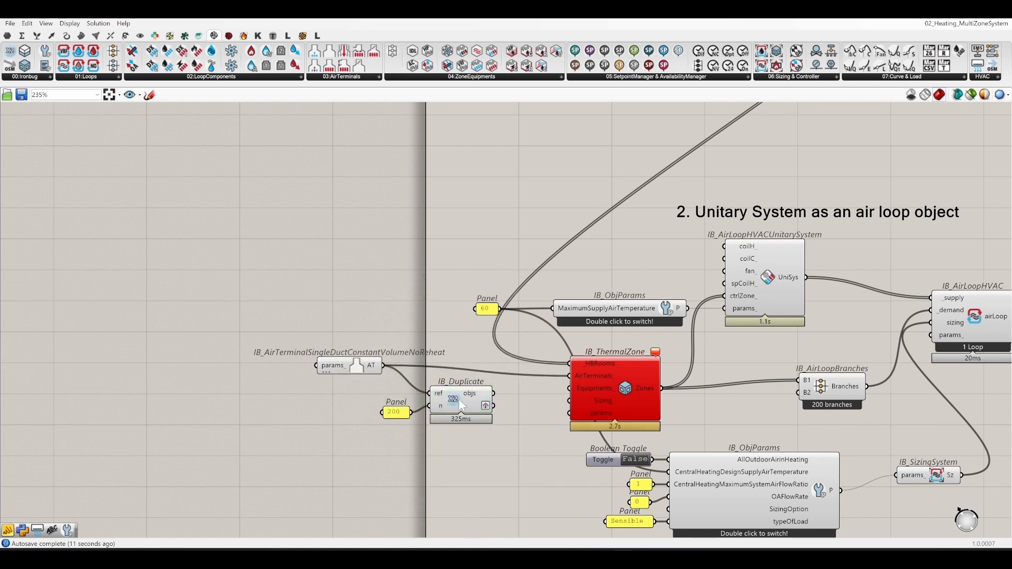
left_click(461, 402)
left_click(517, 429)
left_click_drag(457, 403, 453, 410)
left_click(499, 383)
scroll(472, 400, "up", 3)
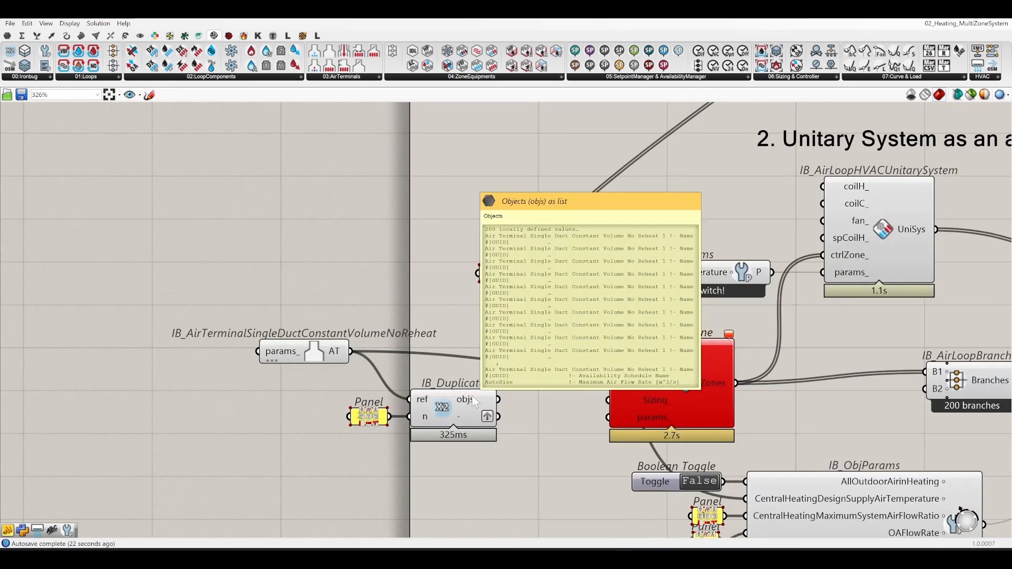
mouse_move(475, 399)
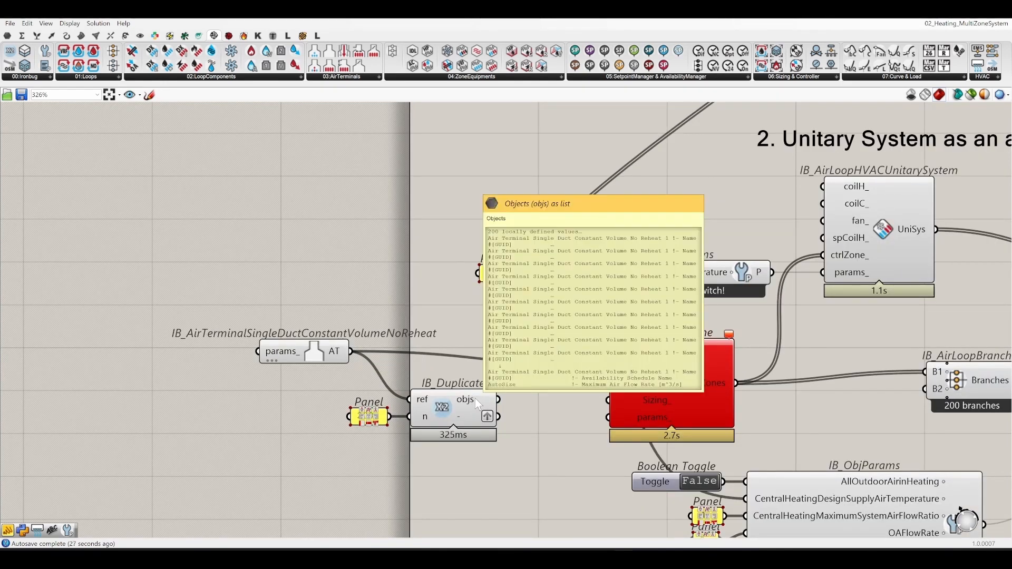
Examine the grid inputs that generate the rooms and follow the room wire down to the thermal zone and the duplicate count panel.
scroll(475, 398, "down", 5)
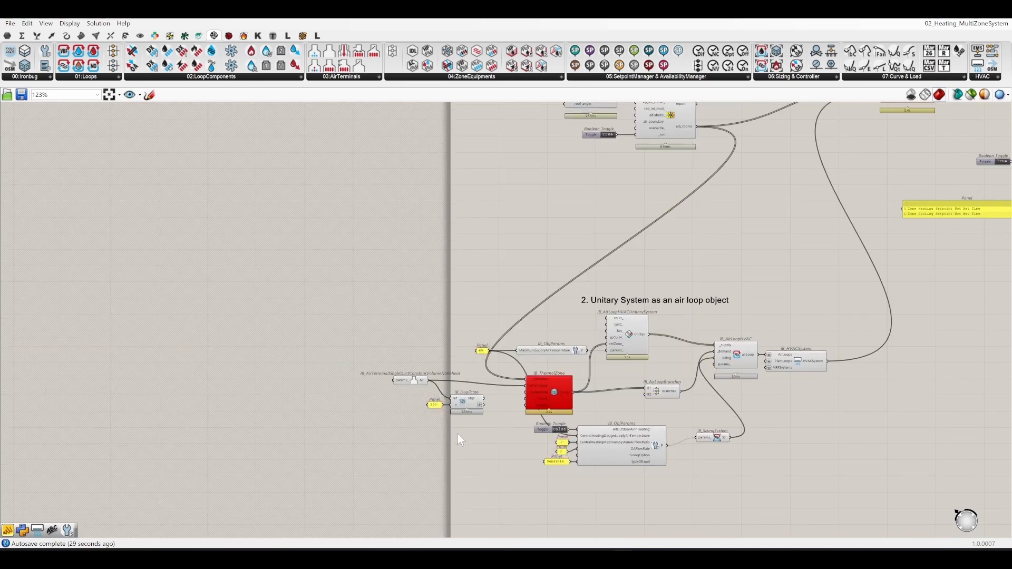
scroll(477, 401, "up", 3)
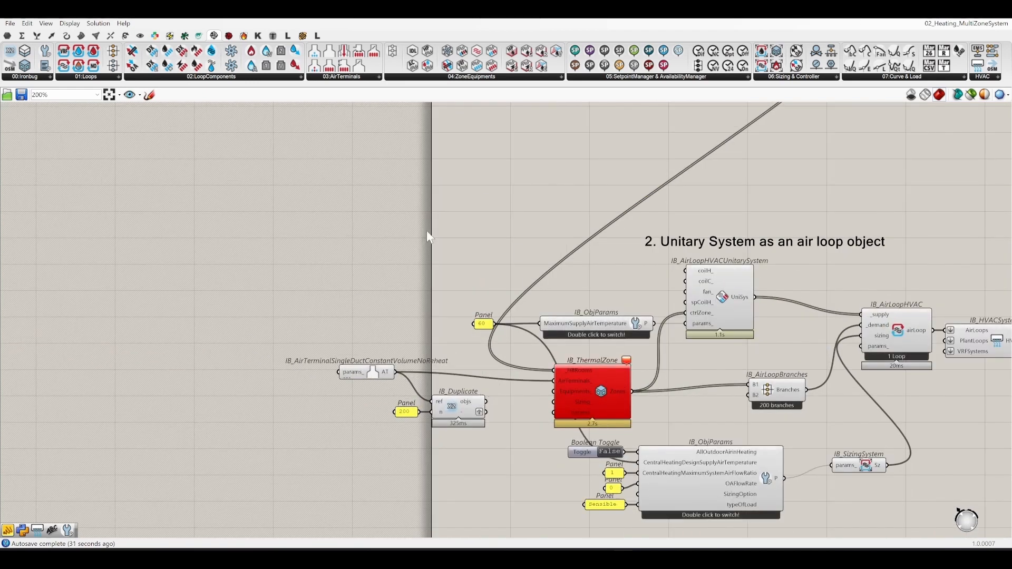
double_click(389, 286)
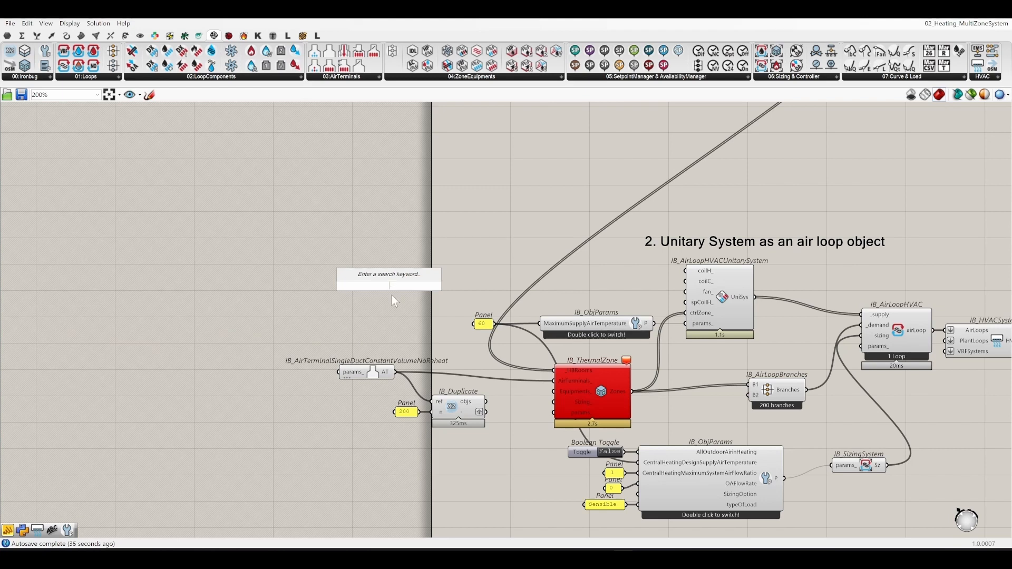
scroll(580, 214, "down", 5)
scroll(578, 258, "up", 5)
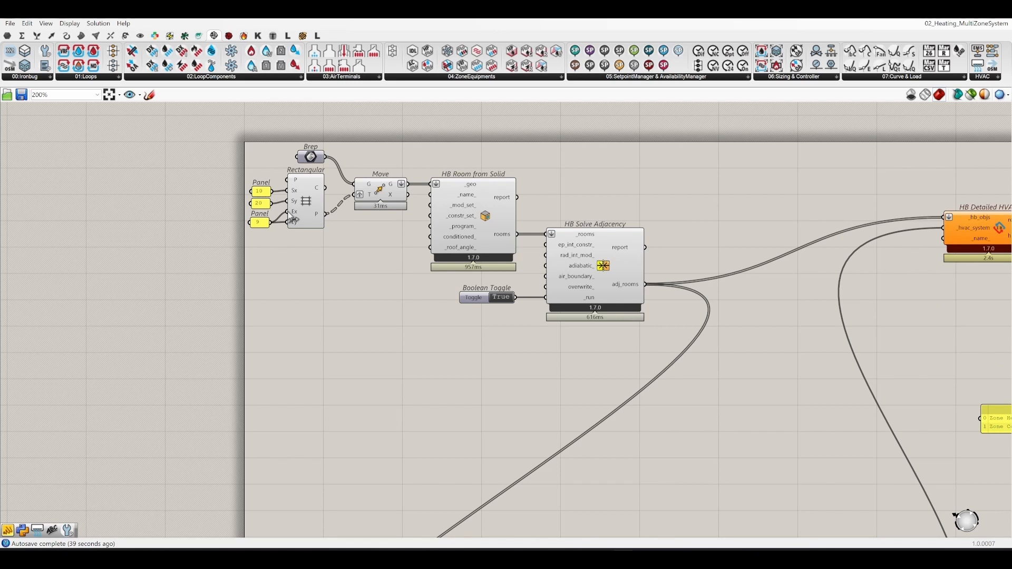
mouse_move(321, 220)
right_click_drag(377, 422, 396, 190)
scroll(397, 205, "down", 3)
scroll(349, 337, "up", 1)
scroll(352, 344, "up", 4)
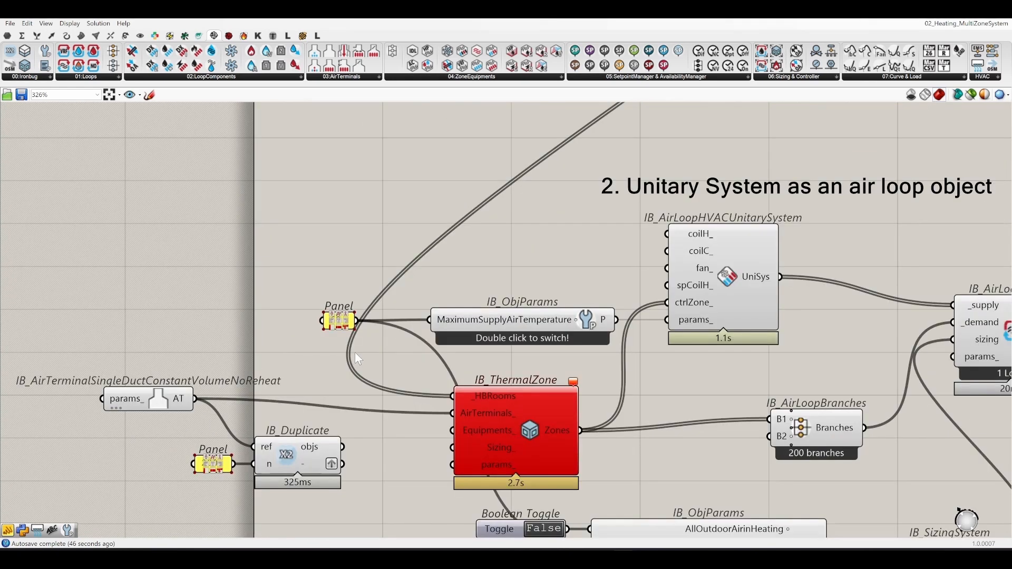
scroll(281, 406, "down", 3)
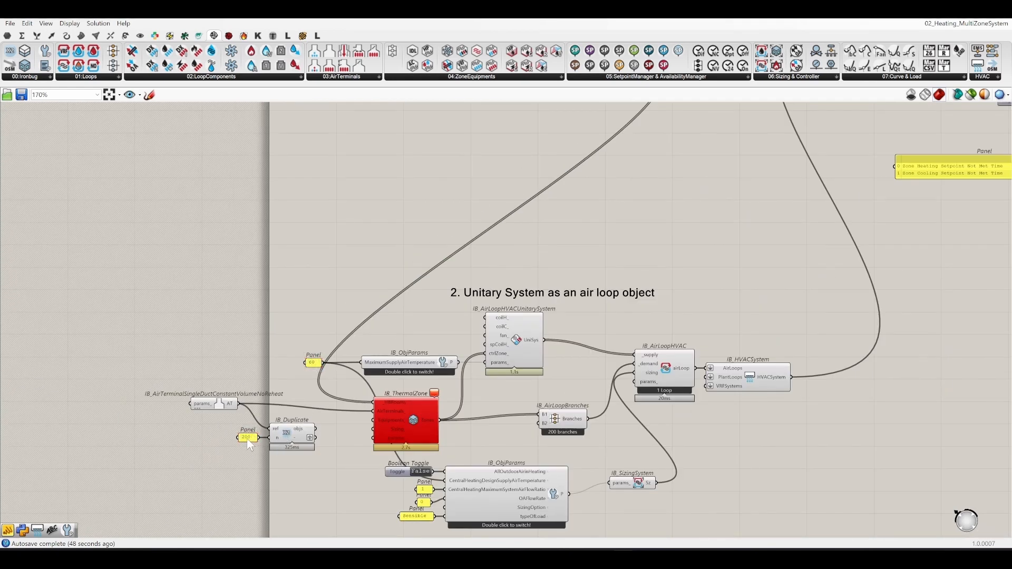
scroll(251, 438, "up", 2)
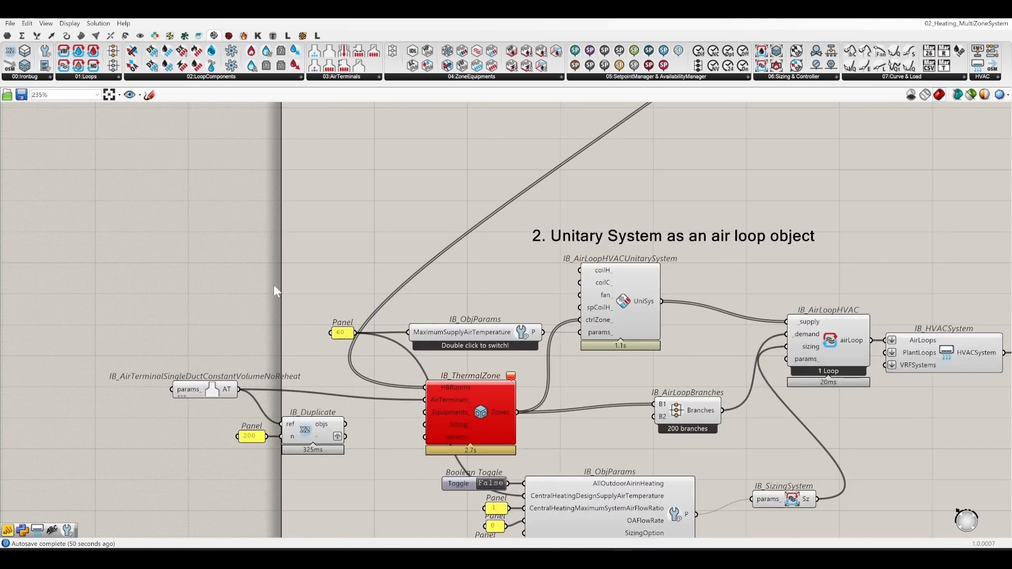
Place a List Length component, insert a relay on the wire into the thermal zone's _HBRooms input and connect the relay to List Length.
double_click(275, 290)
type("list")
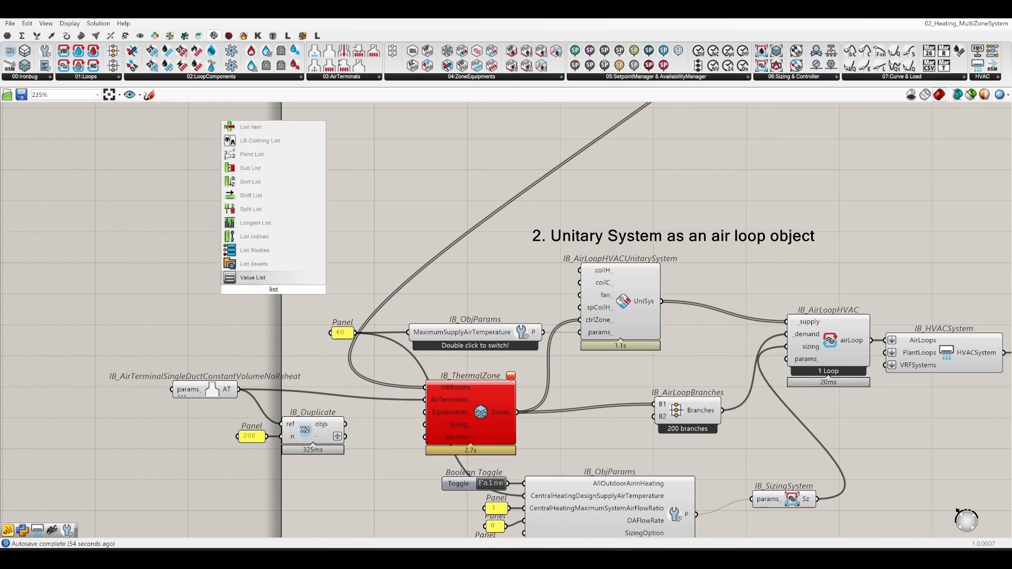
type("lent")
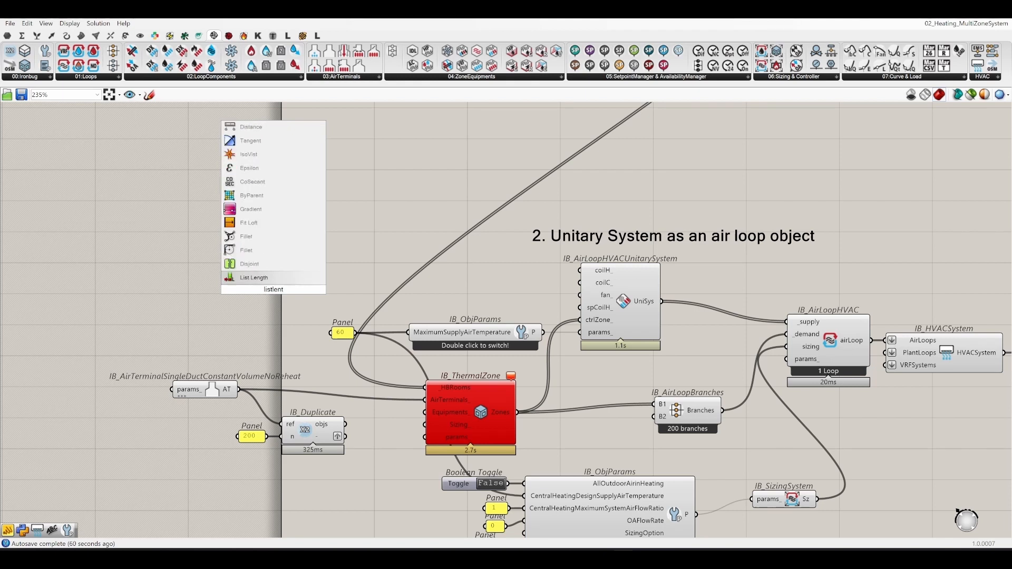
key("Return")
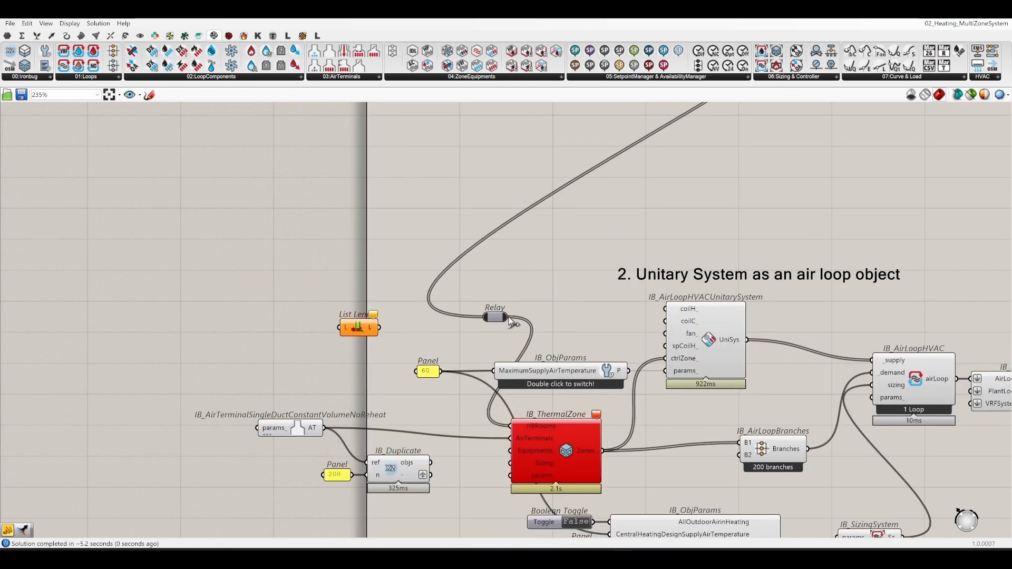
left_click_drag(508, 318, 320, 372)
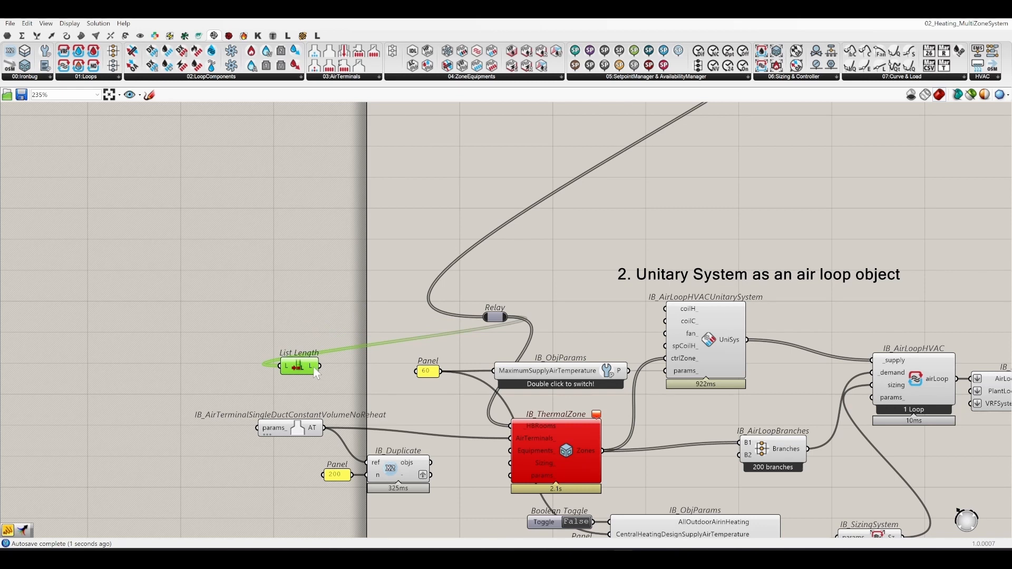
mouse_move(314, 372)
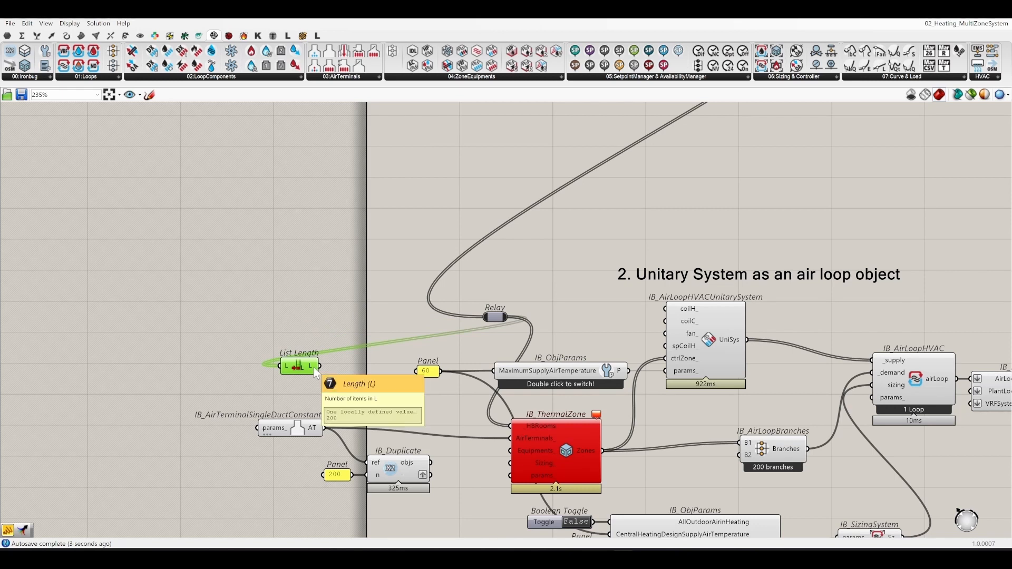
Move List Length below the air terminal and connect its L output to the panel feeding the n input of IB_Duplicate.
left_click_drag(295, 366, 280, 486)
scroll(344, 488, "up", 3)
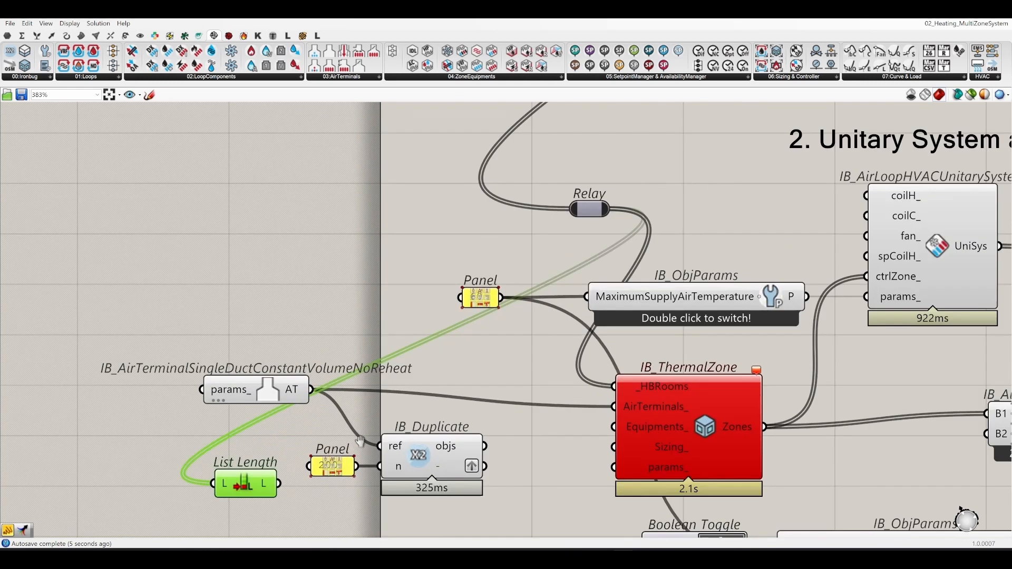
right_click_drag(344, 487, 379, 425)
scroll(379, 425, "down", 2)
left_click_drag(402, 411, 326, 432)
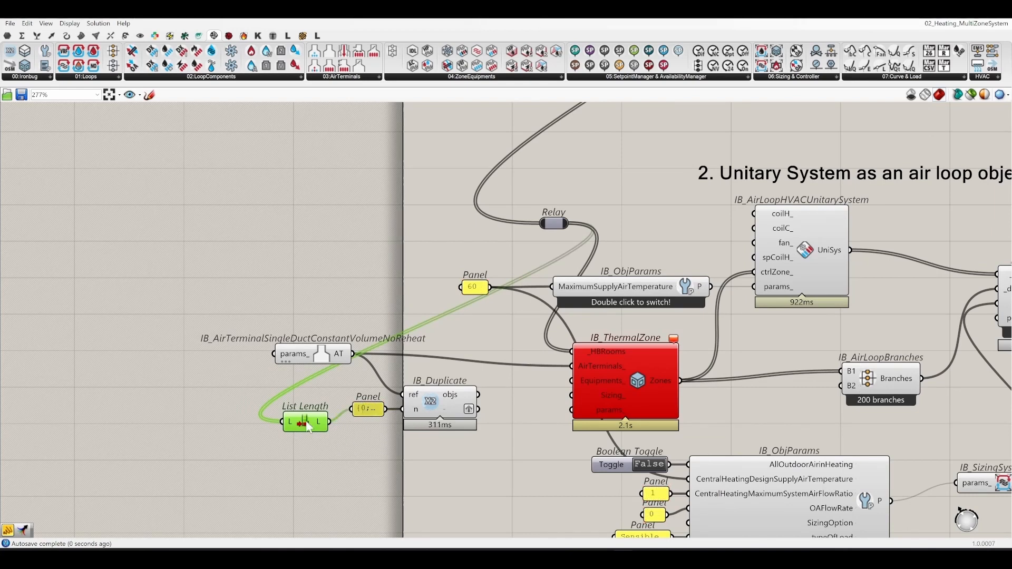
Tidy the layout by moving List Length farther from the count panel, enlarging that panel and shifting the air terminal closer to IB_Duplicate.
left_click_drag(308, 425, 206, 409)
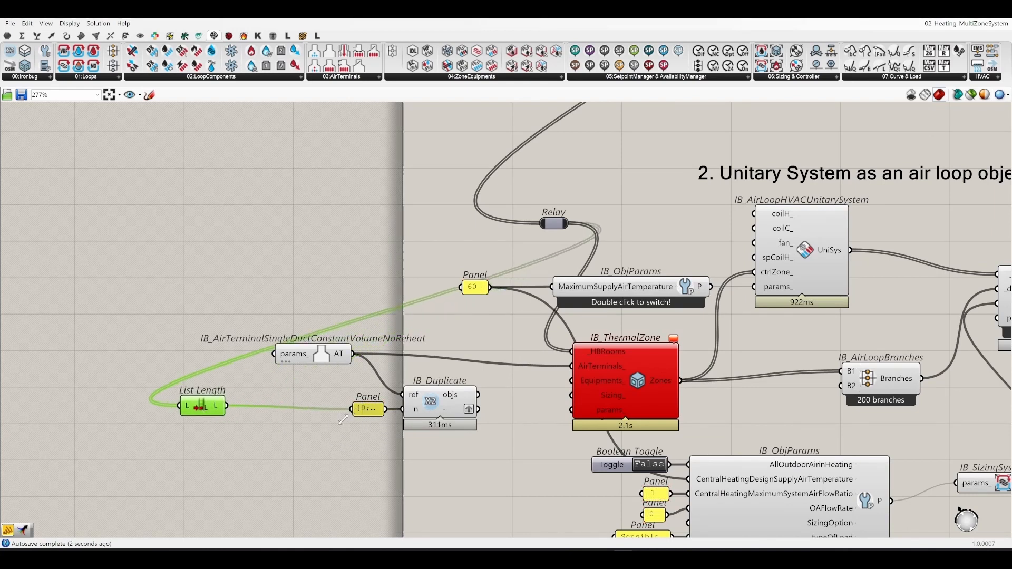
left_click_drag(352, 416, 293, 413)
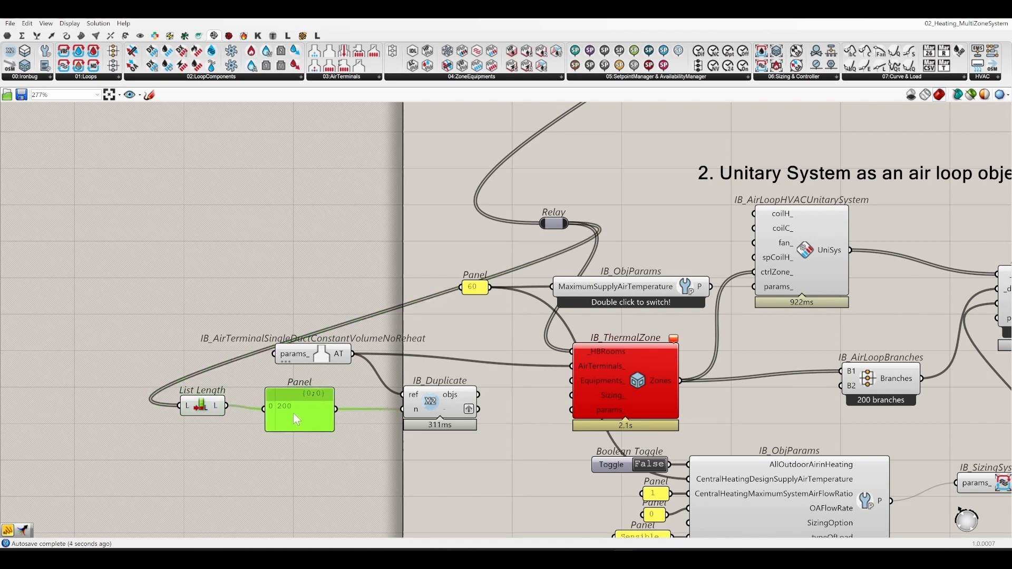
left_click_drag(331, 357, 371, 369)
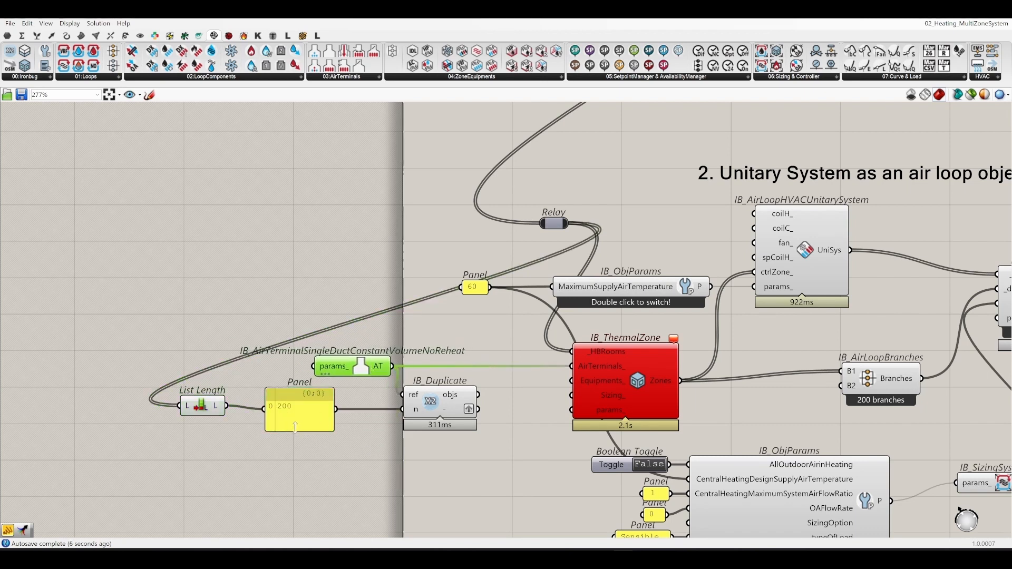
Shrink the count panel, connect IB_Duplicate's objs output to the thermal zone's AirTerminals_ input, and move IB_ThermalZone slightly away from IB_Duplicate.
left_click_drag(302, 431, 301, 421)
left_click(297, 407)
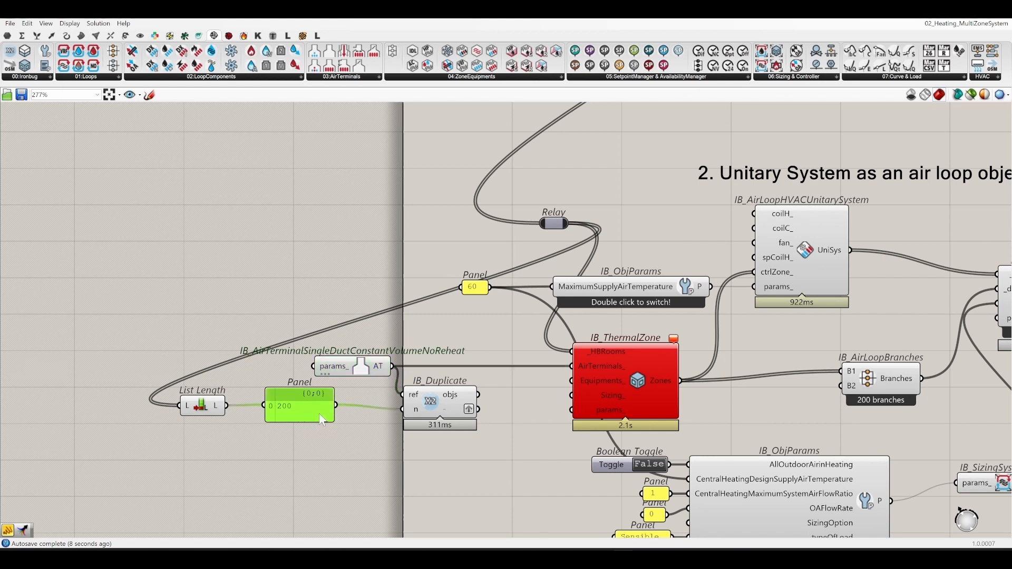
right_click_drag(496, 437, 370, 447)
left_click(370, 447)
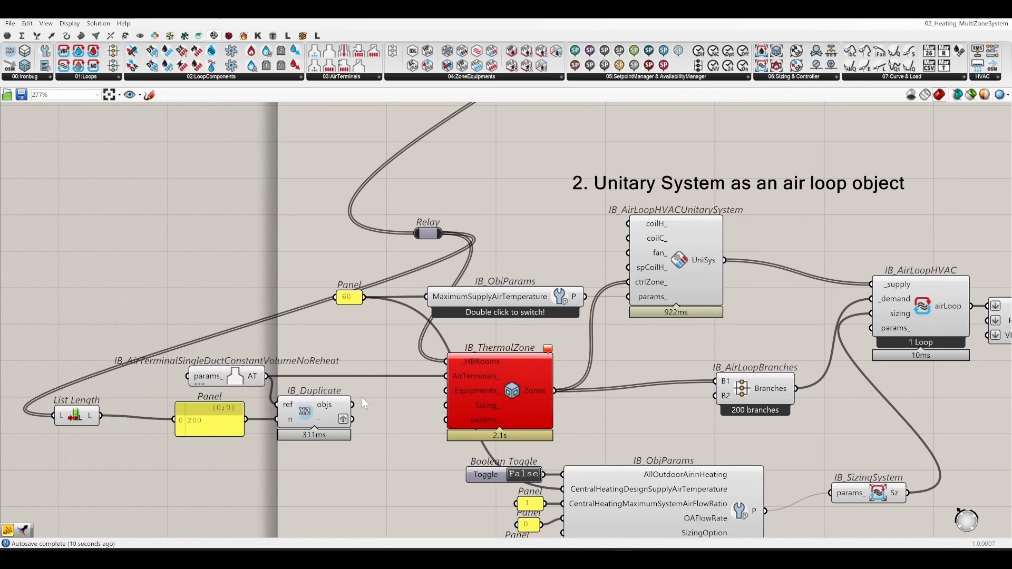
left_click_drag(354, 405, 448, 377)
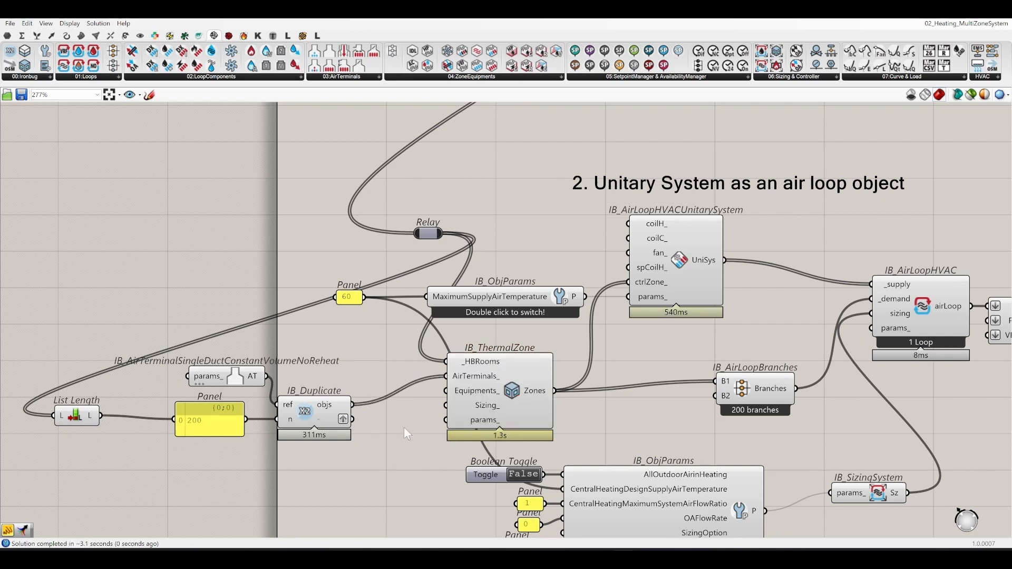
left_click_drag(519, 394, 550, 377)
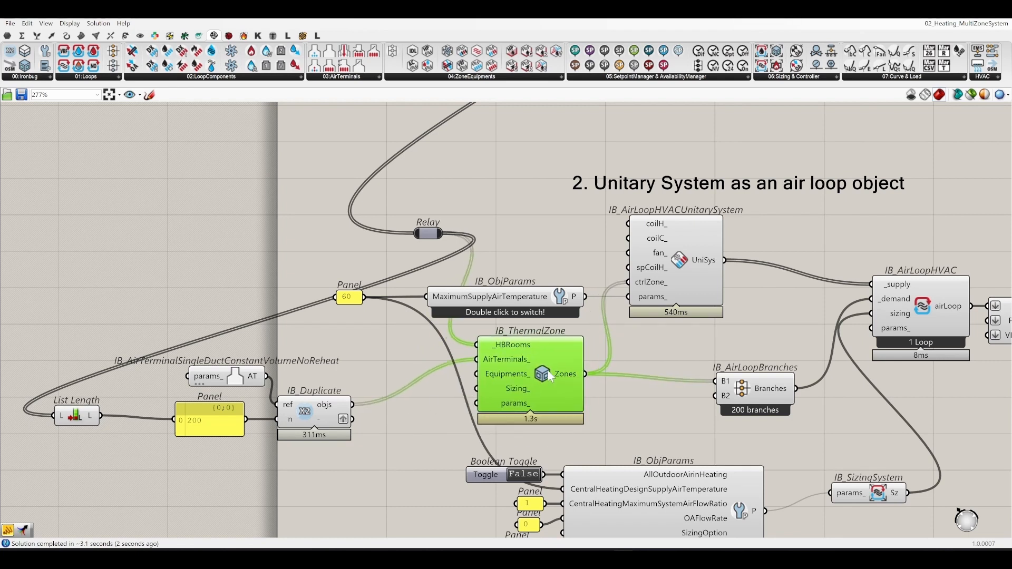
right_click_drag(333, 442, 479, 394)
left_click(463, 429)
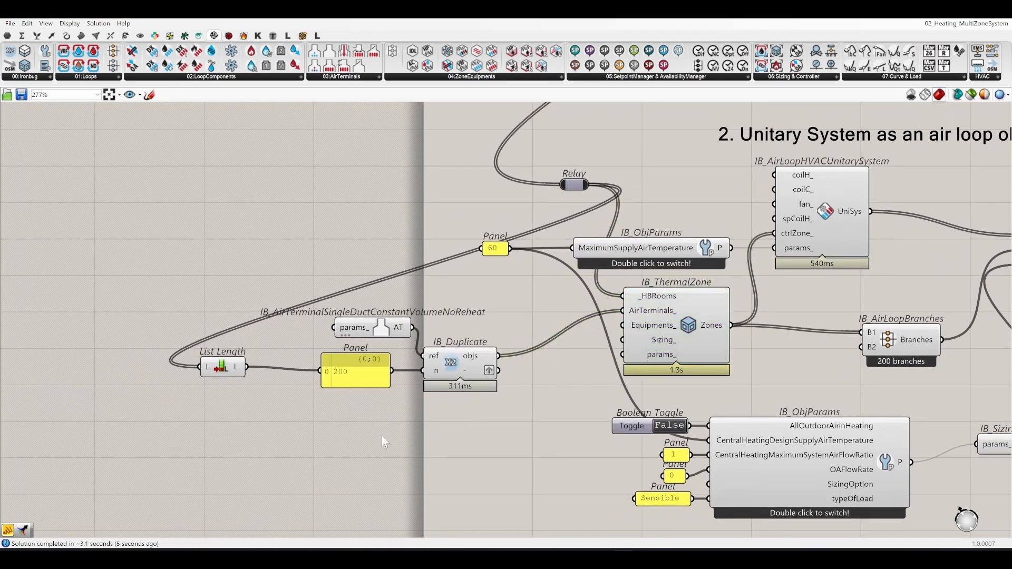
right_click_drag(296, 229, 225, 337)
scroll(225, 337, "down", 2)
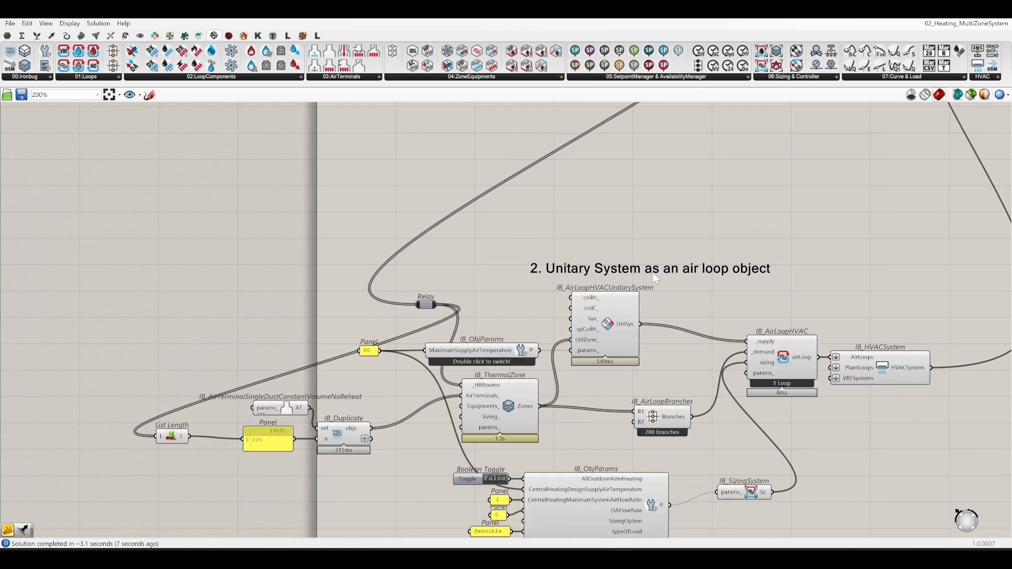
left_click(652, 272)
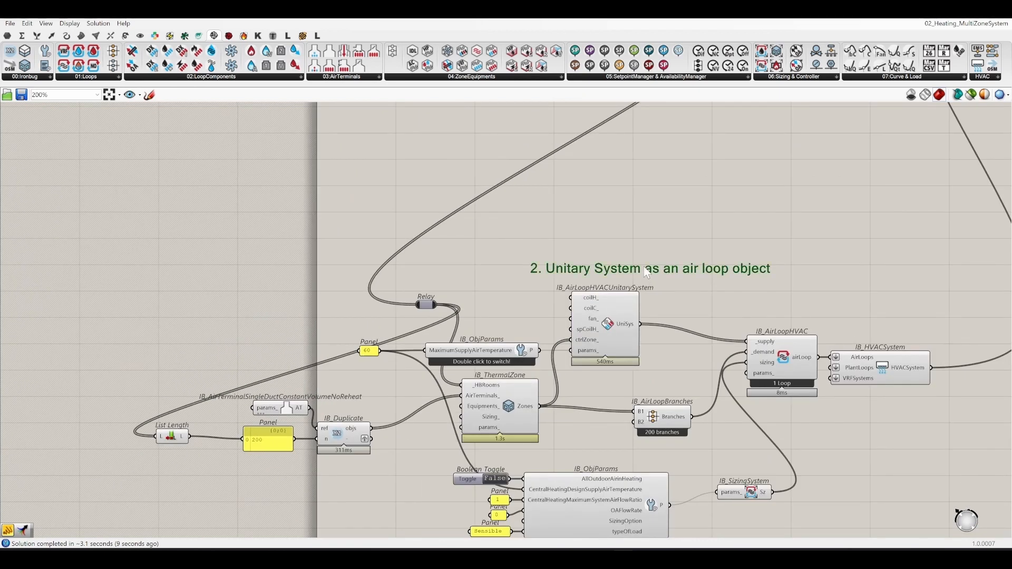
Copy the IB_AirTerminalSingleDuctConstantVolumeNoReheat component and place the copy in the free space below IB_Duplicate.
right_click_drag(248, 422, 396, 253)
scroll(435, 213, "up", 4)
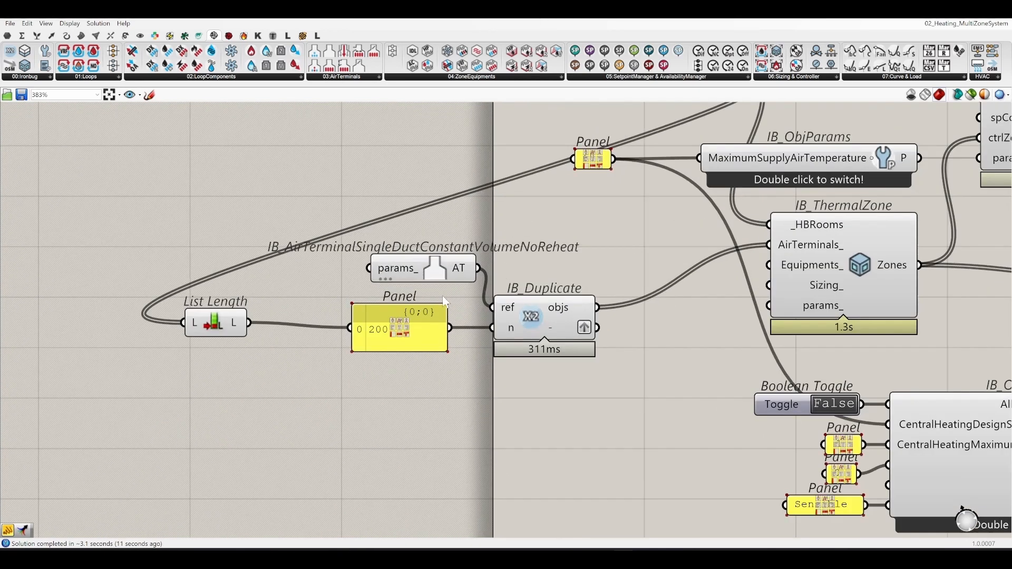
left_click(442, 276)
key("ctrl+c")
key("ctrl+v")
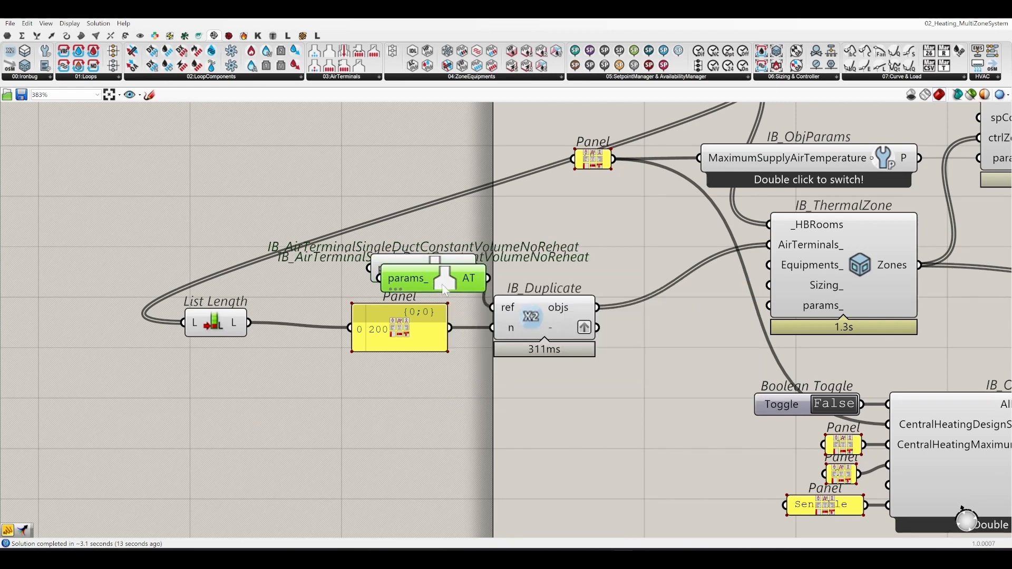
left_click_drag(446, 290, 503, 464)
scroll(524, 435, "down", 4)
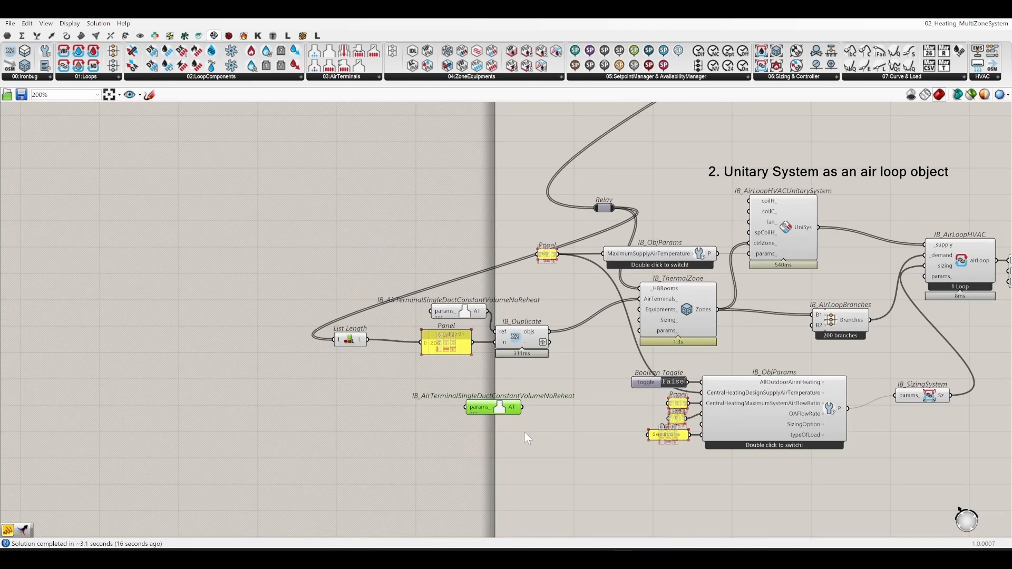
scroll(346, 378, "up", 3)
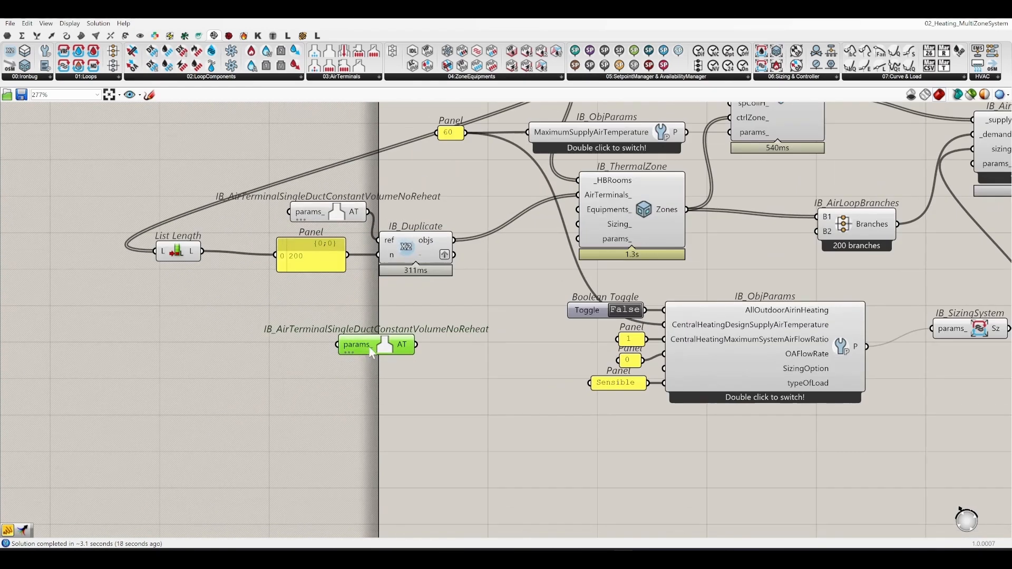
left_click_drag(387, 353, 379, 350)
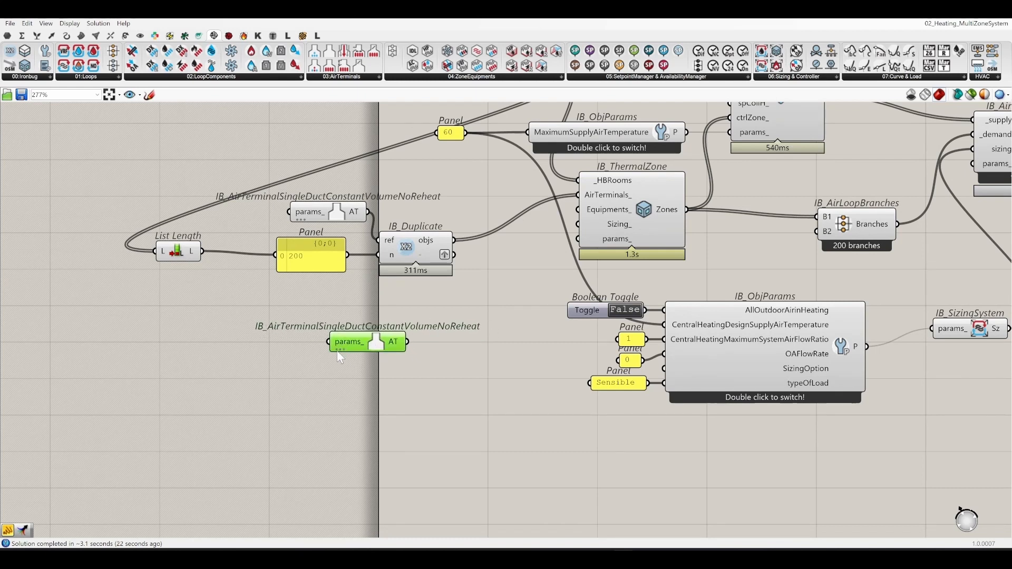
Enable the Duplicate Number Input option on the copied air terminal to add its n_ input.
right_click(377, 341)
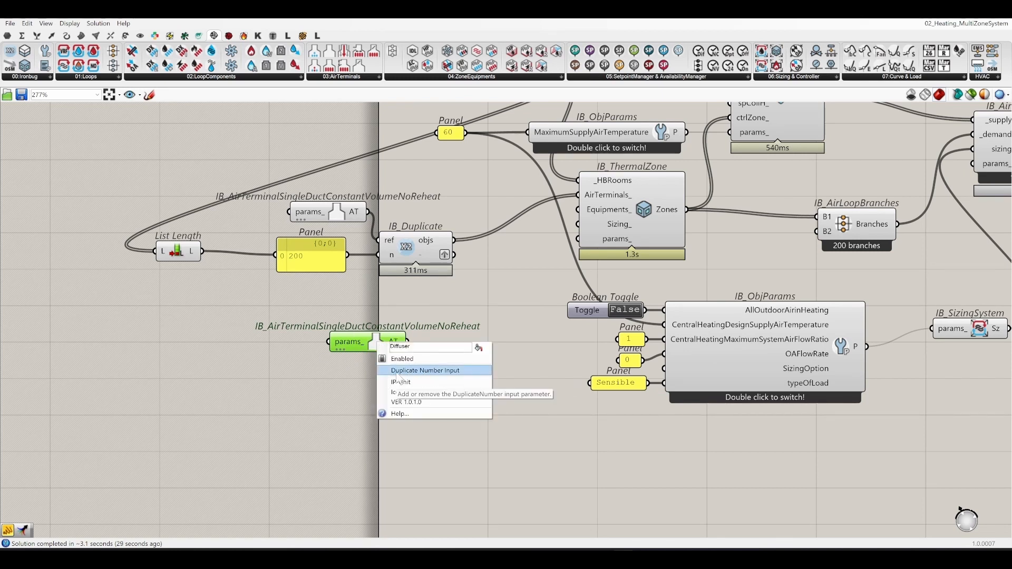
left_click(370, 372)
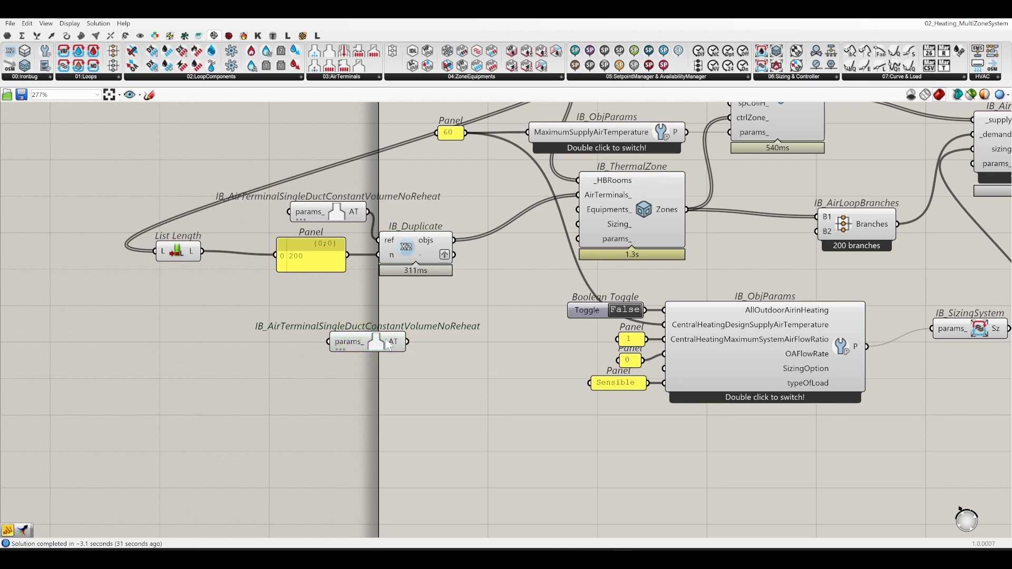
right_click(378, 339)
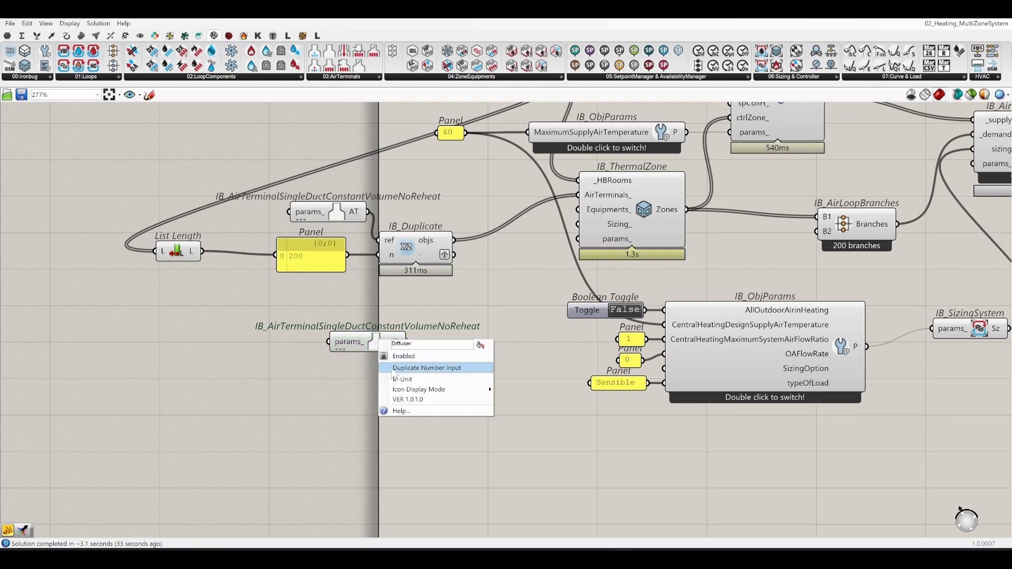
left_click(437, 368)
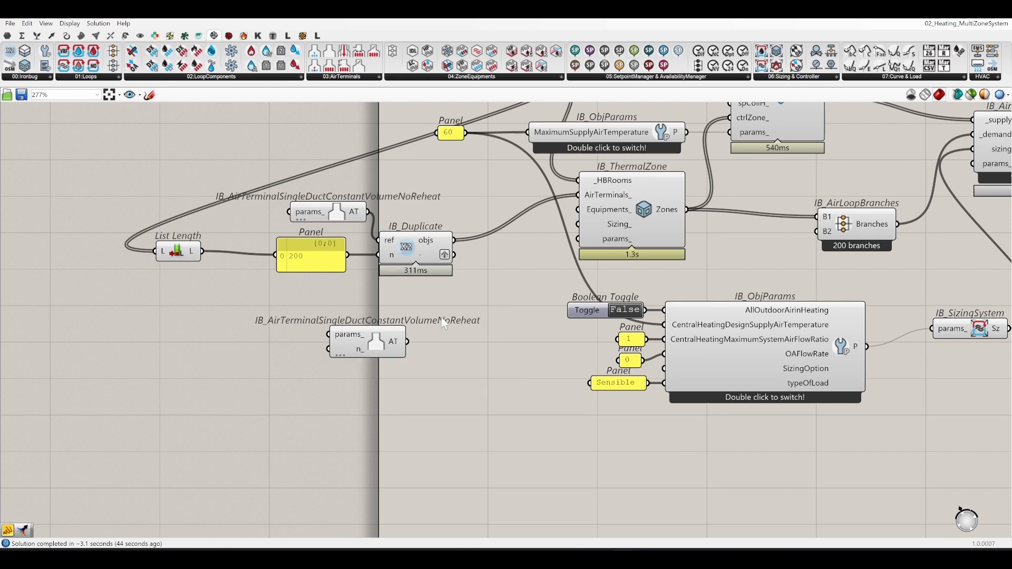
Nudge IB_Duplicate and the original air terminal slightly apart.
right_click_drag(364, 356, 414, 404)
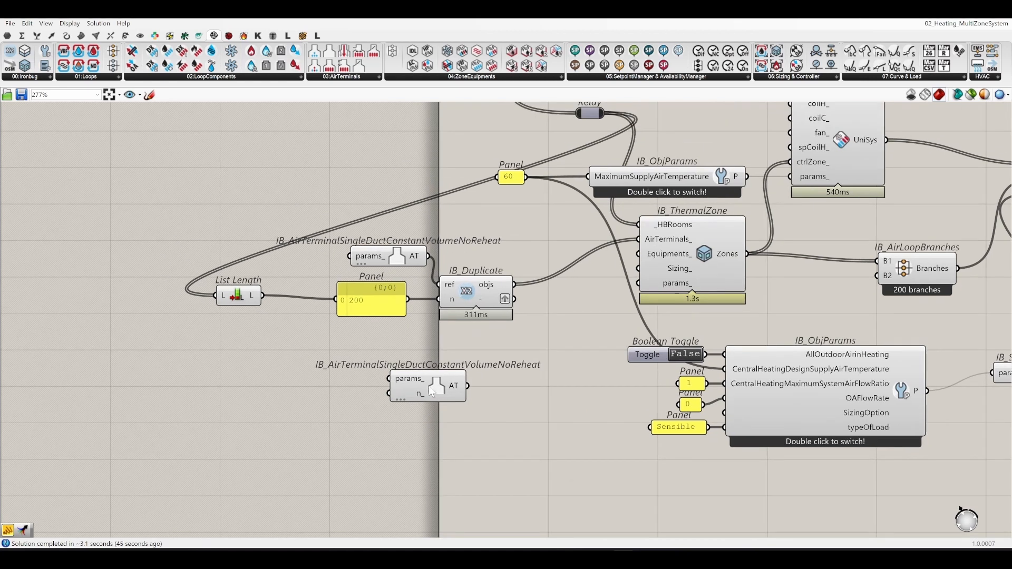
left_click(471, 293)
left_click_drag(464, 290, 469, 294)
left_click_drag(402, 258, 404, 252)
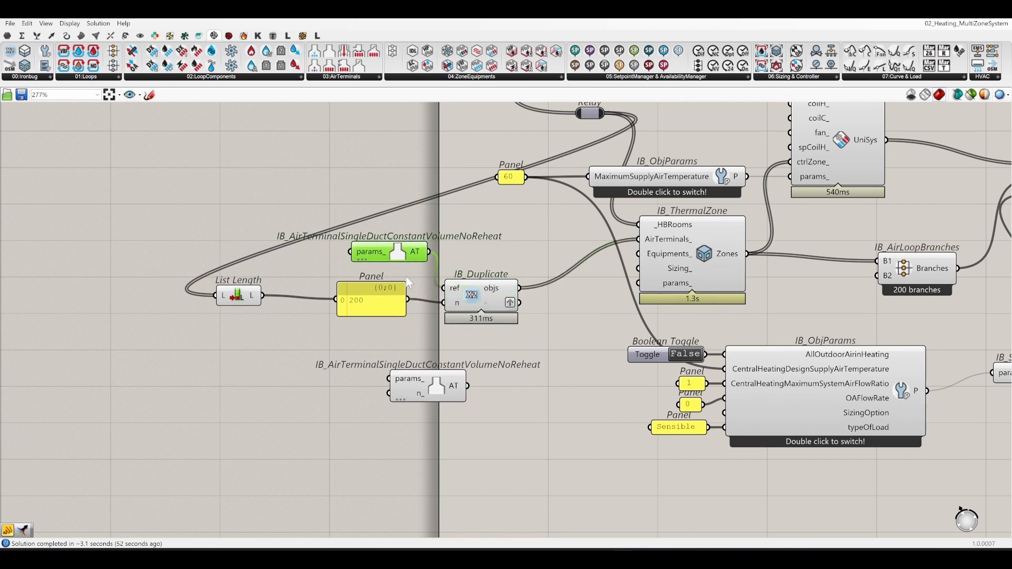
Connect the count panel to the copied air terminal's n_ input and inspect the data in its AT output.
right_click_drag(423, 338, 469, 325)
left_click_drag(592, 311, 544, 289)
right_click_drag(467, 321, 529, 292)
left_click(529, 292)
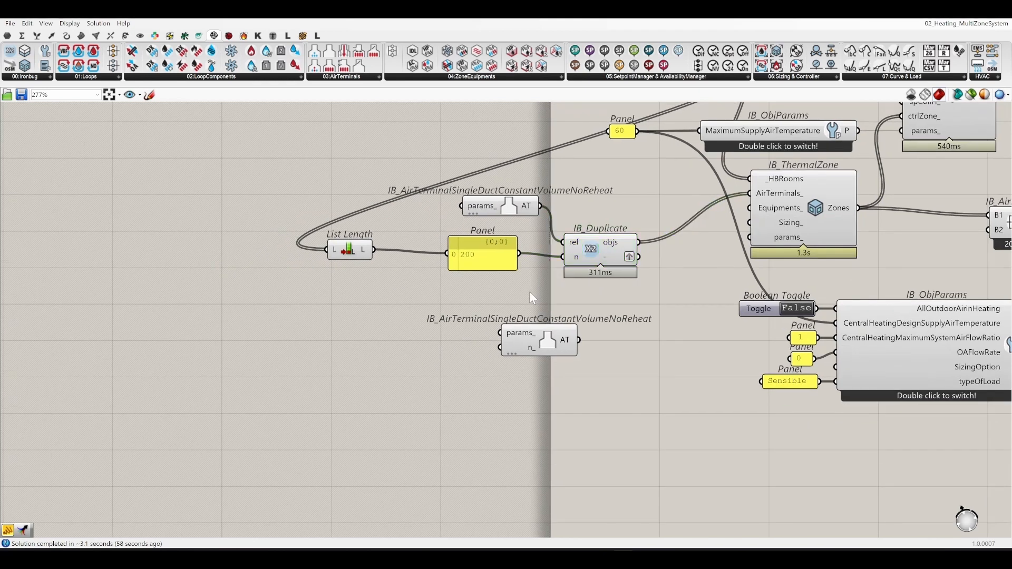
left_click_drag(521, 254, 501, 348)
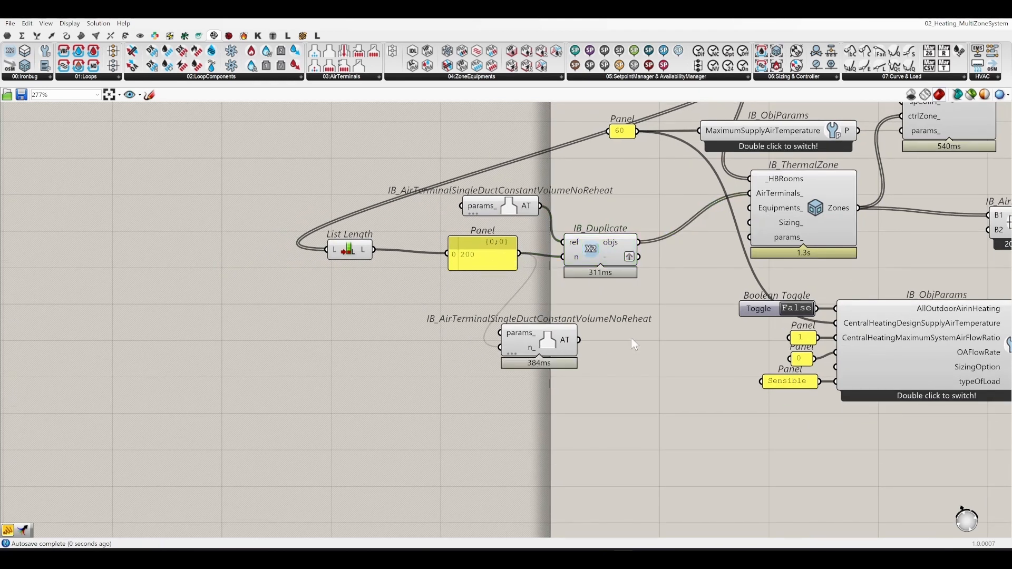
mouse_move(568, 347)
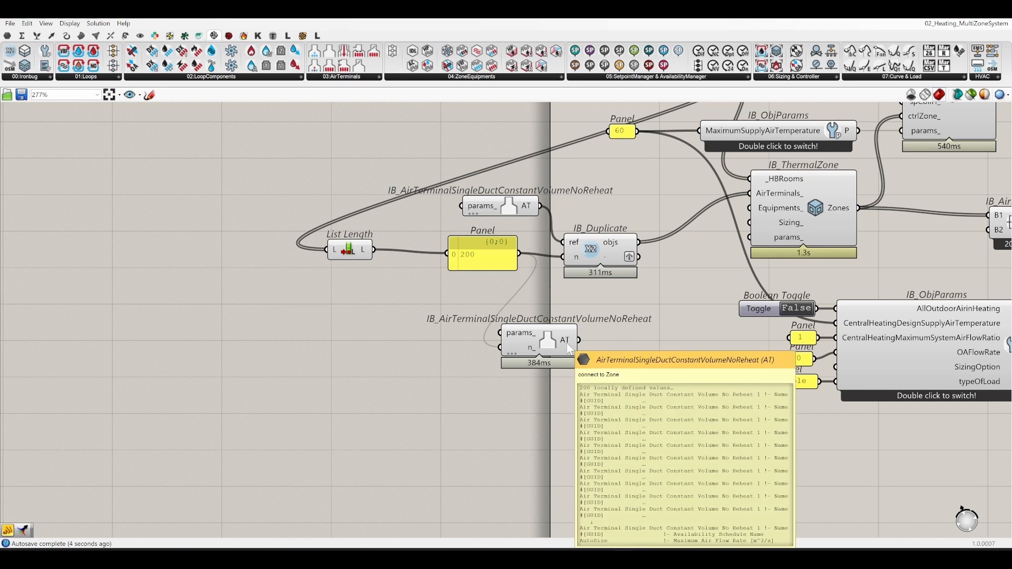
Shift the copied air terminal toward the thermal zone and move IB_Duplicate up, away from the copy.
right_click_drag(570, 349, 441, 369)
left_click_drag(383, 378, 427, 370)
left_click(518, 392)
left_click_drag(448, 288, 440, 266)
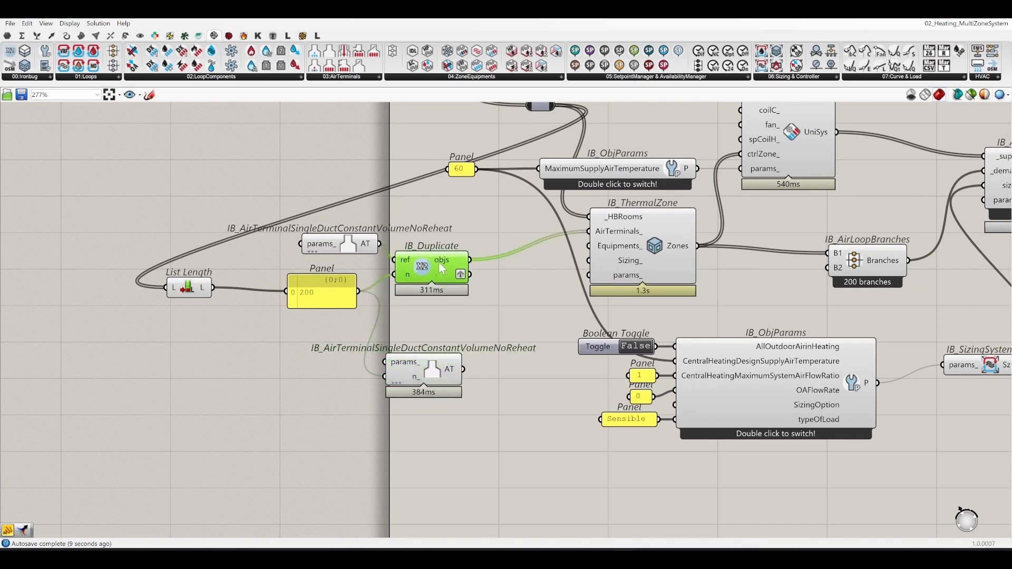
left_click(534, 303)
Replace the wire into the thermal zone's AirTerminals_ input with the copied air terminal's AT output and save the file.
left_click_drag(503, 430, 463, 369)
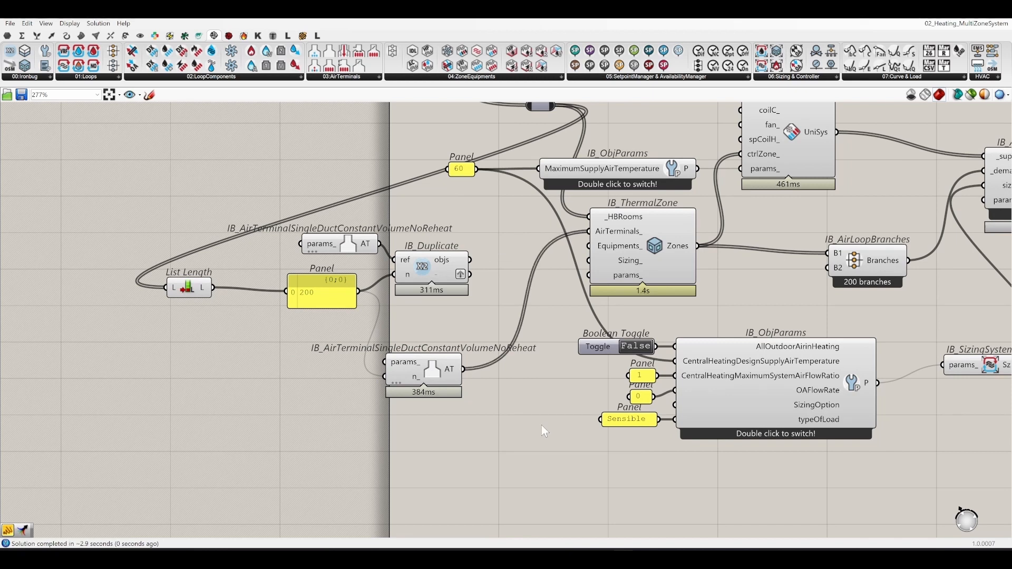
right_click_drag(422, 315, 317, 365)
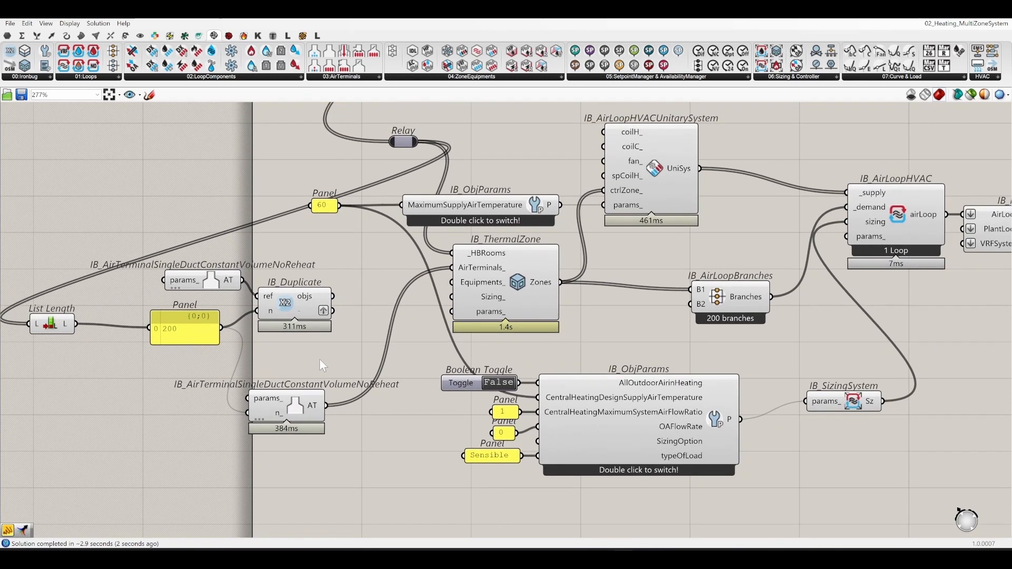
key("ctrl+s")
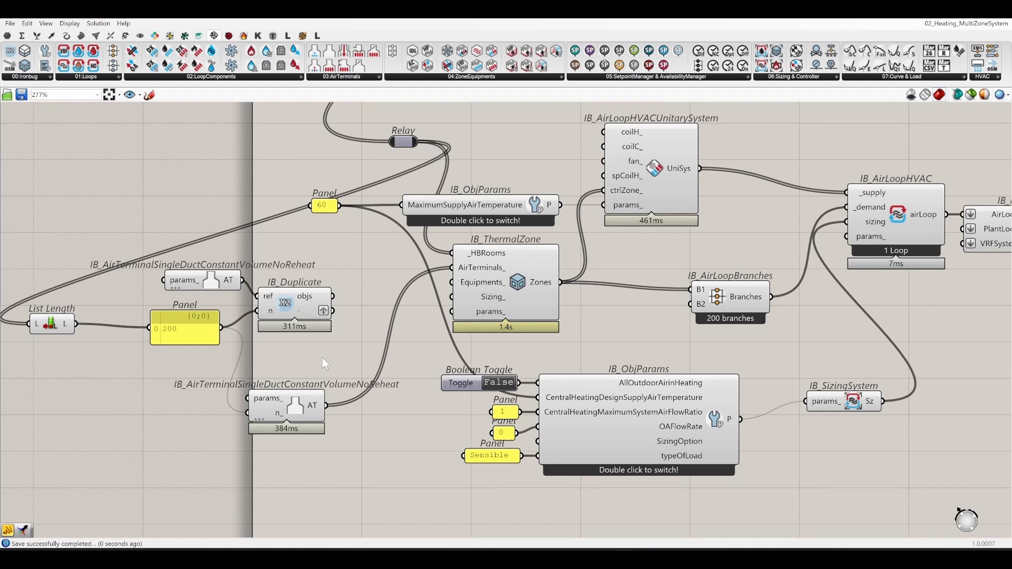
Examine how the zones feed IB_AirLoopHVACUnitarySystem and the air loop branches, and inspect the data in the UniSys output.
right_click_drag(323, 358, 179, 375)
scroll(250, 369, "down", 1)
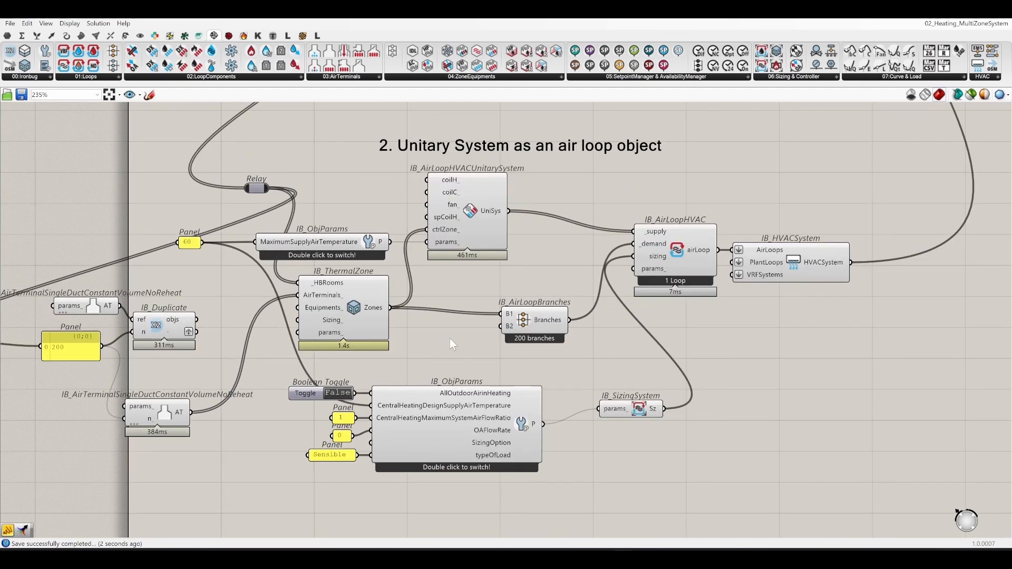
right_click_drag(450, 339, 429, 357)
scroll(391, 344, "up", 2)
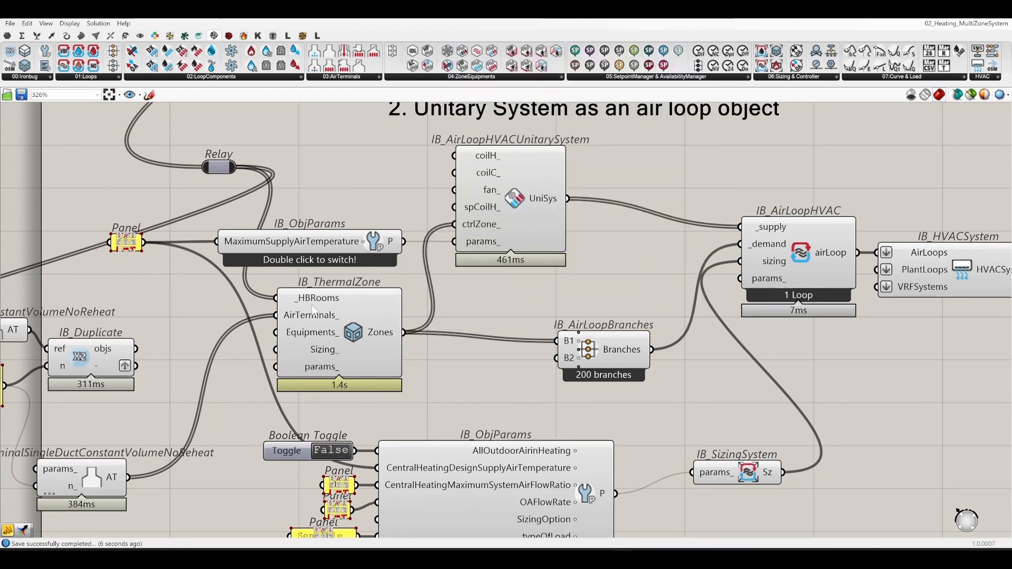
mouse_move(349, 278)
right_mouse_down()
mouse_move(462, 250)
mouse_move(345, 284)
right_mouse_up()
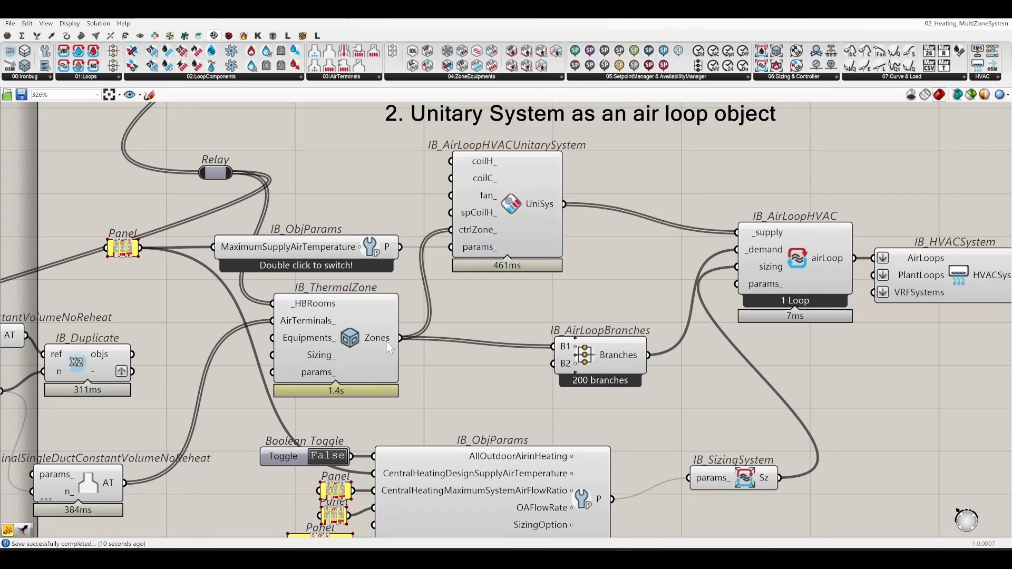
left_click(388, 341)
right_click_drag(515, 312, 433, 348)
left_click(571, 275)
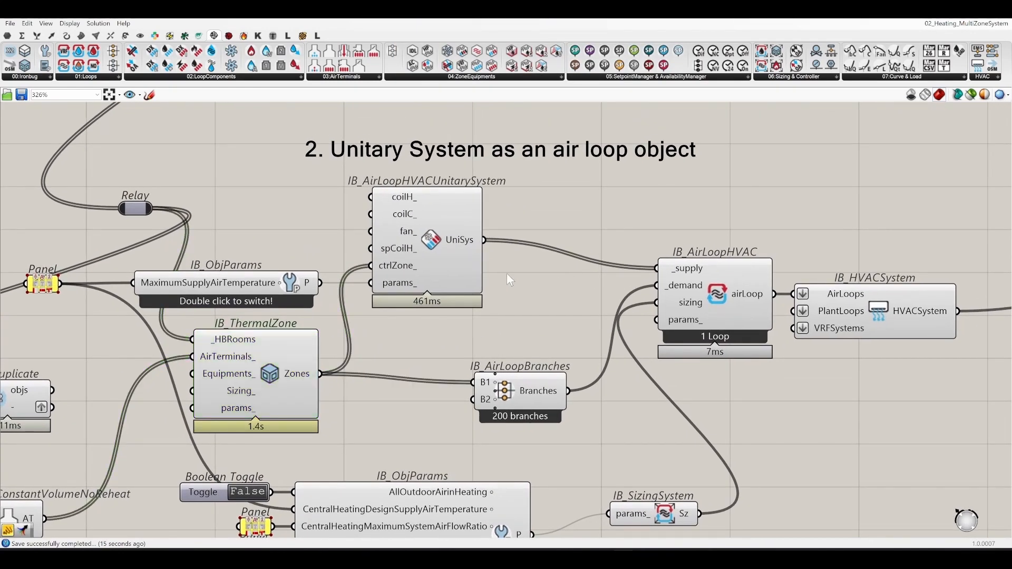
mouse_move(477, 242)
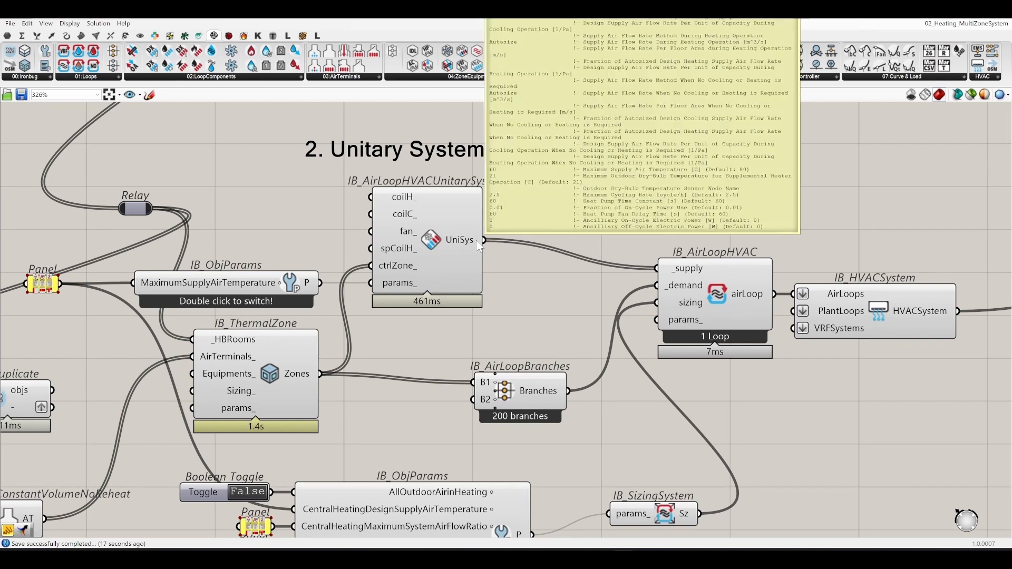
right_click_drag(477, 247, 433, 395)
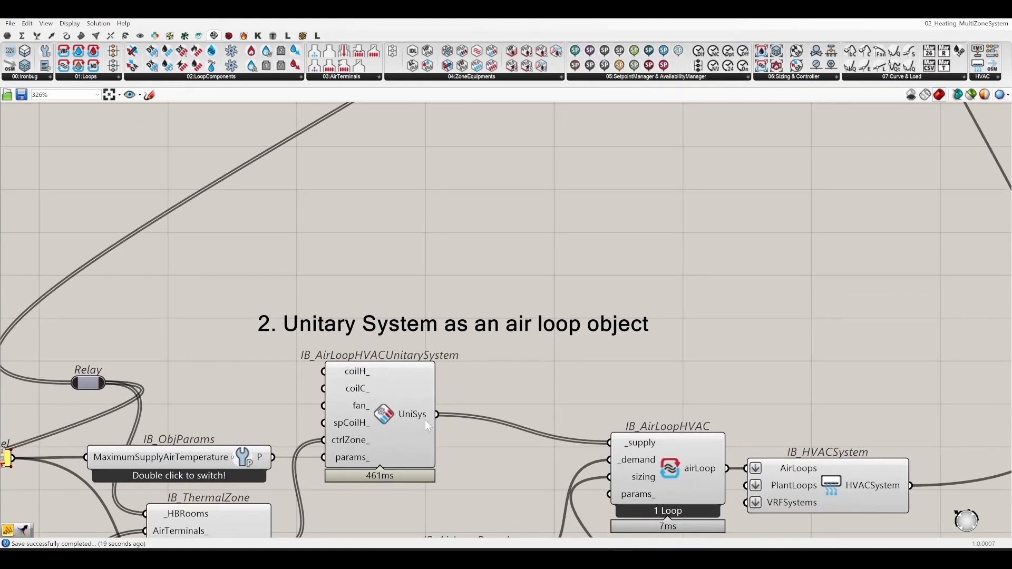
right_click_drag(512, 336, 549, 189)
scroll(549, 189, "down", 5)
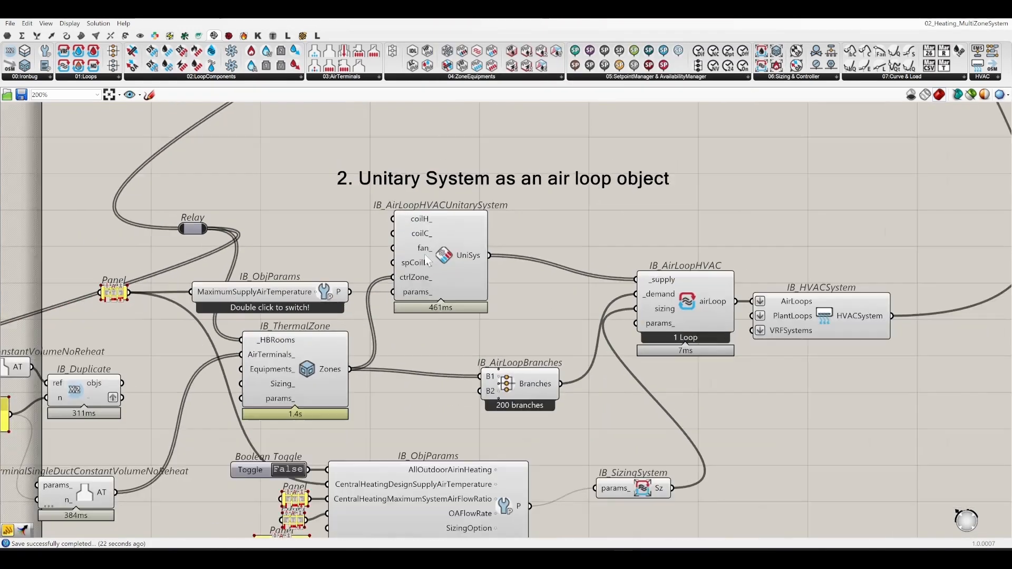
Copy List Length, place the copy above IB_AirLoopHVAC and connect the unitary system's UniSys output to it.
scroll(128, 336, "up", 2)
left_click(135, 335)
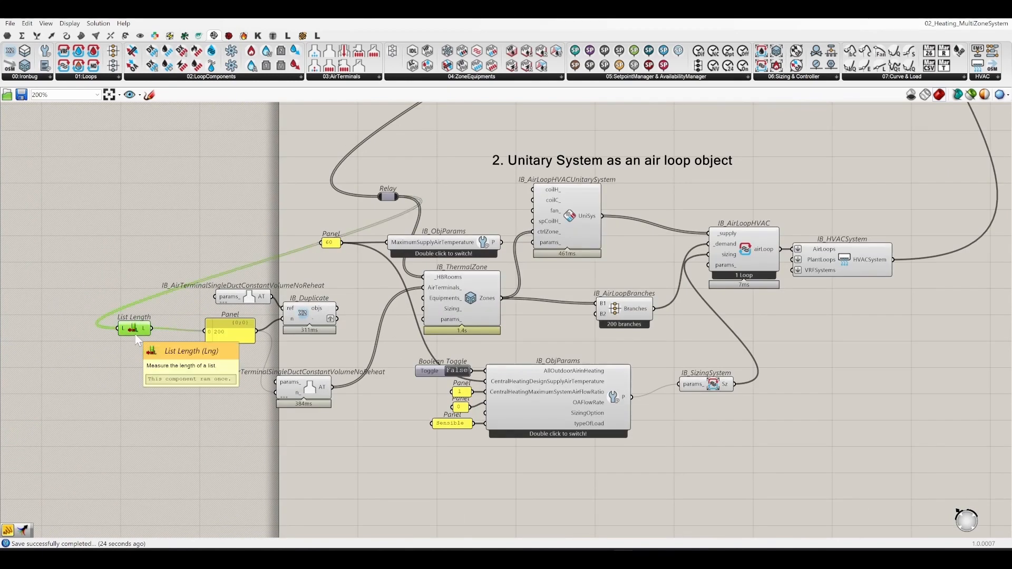
key("ctrl+c")
key("ctrl+v")
scroll(707, 203, "up", 3)
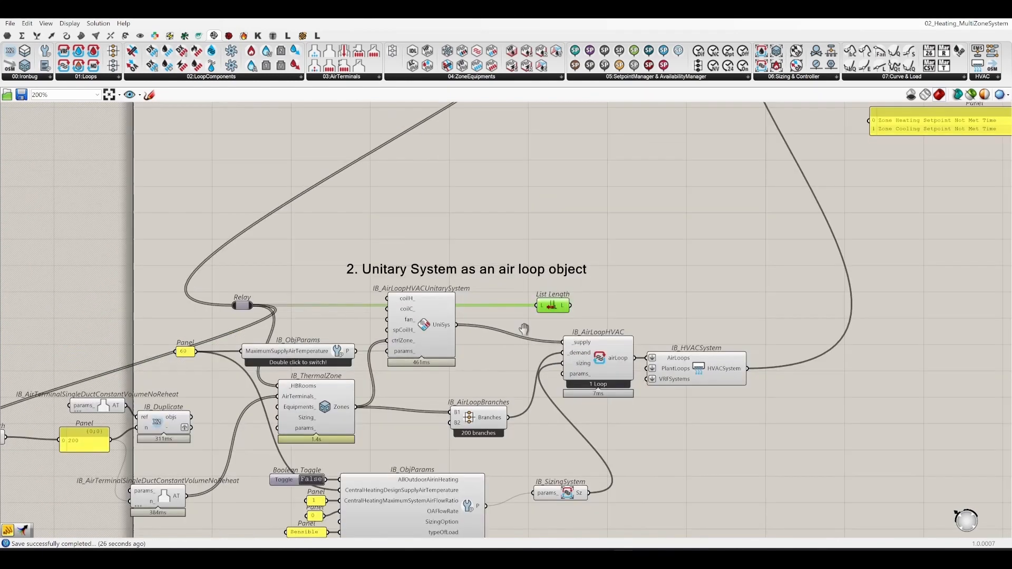
left_click_drag(532, 310, 691, 250)
Add a Panel fed by the unitary system's UniSys output, place it beside the upper List Length and scroll through its contents.
double_click(641, 311)
type("panel")
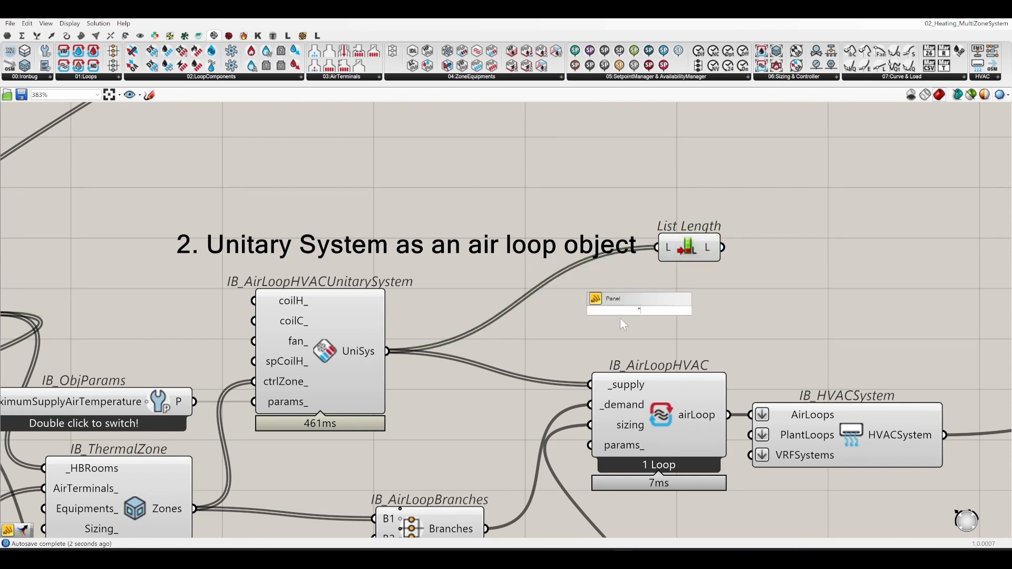
key("Return")
left_click_drag(389, 352, 522, 315)
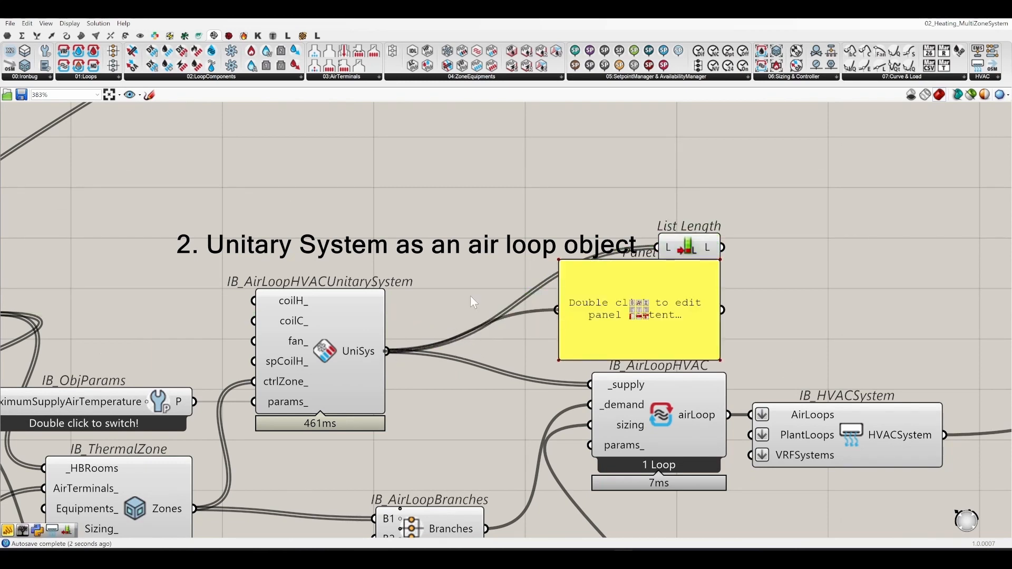
scroll(445, 311, "down", 3)
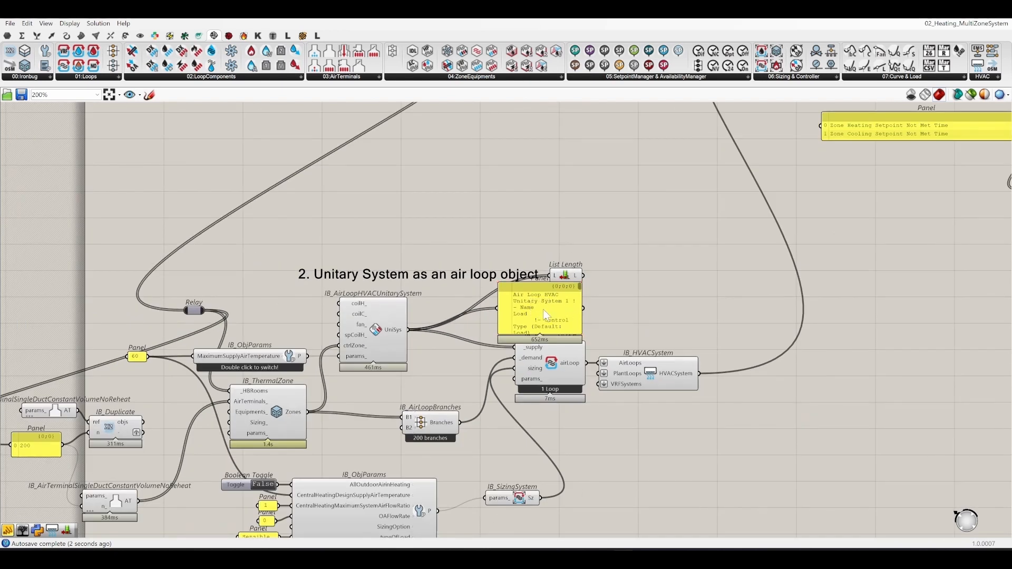
left_click_drag(540, 314, 656, 263)
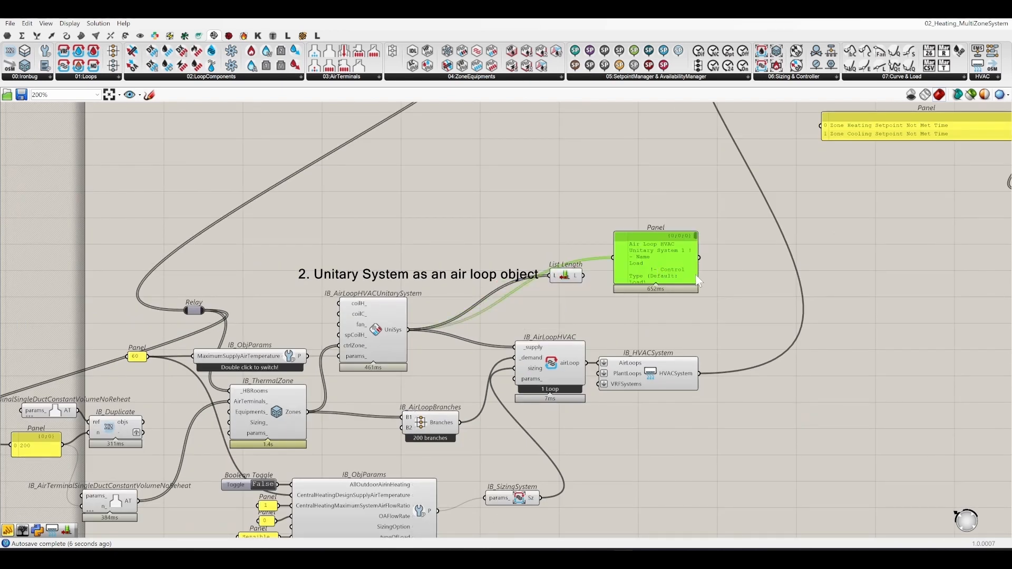
scroll(695, 275, "down", 10)
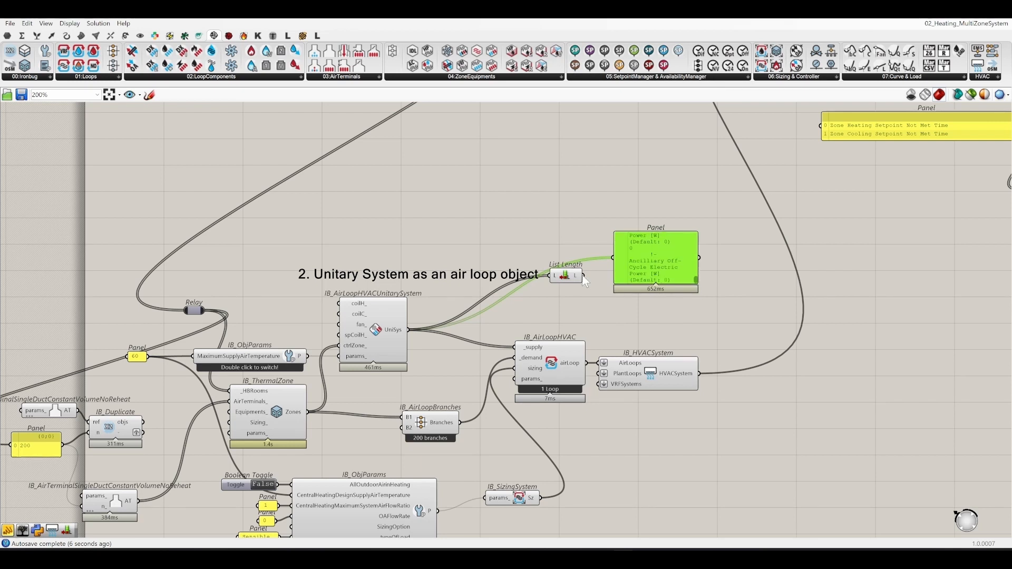
Replace the new panel's input with the output of the List Length that counts the unitary systems.
left_click_drag(584, 275, 613, 258)
left_click(661, 322)
left_click(629, 270)
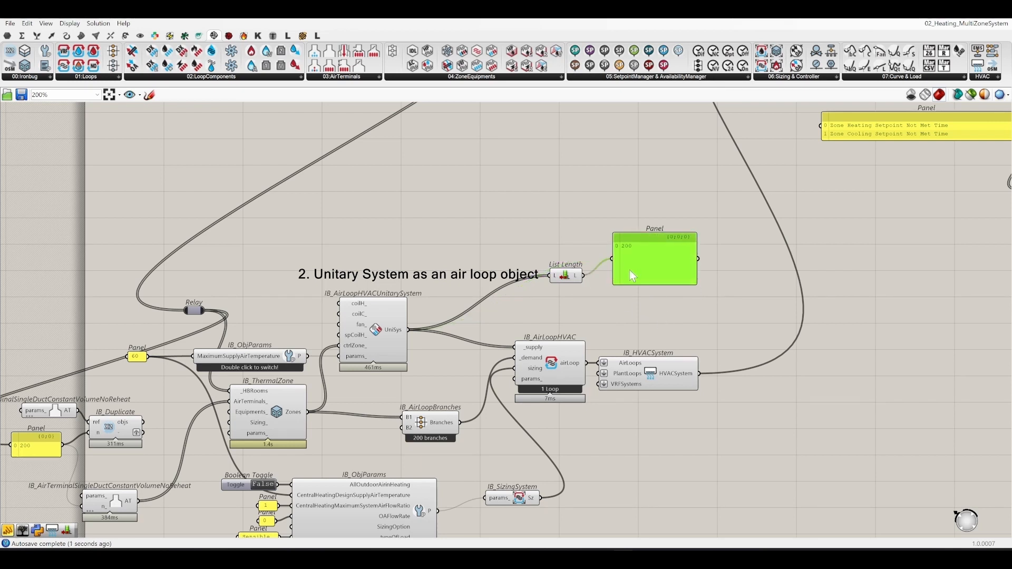
Examine how the thermal zone's Zones output feeds the unitary system's ctrlZone_ input, and inspect the data arriving there.
scroll(543, 290, "up", 3)
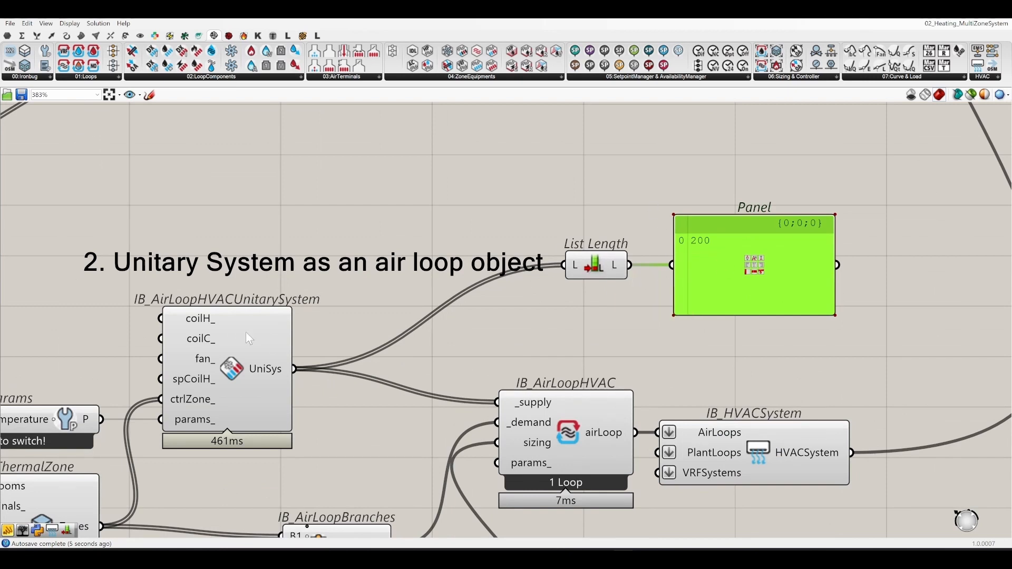
right_click_drag(335, 322, 479, 207)
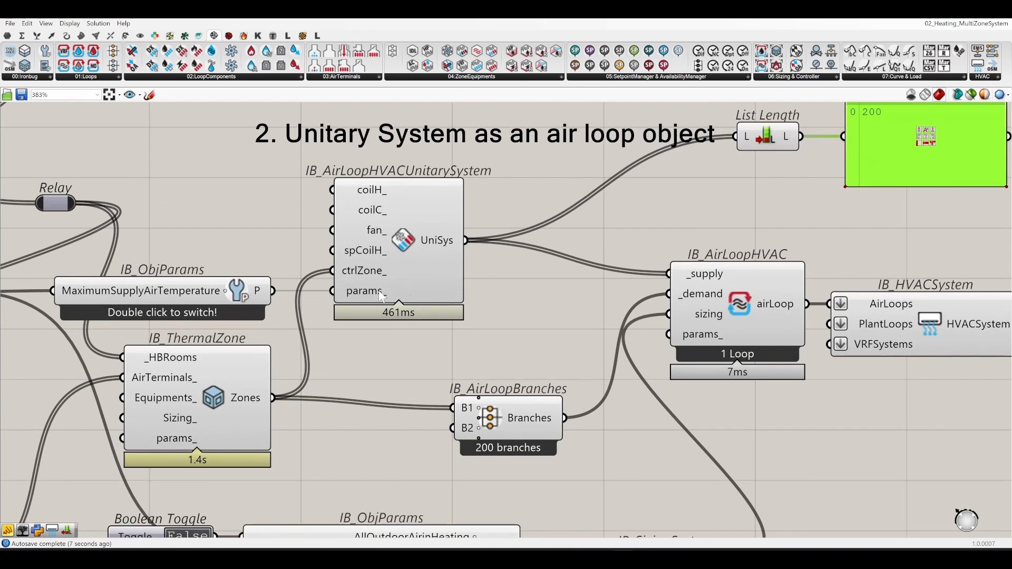
scroll(398, 296, "down", 3)
right_click_drag(130, 420, 328, 343)
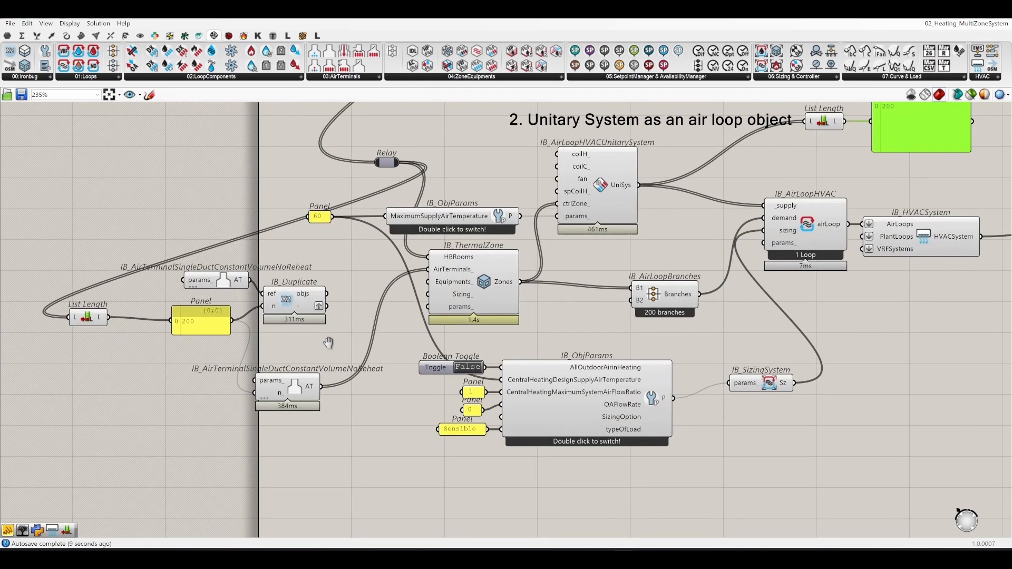
right_click_drag(646, 255, 371, 343)
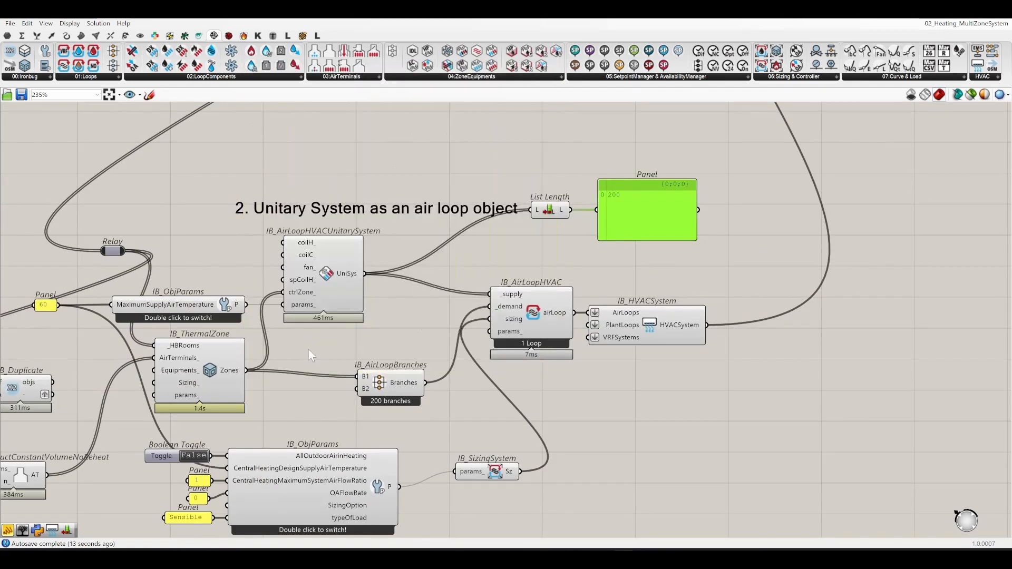
right_click_drag(308, 350, 448, 347)
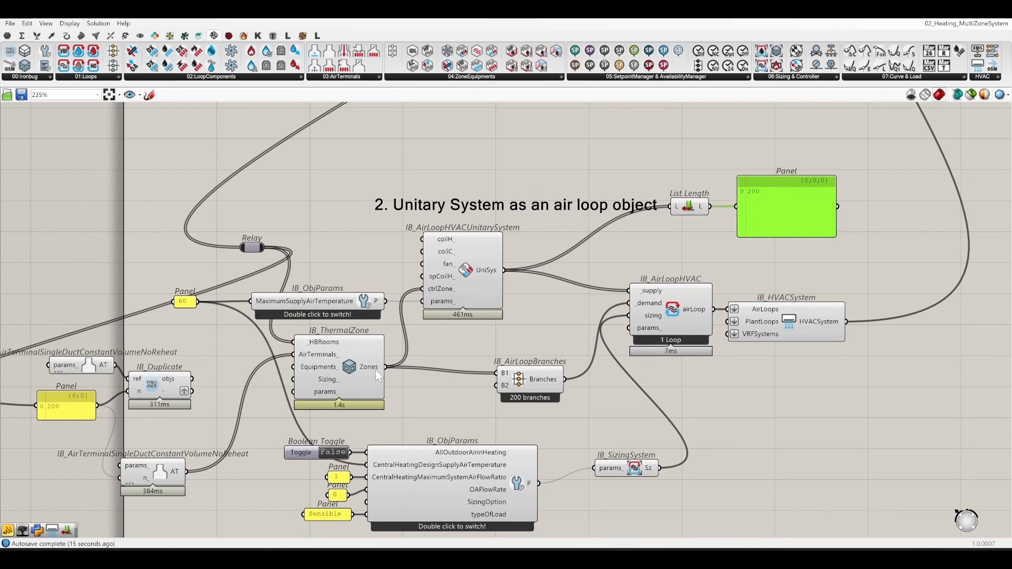
mouse_move(443, 293)
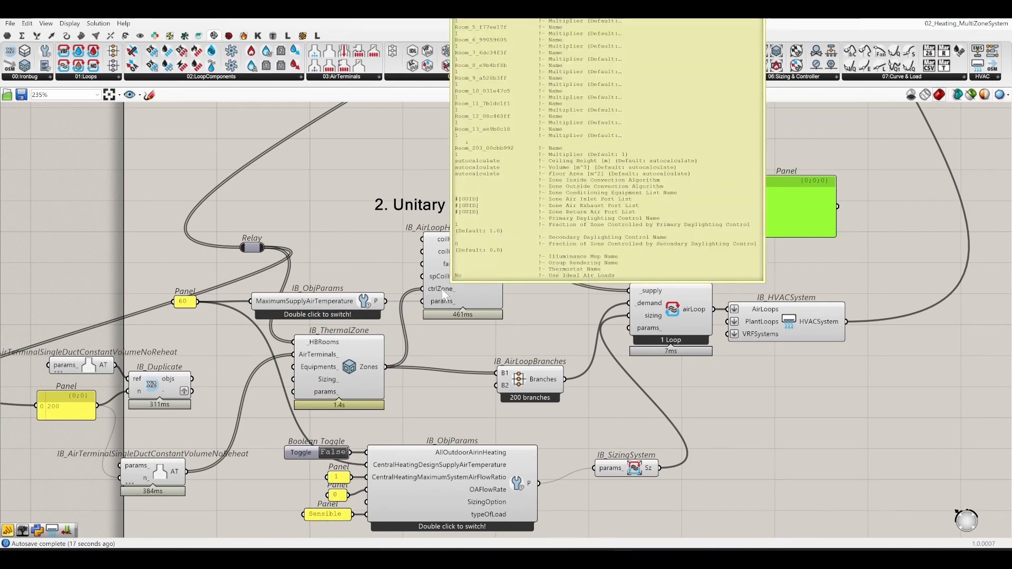
right_click_drag(444, 294, 366, 344)
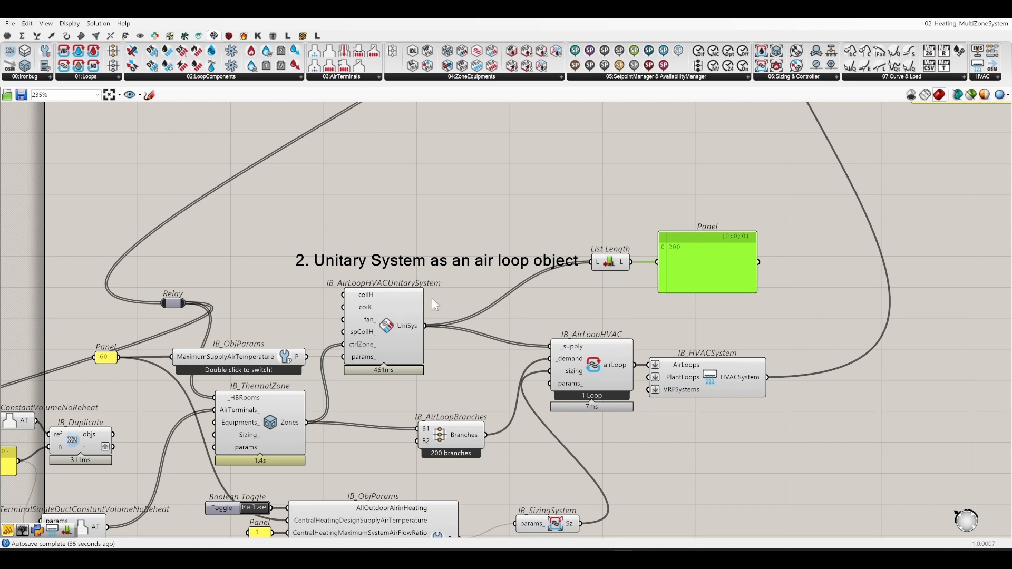
Shift IB_AirLoopHVACUnitarySystem away from the thermal zone and add a List Item component between them.
left_click(455, 295)
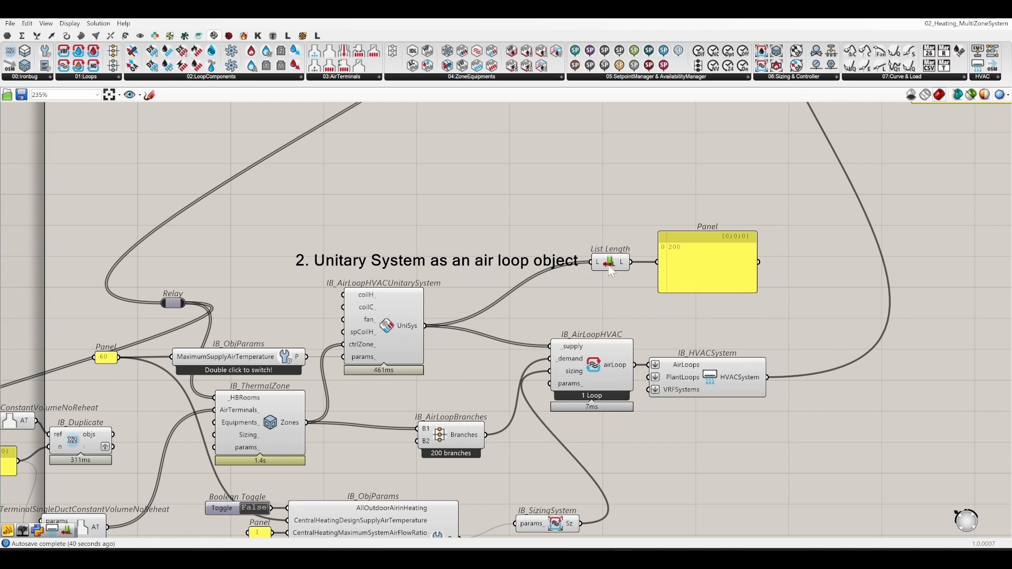
left_click_drag(401, 330, 473, 320)
double_click(381, 384)
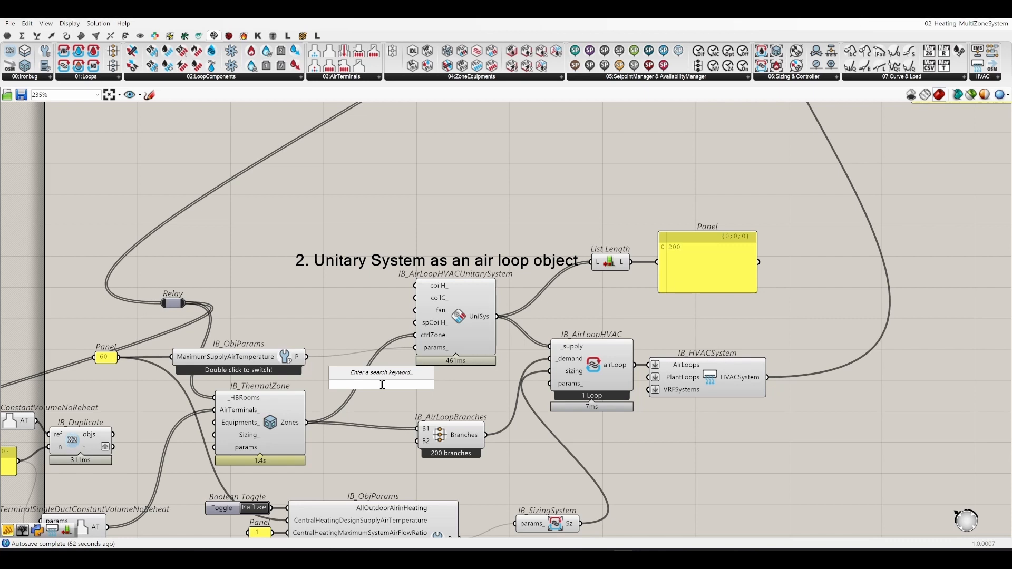
type("list")
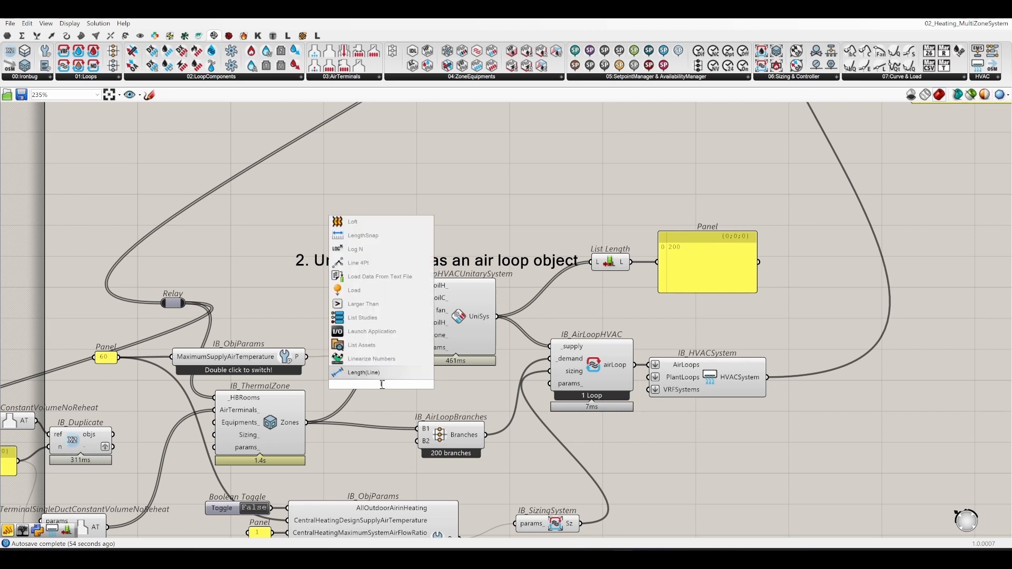
type("iem")
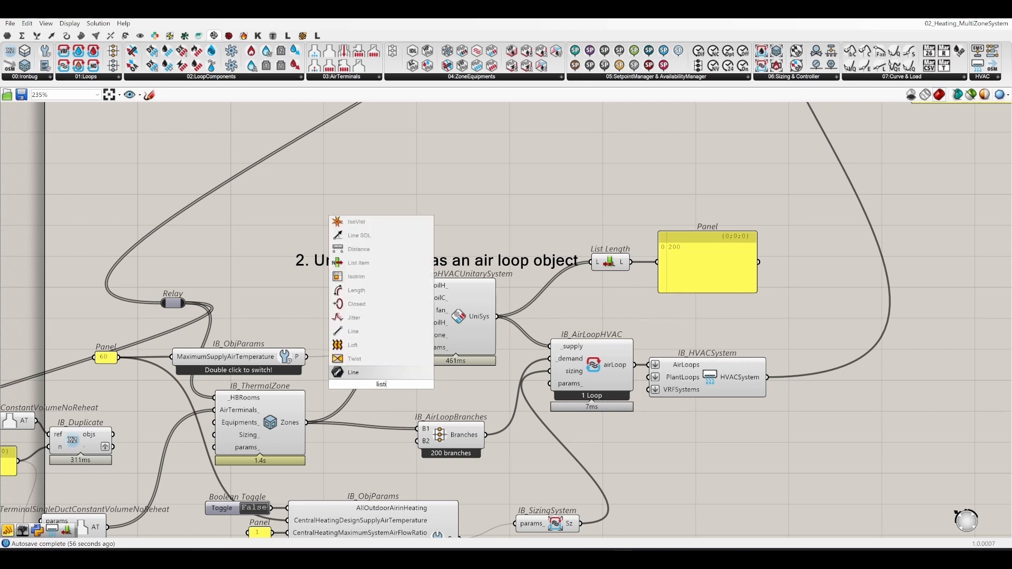
key("Return")
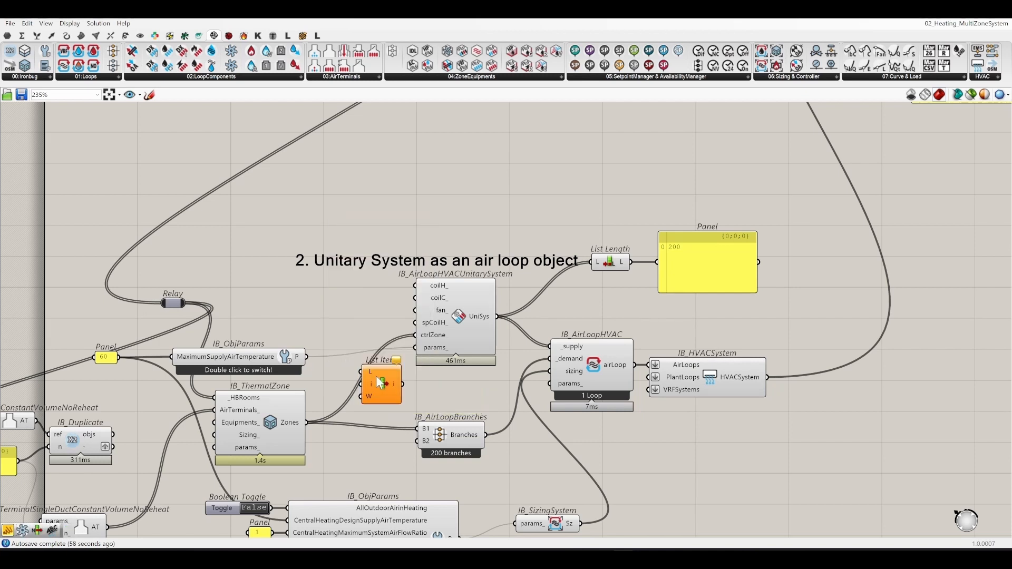
Wire Zones into List Item's L input and replace the unitary system's ctrlZone_ wire with the List Item output.
left_click_drag(362, 373, 307, 423)
left_click(426, 393)
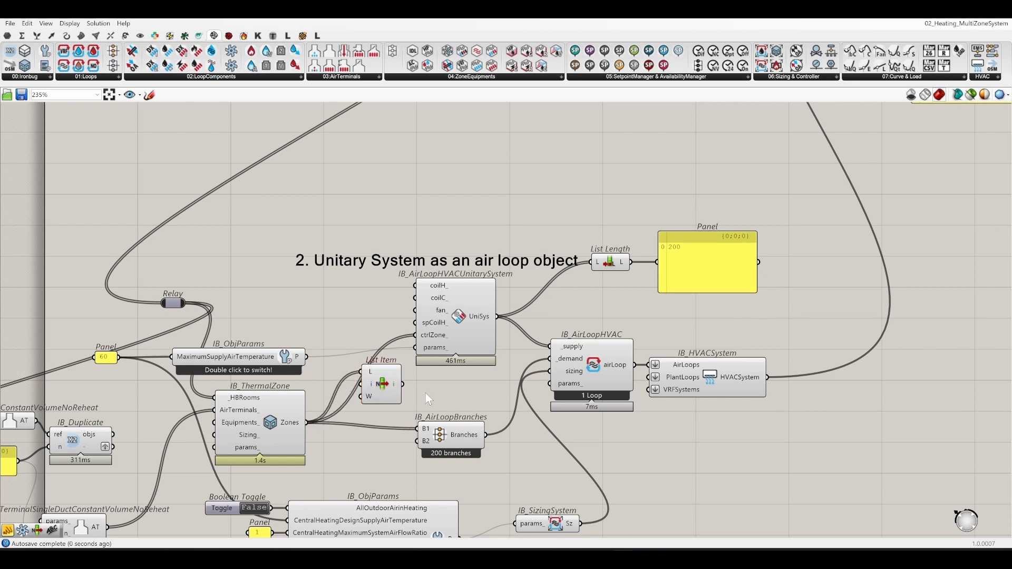
left_click_drag(390, 391, 360, 399)
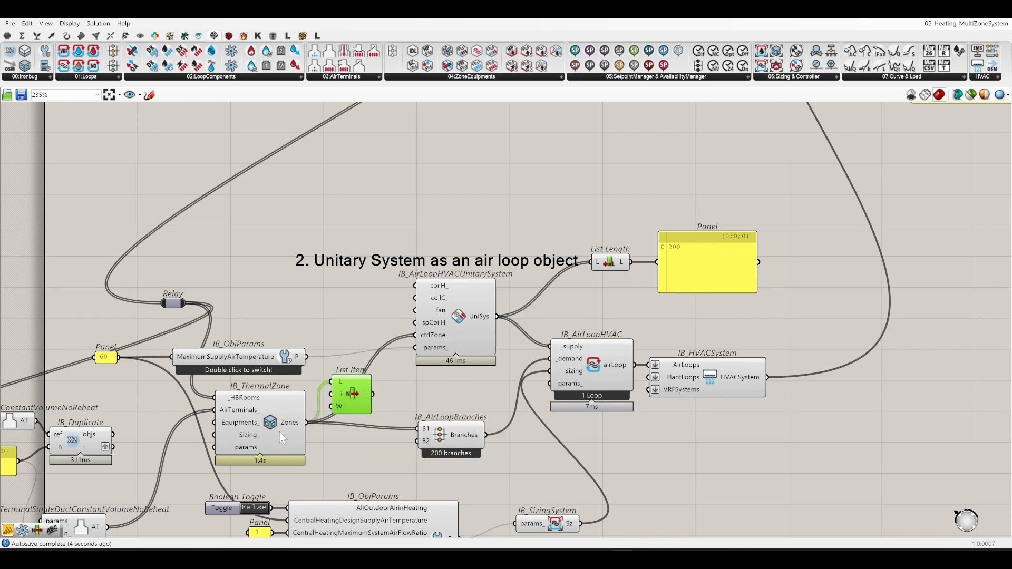
left_click_drag(362, 413, 416, 335)
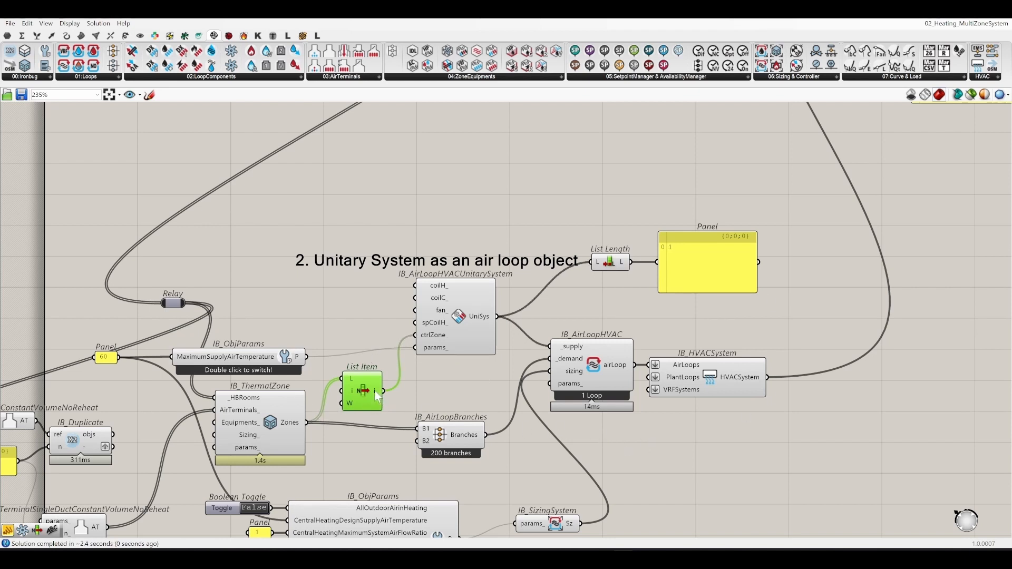
mouse_move(376, 391)
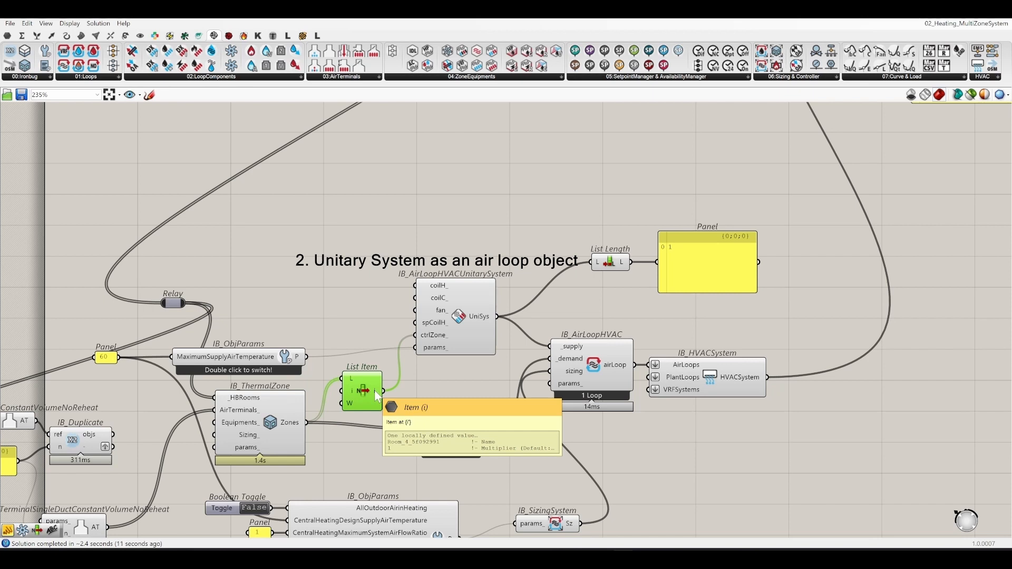
Move List Length closer to IB_AirLoopHVAC and replace its input with the airLoop output.
right_click_drag(460, 386, 376, 403)
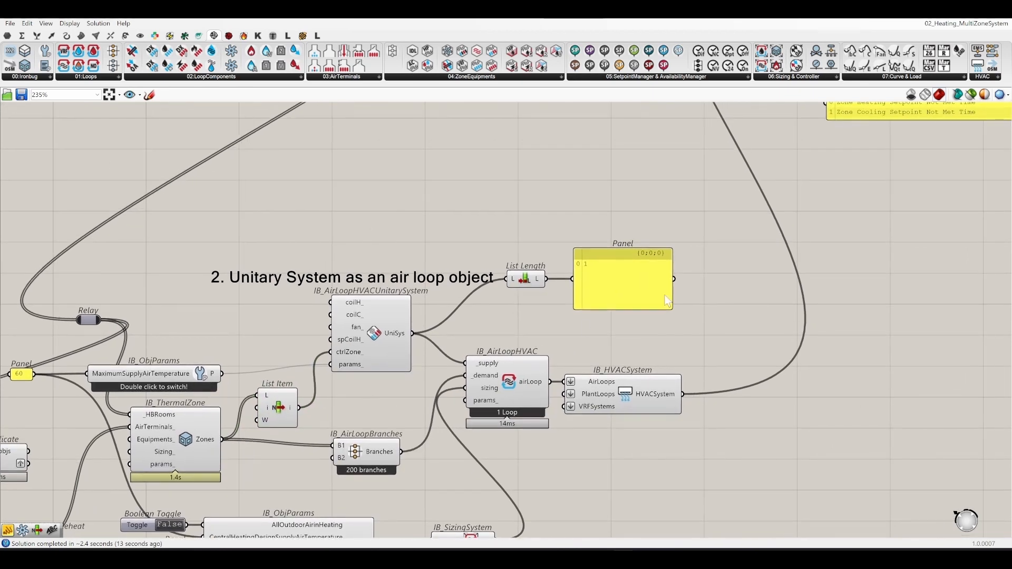
left_click_drag(541, 284, 538, 315)
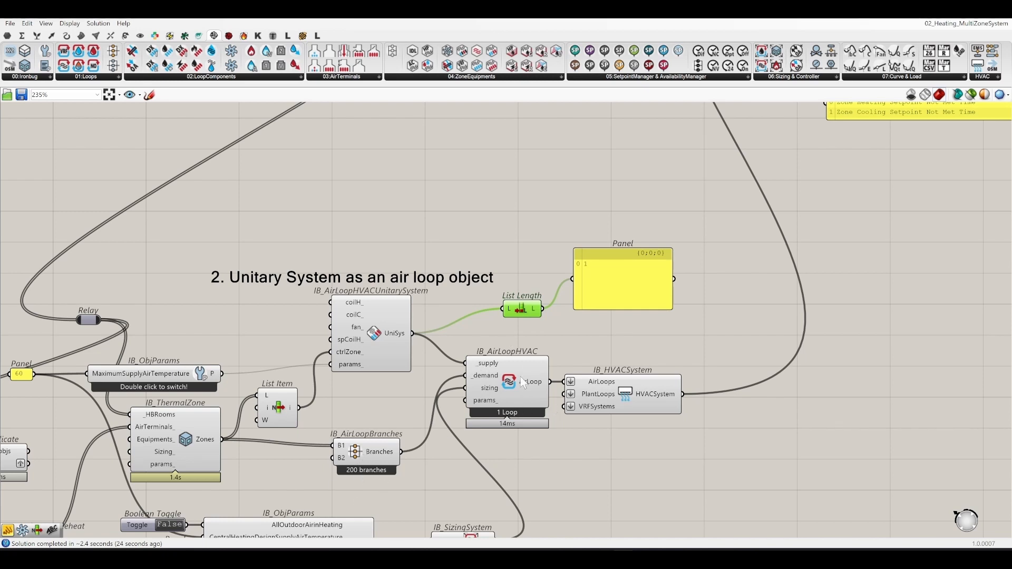
right_click_drag(558, 440, 546, 394)
left_click_drag(539, 336, 492, 263)
Move List Length and its panel together up above IB_HVACSystem, and shift IB_AirLoopHVAC away from IB_HVACSystem.
left_click_drag(582, 265, 488, 219)
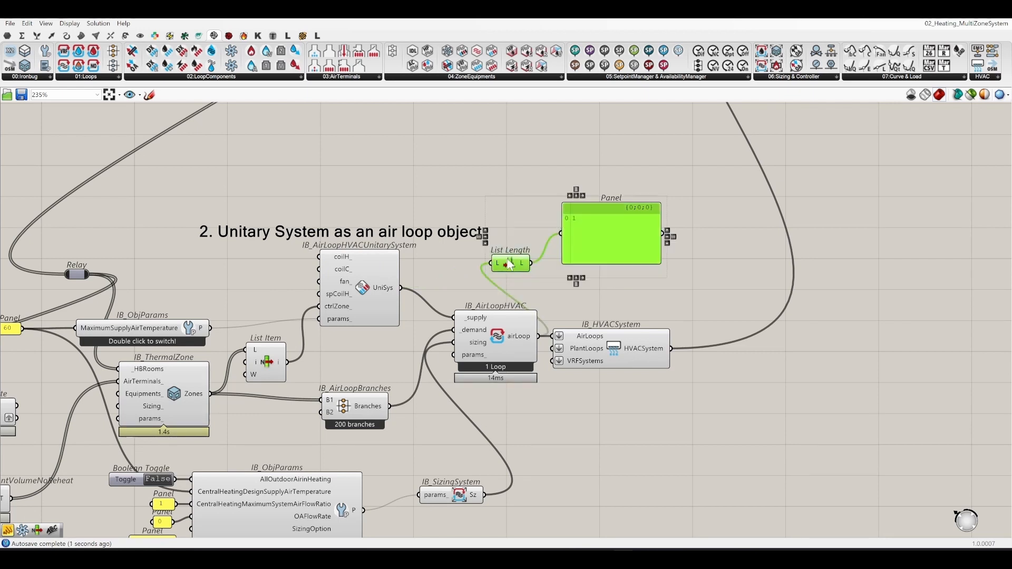
left_click_drag(505, 270, 601, 237)
left_click_drag(491, 348, 470, 348)
left_click(461, 410)
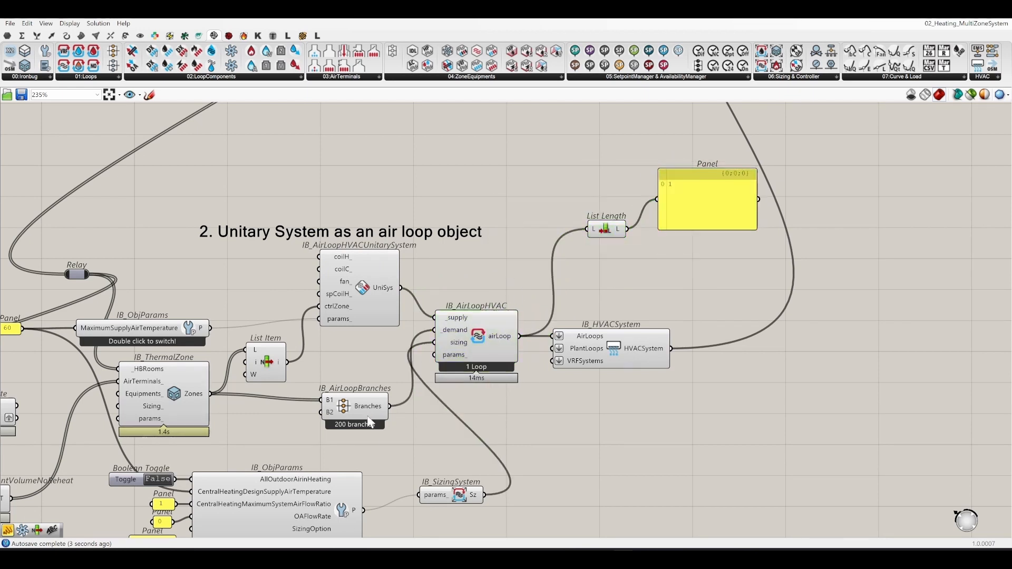
Raise IB_AirLoopBranches slightly and move IB_SizingSystem closer to the IB_ObjParams component that feeds it.
left_click_drag(360, 406, 359, 388)
right_click_drag(463, 449, 509, 311)
left_click(508, 311)
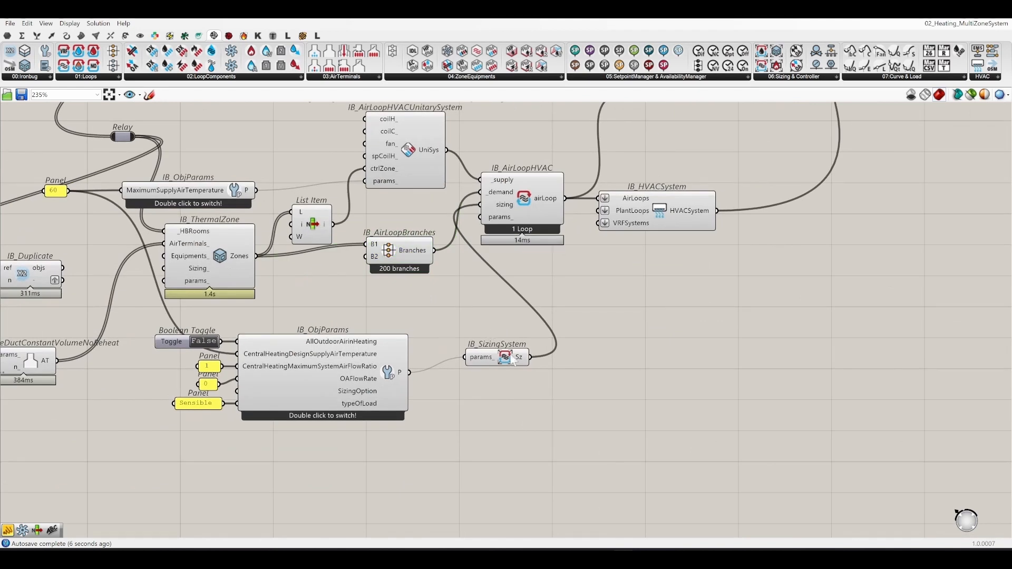
left_click_drag(511, 359, 471, 378)
left_click(621, 296)
Review the unitary air loop network, the air terminal duplication and the connected Honeybee simulation components, selecting List Length and its panel.
right_click_drag(694, 335, 435, 400)
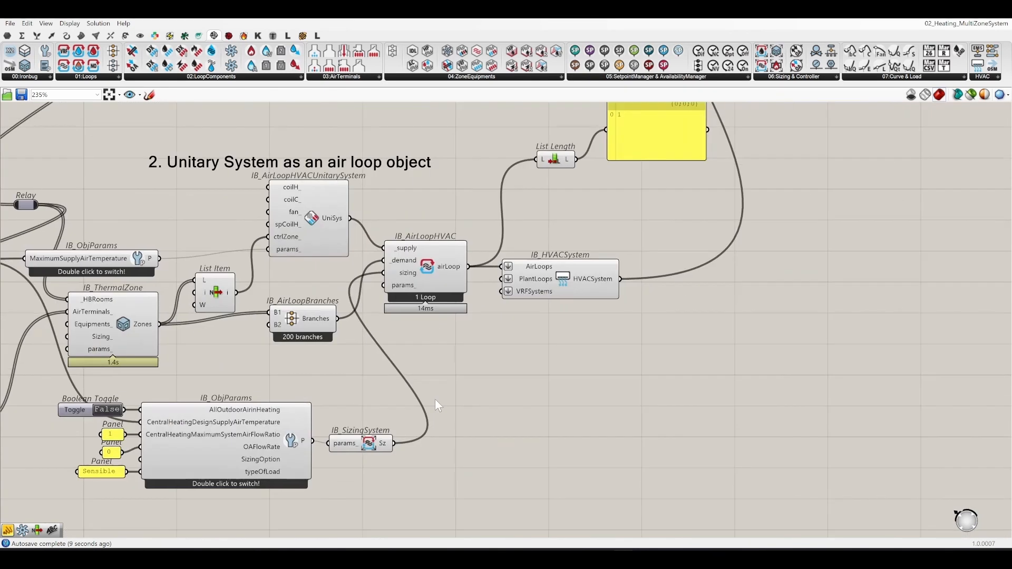
right_click_drag(533, 371, 563, 503)
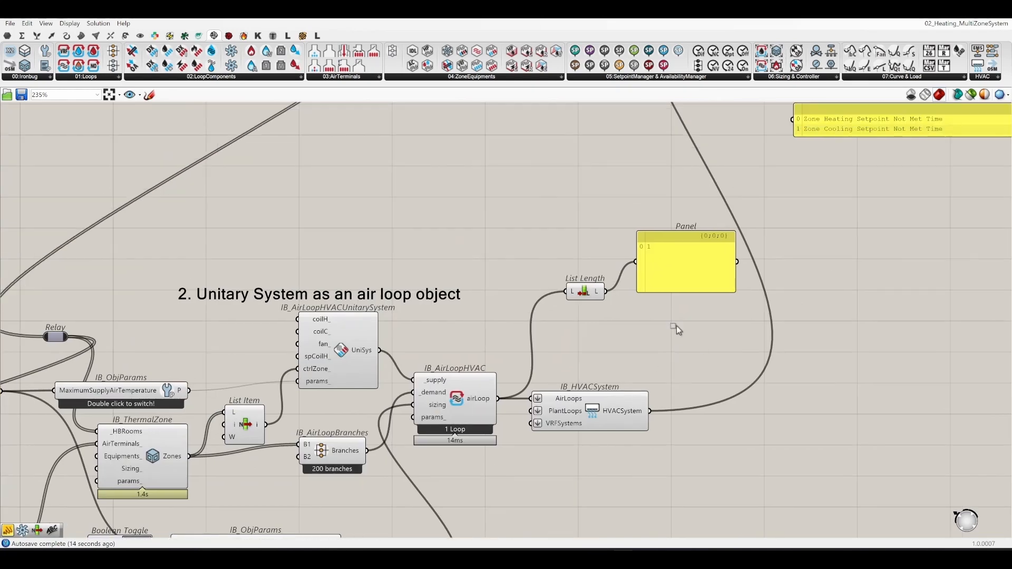
left_click_drag(697, 341, 539, 242)
scroll(706, 278, "down", 3)
scroll(504, 393, "up", 3)
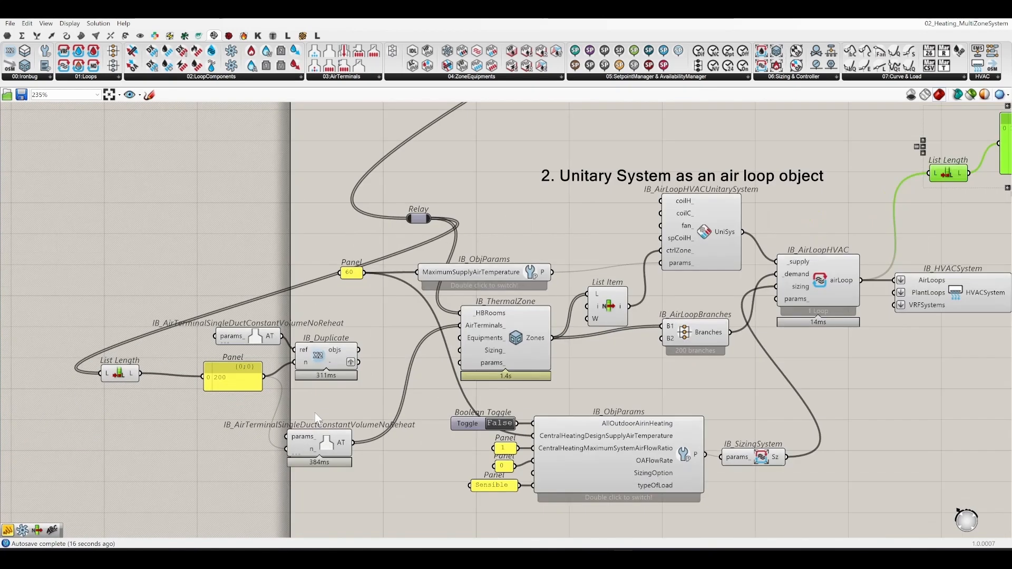
scroll(685, 285, "down", 4)
scroll(675, 272, "up", 3)
scroll(673, 267, "up", 1)
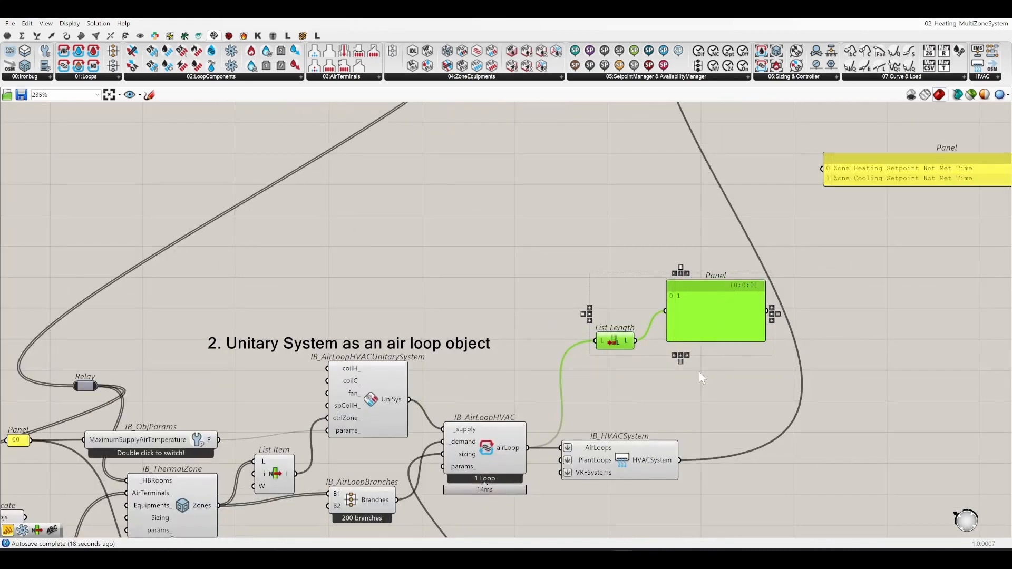
right_click_drag(633, 365, 477, 417)
scroll(478, 418, "down", 4)
right_click_drag(967, 241, 745, 309)
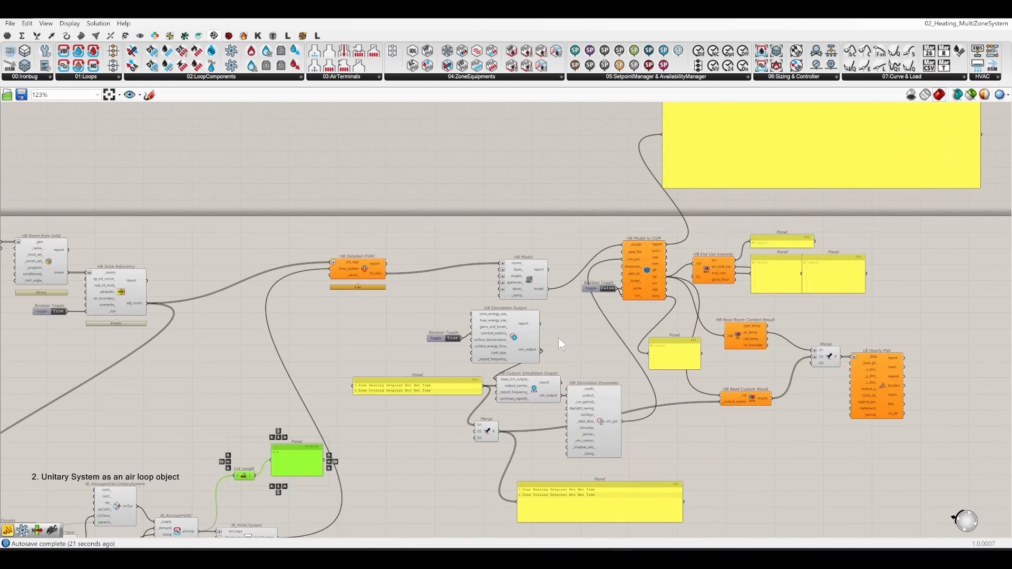
right_click_drag(468, 253, 861, 56)
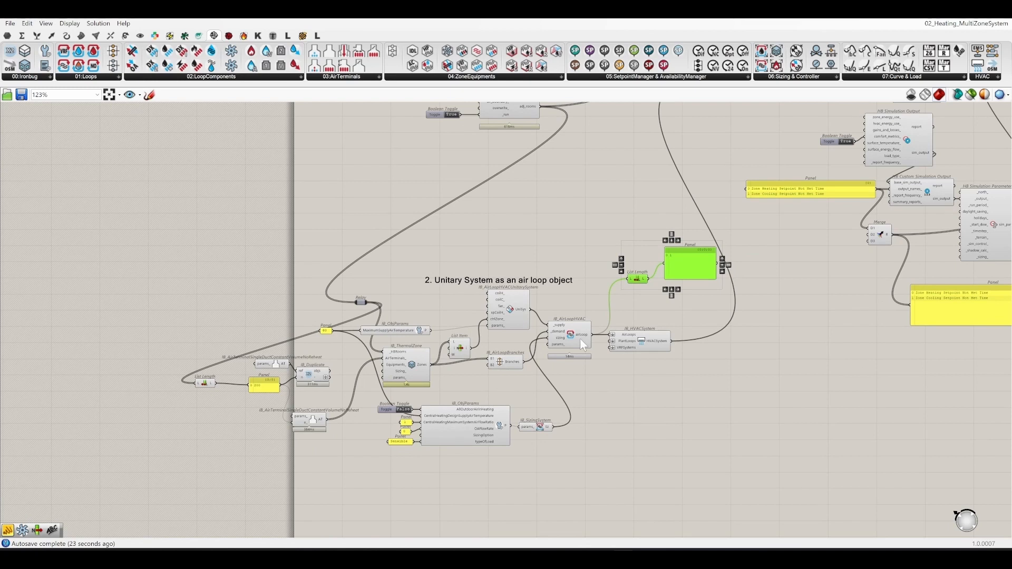
Lock the solver and set the rectangular grid's Sx and Sy cell size panels both to 2.
right_click_drag(784, 170, 921, 337)
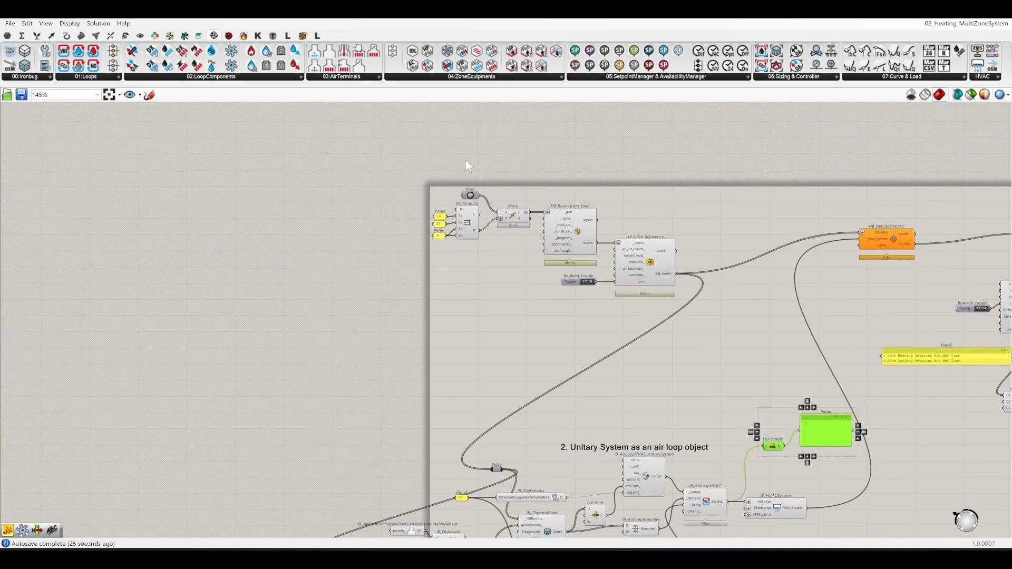
scroll(466, 160, "up", 4)
middle_click(299, 268)
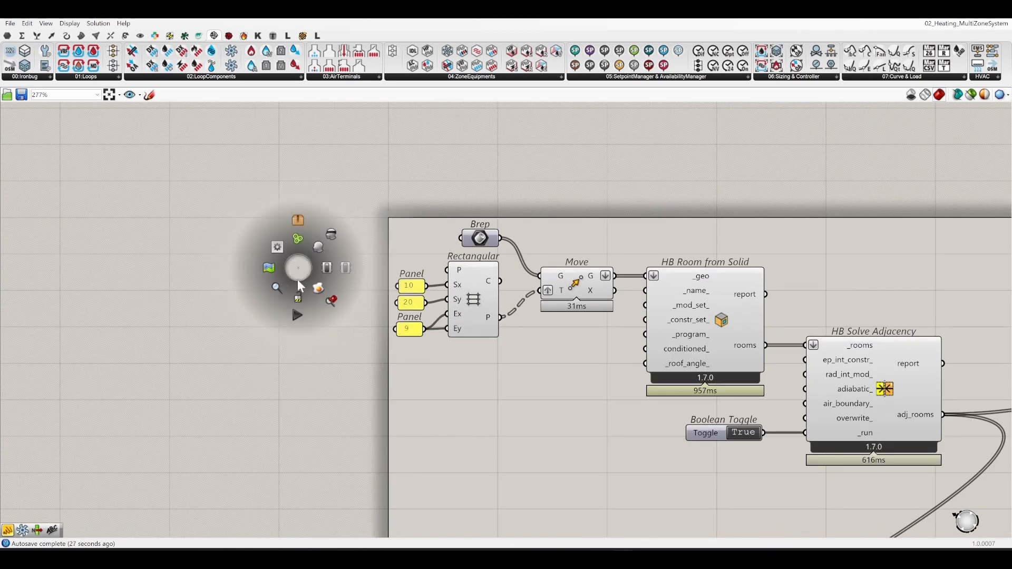
left_click(299, 295)
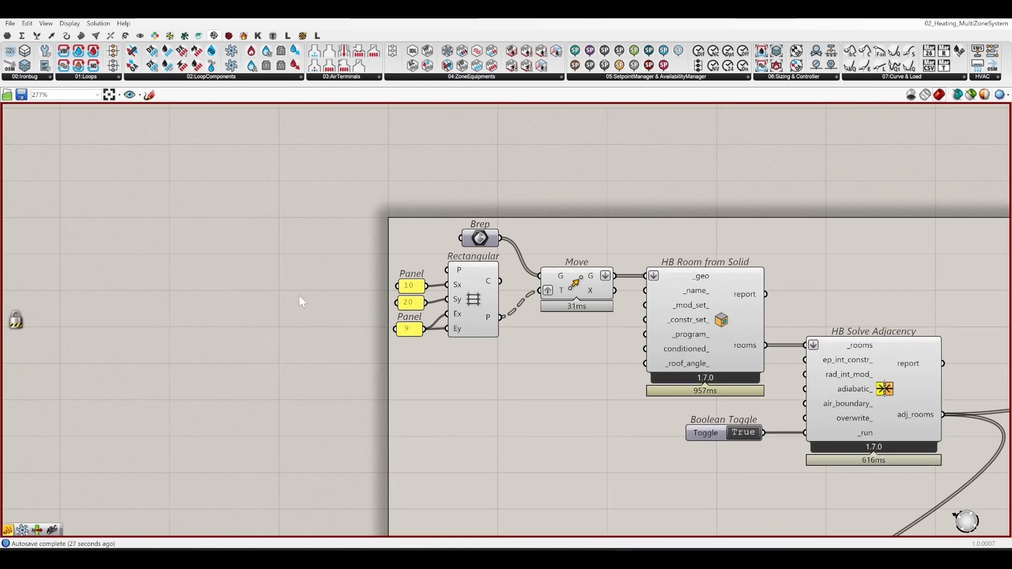
double_click(413, 292)
type("20")
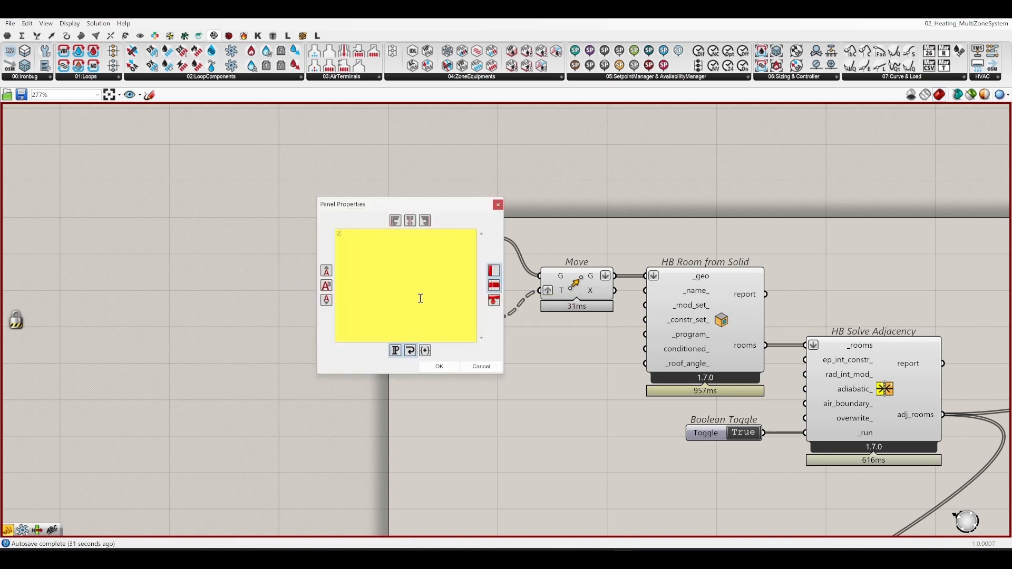
left_click(439, 367)
double_click(411, 304)
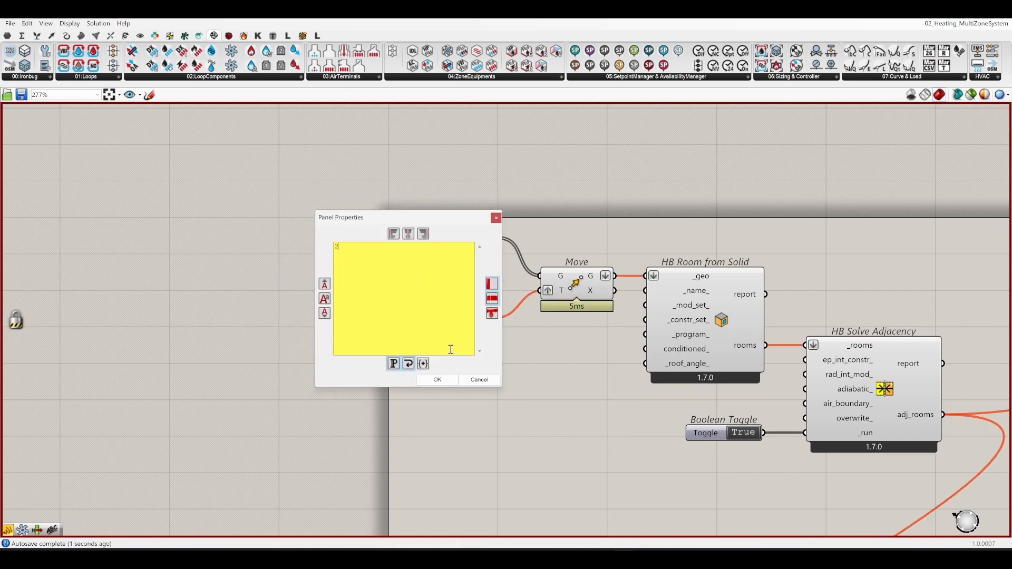
type("2")
left_click(441, 380)
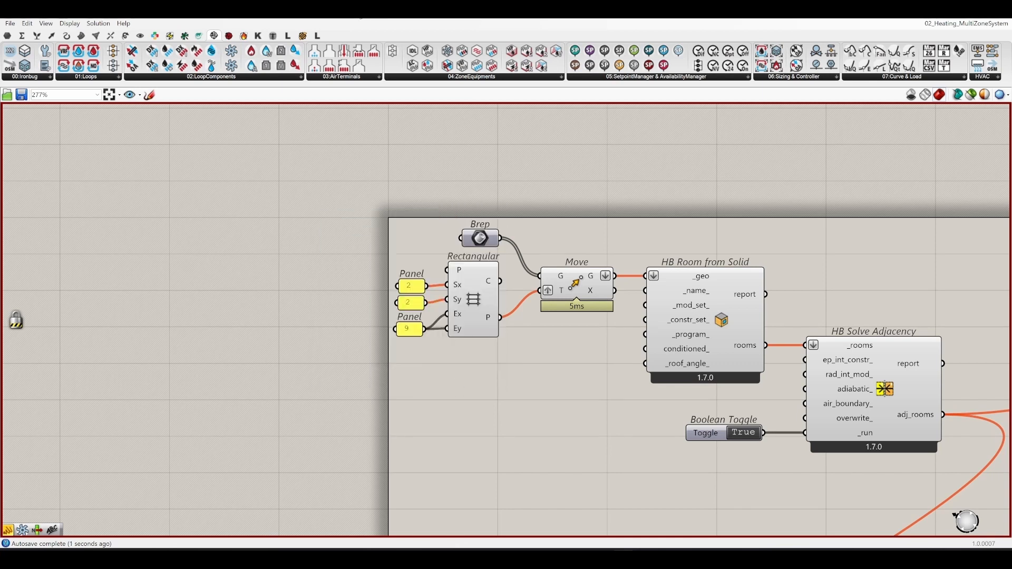
Unlock the solver and switch to Rhino to examine the generated rooms from several angles.
middle_click(222, 304)
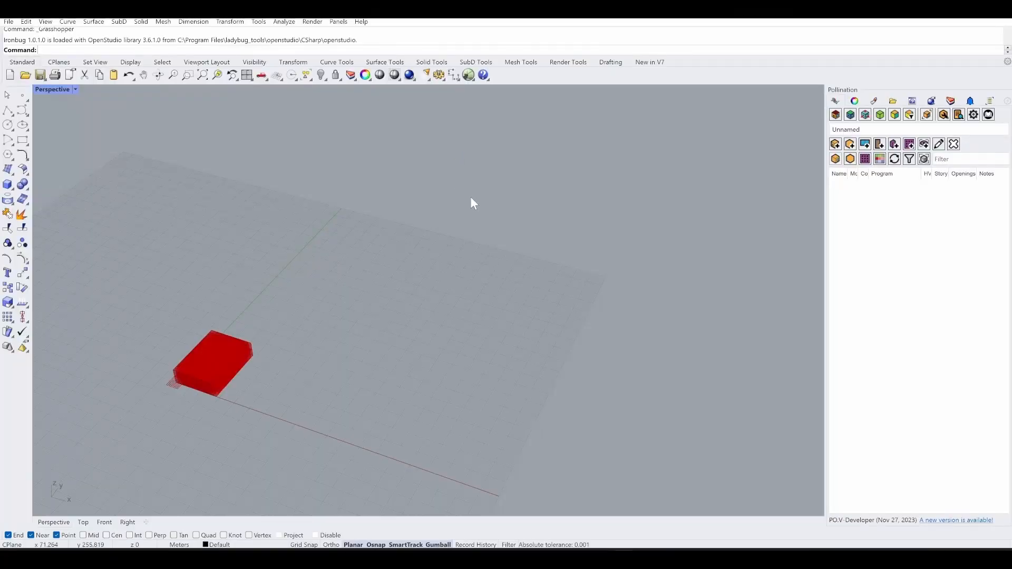
right_click_drag(378, 314, 348, 301)
scroll(218, 349, "up", 10)
scroll(434, 294, "down", 9)
right_click_drag(436, 300, 454, 387)
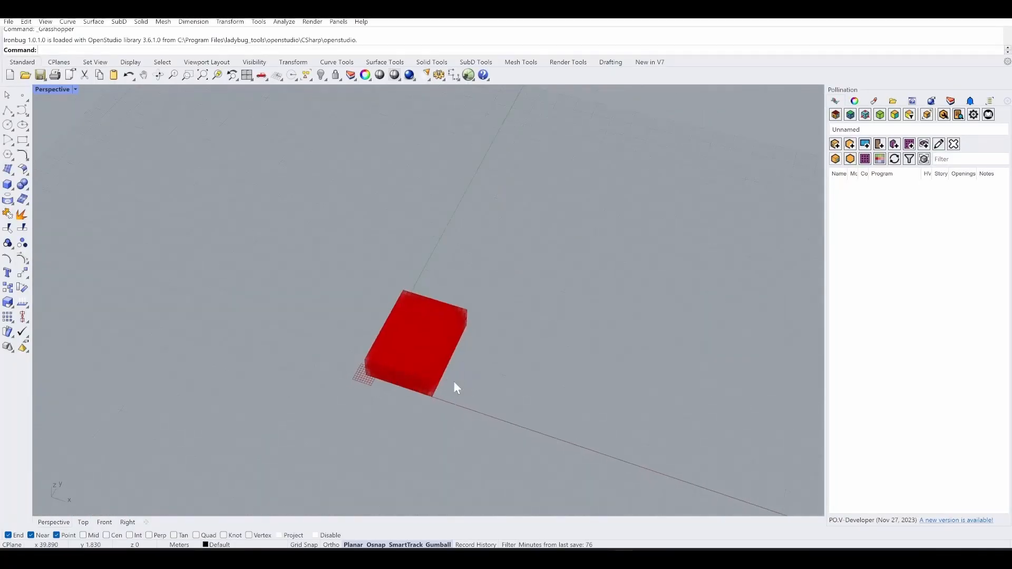
scroll(422, 395, "up", 6)
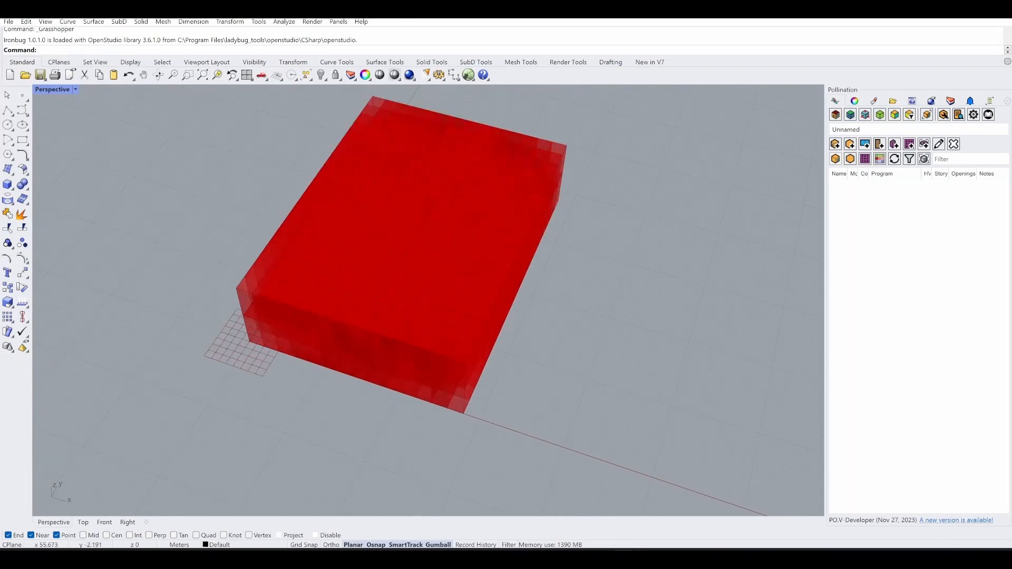
key("alt+Tab")
Switch back to Grasshopper, lock the solver and undo both grid cell size changes.
right_click_drag(635, 461, 464, 464)
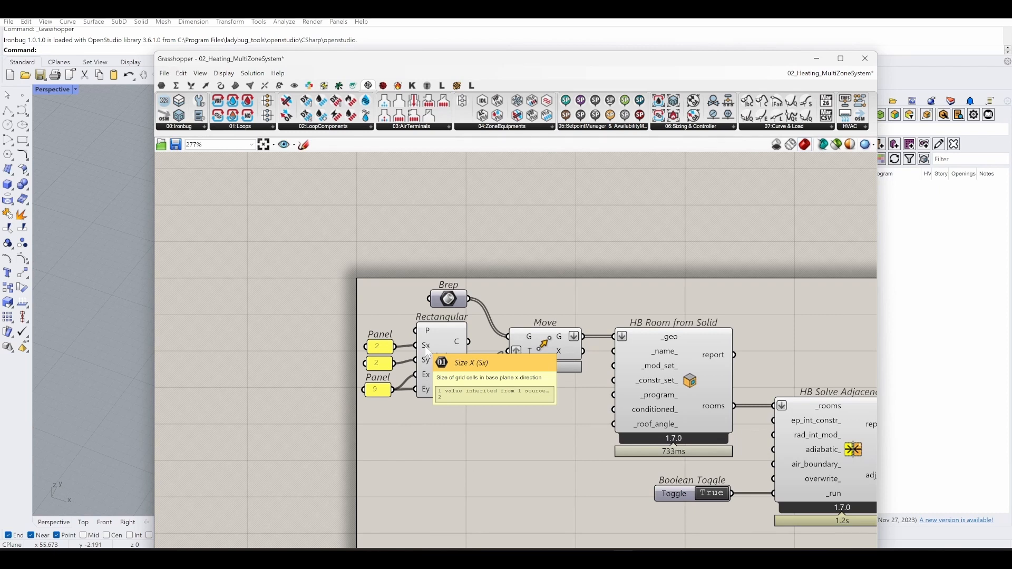
middle_click(653, 214)
left_click(653, 232)
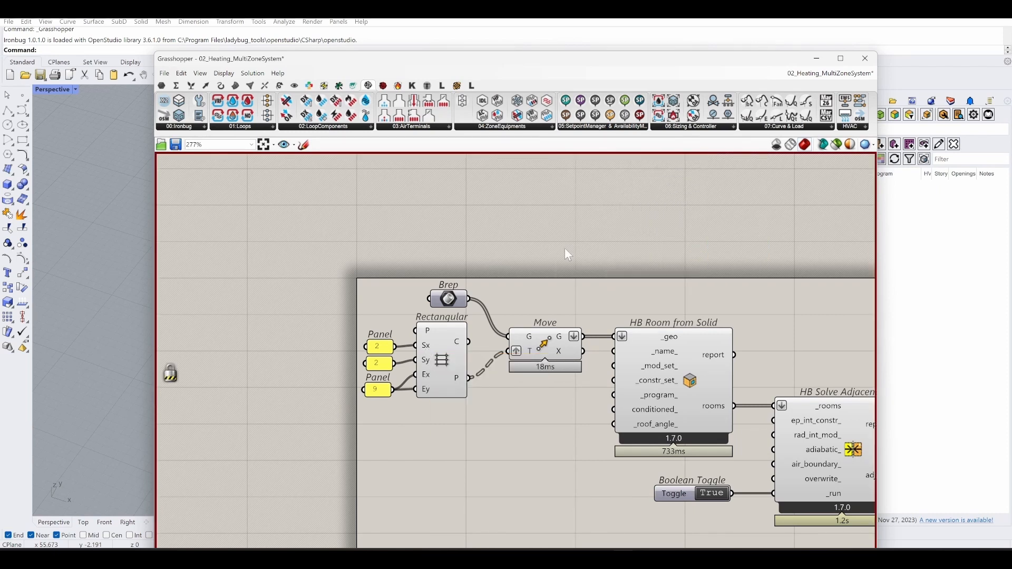
key("ctrl+z")
key("ctrl+z")
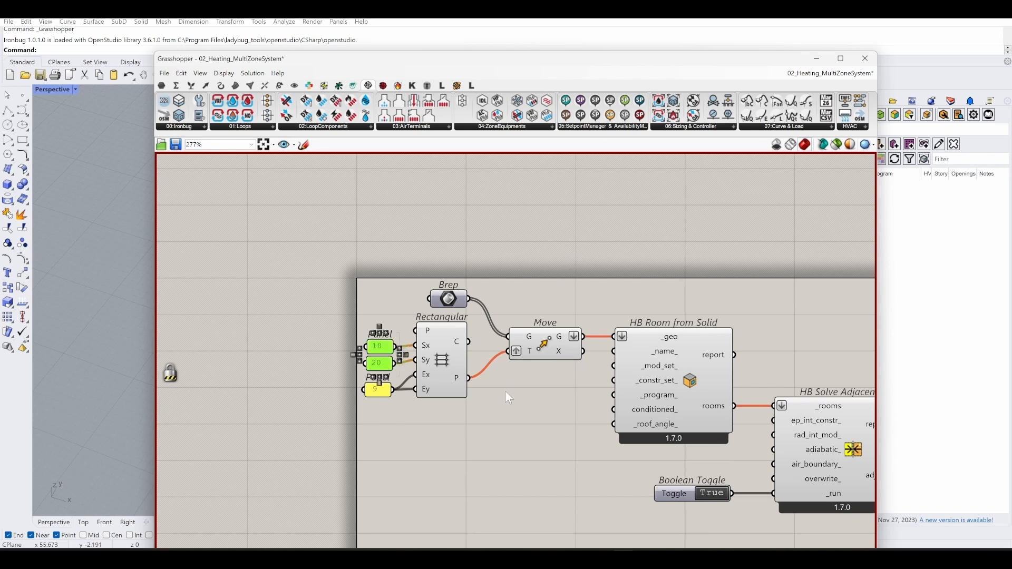
Set the panel feeding the grid's Ex and Ey extents to 2 and unlock the solver.
double_click(377, 390)
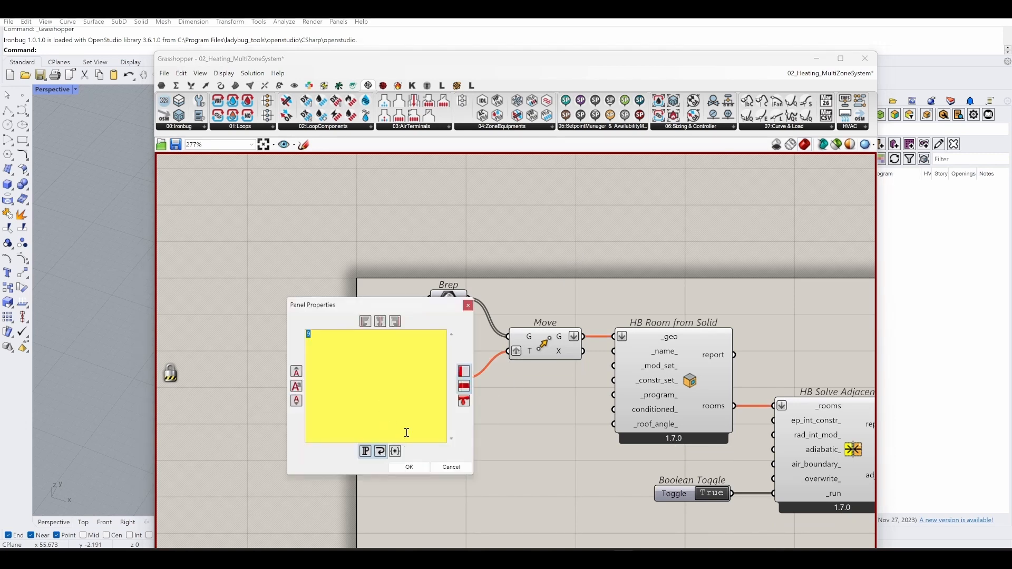
type("2")
left_click(410, 468)
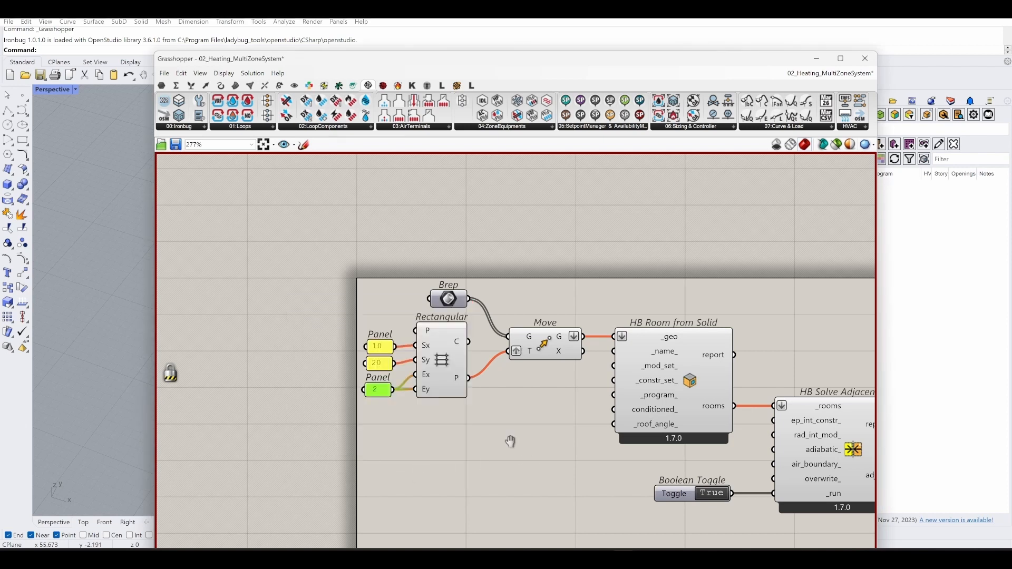
right_click_drag(510, 442, 324, 437)
middle_click(377, 443)
left_click(379, 465)
left_click(460, 265)
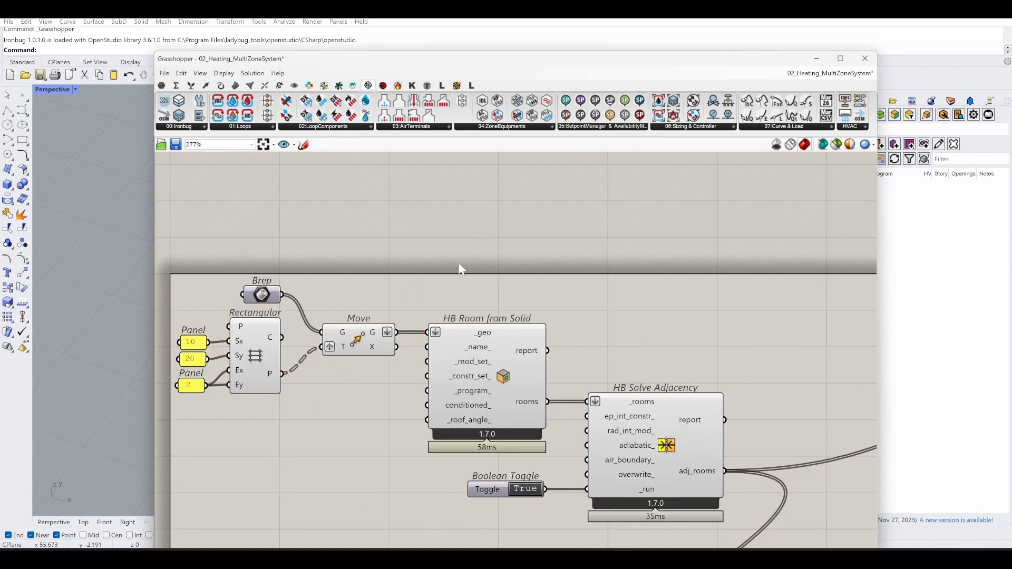
Move the Grasshopper window aside and examine the room layout in the Rhino viewport.
mouse_move(377, 335)
left_click_drag(425, 62, 817, 86)
scroll(258, 433, "down", 5)
mouse_move(354, 416)
right_mouse_down()
mouse_move(349, 391)
mouse_move(368, 407)
right_mouse_up()
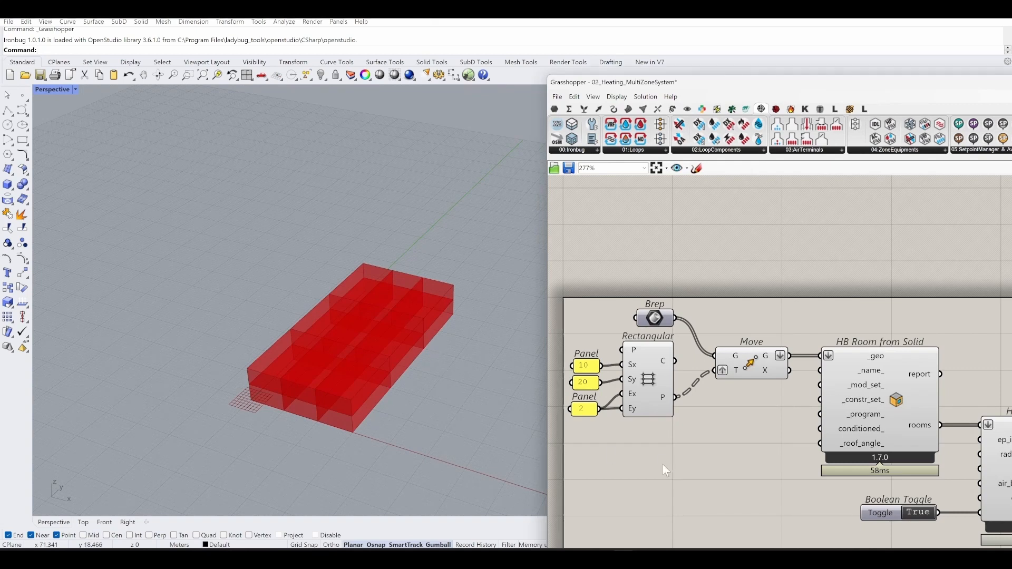
right_click_drag(666, 470, 778, 436)
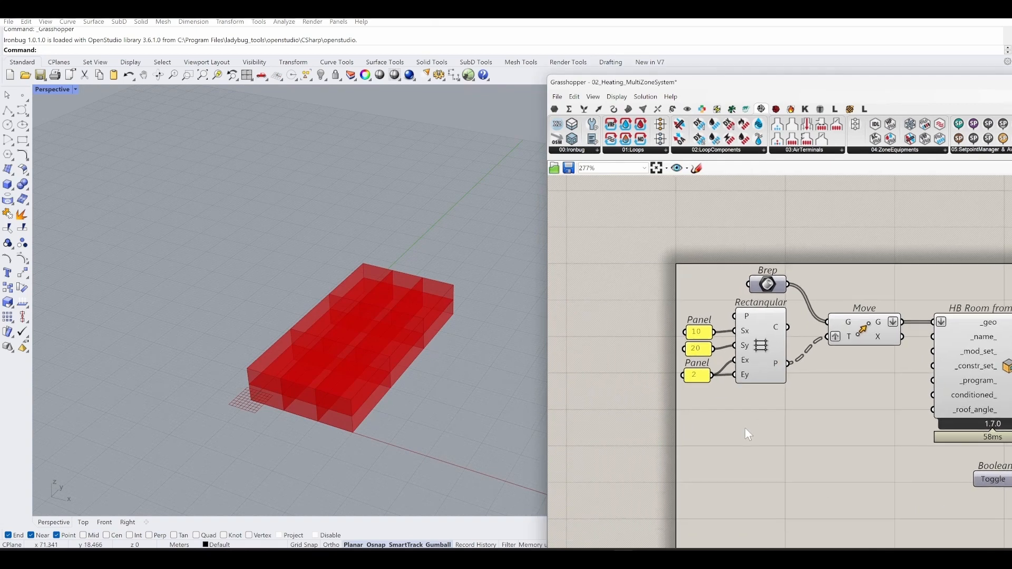
Set the panel feeding the grid's Ex and Ey extents to 1 and inspect the rooms in Rhino.
double_click(696, 375)
type("1")
left_click(726, 456)
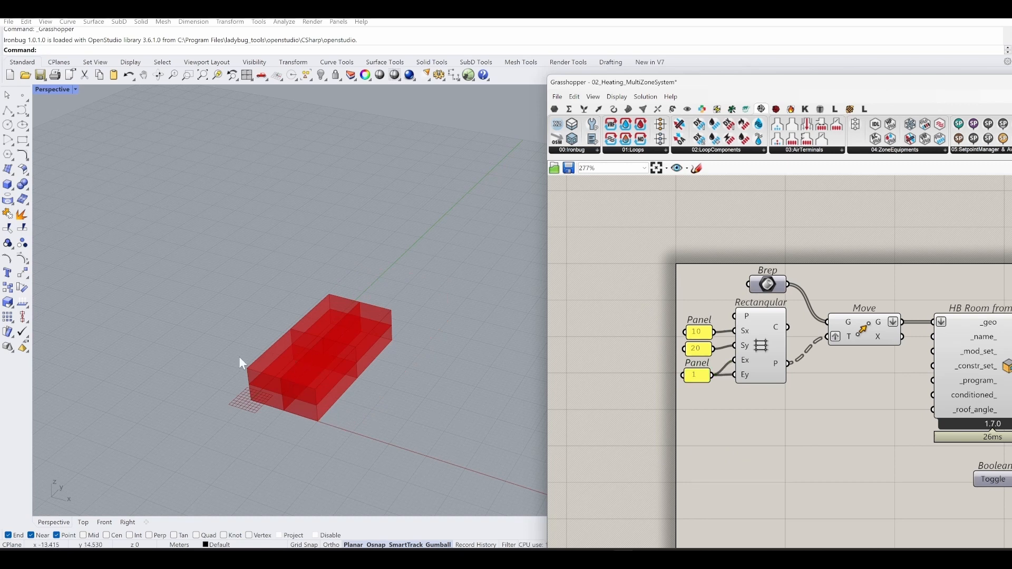
right_click_drag(348, 404, 369, 388)
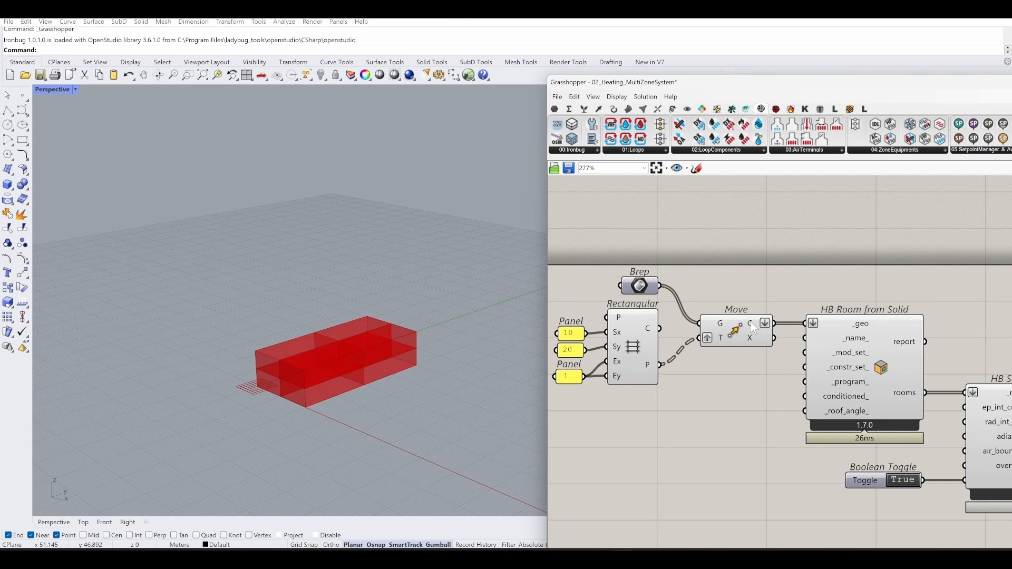
mouse_move(757, 331)
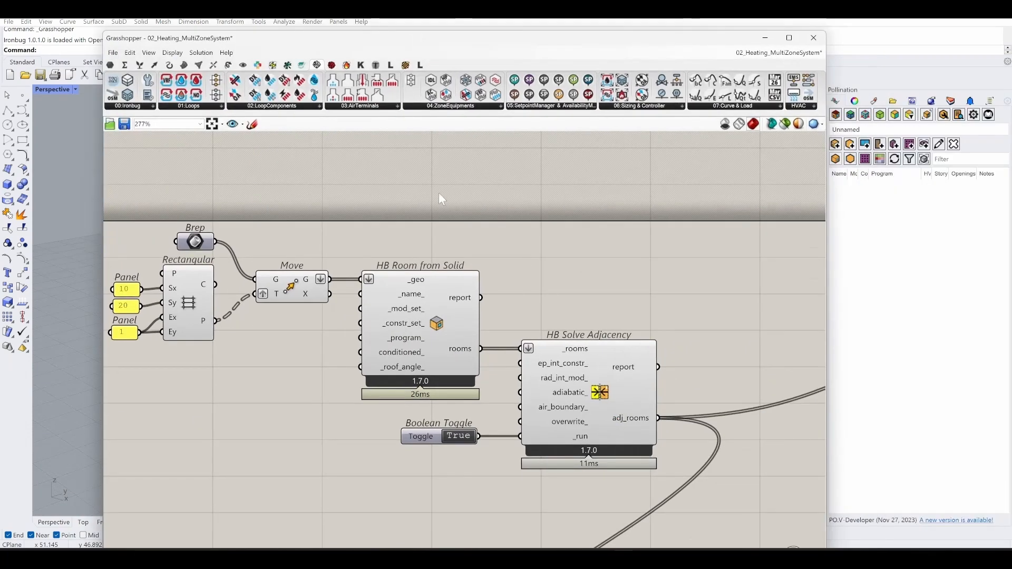
Move the Relay away from IB_ObjParams to the open area above the List Length that counts the rooms.
scroll(438, 192, "down", 5)
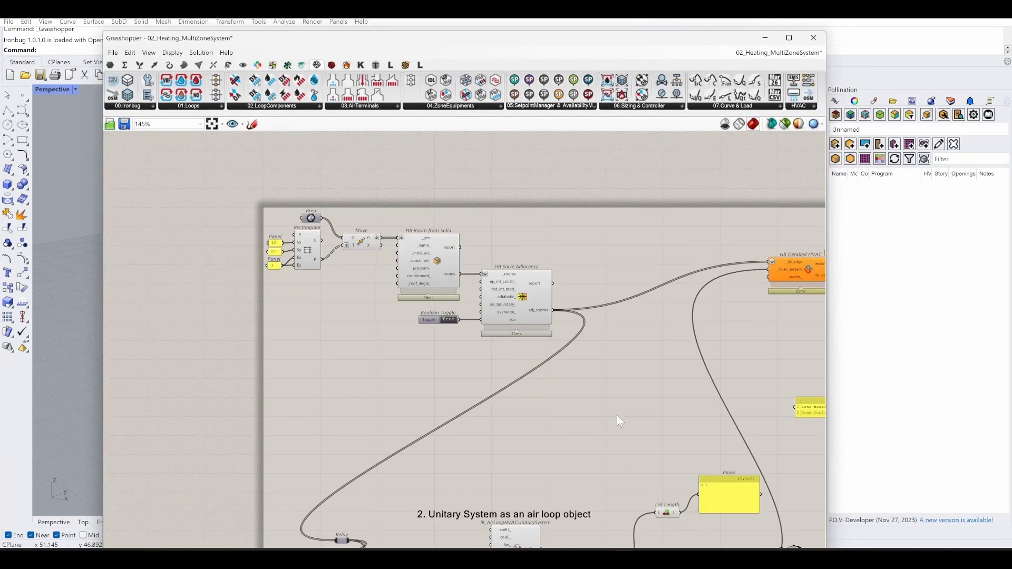
scroll(617, 415, "up", 4)
scroll(440, 355, "up", 2)
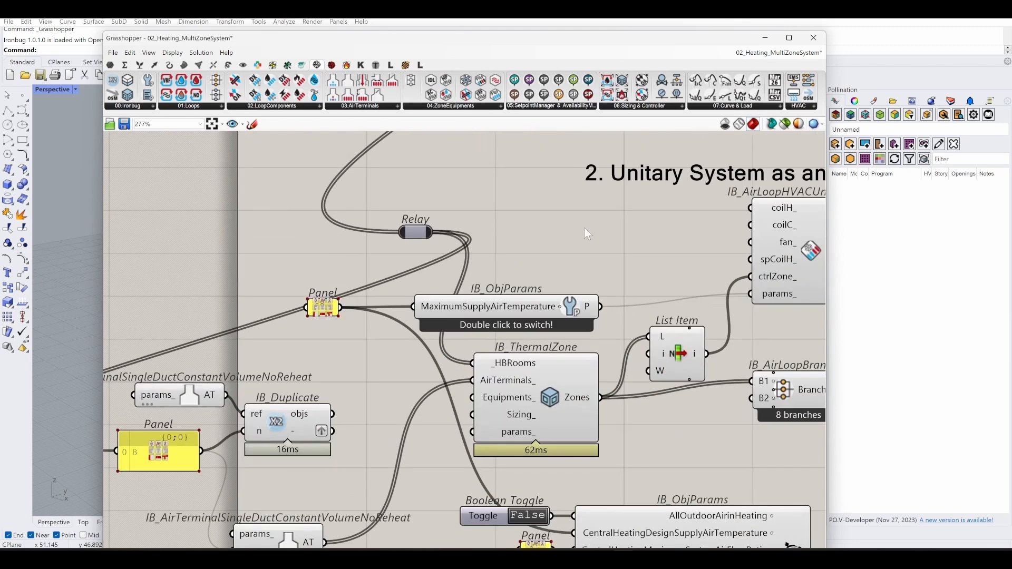
scroll(521, 246, "down", 3)
left_click_drag(499, 236, 246, 264)
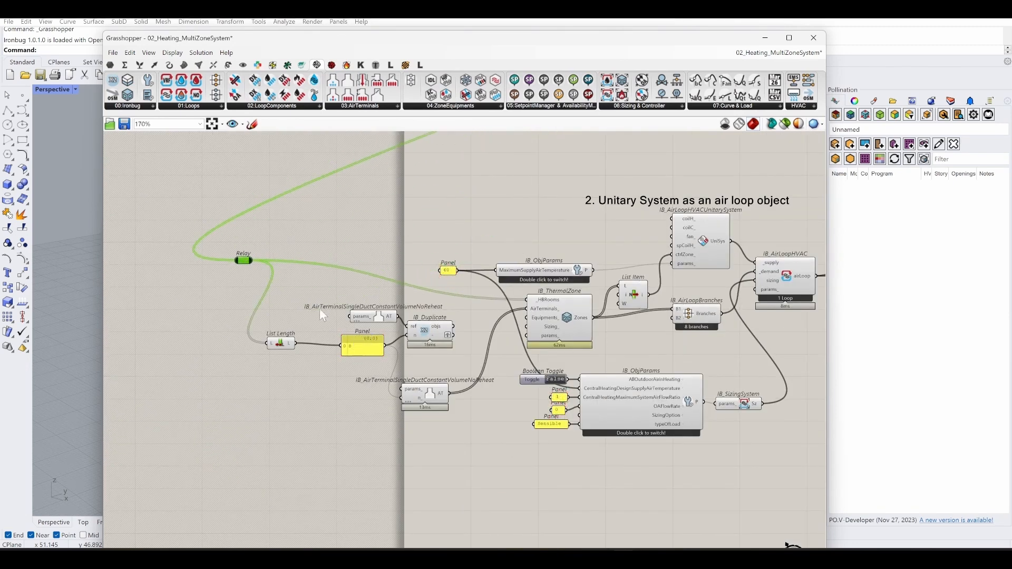
scroll(351, 351, "up", 3)
scroll(364, 361, "down", 3)
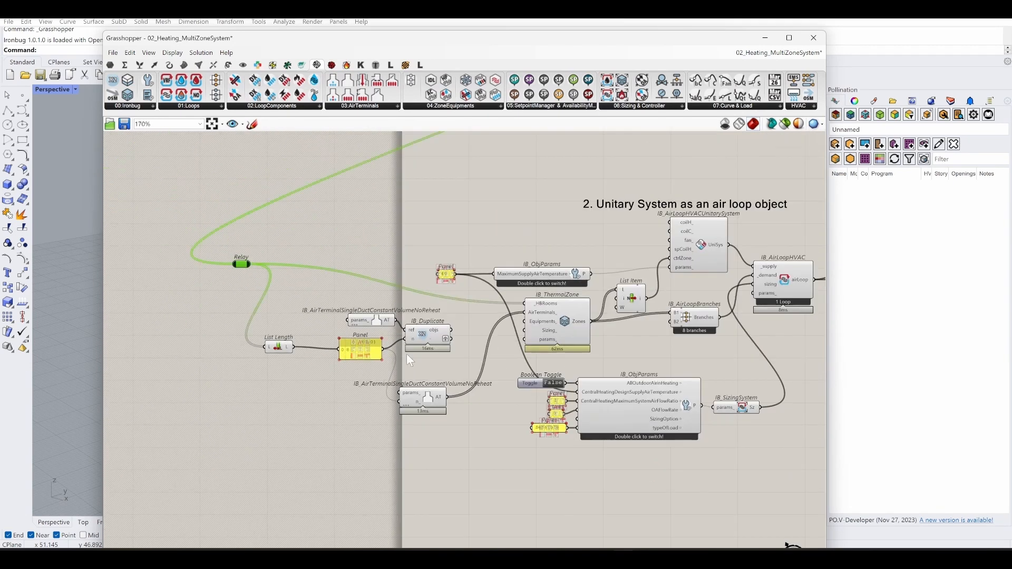
Examine the duplicated air terminals, IB_ThermalZone, the branches and the airLoop output of IB_AirLoopHVAC.
left_click(432, 400)
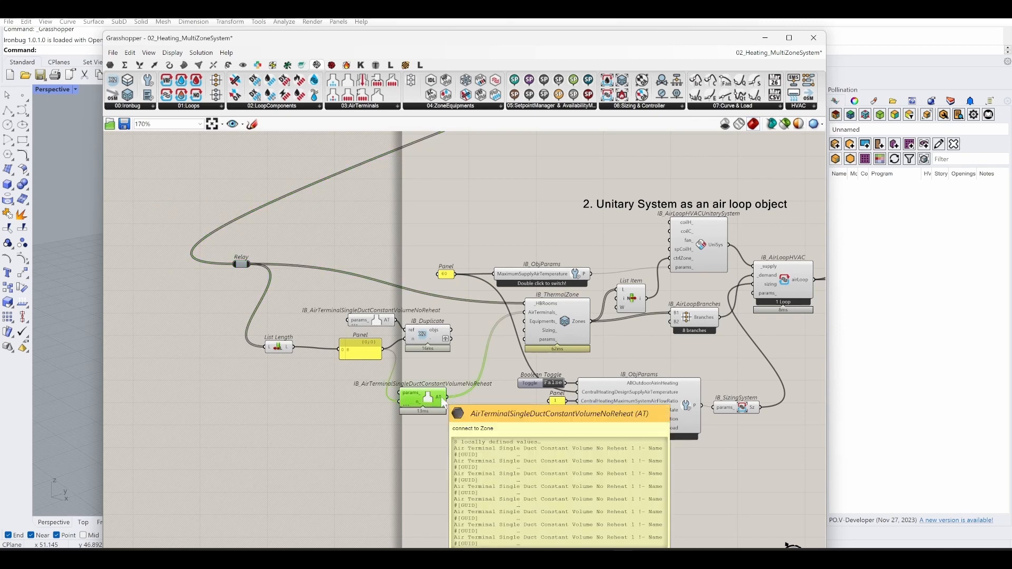
right_click_drag(458, 345, 305, 367)
scroll(565, 317, "up", 1)
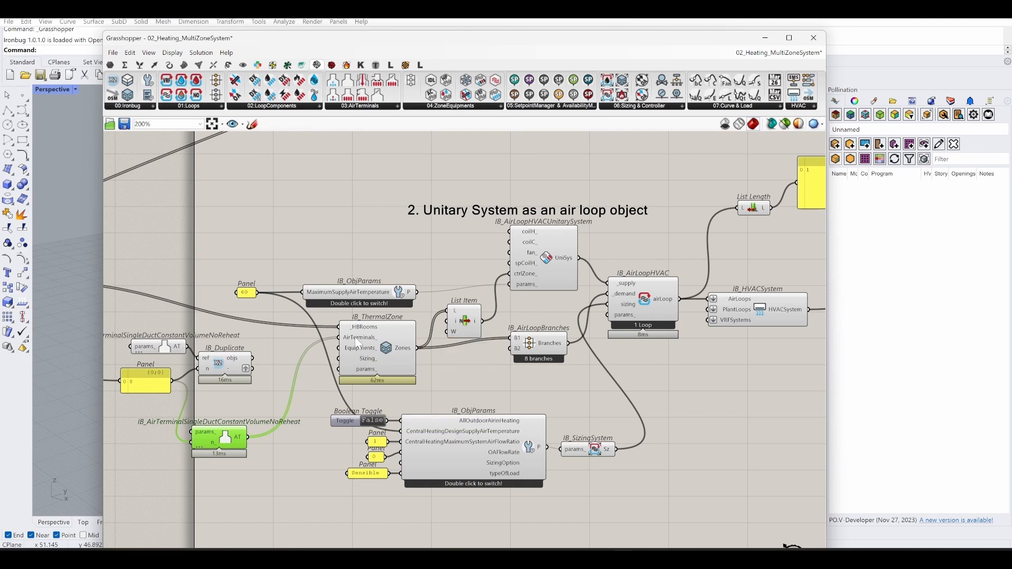
left_click(403, 349)
right_click_drag(517, 303, 426, 322)
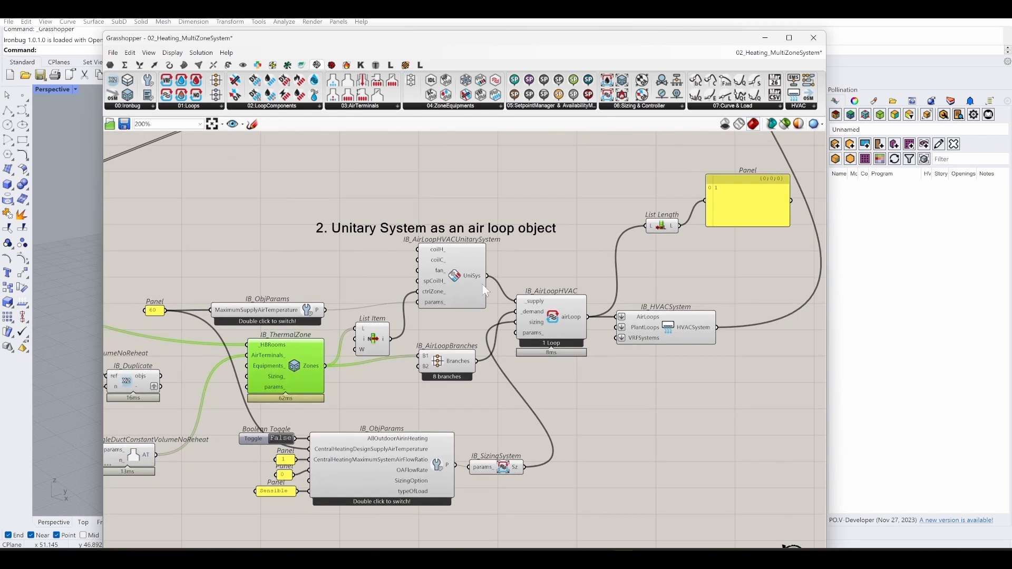
mouse_move(478, 277)
mouse_move(469, 363)
right_click_drag(488, 373, 430, 372)
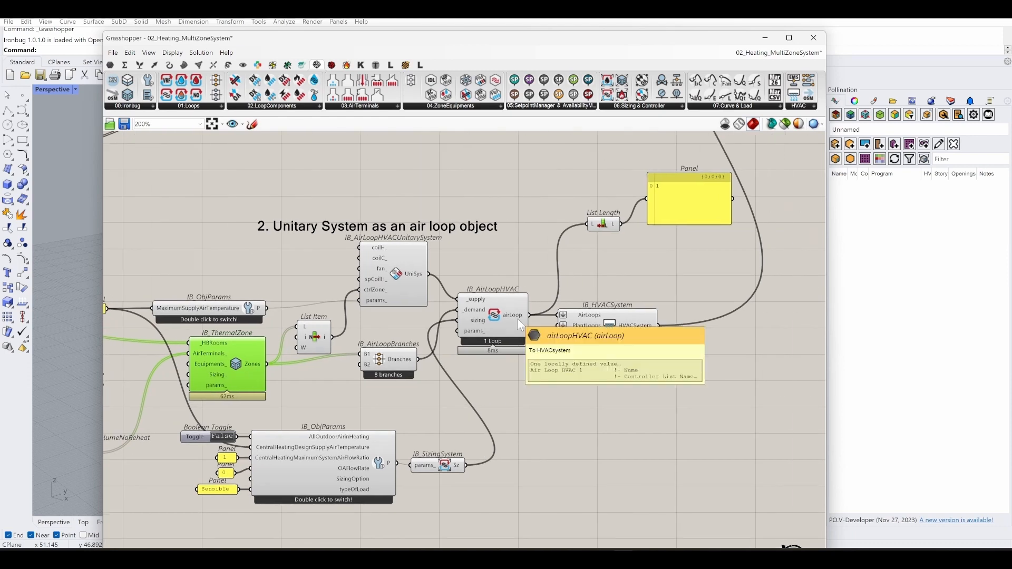
left_click(518, 320)
Set the Boolean Toggle feeding HB Model to OSM to True and check that component's warning.
right_click_drag(567, 381, 473, 404)
scroll(473, 404, "down", 3)
right_click_drag(550, 235, 493, 405)
left_click(562, 350)
right_click_drag(812, 351, 563, 311)
scroll(554, 265, "up", 5)
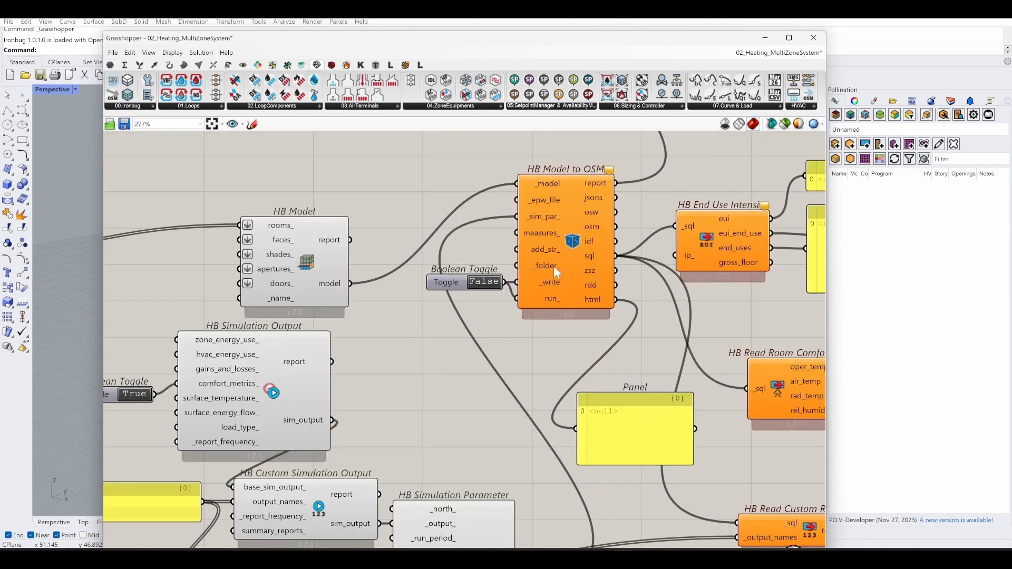
scroll(545, 267, "down", 3)
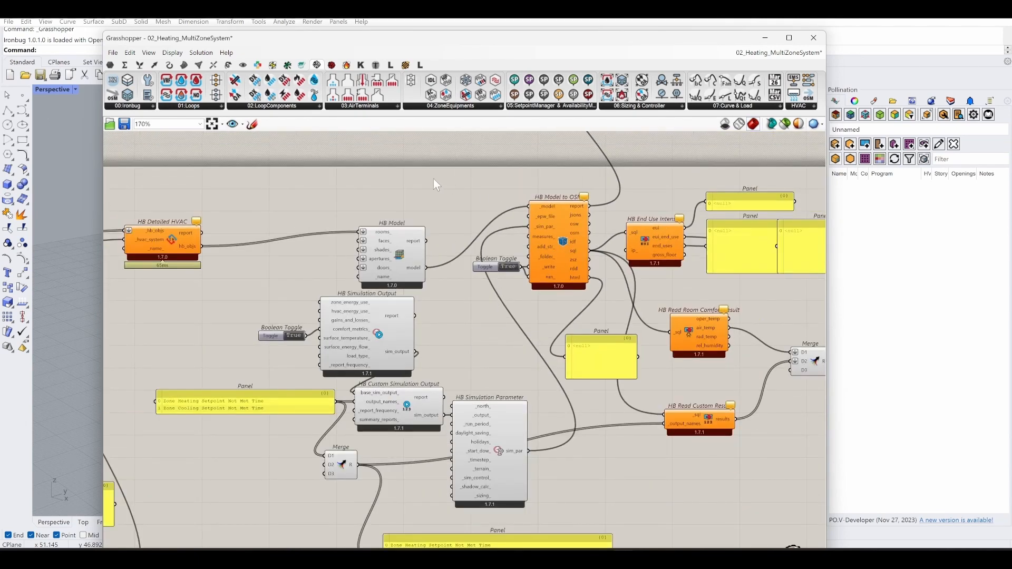
right_click_drag(425, 179, 425, 226)
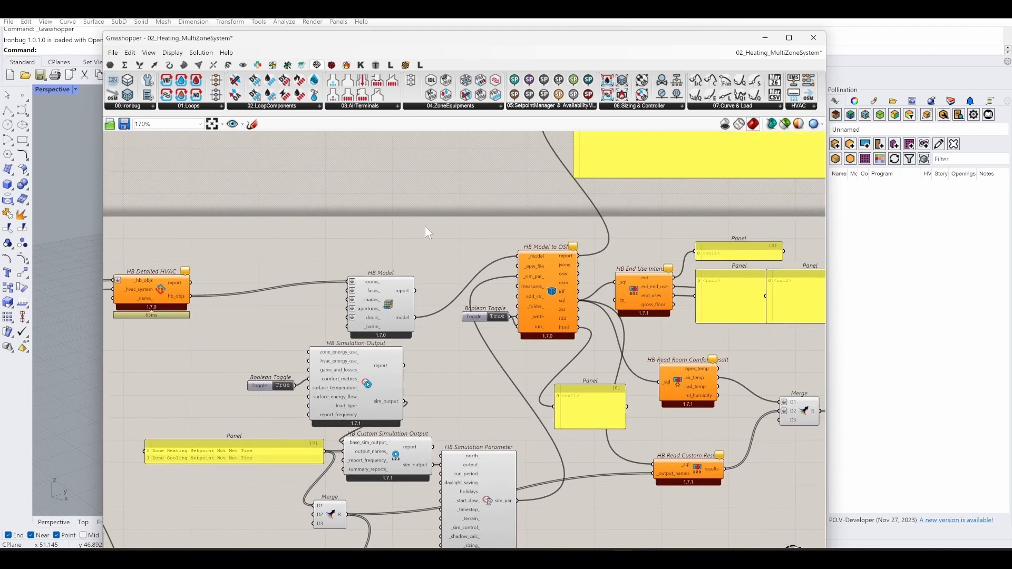
mouse_move(580, 254)
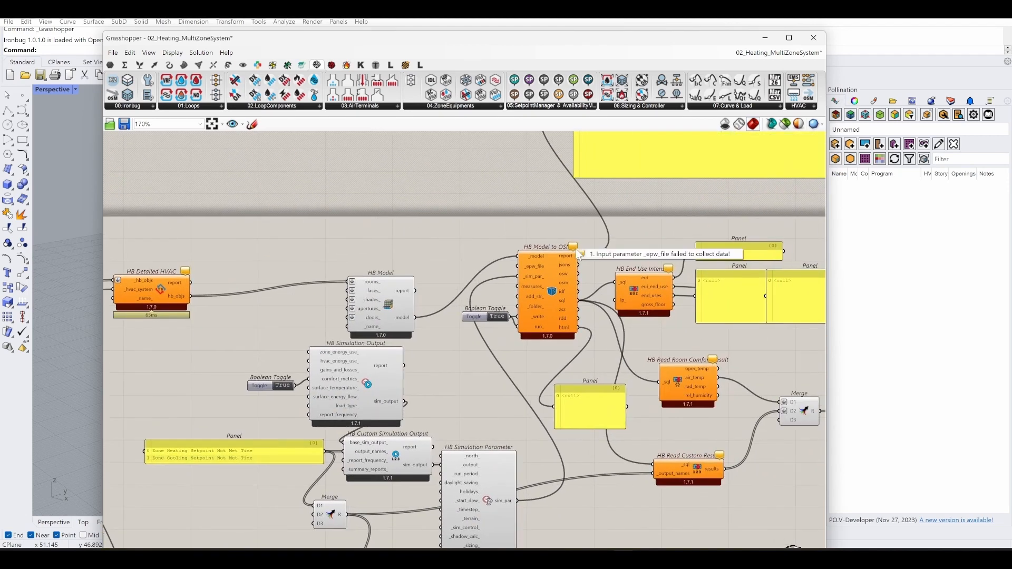
Disable the Grasshopper solver and switch to the 01_Heating_SingleUnitarySystem definition.
middle_click(507, 205)
left_click(512, 230)
mouse_move(812, 58)
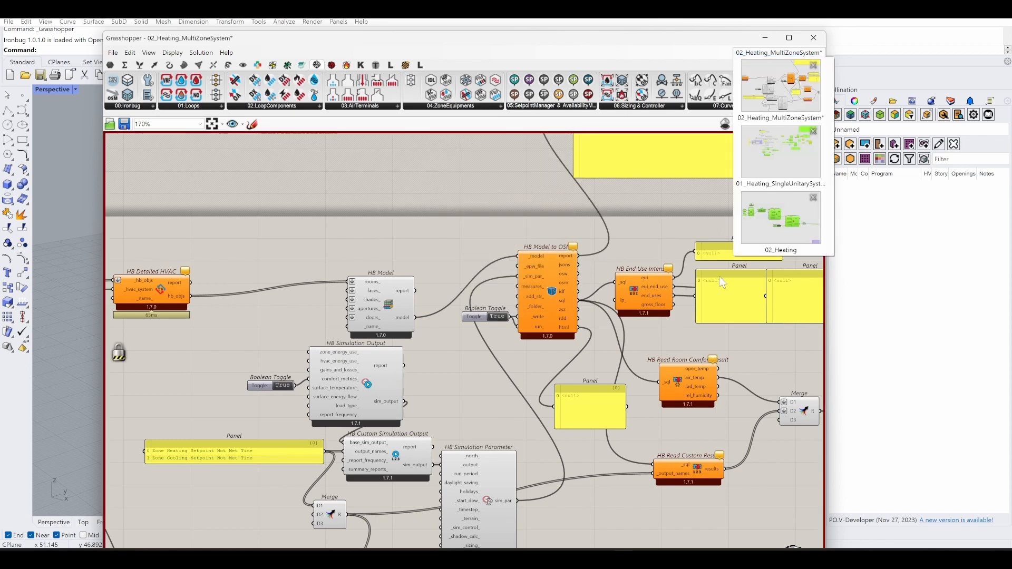
left_click(783, 152)
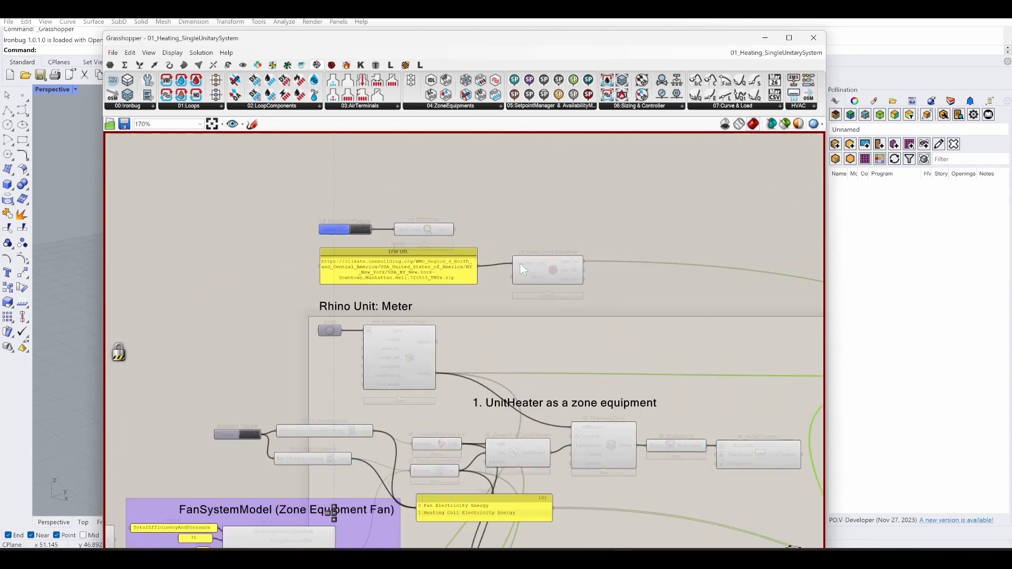
Copy the EPW URL panel, LB EPWmap with its toggle and LB Download Weather into 02_Heating_MultiZoneSystem.
left_click_drag(687, 310, 215, 194)
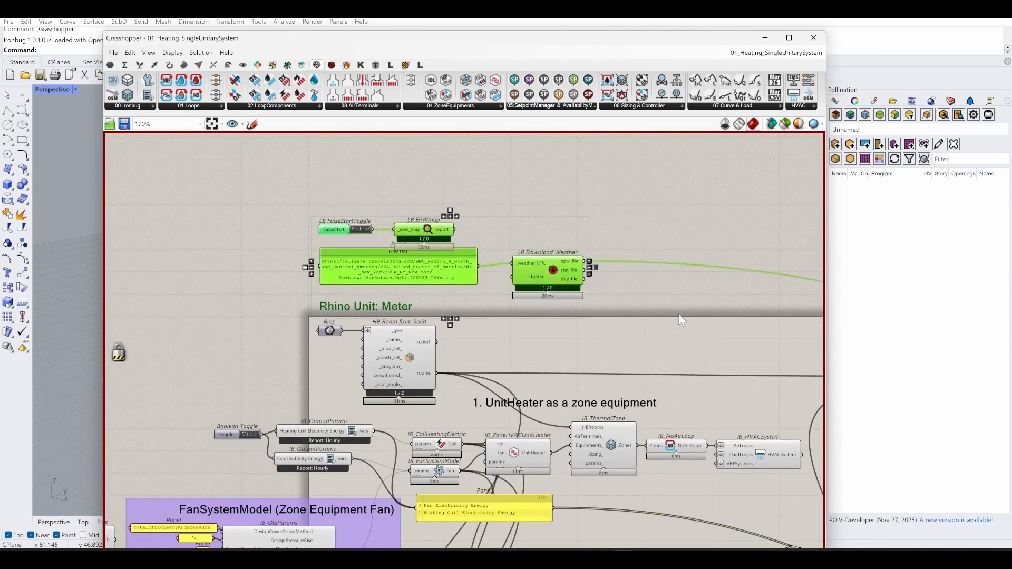
left_click(679, 315)
left_click_drag(669, 313, 208, 198)
left_click(777, 53)
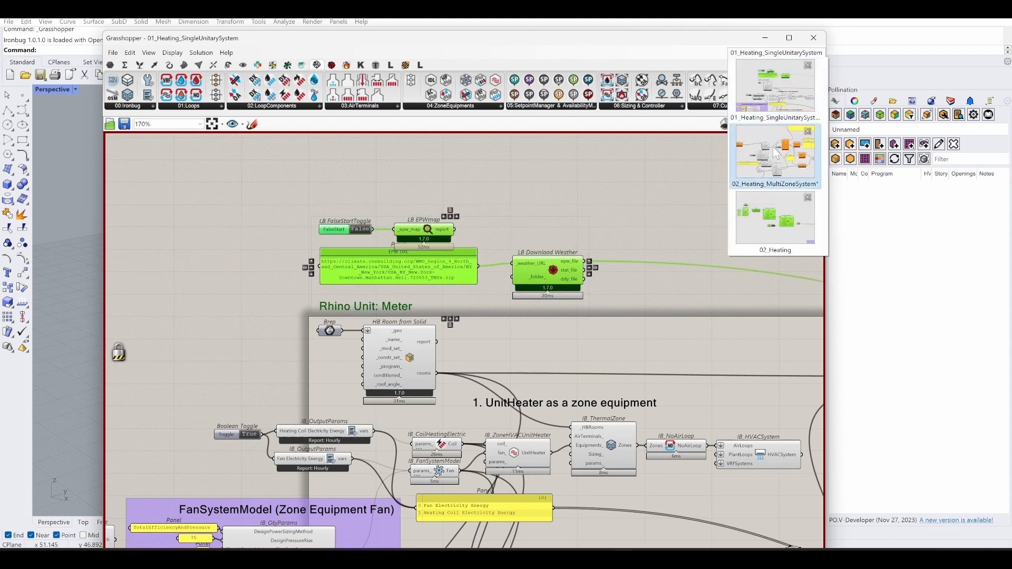
left_click(774, 233)
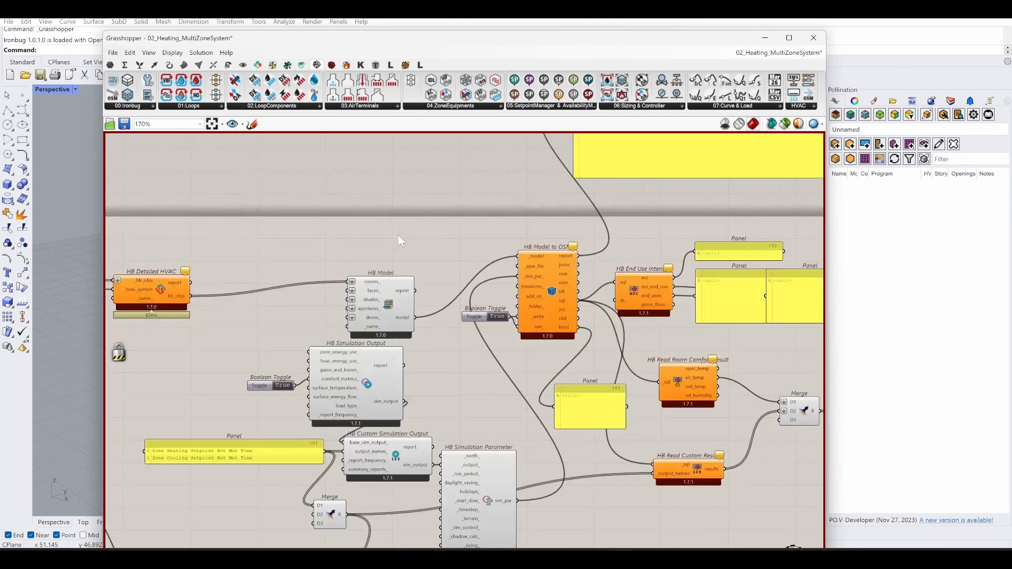
scroll(340, 275, "up", 5)
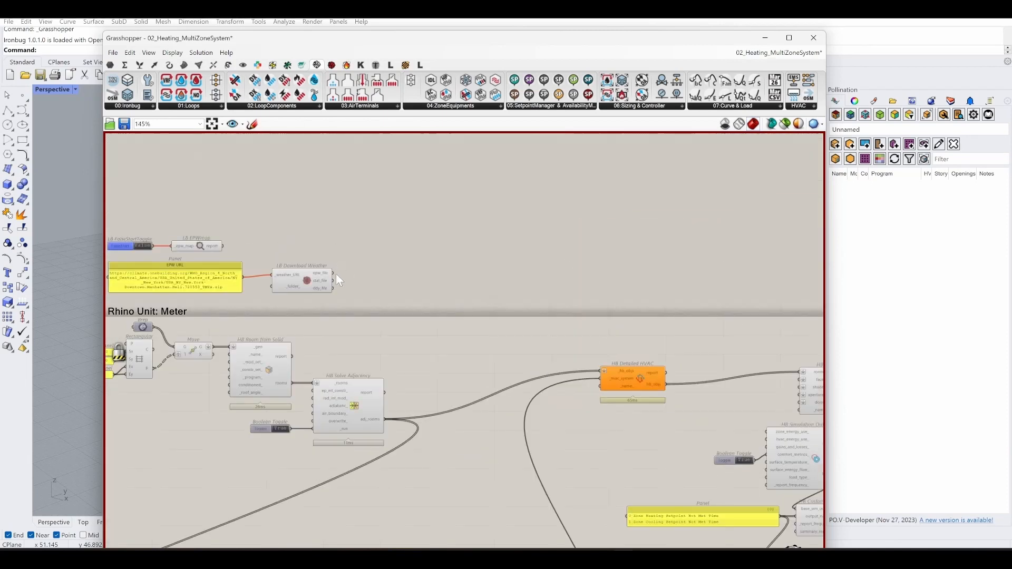
Connect the epw_file output of LB Download Weather to the _epw_file input of HB Model to OSM.
scroll(322, 230, "down", 5)
left_click_drag(336, 272, 549, 316)
scroll(615, 276, "up", 7)
scroll(549, 294, "up", 2)
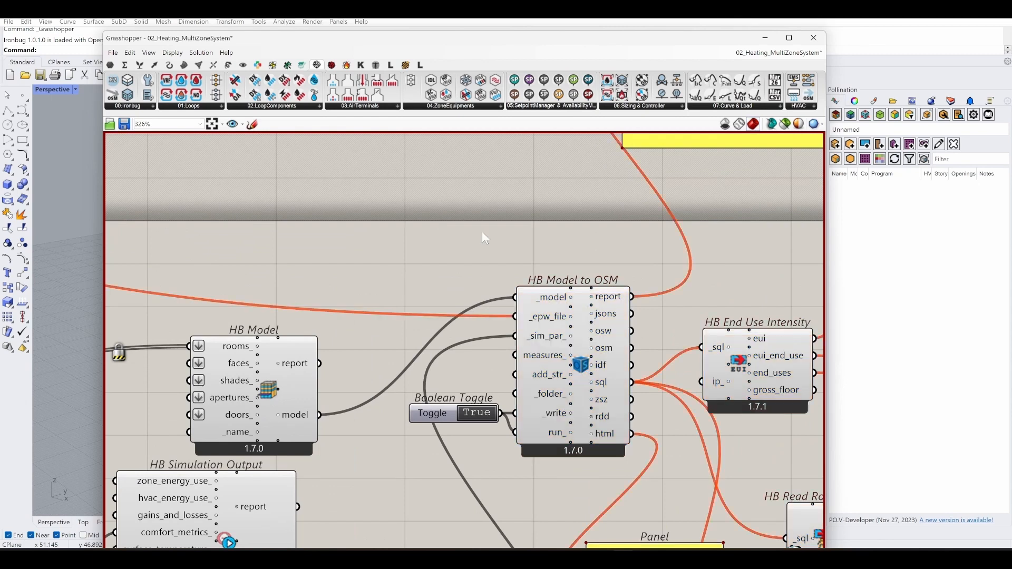
Save the definition and re-enable the solver to run the simulation.
scroll(477, 216, "down", 3)
right_click_drag(443, 376, 487, 393)
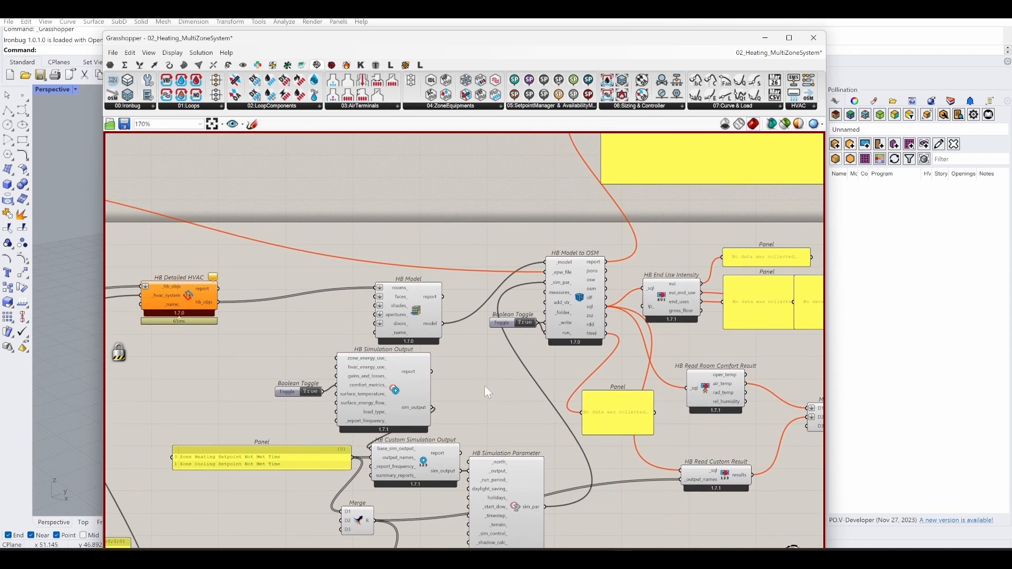
key("ctrl+s")
middle_click(463, 207)
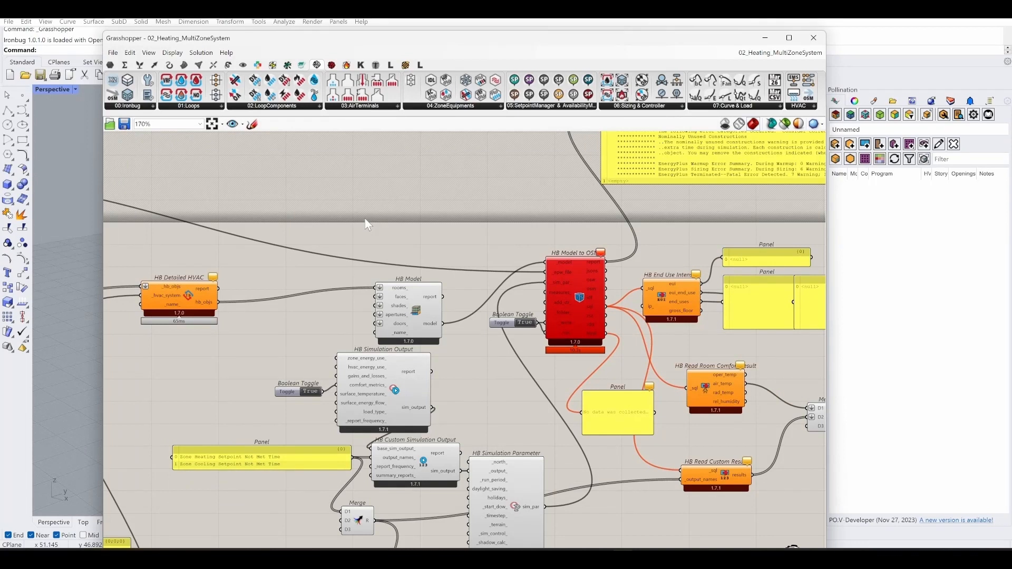
Examine the EnergyPlus error report in the large panel fed by HB Model to OSM, especially the severe and fatal entries.
scroll(363, 258, "down", 2)
scroll(362, 254, "down", 5)
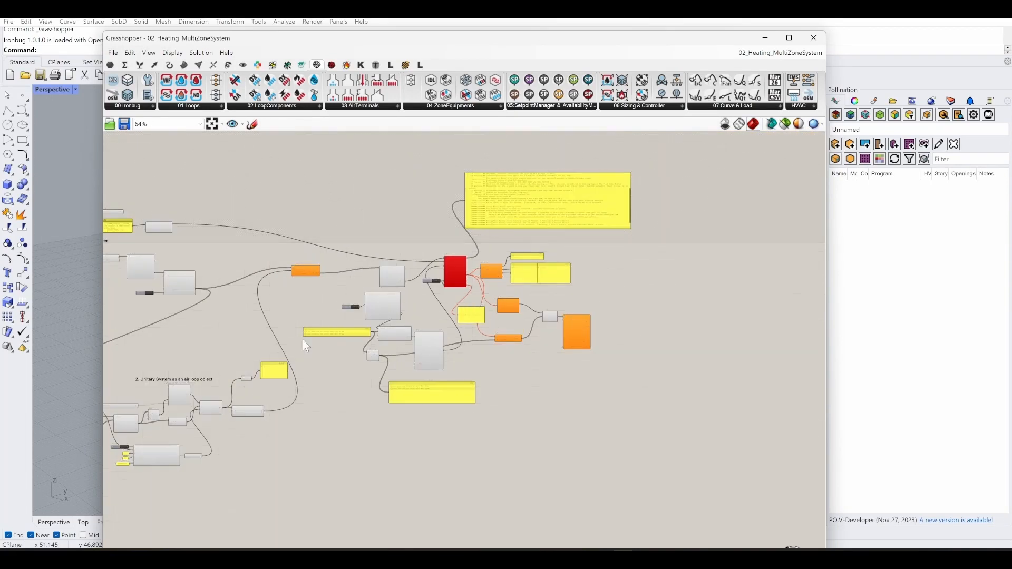
right_click_drag(273, 345, 207, 423)
scroll(431, 317, "up", 8)
scroll(431, 317, "up", 2)
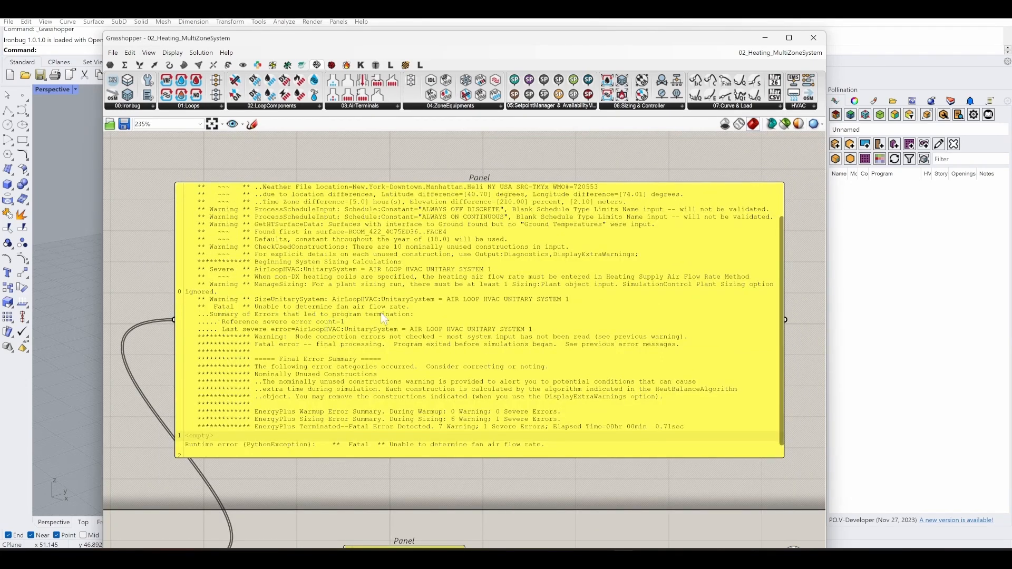
right_click_drag(385, 312, 388, 332)
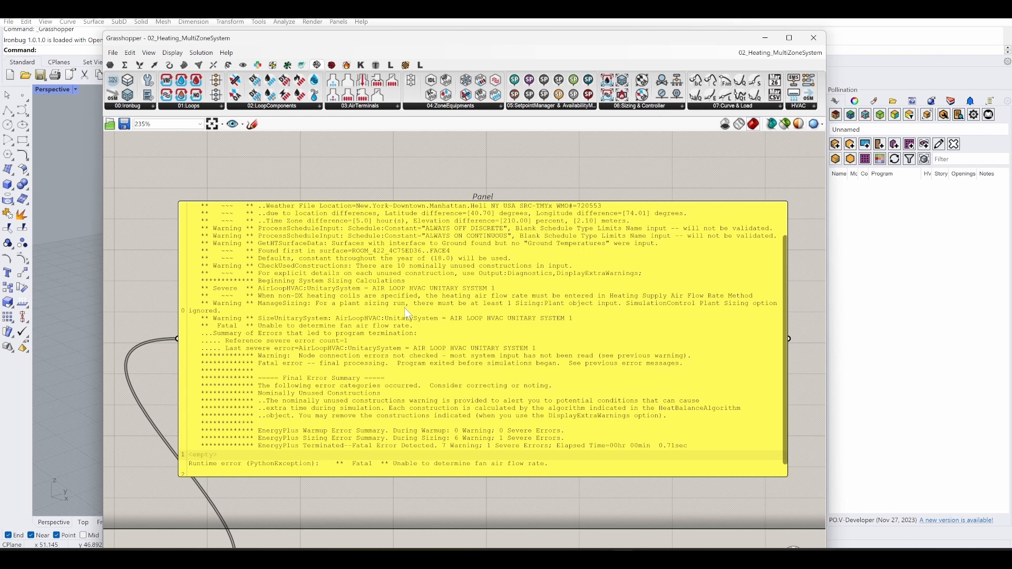
scroll(431, 342, "up", 2)
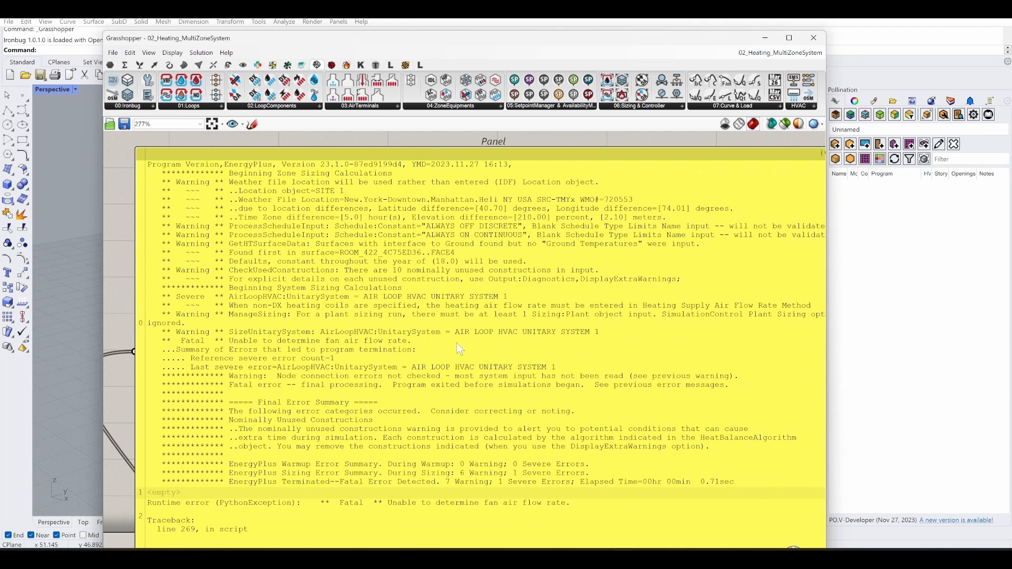
left_click(247, 369)
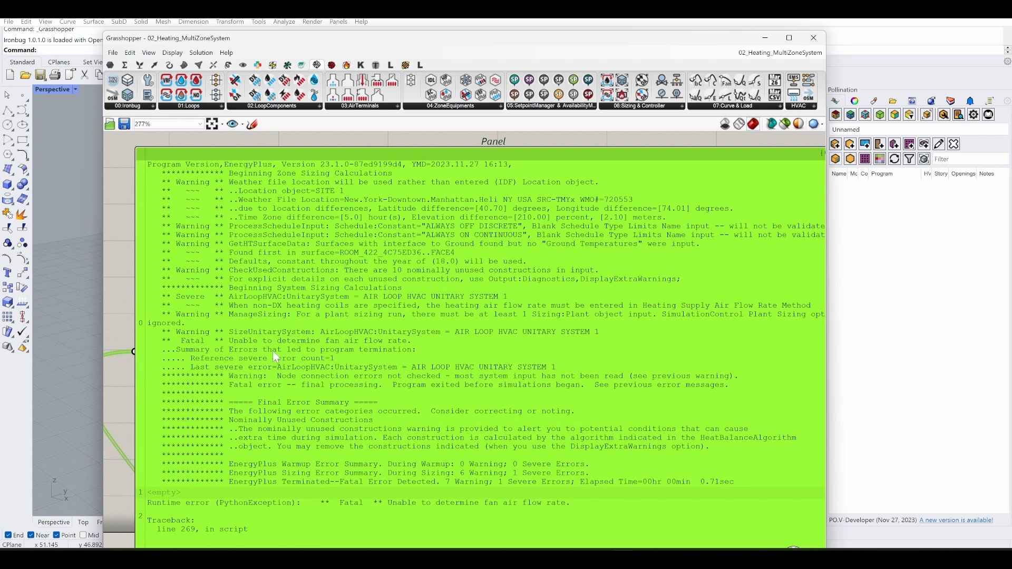
right_click_drag(218, 347, 282, 355)
Set the Boolean Toggle driving the _write and run_ inputs of HB Model to OSM to False.
right_click_drag(538, 319, 670, 224)
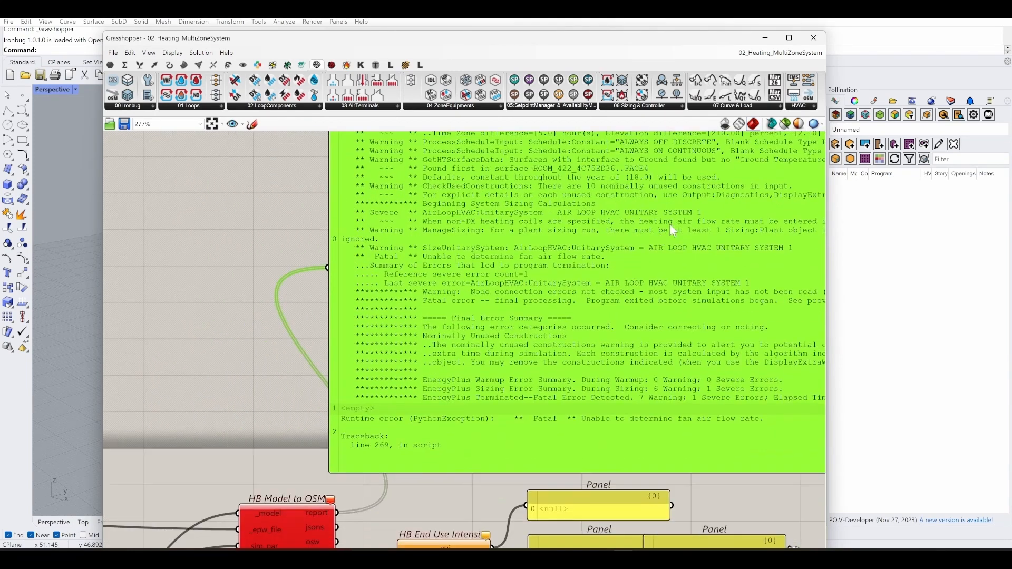
scroll(671, 224, "down", 5)
scroll(518, 366, "up", 5)
left_click(462, 390)
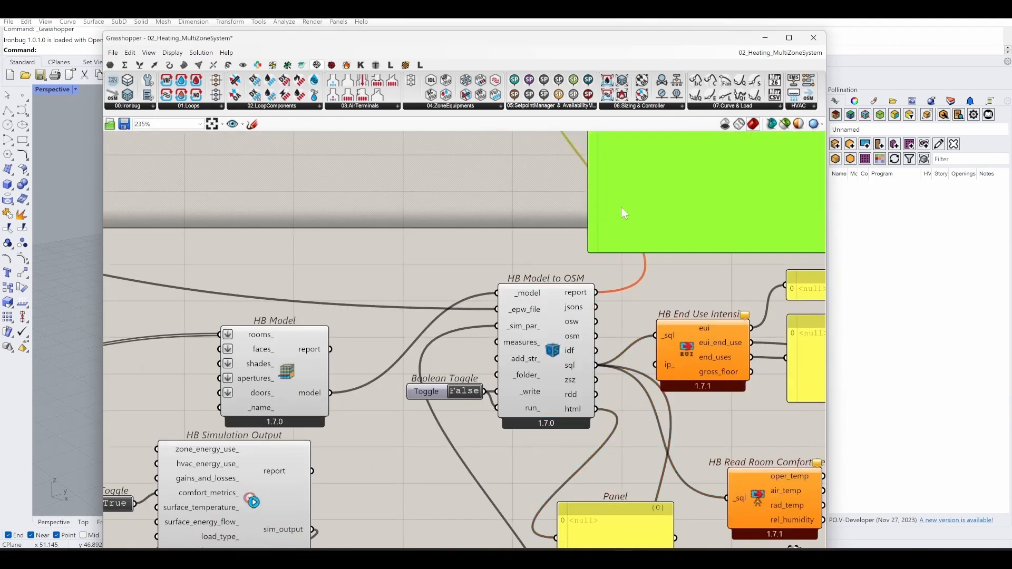
Add the AllOutdoorAirinCooling parameter to the IB_ObjParams feeding IB_SizingSystem and connect the False Boolean Toggle to it.
scroll(626, 210, "down", 7)
right_click_drag(230, 430, 480, 328)
scroll(480, 328, "up", 6)
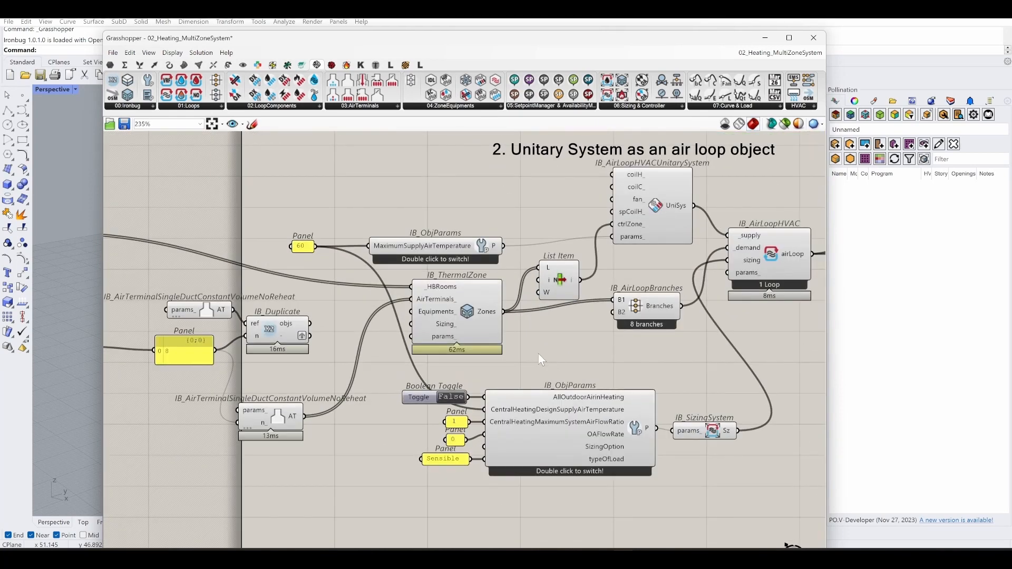
scroll(532, 353, "down", 4)
scroll(611, 414, "up", 4)
right_click_drag(565, 413, 496, 395)
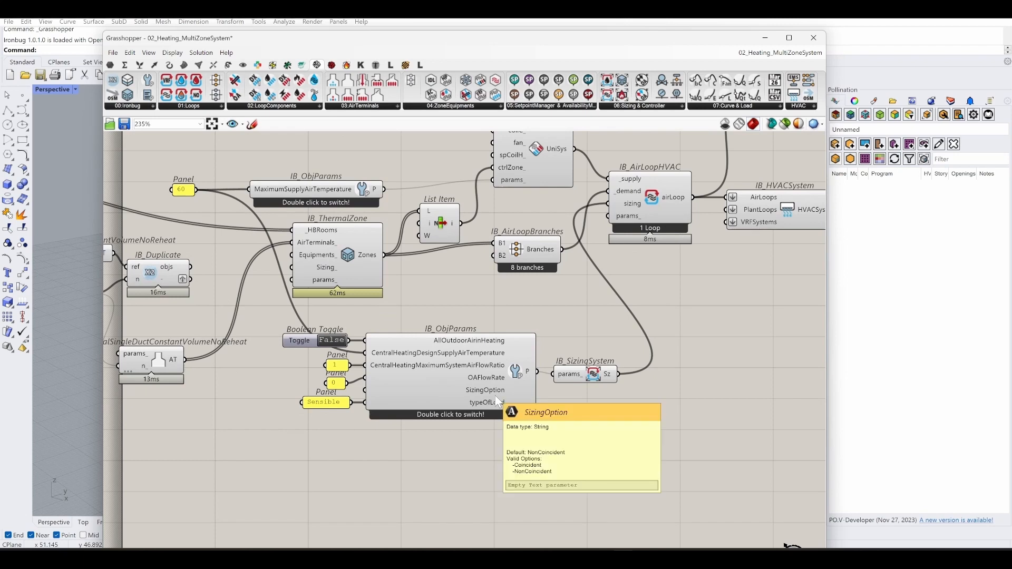
right_click(518, 375)
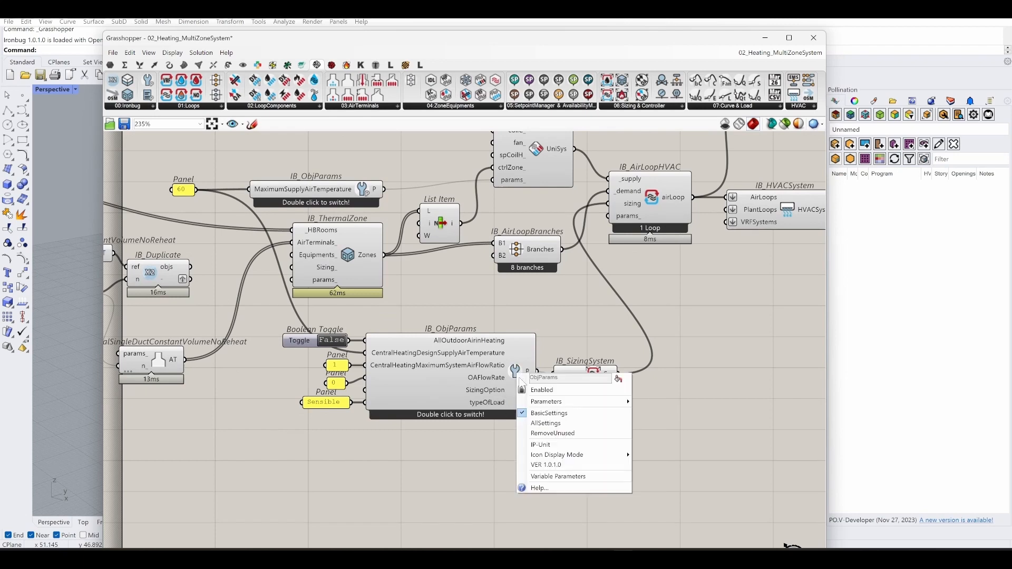
mouse_move(548, 402)
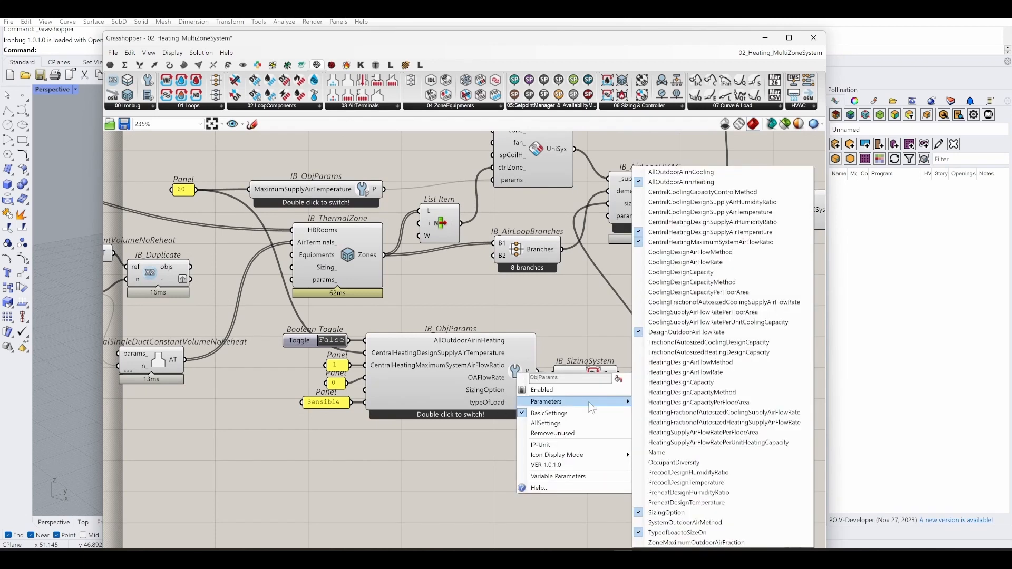
left_click(749, 171)
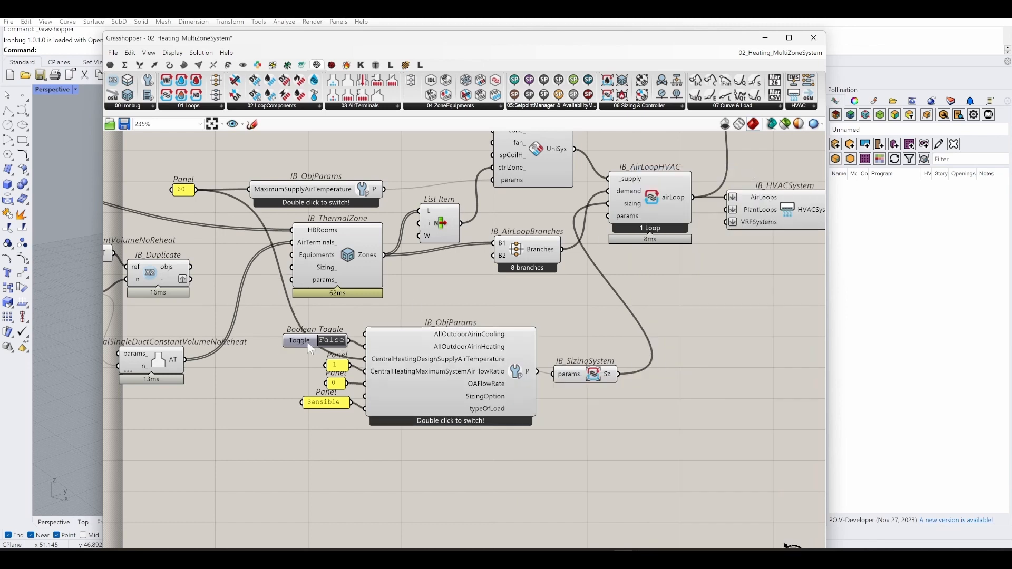
left_click_drag(305, 342, 295, 342)
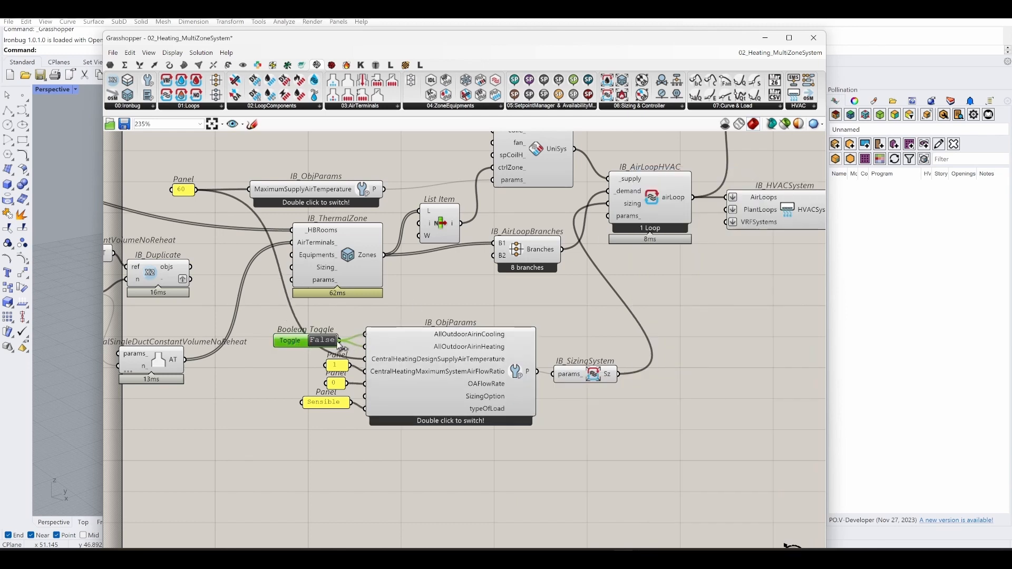
Move the Sensible panel slightly down so it lines up with the typeOfLoad input of IB_ObjParams.
right_click_drag(502, 299, 526, 340)
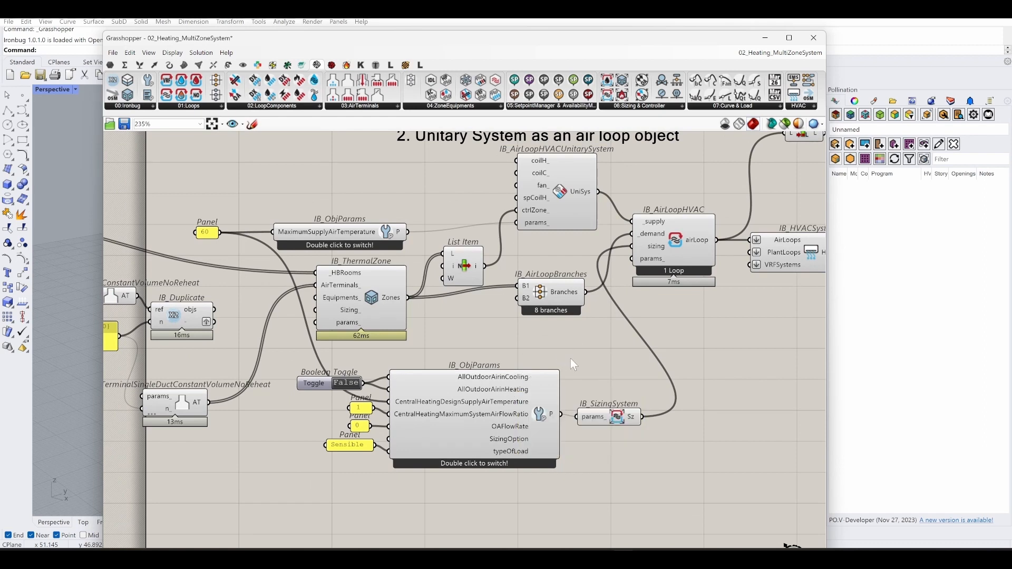
right_click_drag(571, 362, 515, 336)
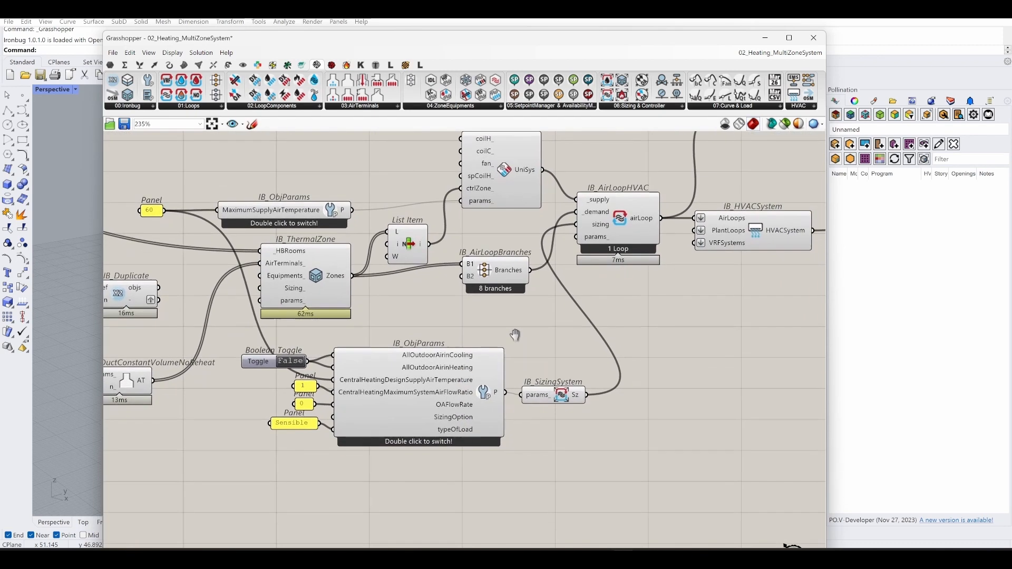
left_click(297, 426)
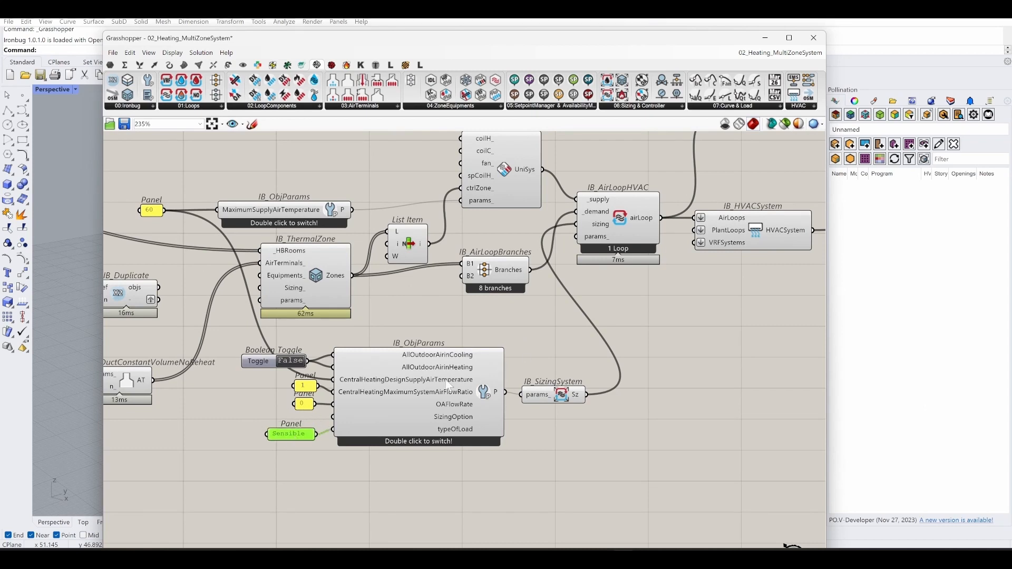
left_click(477, 323)
Rerun the simulation with the HB Model to OSM toggle set to True and read its error report panel.
scroll(310, 399, "down", 6)
right_click_drag(595, 294, 495, 363)
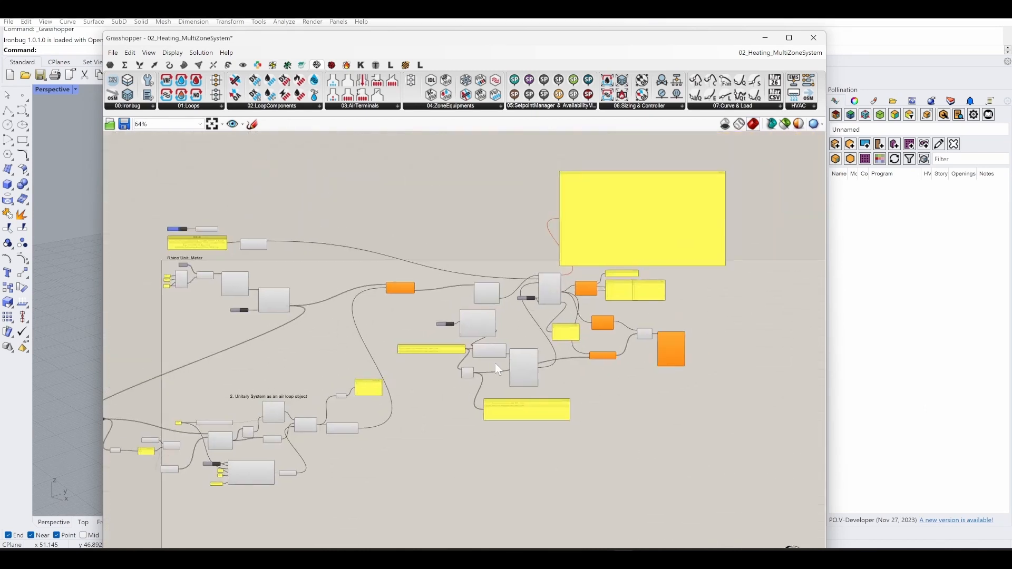
scroll(509, 282, "up", 5)
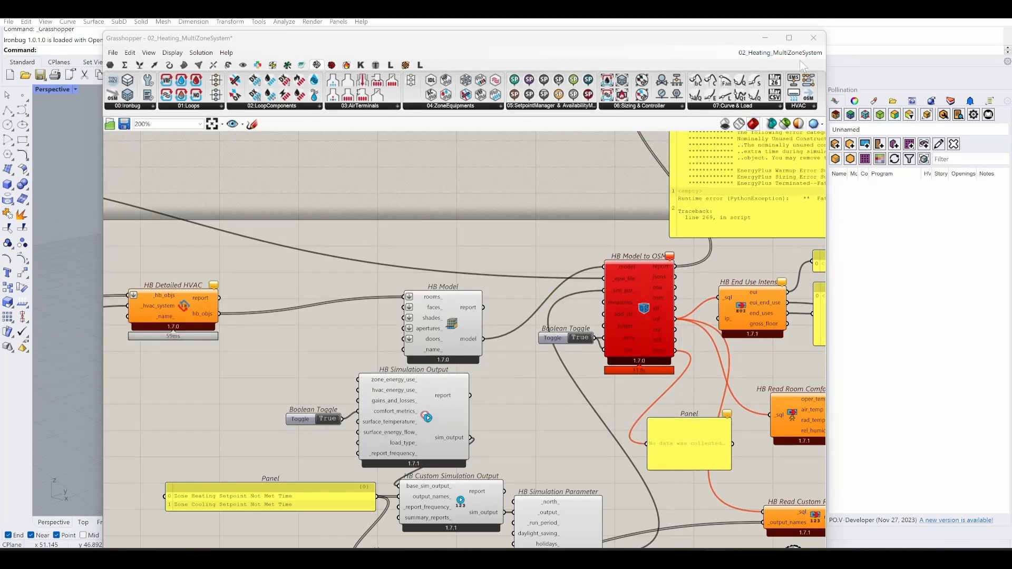
right_click_drag(824, 153, 530, 276)
scroll(530, 276, "up", 3)
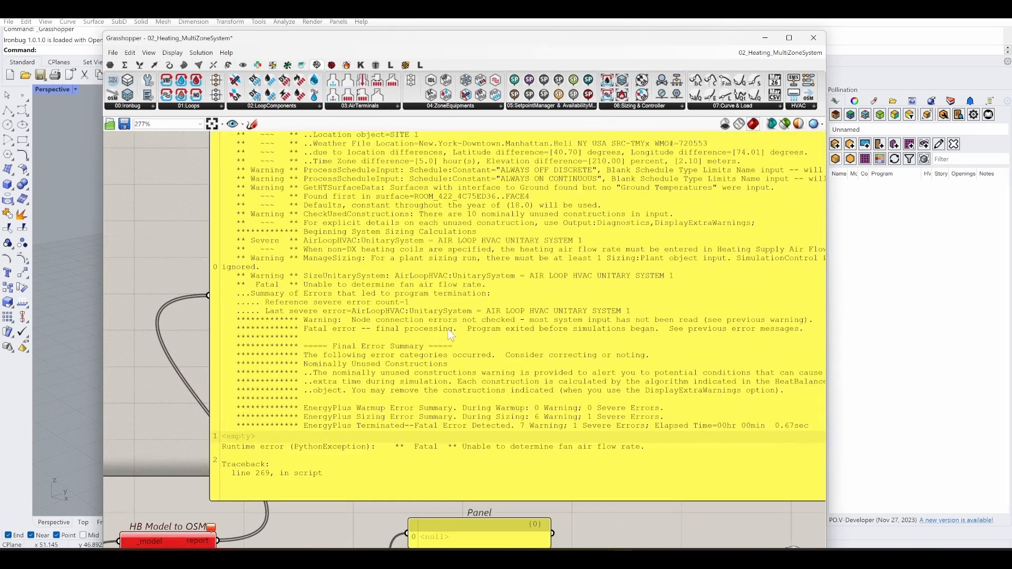
right_click_drag(487, 368, 420, 371)
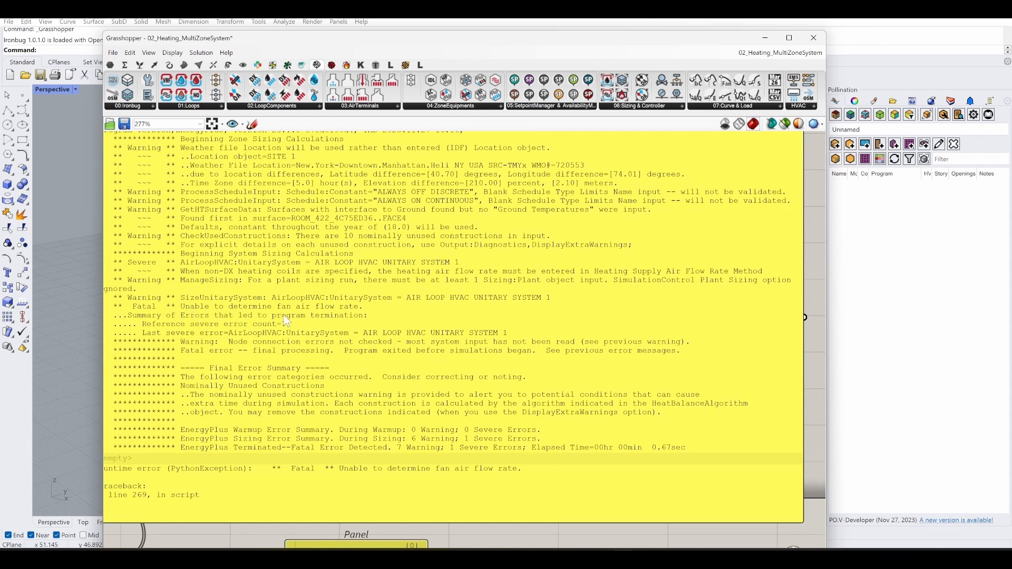
right_click_drag(371, 310, 635, 236)
Stop further simulation runs by setting the toggle on HB Model to OSM back to False.
scroll(619, 232, "down", 5)
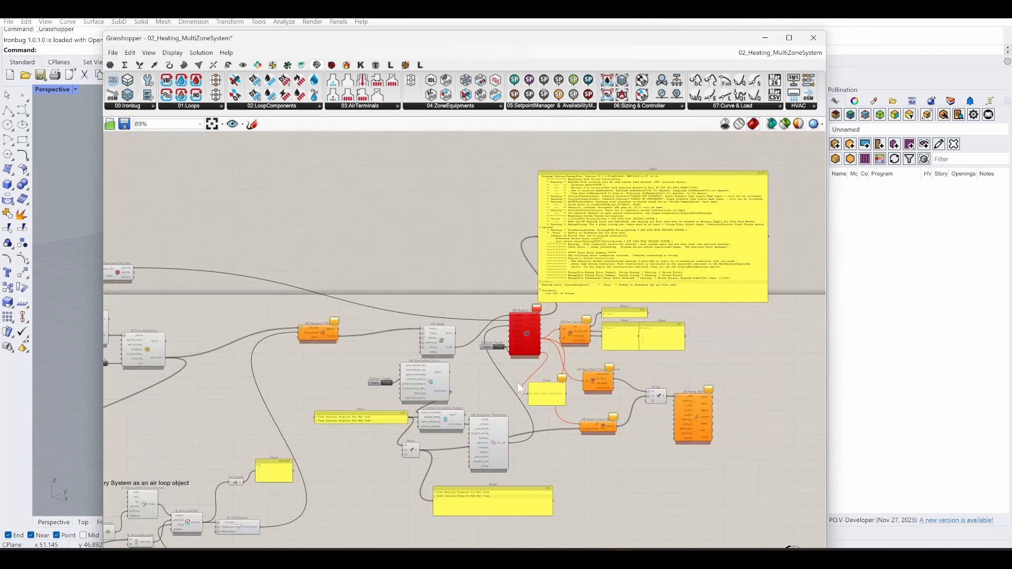
right_click_drag(411, 411, 548, 354)
scroll(654, 264, "up", 3)
scroll(654, 263, "up", 2)
left_click(607, 315)
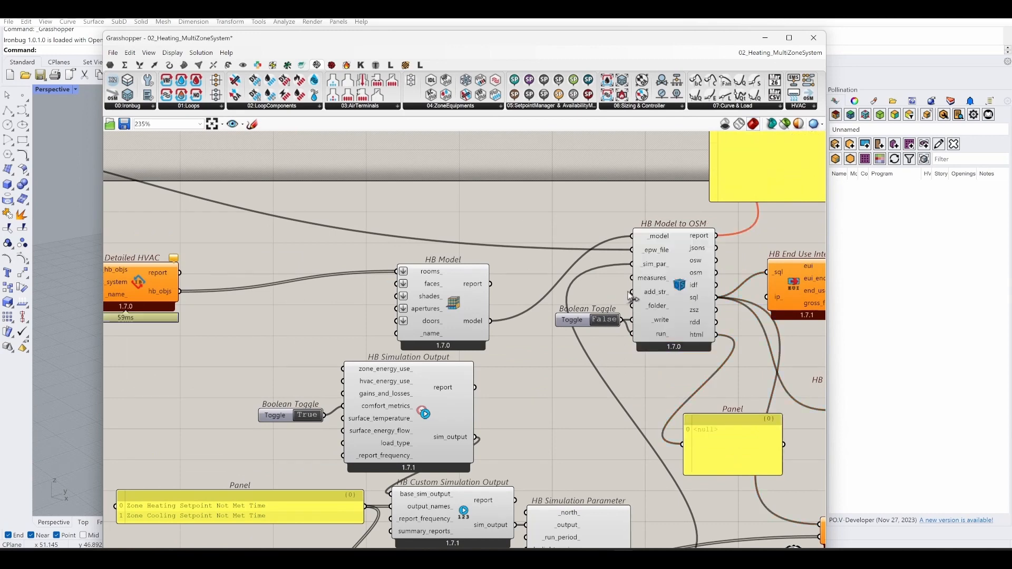
Examine the air terminals, the sizing parameters and the description of IB_AirLoopHVACUnitarySystem for the cause of the air flow error.
scroll(609, 316, "down", 8)
right_click_drag(472, 435, 544, 353)
scroll(400, 397, "up", 4)
scroll(400, 397, "up", 2)
right_click_drag(373, 369, 509, 336)
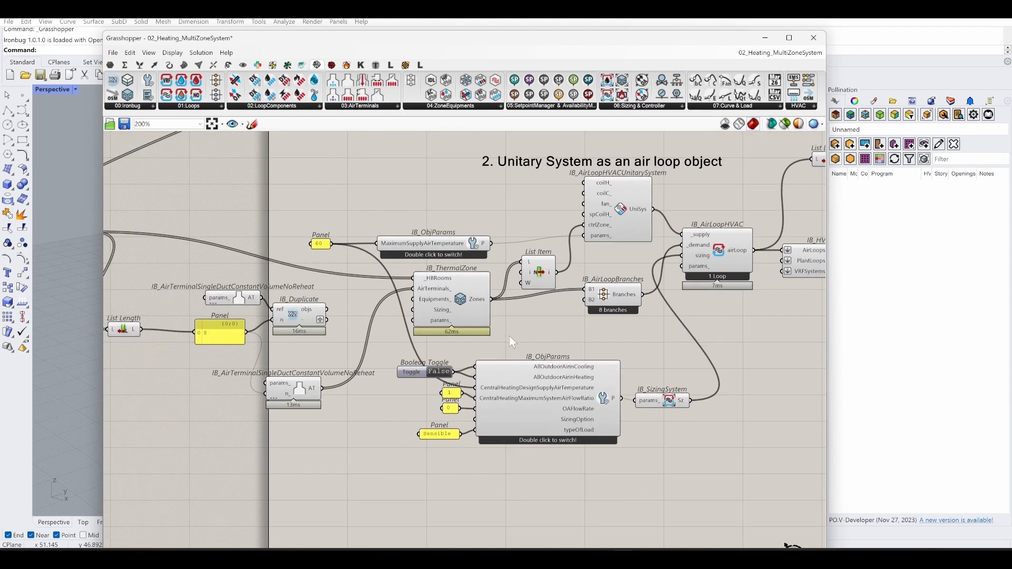
left_click(302, 393)
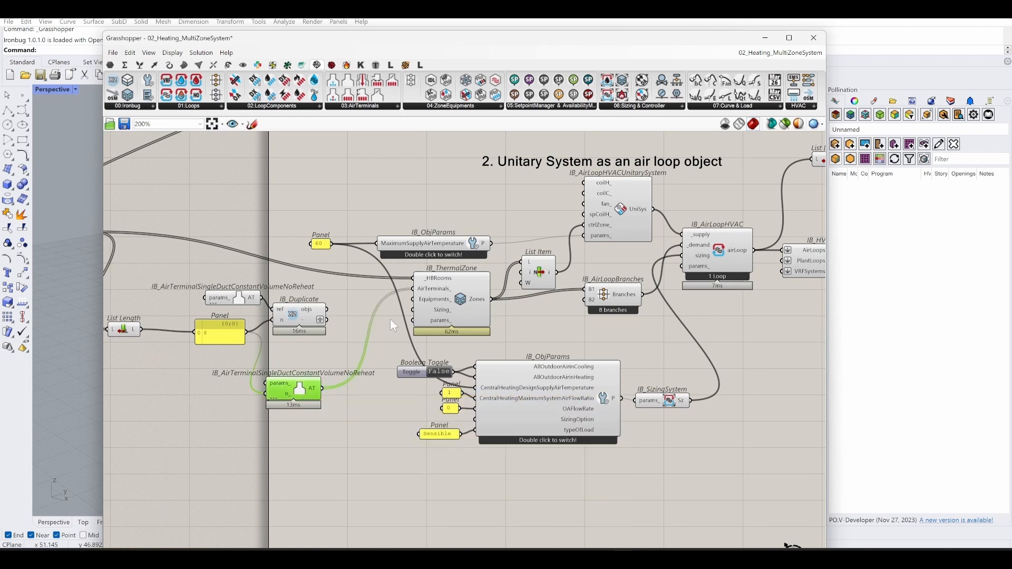
left_click(628, 214)
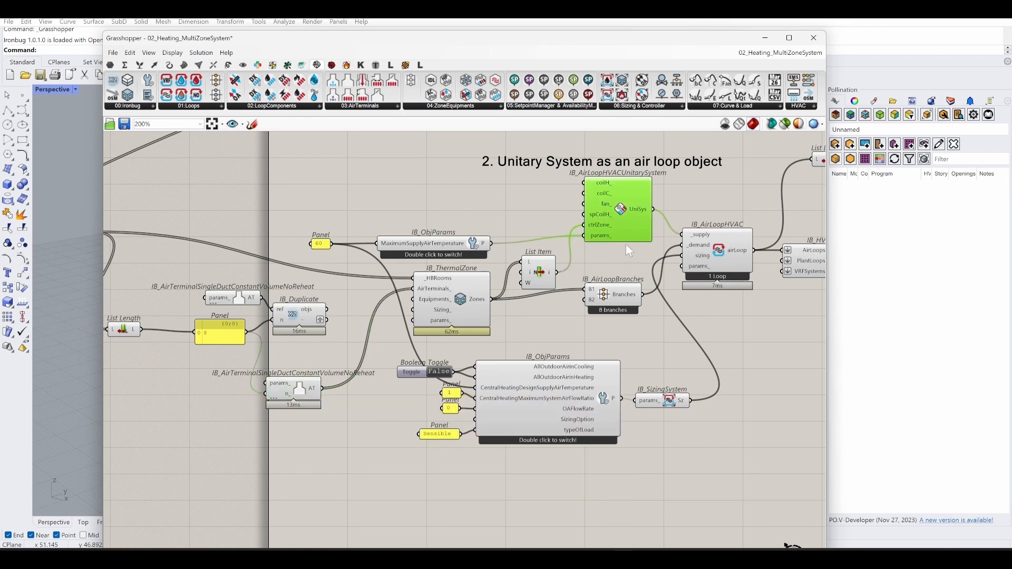
right_click_drag(625, 245, 492, 357)
mouse_move(489, 322)
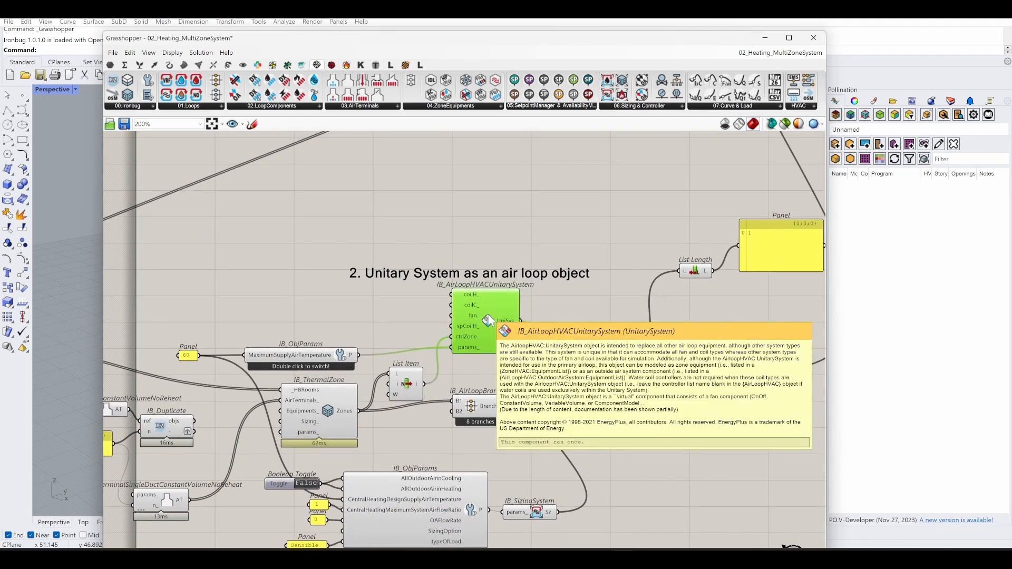
Shift the IB_AirLoopHVACUnitarySystem component slightly down, closer to its IB_ObjParams and List Item inputs.
scroll(488, 321, "up", 3)
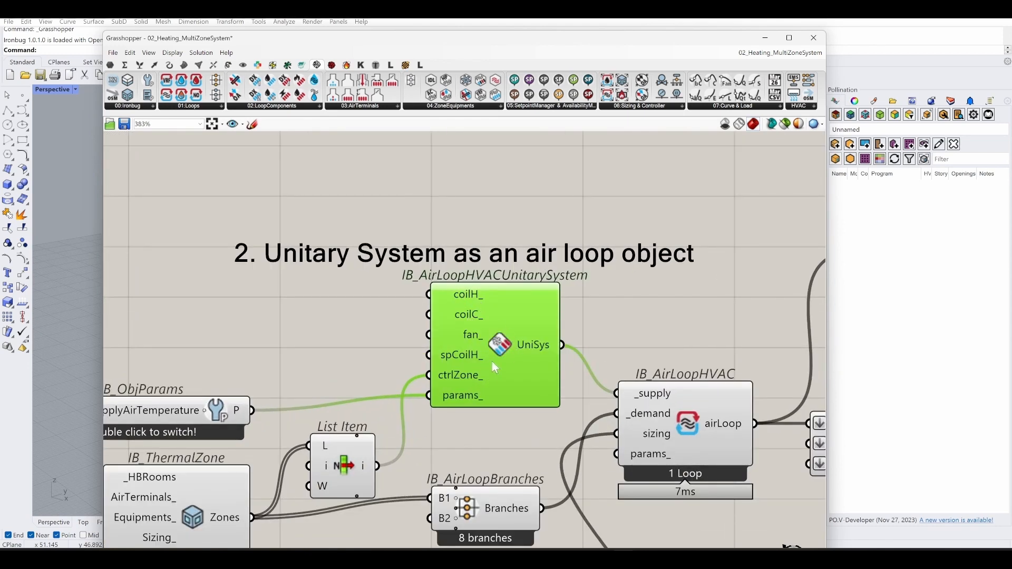
left_click_drag(503, 342, 505, 358)
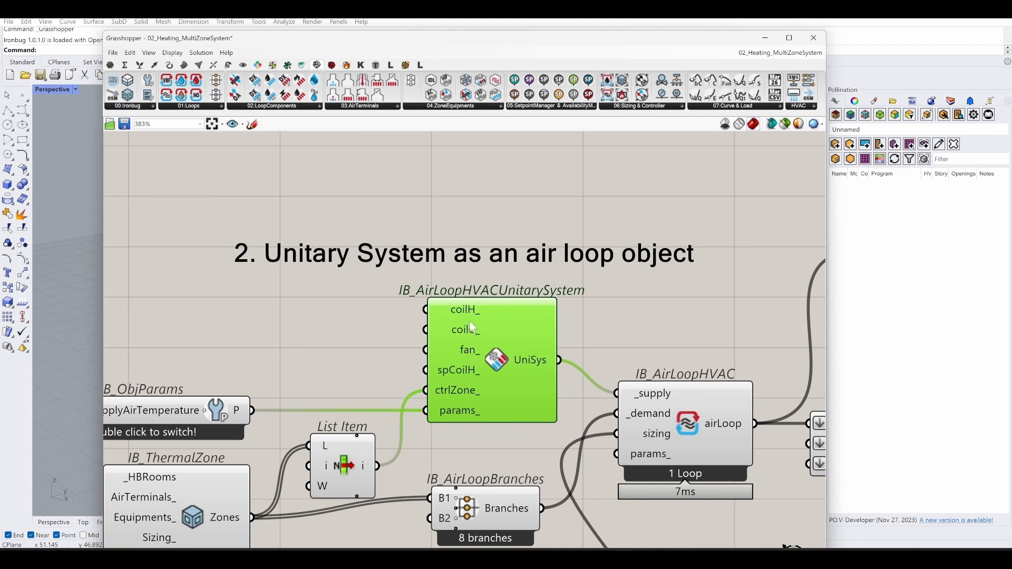
left_click(322, 356)
scroll(539, 341, "down", 5)
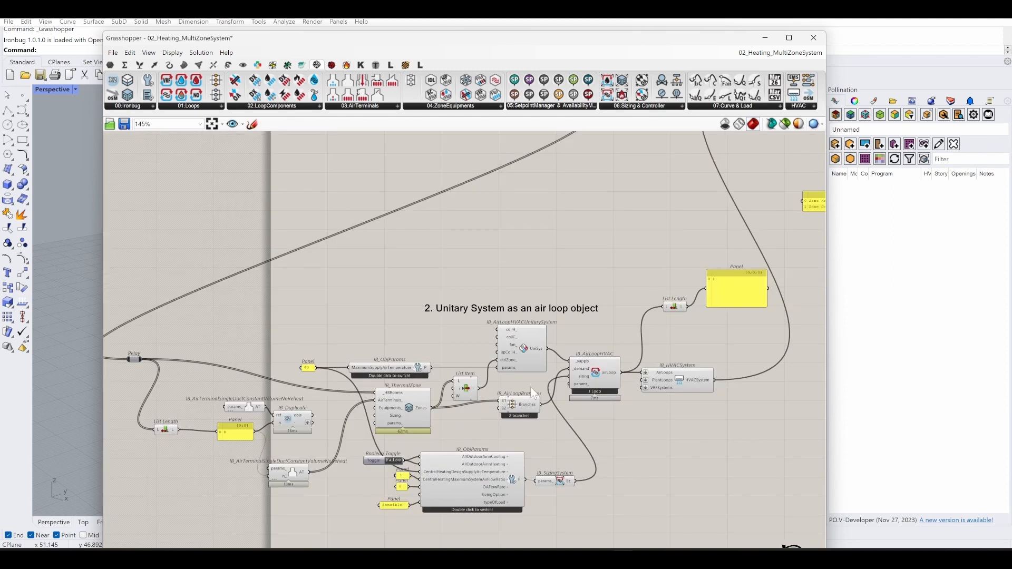
Switch to the 01_Heating_SingleUnitarySystem definition and bring its unitary system components into view.
right_click_drag(519, 243, 366, 455)
left_click(947, 29)
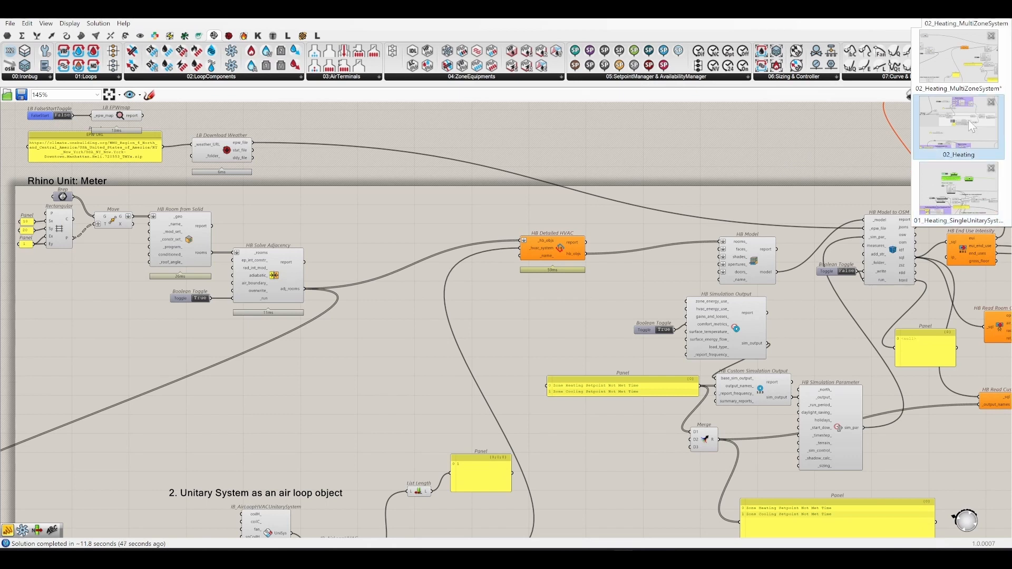
left_click(975, 211)
scroll(584, 227, "down", 4)
right_click_drag(583, 428, 515, 338)
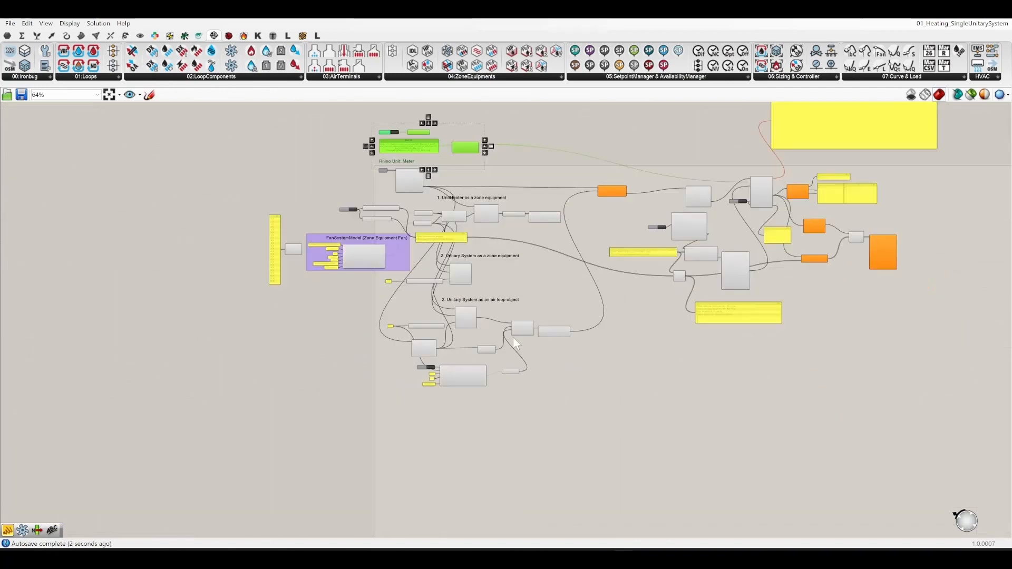
Copy the electric heating coil, the fan system model with its parameter group, output parameters, toggle, schedule and schedule panel.
scroll(450, 336, "up", 5)
left_click(511, 281)
right_click_drag(622, 182, 706, 416)
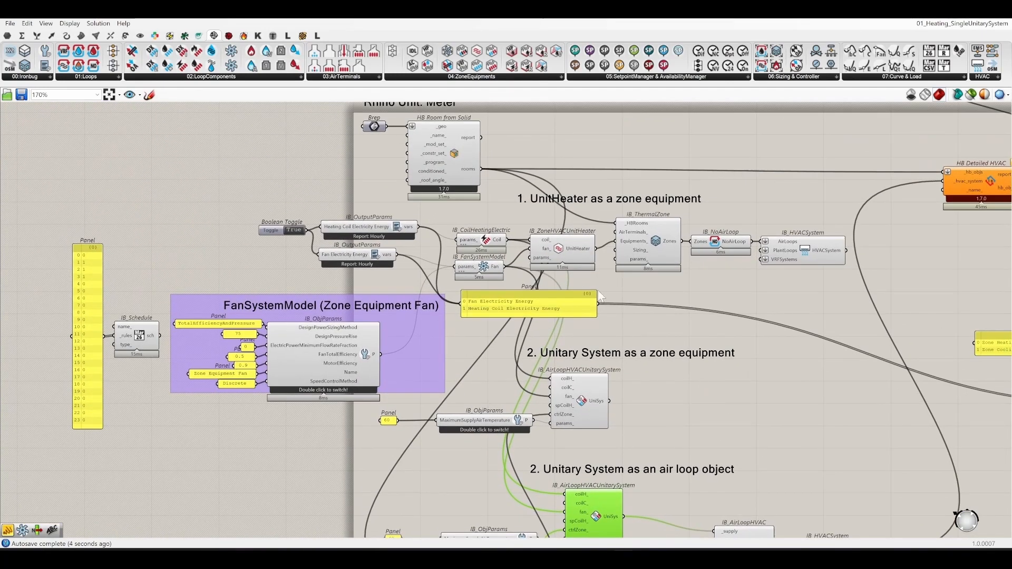
scroll(477, 241, "up", 3)
scroll(615, 275, "down", 3)
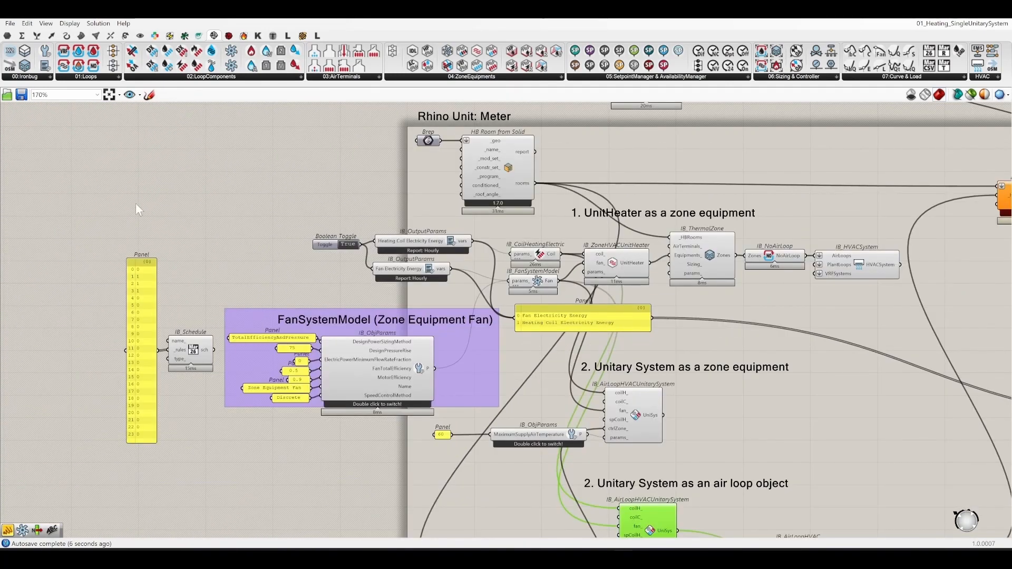
left_click_drag(78, 179, 576, 426)
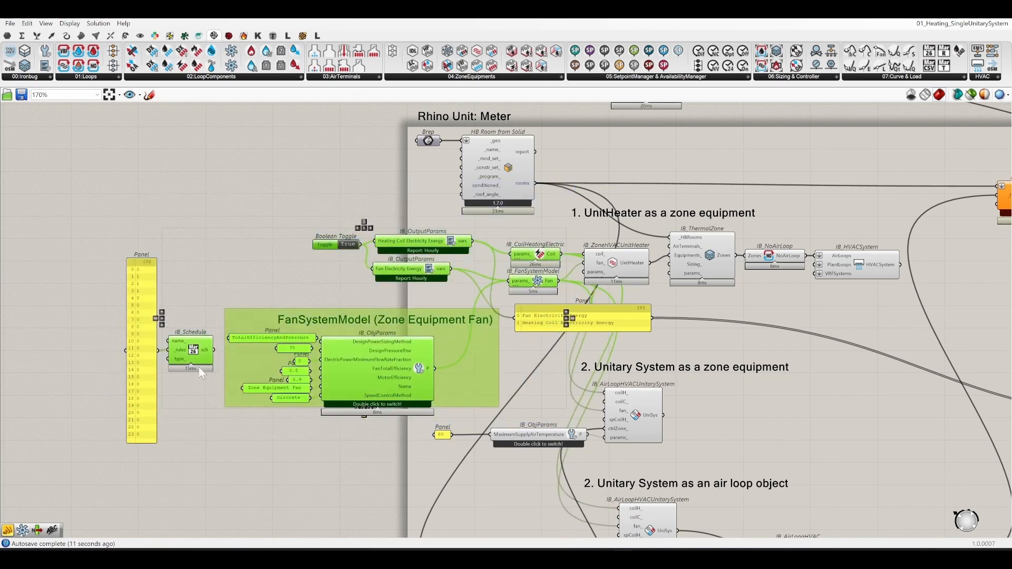
left_click(147, 393, "shift")
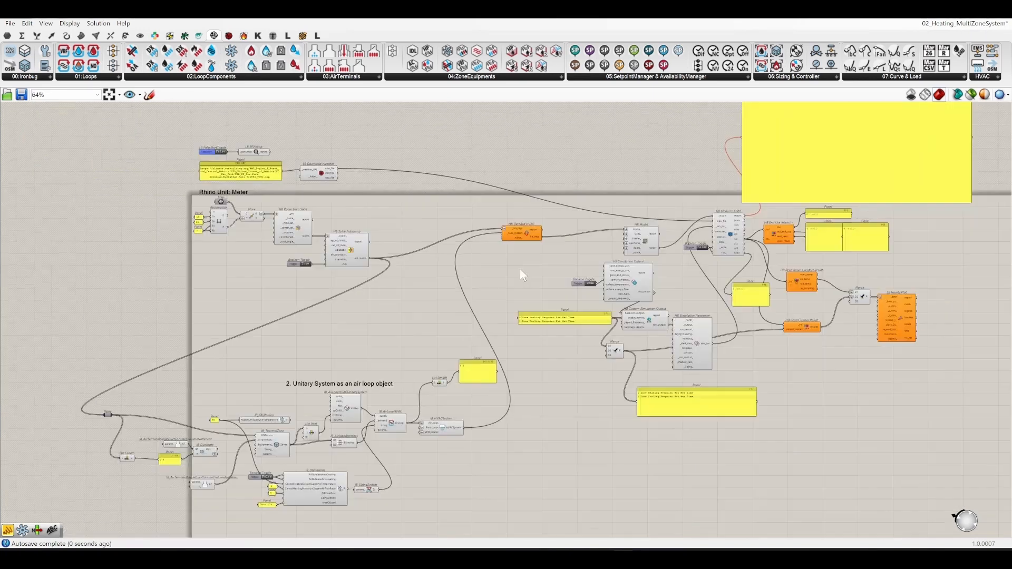
Paste the copied coil, fan and schedule components into 02_Heating_MultiZoneSystem and place them to the upper left of the unitary system.
scroll(509, 269, "down", 2)
key("ctrl+v")
scroll(317, 320, "up", 4)
right_click_drag(390, 297, 518, 183)
left_click_drag(404, 165, 426, 243)
left_click(695, 178)
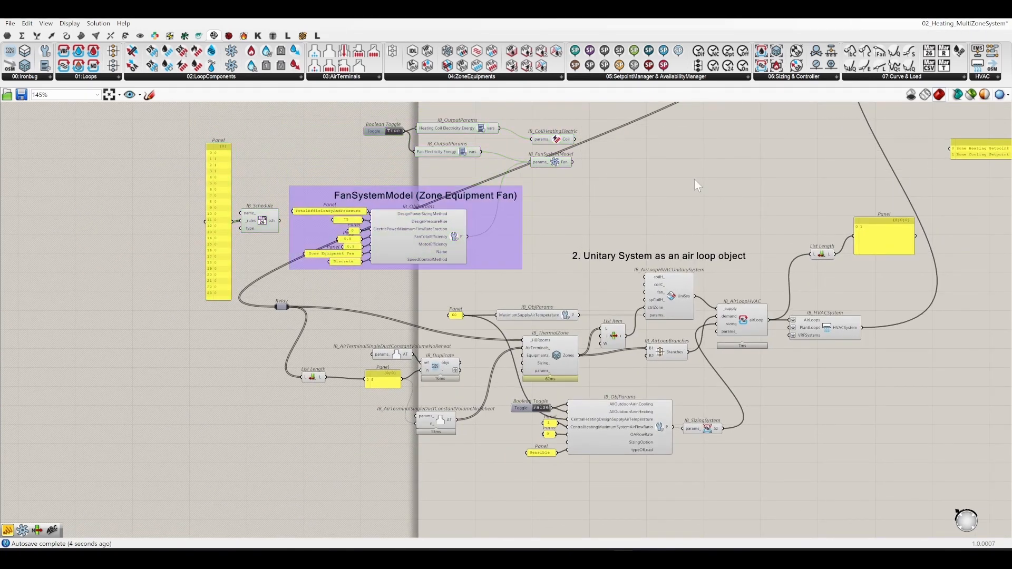
Connect the IB_CoilHeatingElectric output to coilH_ and the IB_FanSystemModel output to fan_ on IB_AirLoopHVACUnitarySystem.
scroll(622, 181, "up", 2)
right_click_drag(619, 182, 623, 250)
right_click_drag(725, 285, 401, 353)
scroll(385, 356, "down", 4)
scroll(802, 252, "up", 5)
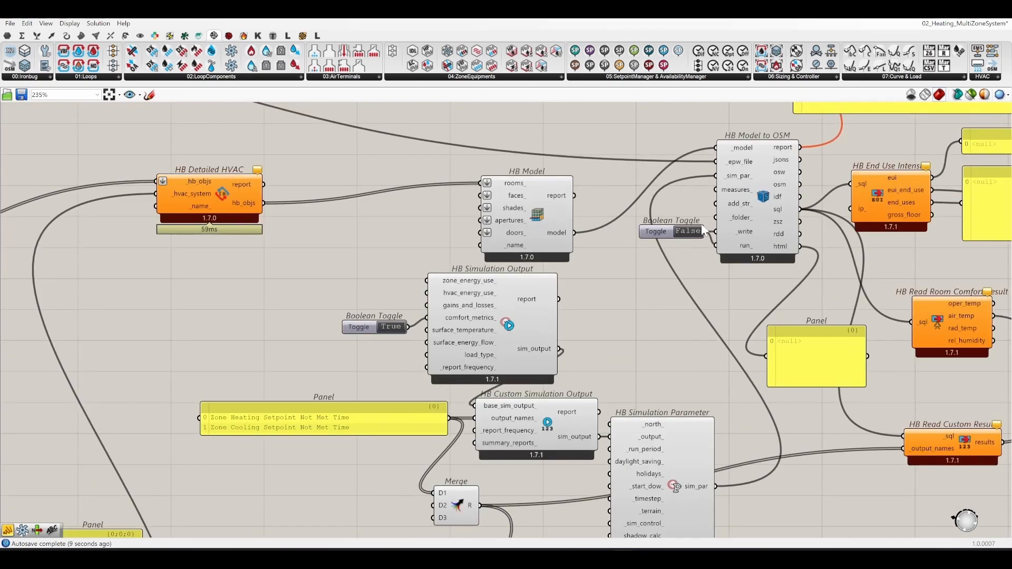
scroll(775, 242, "down", 6)
right_click_drag(311, 338, 477, 299)
scroll(481, 290, "up", 6)
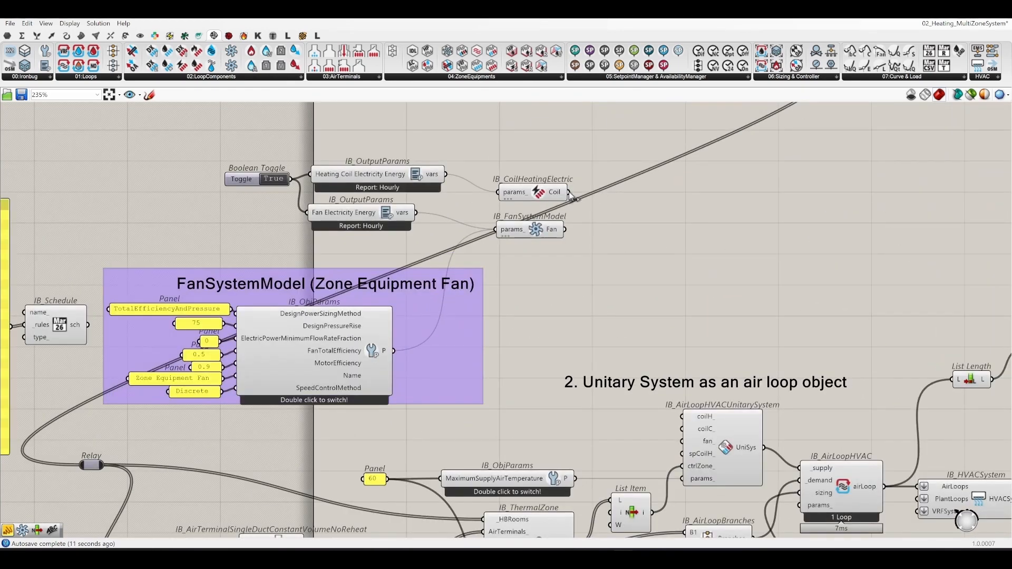
left_click_drag(569, 192, 684, 417)
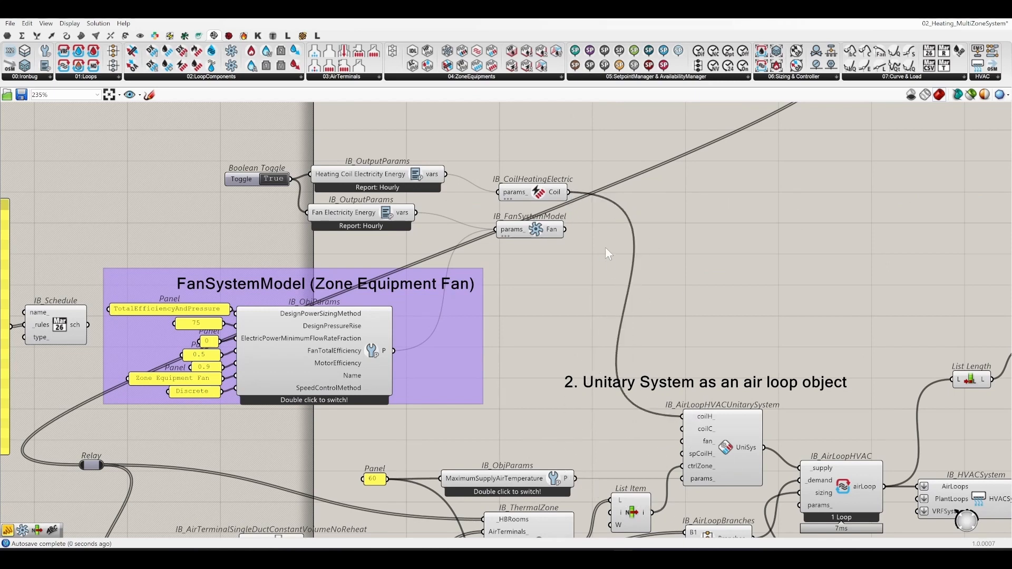
left_click_drag(565, 229, 683, 441)
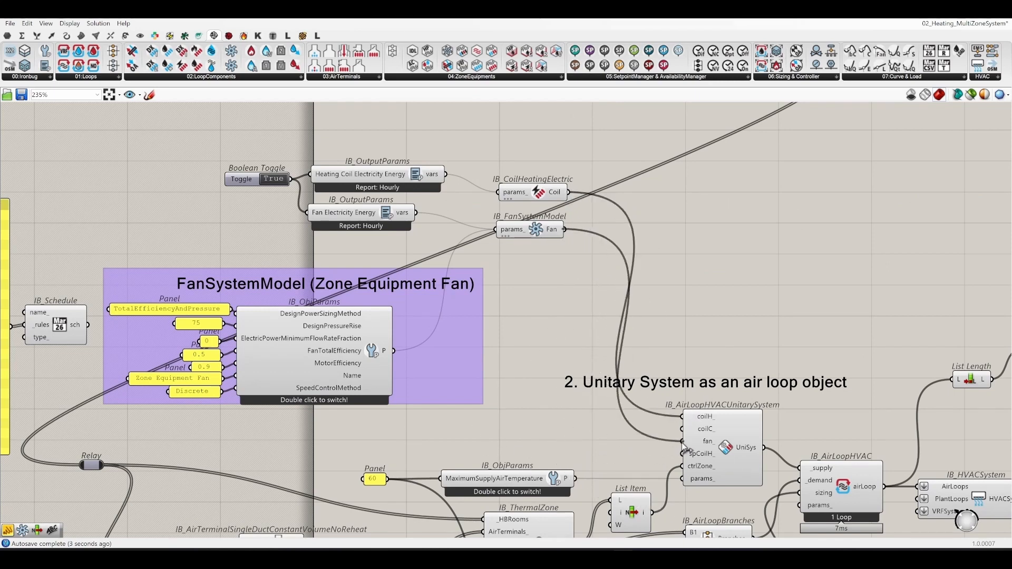
Run the simulation with the new coil and fan by setting the HB Model to OSM toggle to True.
scroll(712, 227, "down", 2)
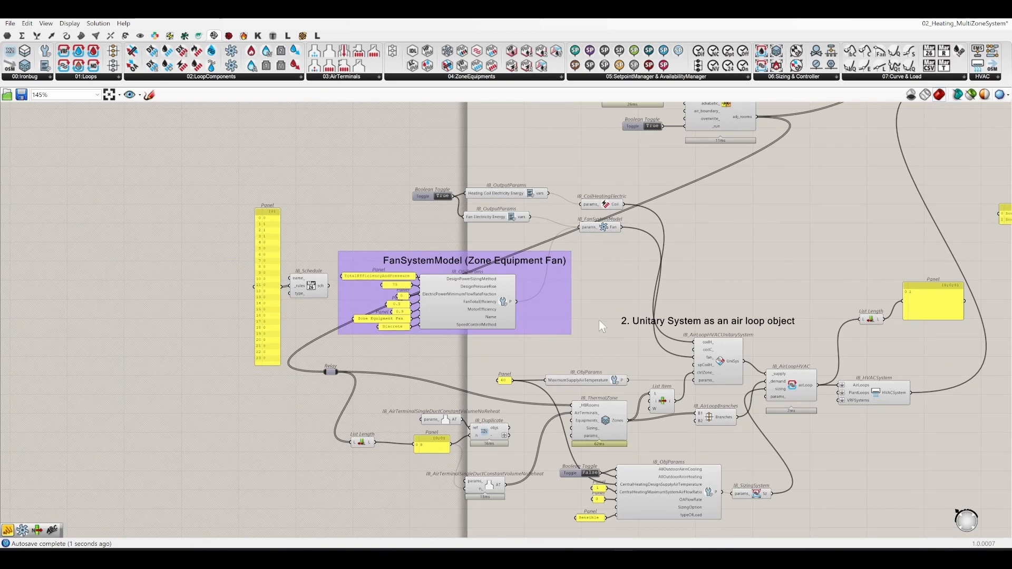
right_click_drag(602, 329, 533, 317)
right_click_drag(913, 256, 666, 293)
right_click_drag(787, 200, 460, 344)
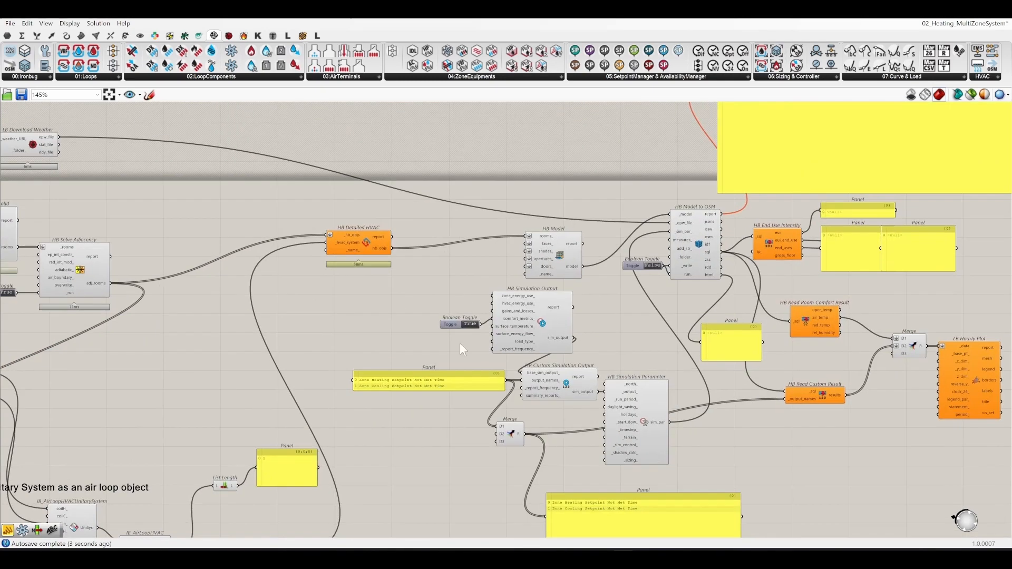
scroll(653, 257, "up", 3)
double_click(646, 264)
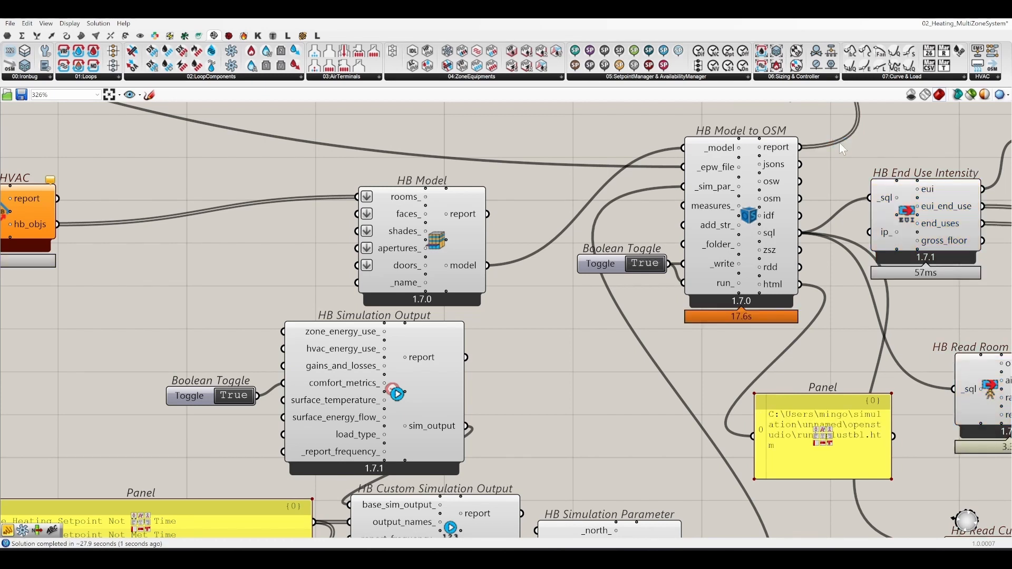
Review the simulation report, the end use intensity panels and the results output of HB Read Custom Result.
scroll(461, 266, "down", 5)
right_click_drag(818, 230, 692, 316)
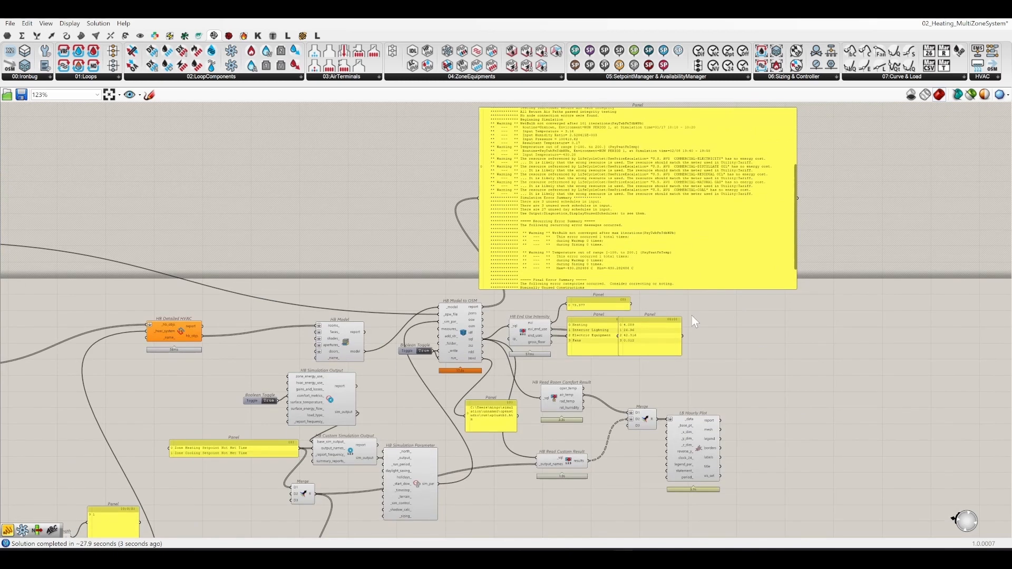
scroll(692, 315, "up", 5)
right_click_drag(617, 418, 691, 352)
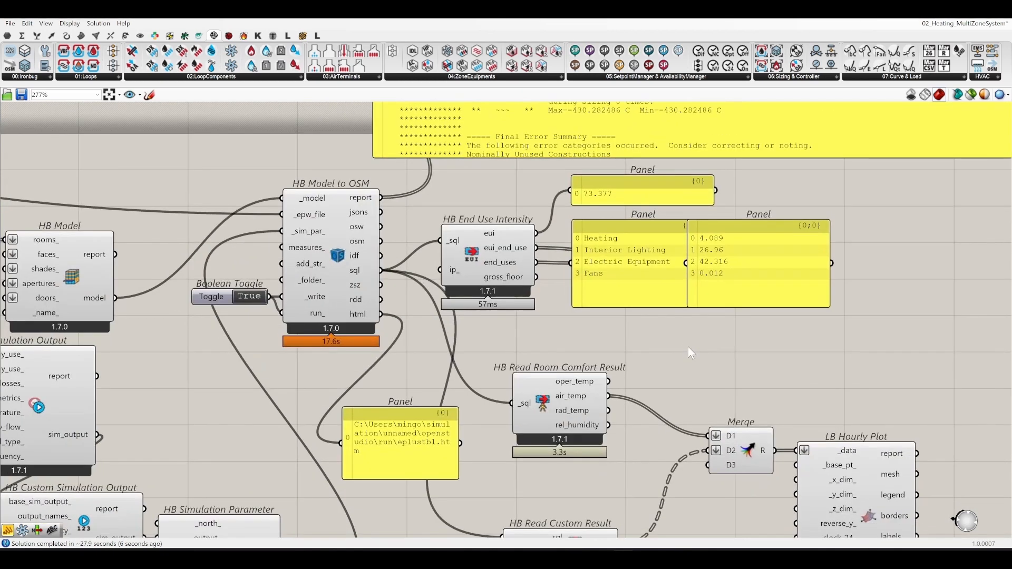
right_click_drag(682, 464, 678, 362)
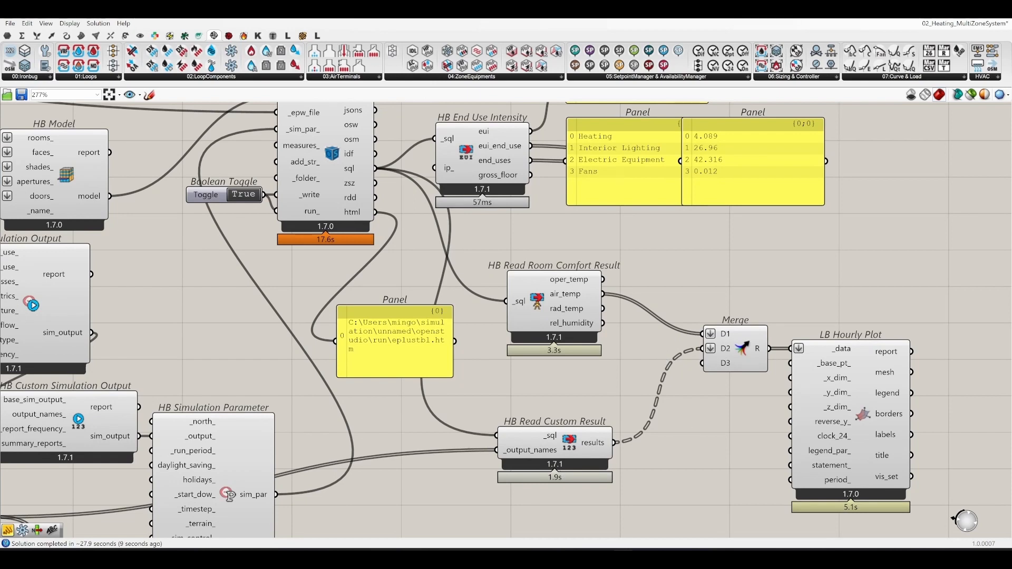
left_click_drag(622, 7, 417, 26)
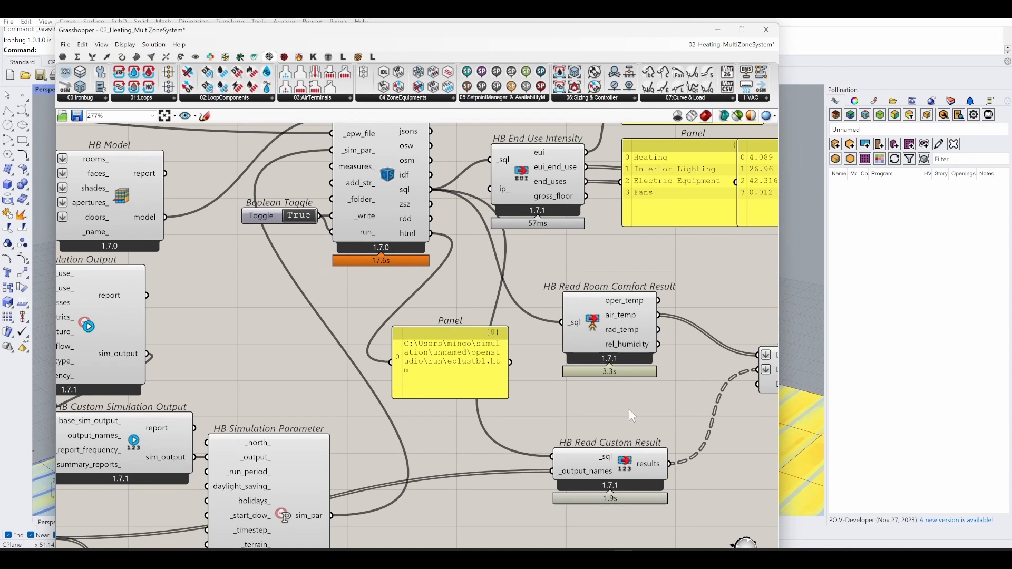
right_click_drag(629, 409, 583, 302)
mouse_move(610, 368)
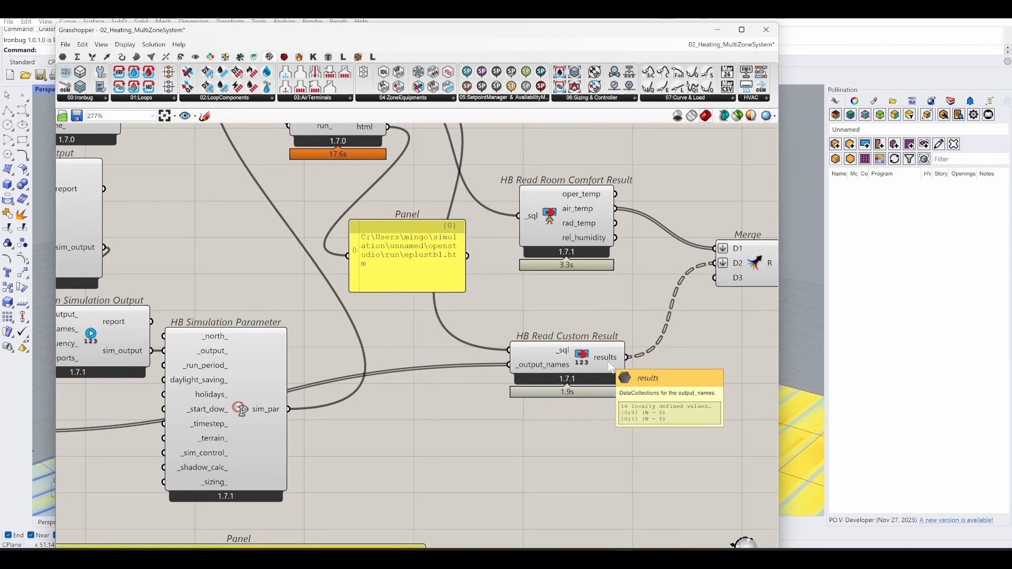
Move the Grasshopper window aside and maximize Rhino's Top viewport over the hourly plots.
left_click_drag(375, 32, 883, 118)
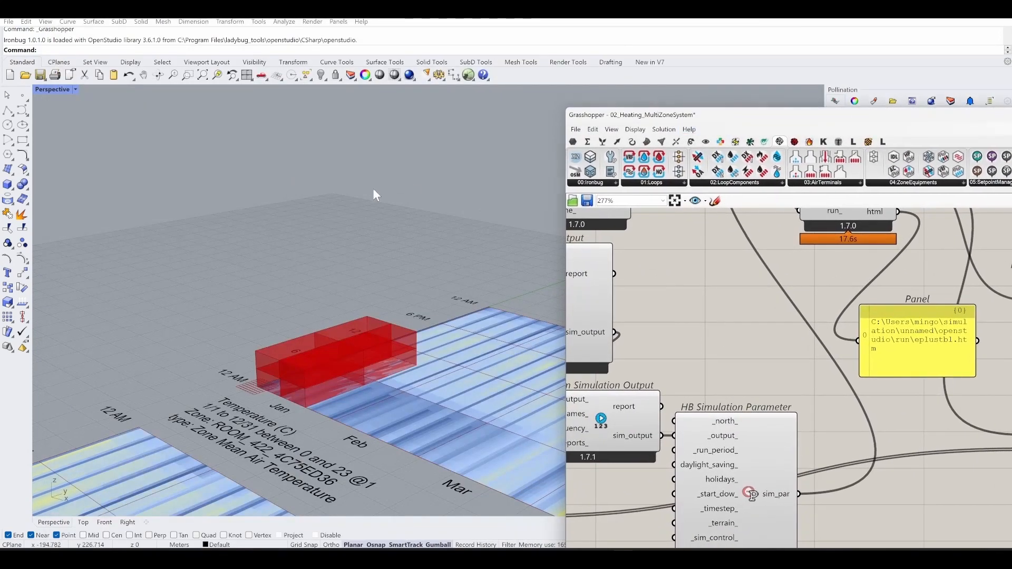
double_click(53, 89)
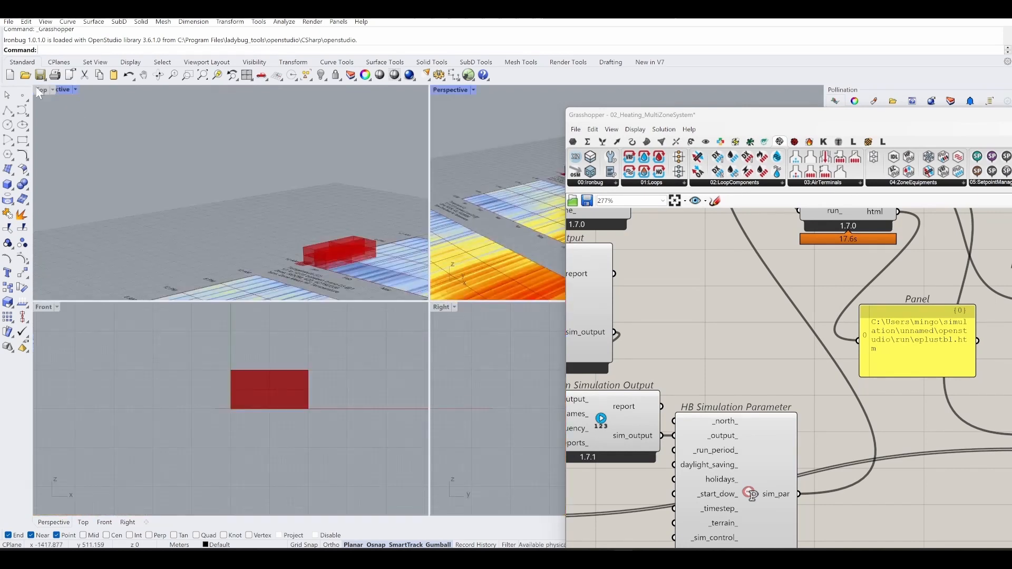
double_click(37, 88)
scroll(206, 167, "down", 3)
right_click_drag(380, 362, 388, 218)
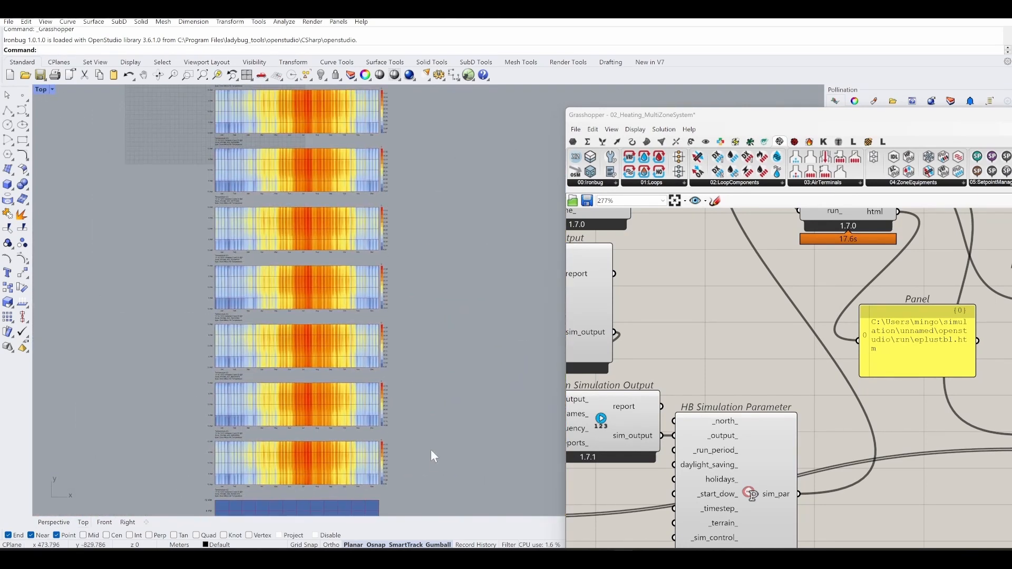
right_click_drag(442, 397, 460, 135)
Examine the Zone Heating Setpoint Not Met Time plots and their legends for ROOM_422 and ROOM_423.
scroll(322, 307, "up", 10)
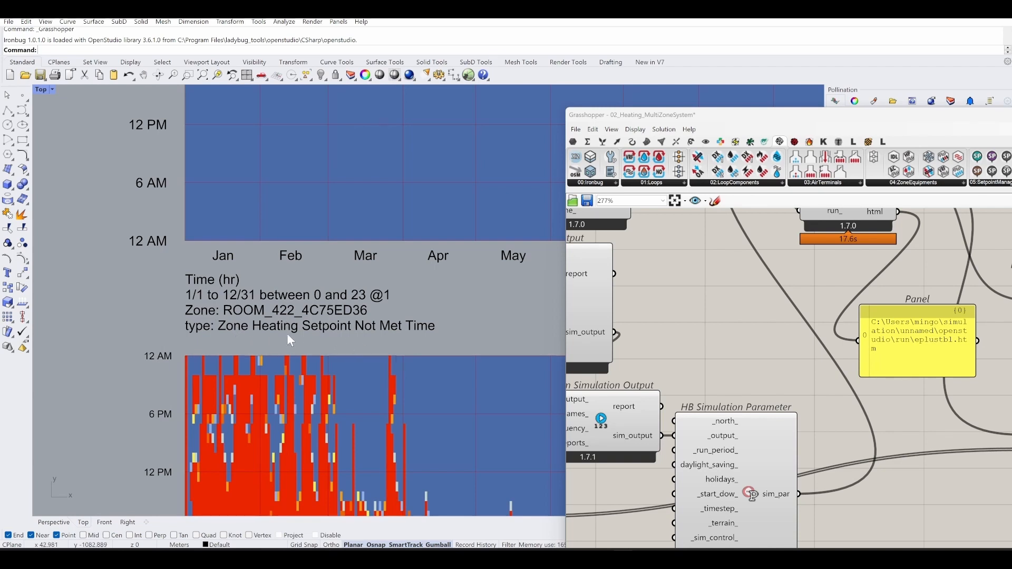
scroll(269, 343, "down", 5)
right_click_drag(368, 345, 295, 210)
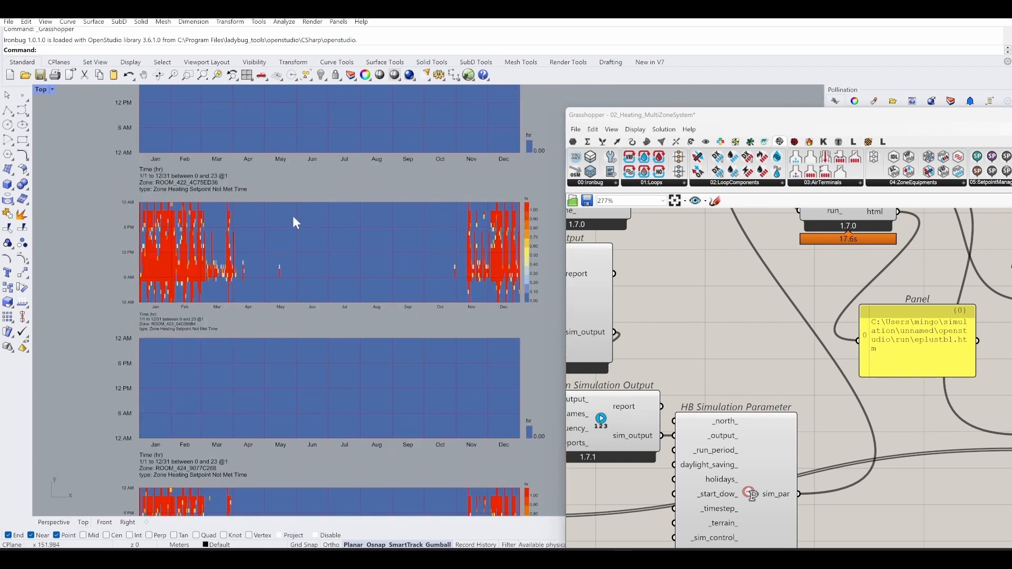
scroll(171, 340, "up", 5)
right_click_drag(228, 330, 264, 354)
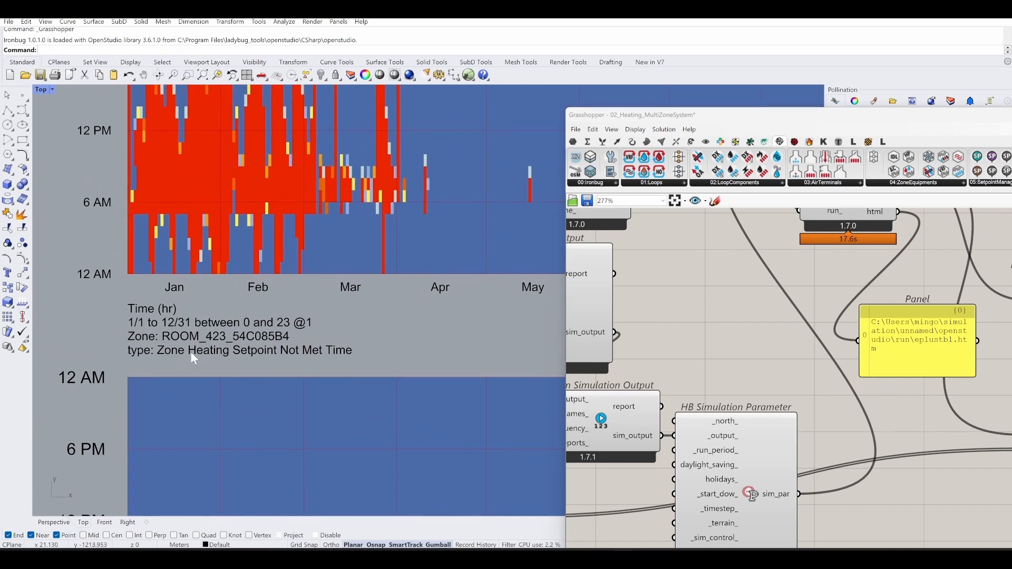
scroll(224, 355, "down", 4)
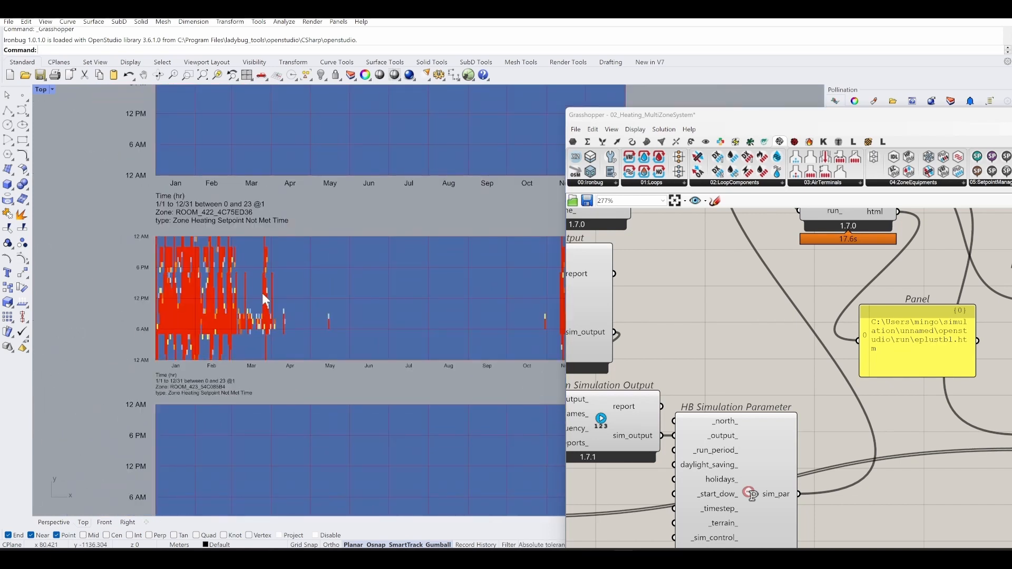
right_click_drag(371, 322, 171, 308)
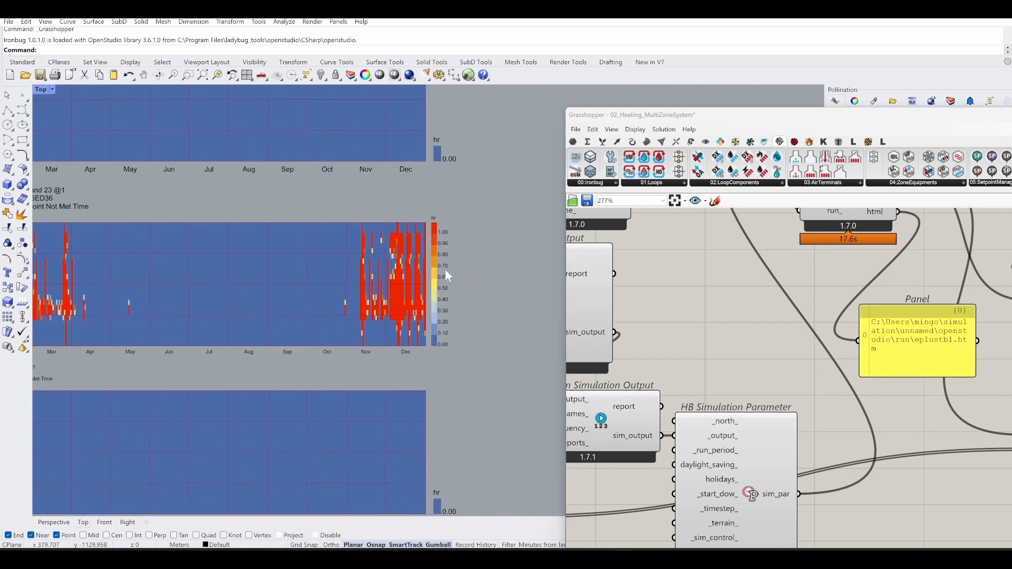
scroll(434, 246, "up", 4)
scroll(496, 272, "down", 9)
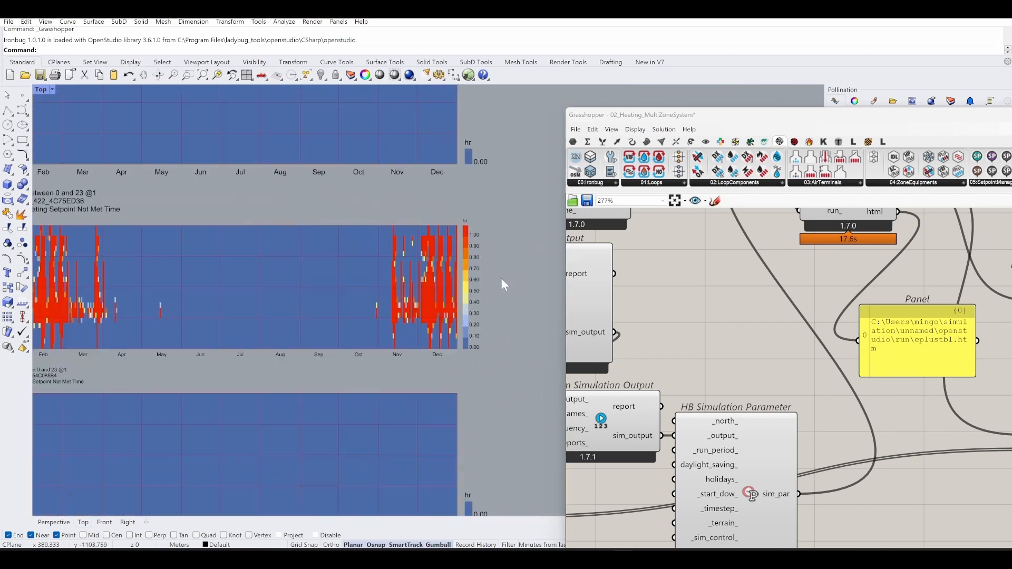
Compare the Zone Heating Setpoint Not Met Time plots of the remaining rooms, from ROOM_424 onward.
right_click_drag(222, 259, 346, 103)
scroll(276, 245, "up", 4)
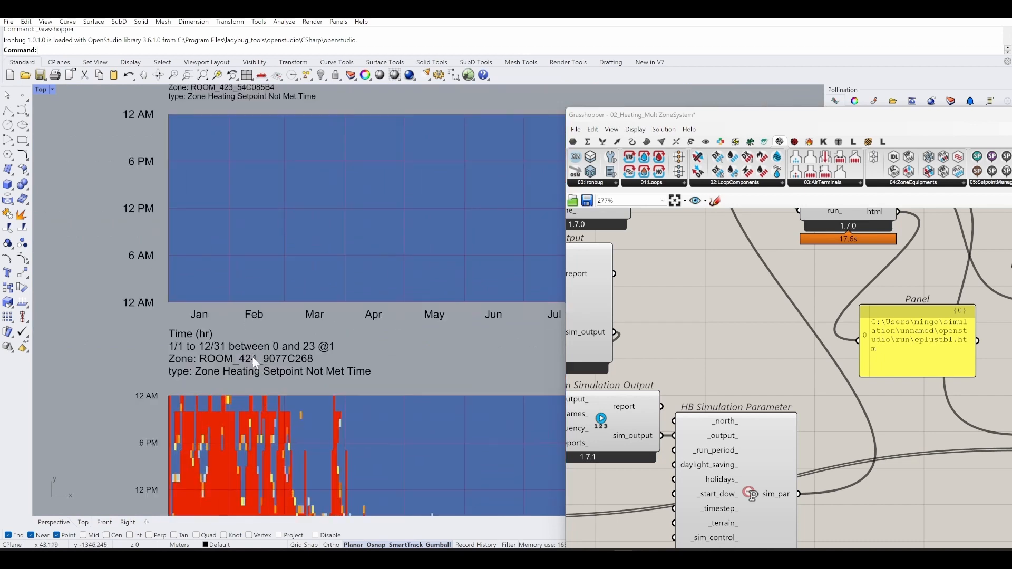
scroll(250, 210, "down", 4)
right_click_drag(312, 343, 226, 225)
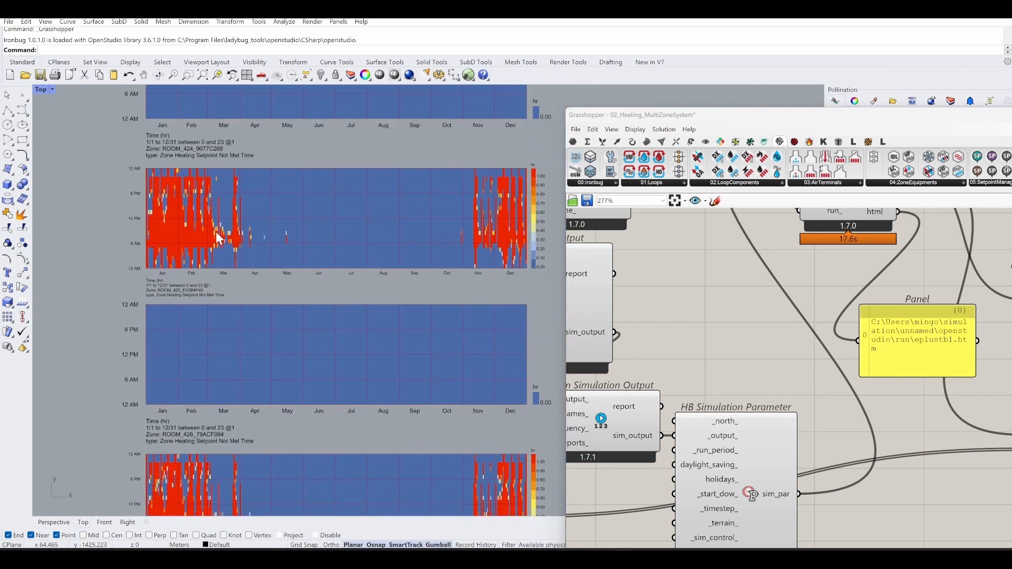
right_click_drag(243, 261, 260, 168)
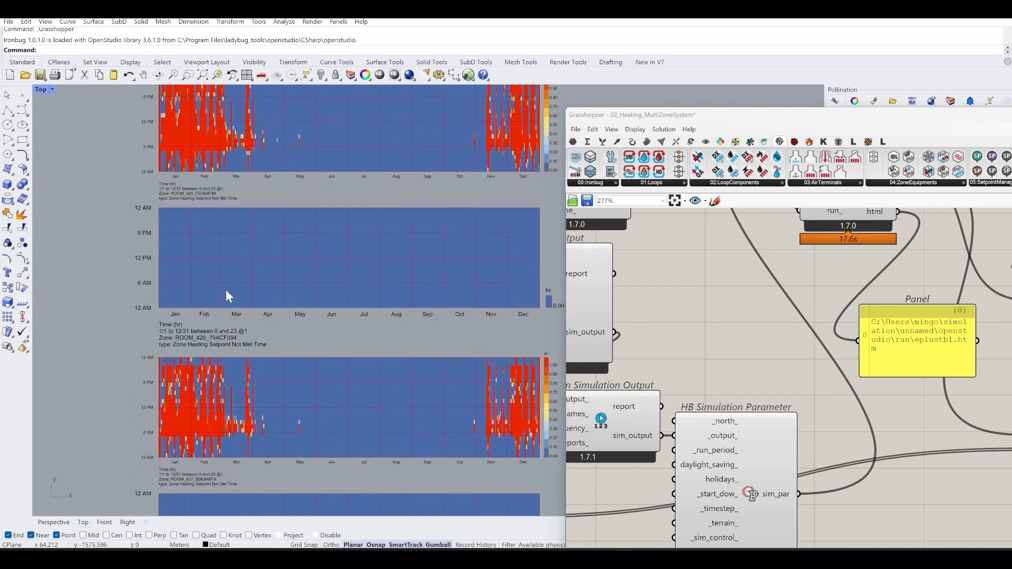
right_click_drag(263, 348, 266, 188)
scroll(251, 205, "down", 4)
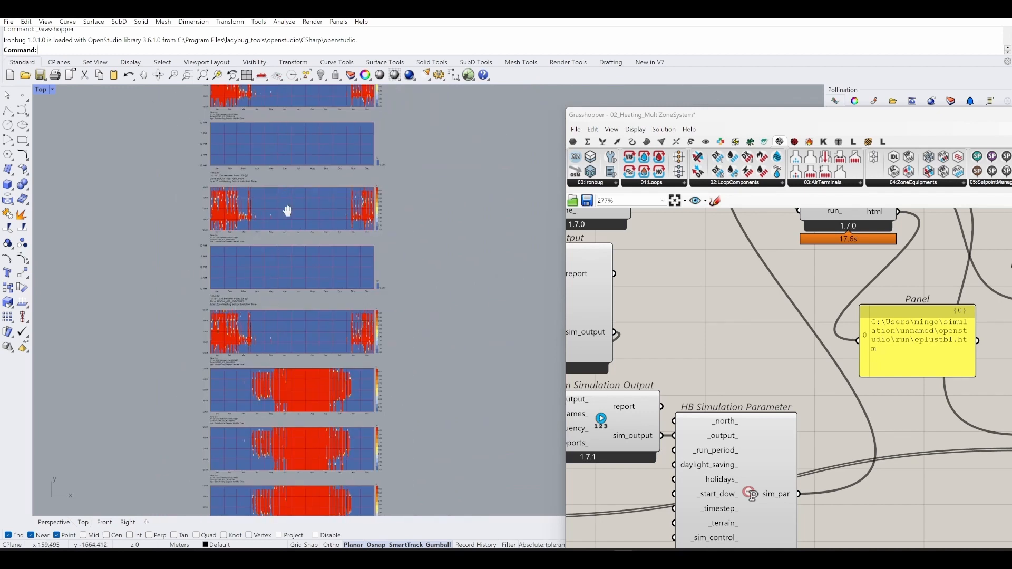
Inspect the Zone Heating Setpoint Not Met Time plot of ROOM_429 and the plots in the series beneath it.
right_click_drag(289, 210, 280, 256)
scroll(214, 431, "up", 5)
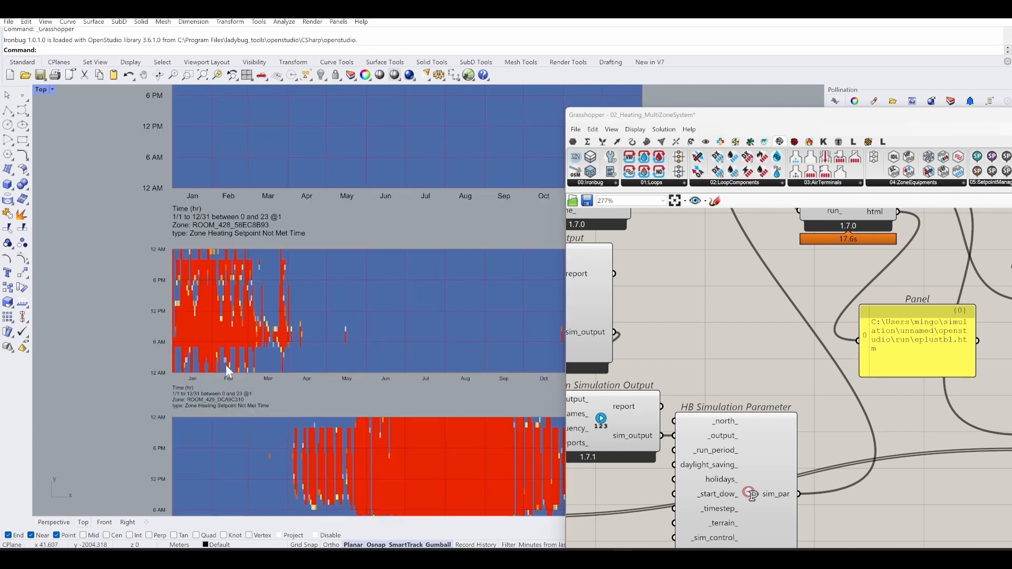
scroll(220, 340, "up", 5)
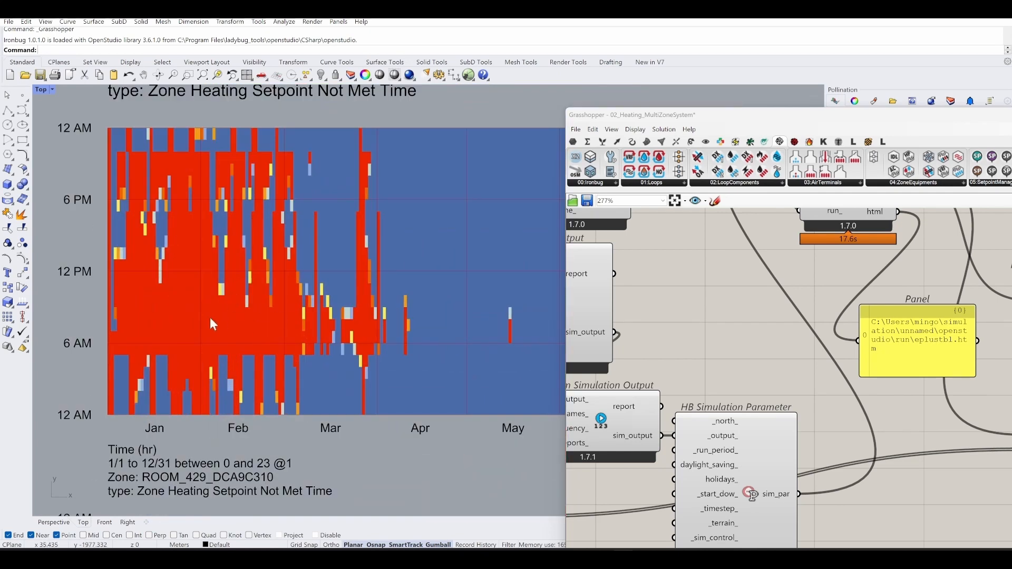
scroll(169, 353, "down", 5)
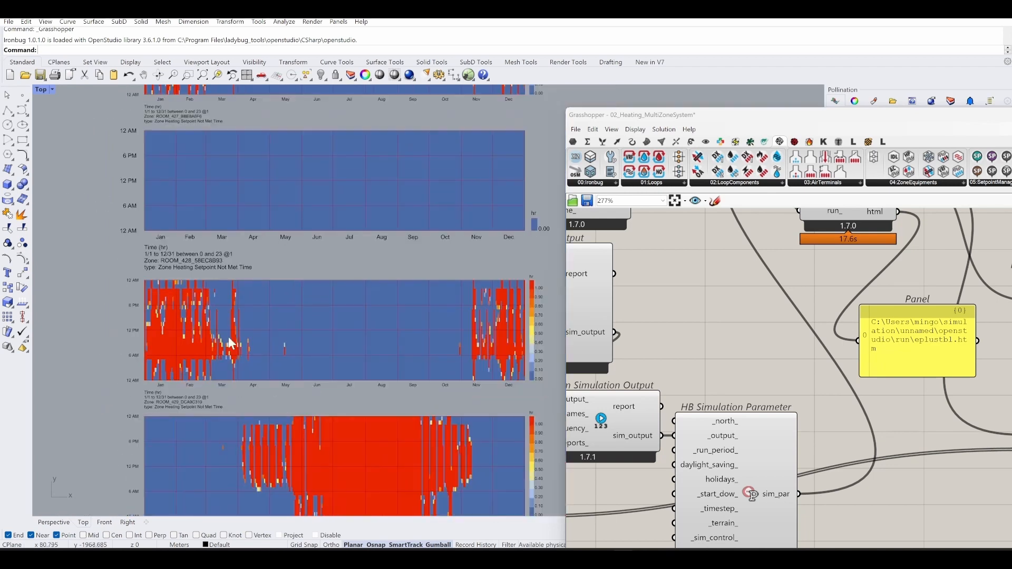
right_click_drag(229, 336, 245, 291)
scroll(245, 291, "down", 5)
right_click_drag(354, 457, 371, 206)
right_click_drag(389, 481, 330, 432)
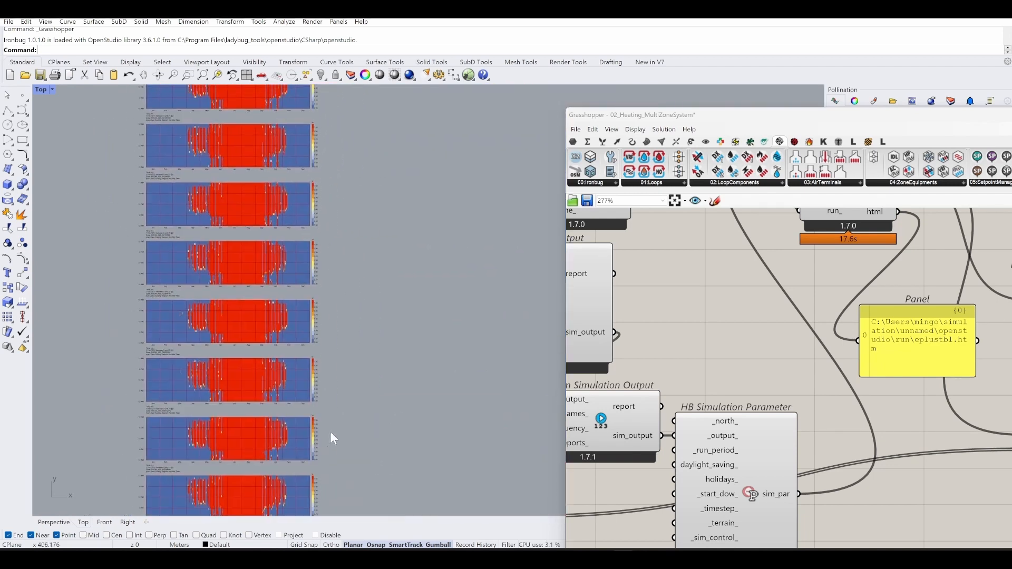
right_click_drag(332, 165, 326, 372)
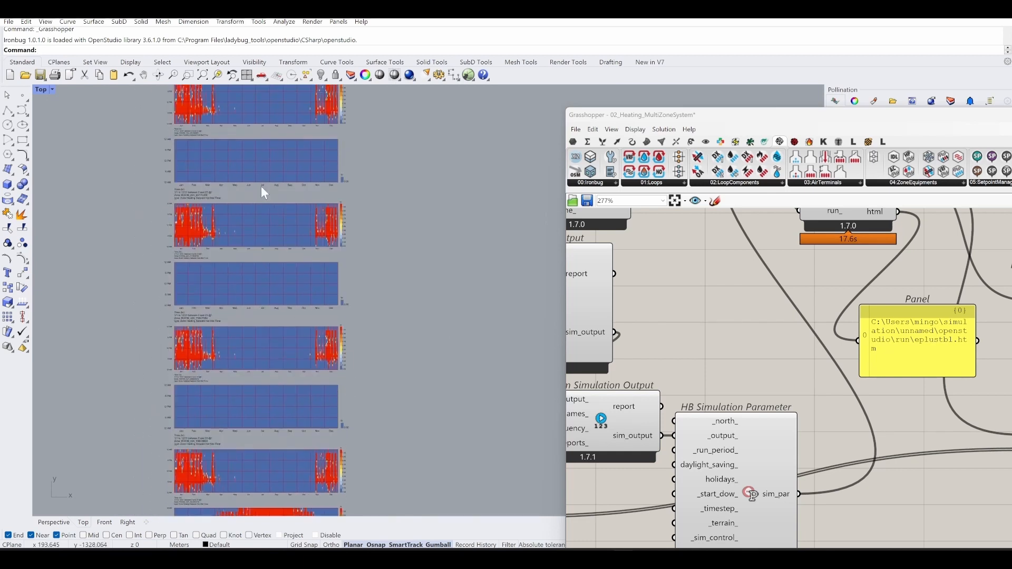
Check ROOM_423's heating setpoint not met plot against the end use results in the HB End Use Intensity panels.
right_click_drag(261, 186, 239, 259)
scroll(280, 300, "up", 5)
scroll(168, 396, "up", 5)
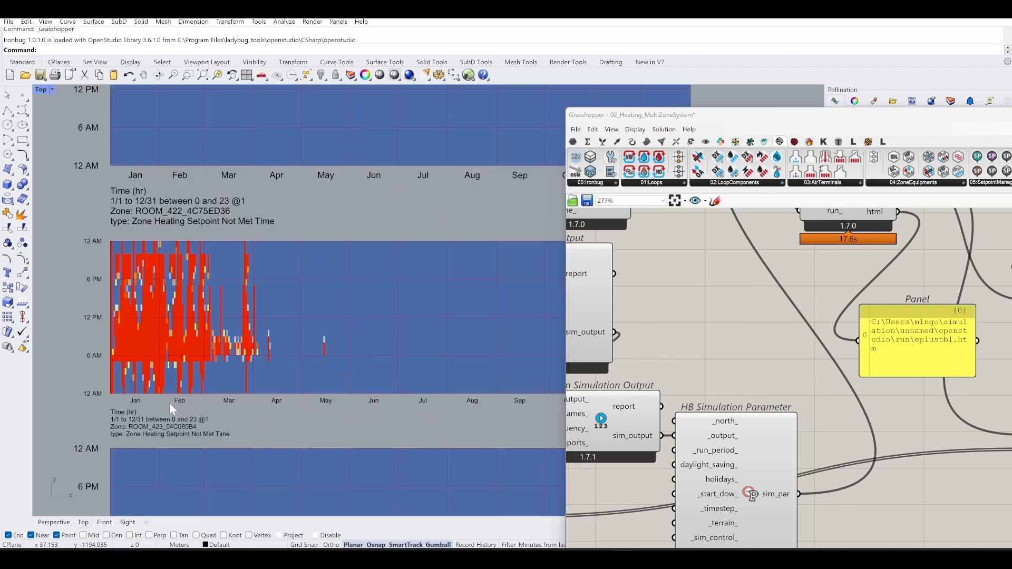
right_click_drag(760, 309, 668, 423)
scroll(670, 417, "down", 4)
scroll(920, 337, "up", 1)
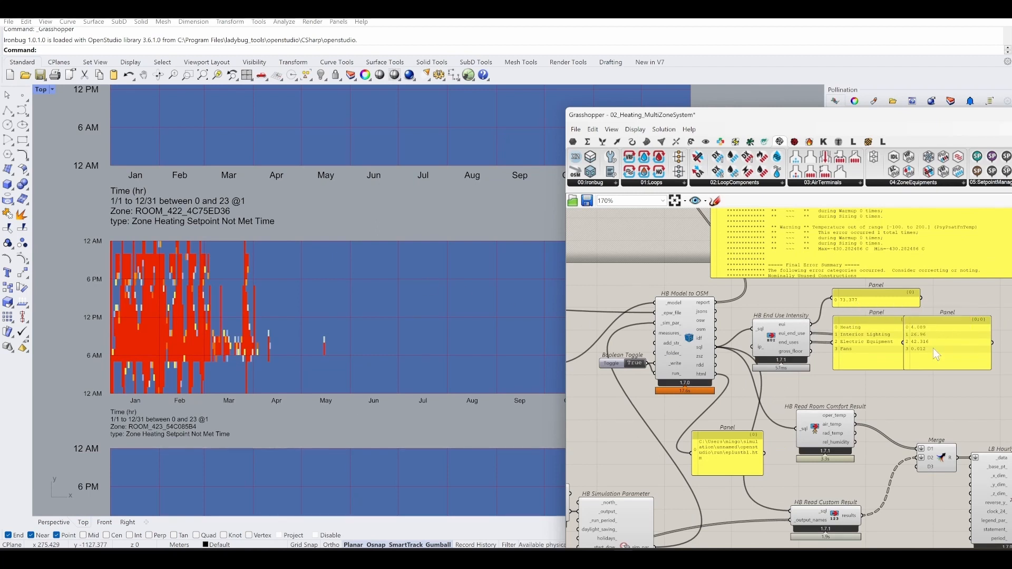
scroll(930, 342, "up", 3)
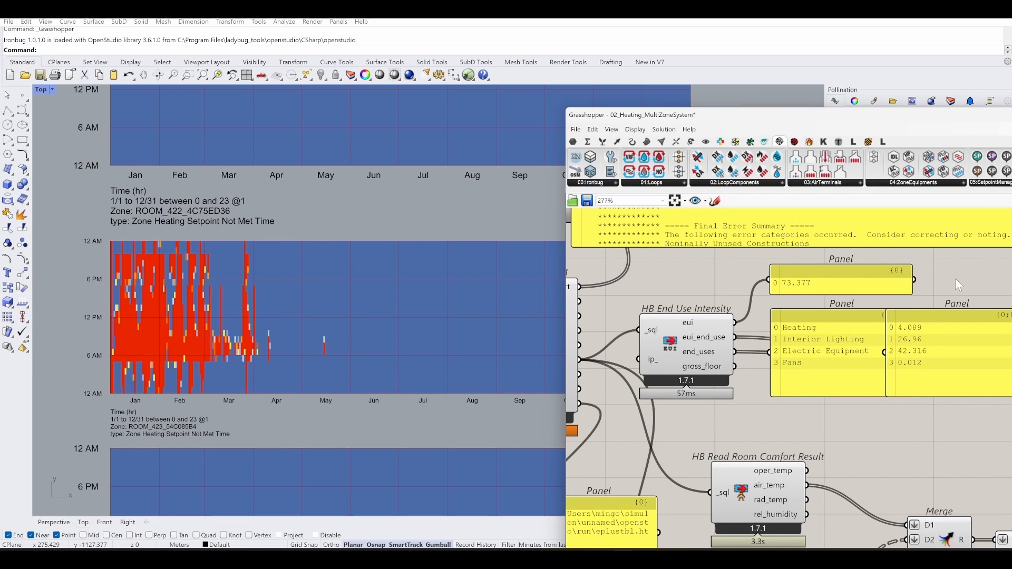
Compare the ROOM_423 setpoint not met plot with the plots of its neighbouring rooms and its January to March hours.
right_click_drag(247, 303, 251, 360)
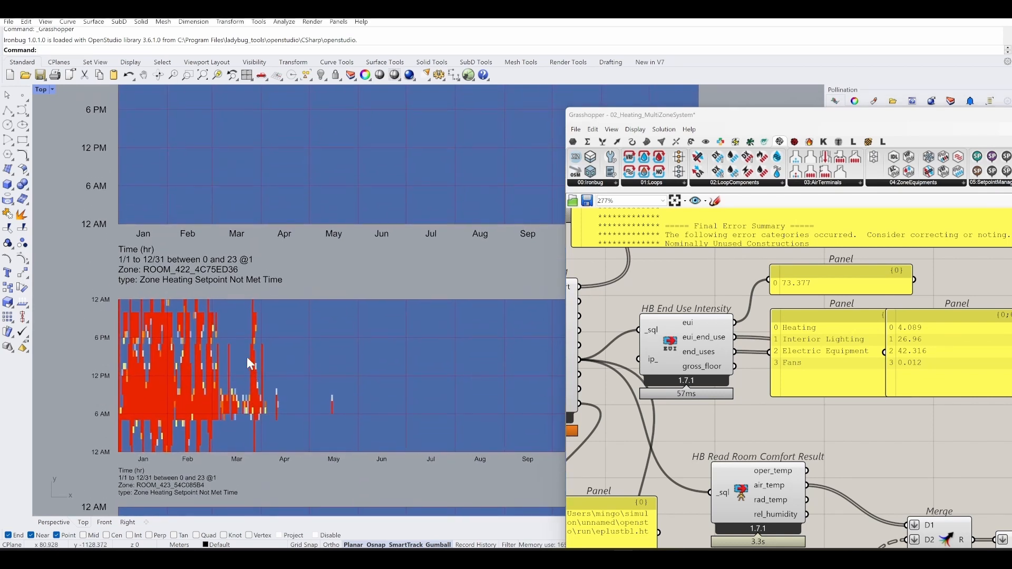
scroll(177, 371, "down", 7)
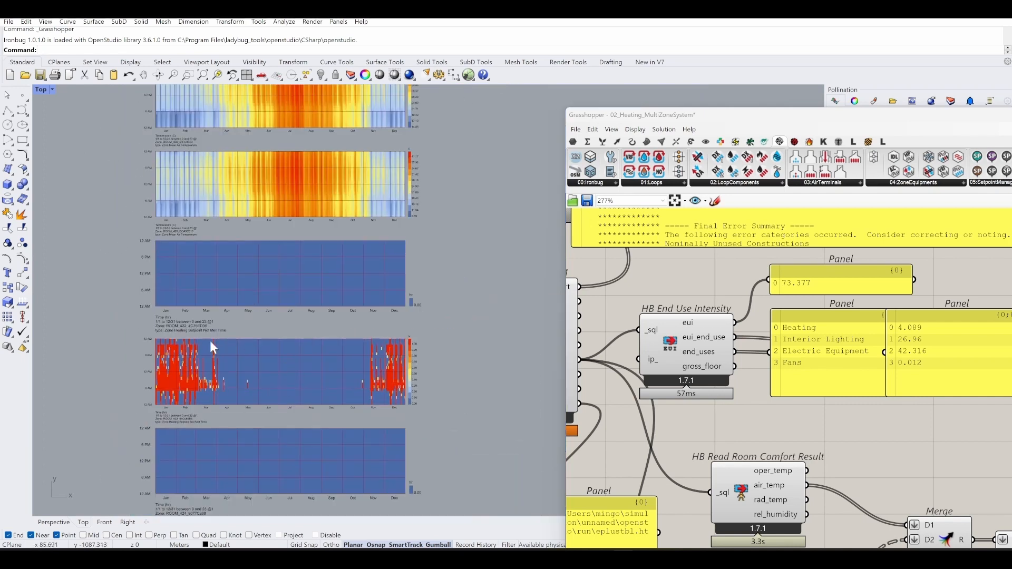
scroll(158, 411, "up", 7)
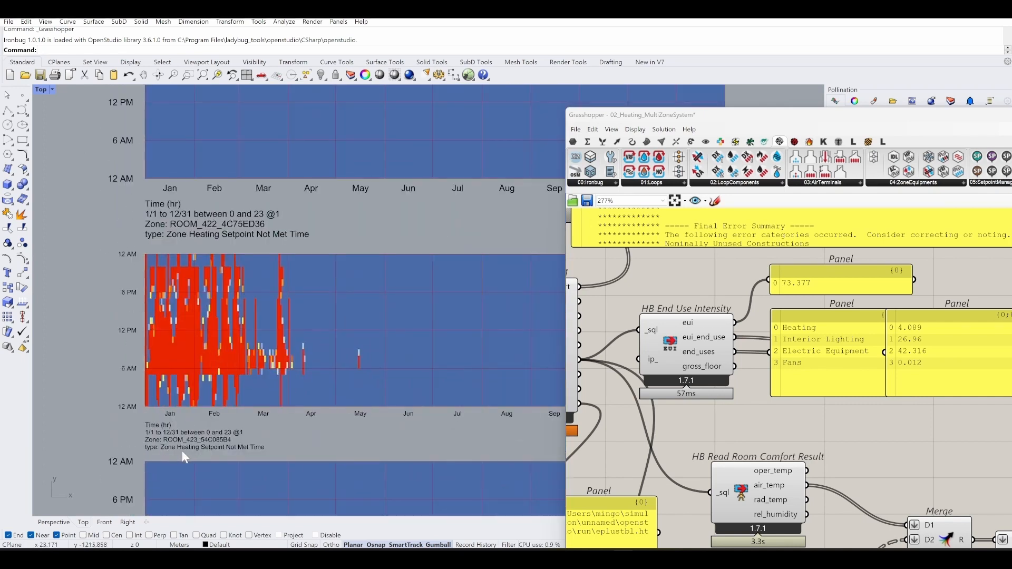
scroll(182, 451, "up", 3)
scroll(258, 312, "down", 7)
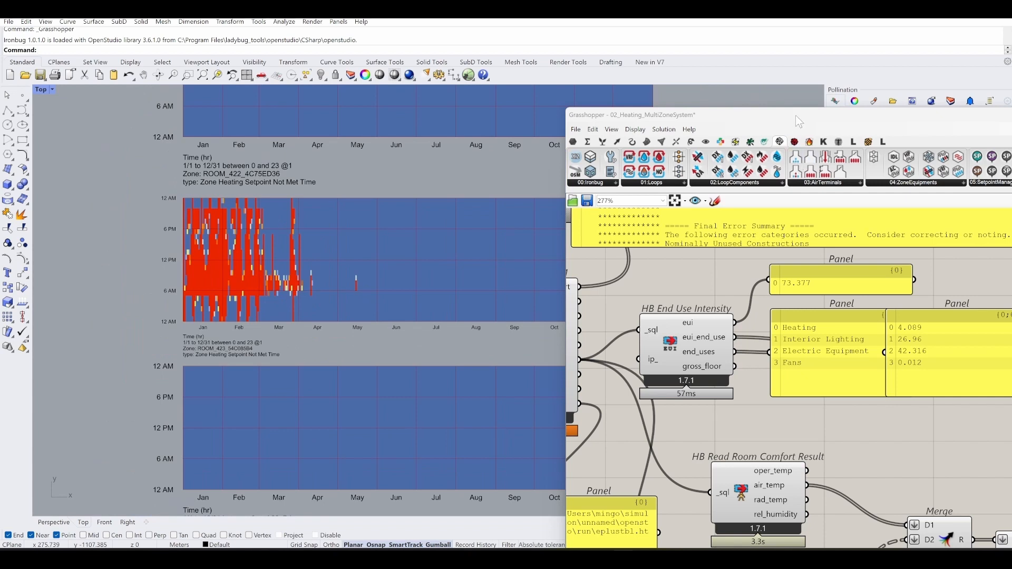
Examine the List Item that feeds the ctrlZone input of IB_AirLoopHVACUnitarySystem from IB_ThermalZone.
left_click_drag(794, 114, 500, 57)
scroll(929, 295, "down", 6)
right_click_drag(485, 422, 870, 290)
scroll(605, 404, "up", 1)
scroll(573, 320, "up", 5)
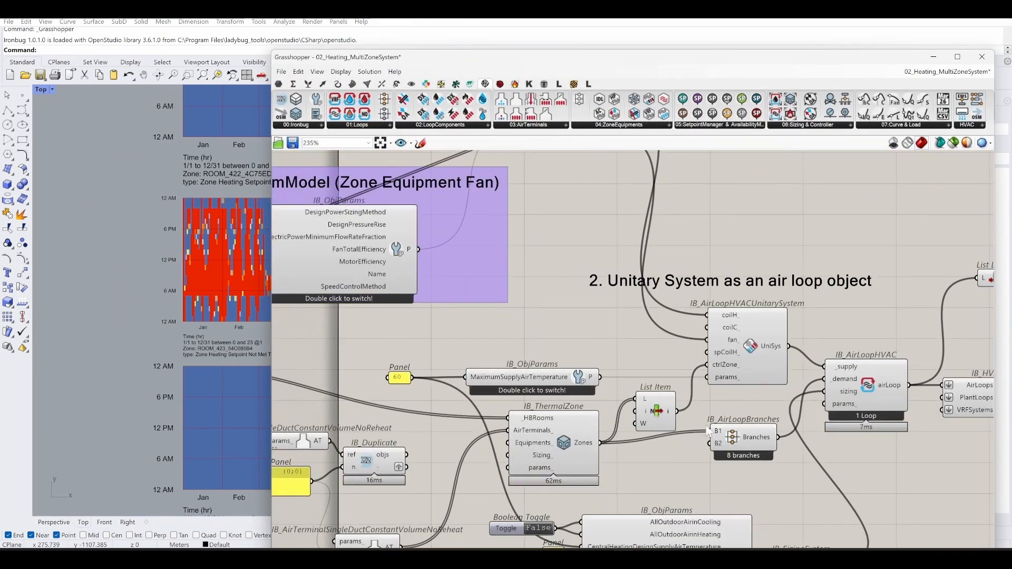
right_click_drag(733, 401, 590, 394)
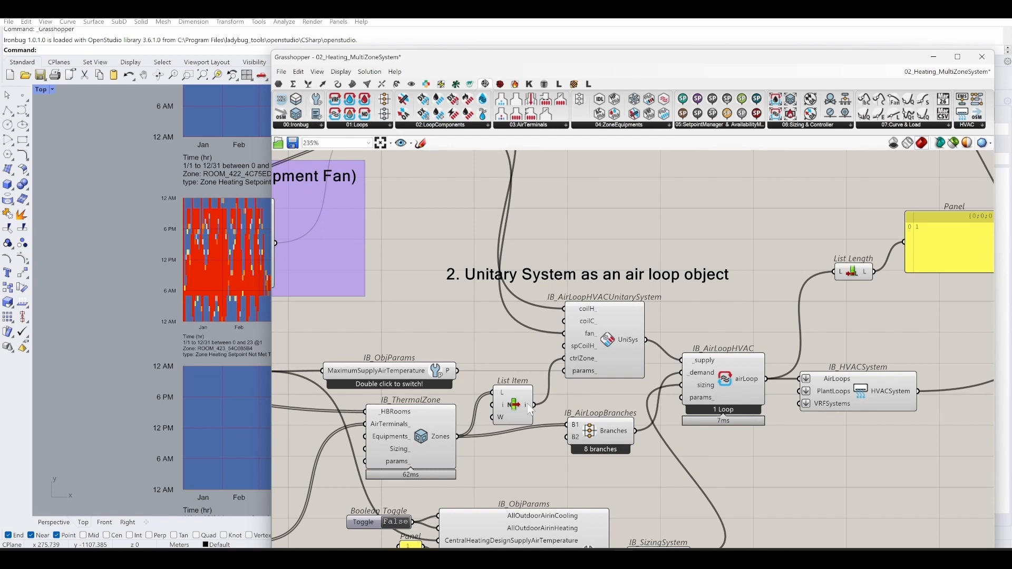
mouse_move(531, 410)
Recheck the Zone Heating Setpoint Not Met Time plots from ROOM_422 to ROOM_424 beside the unitary system definition.
left_click_drag(501, 58, 739, 76)
right_click_drag(220, 304, 188, 296)
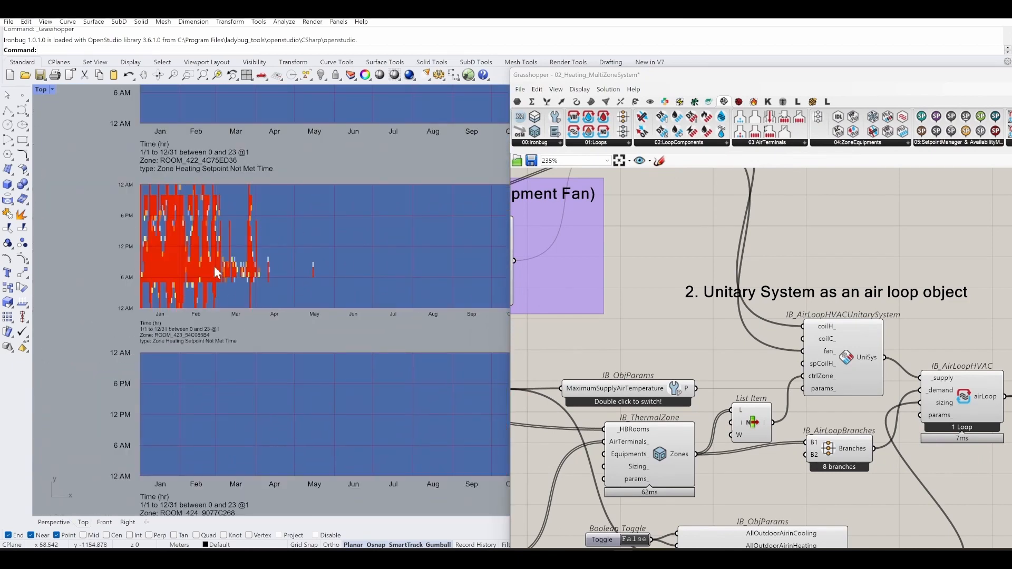
scroll(211, 269, "down", 3)
right_click_drag(264, 352, 291, 270)
scroll(246, 153, "up", 6)
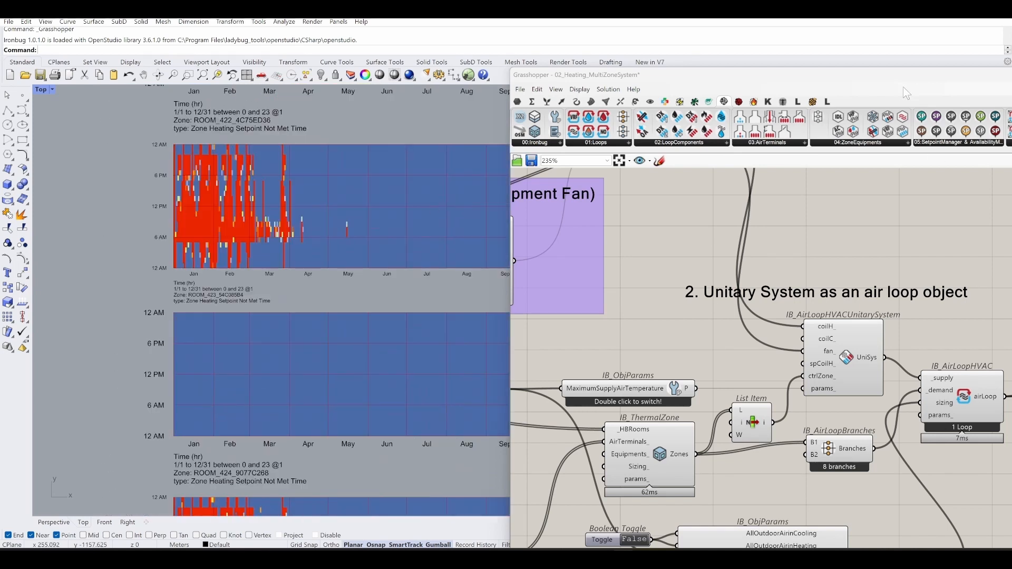
Maximize the Grasshopper window, add an HB Color Room Attributes component and remove the stray HB Visualize by Type component.
left_click_drag(890, 78, 543, 141)
left_click(849, 138)
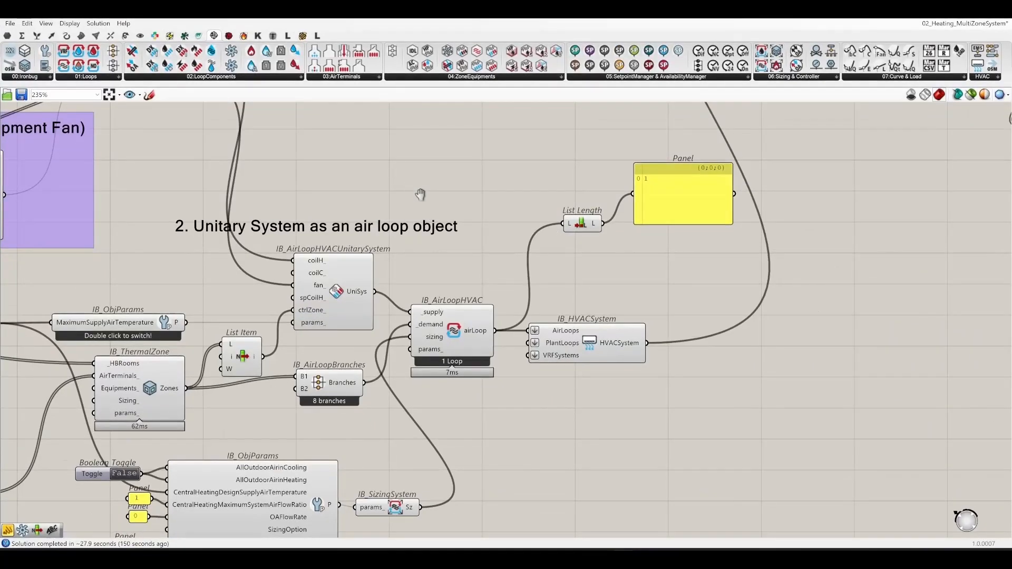
right_click_drag(384, 165, 542, 324)
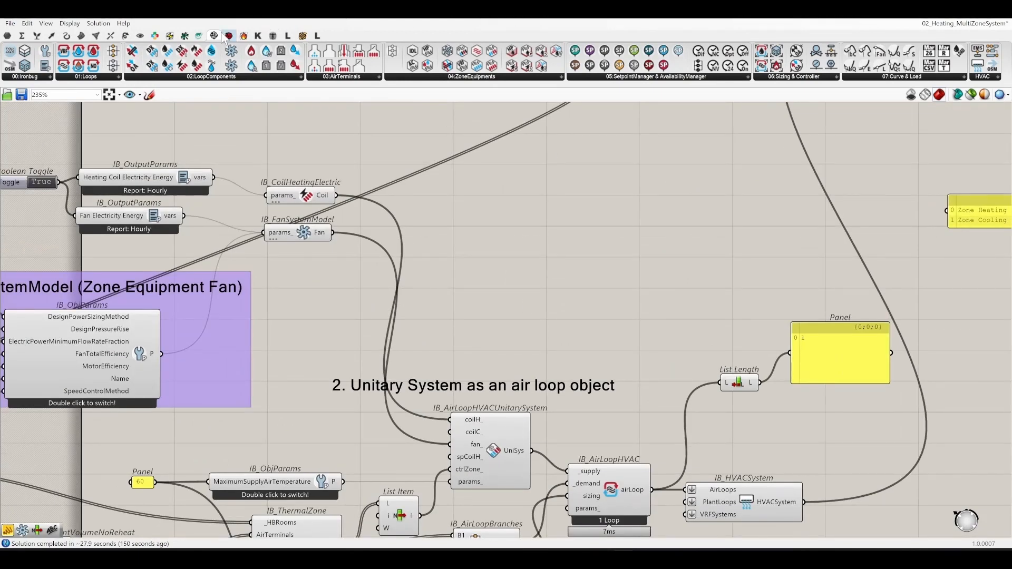
left_click(304, 37)
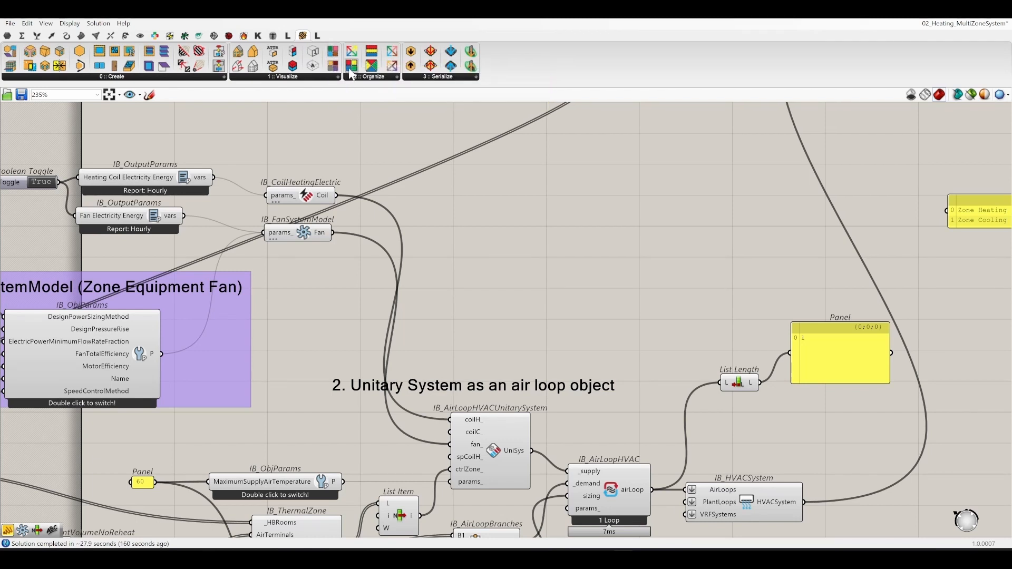
left_click_drag(332, 66, 596, 295)
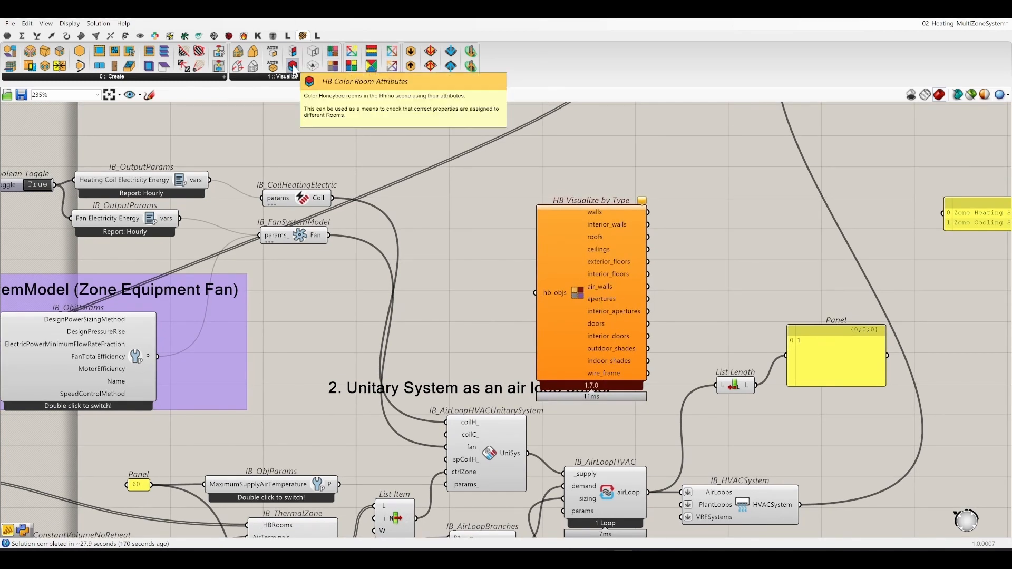
left_click_drag(294, 66, 406, 233)
left_click(575, 285)
key("Delete")
Move HB Color Room Attributes near HB Solve Adjacency and connect the adj_rooms output to its _rooms_model input.
scroll(417, 343, "down", 5)
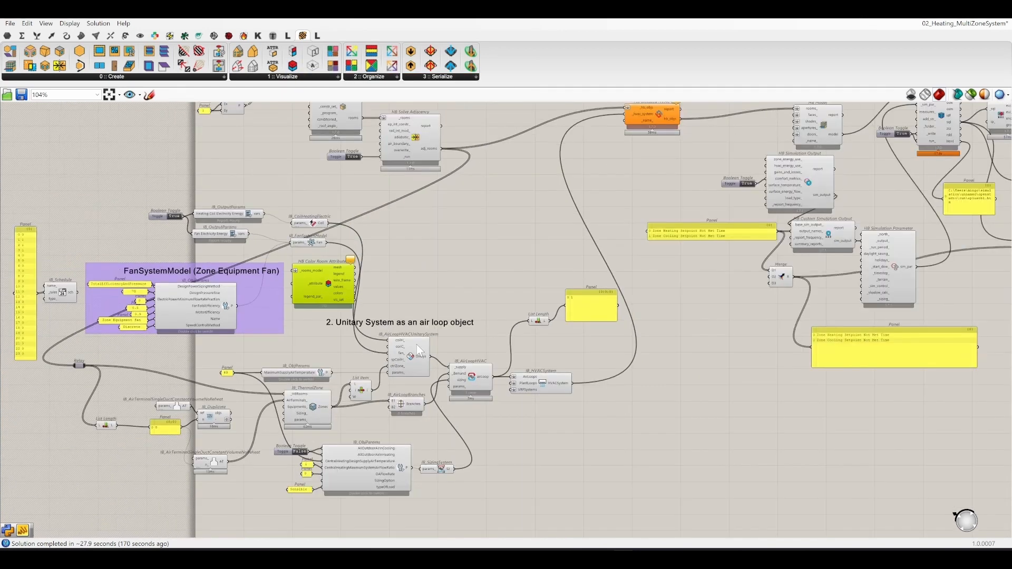
scroll(327, 323, "down", 1)
left_click_drag(327, 294, 489, 116)
scroll(414, 284, "up", 4)
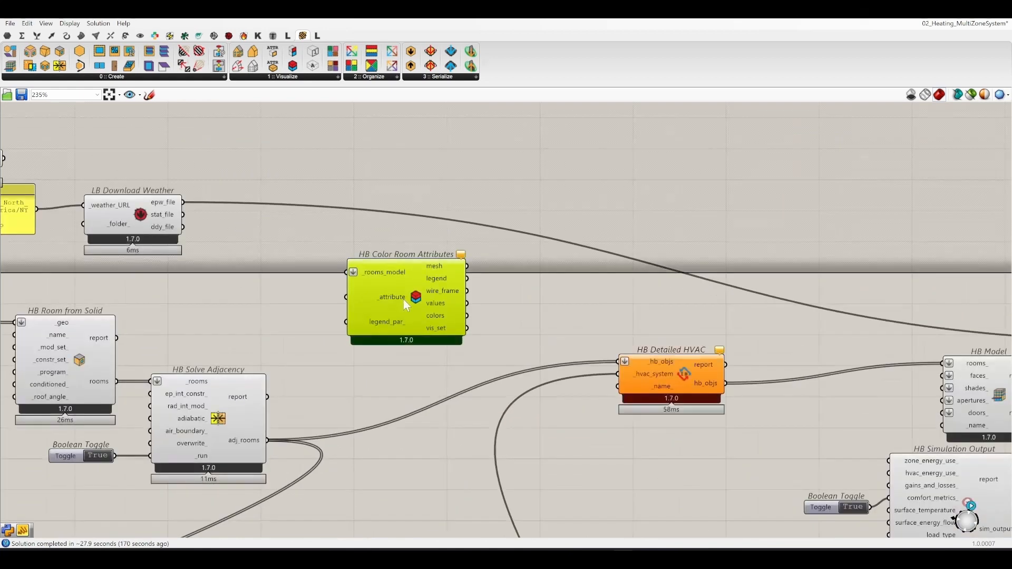
left_click_drag(403, 300, 493, 314)
left_click_drag(437, 288, 268, 441)
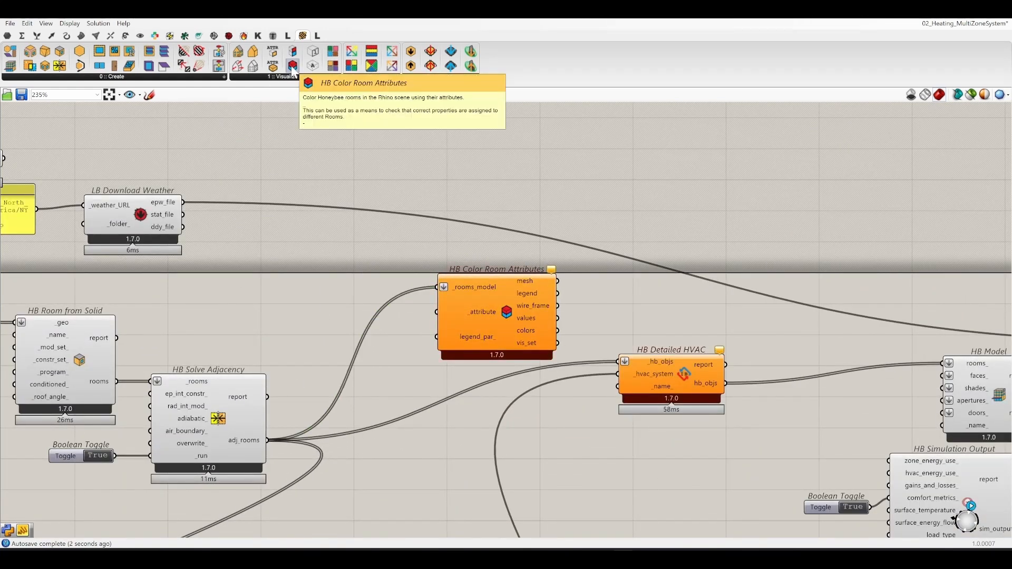
Add an HB Room Attributes list set to Display Name and connect it to the _attribute input of HB Color Room Attributes.
left_click_drag(273, 66, 261, 328)
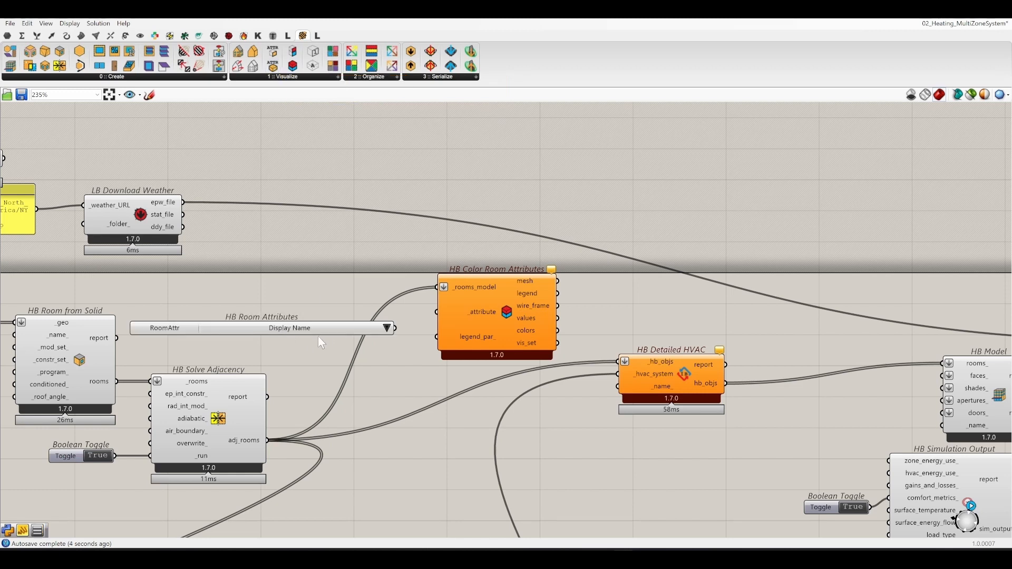
left_click(387, 328)
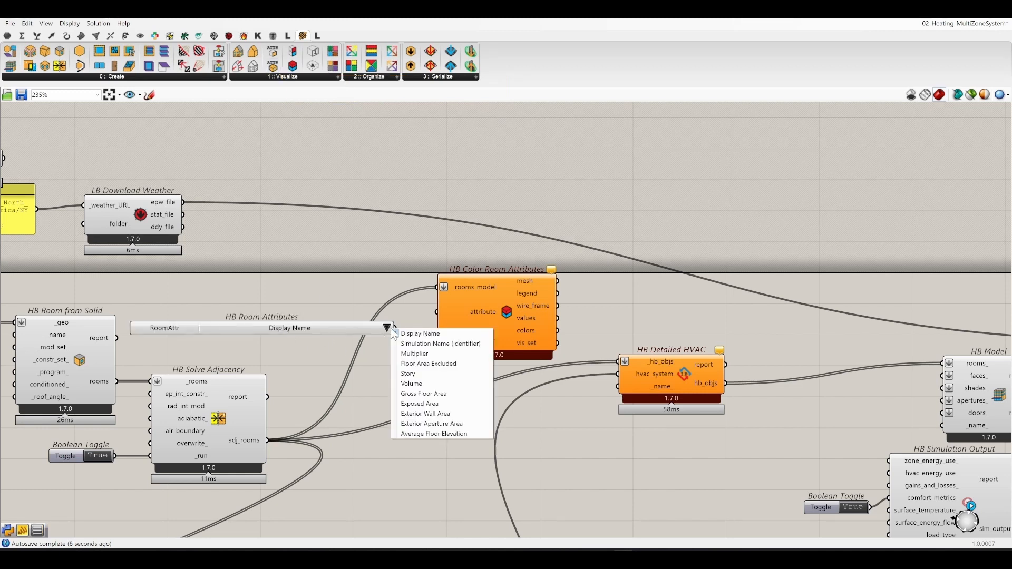
left_click(397, 333)
left_click_drag(396, 330, 438, 312)
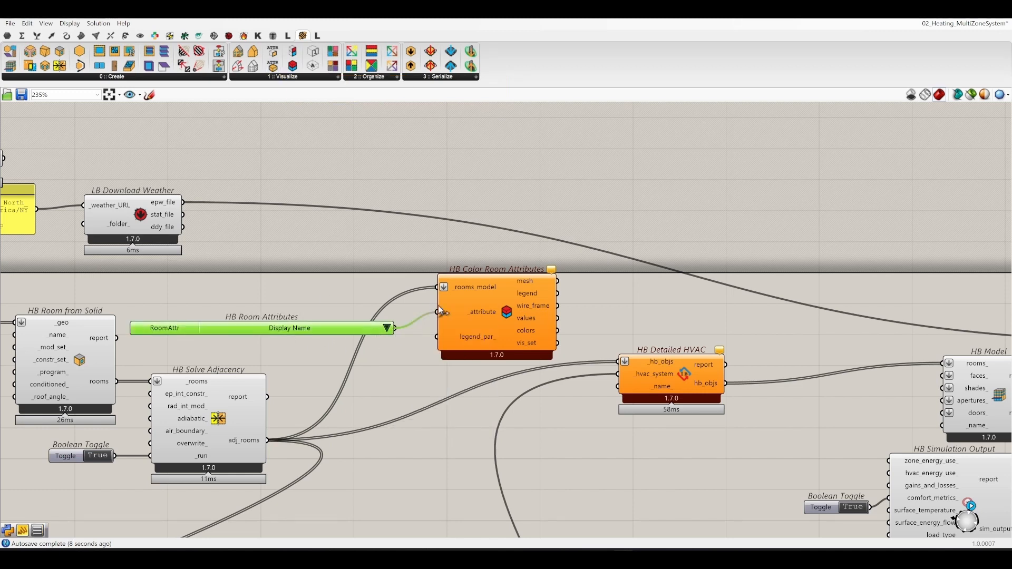
left_click(399, 376)
left_click(488, 334)
Uncover Rhino, restore its four-viewport layout and orbit the Perspective view around the room model.
left_click_drag(475, 12, 841, 299)
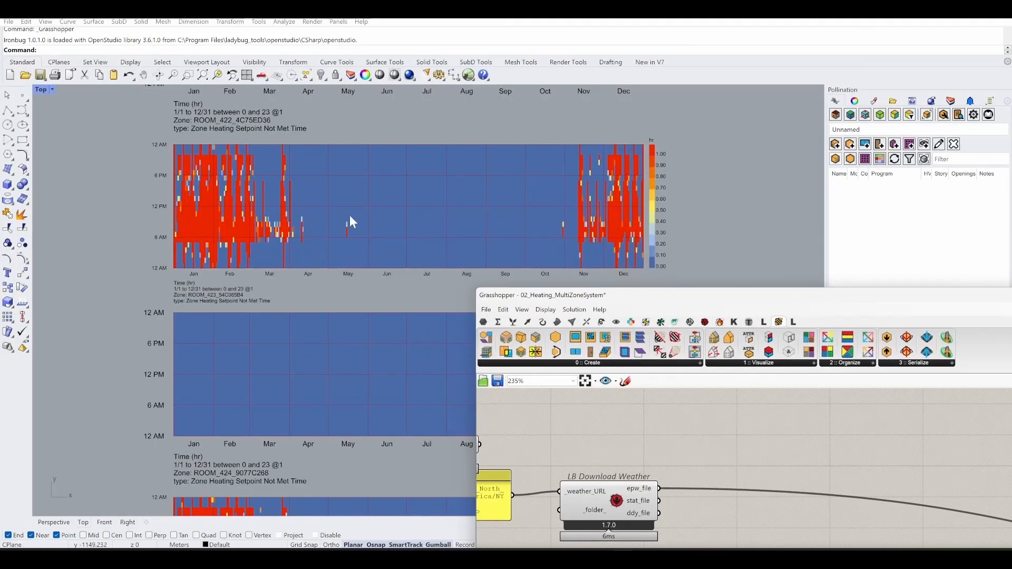
scroll(343, 254, "down", 5)
right_click_drag(321, 443, 314, 481)
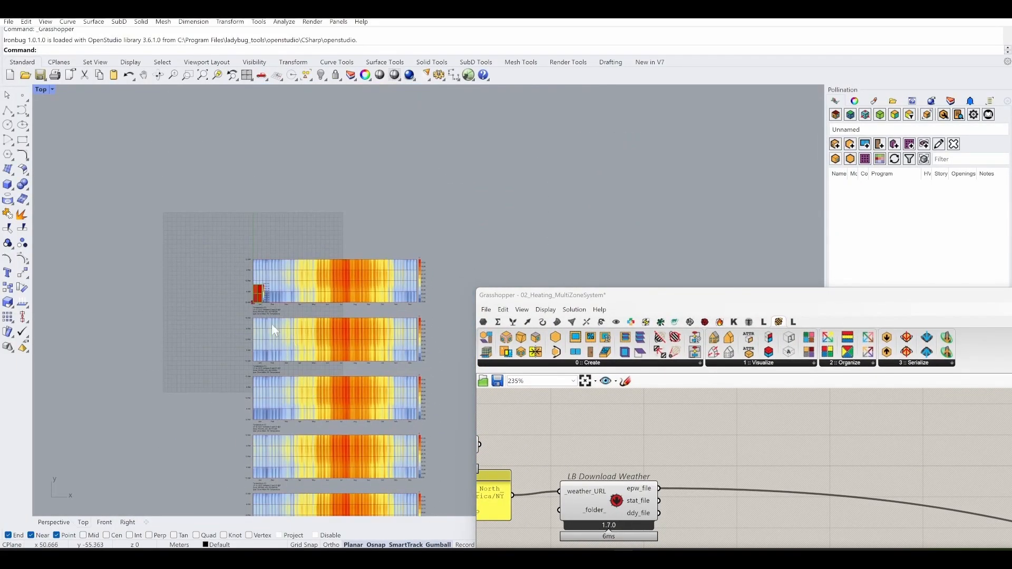
scroll(266, 311, "up", 15)
double_click(41, 88)
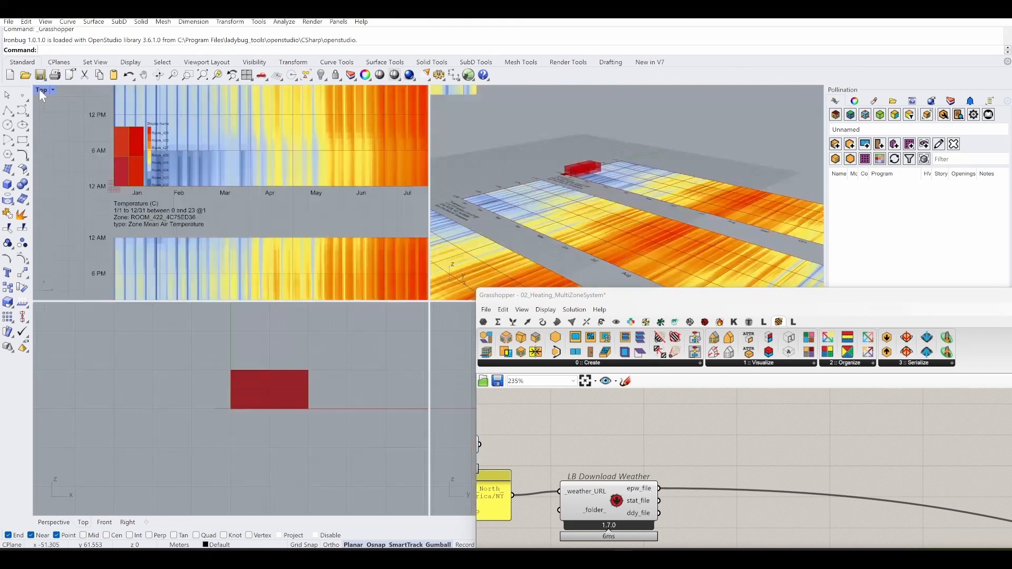
left_click(604, 166)
scroll(604, 166, "up", 3)
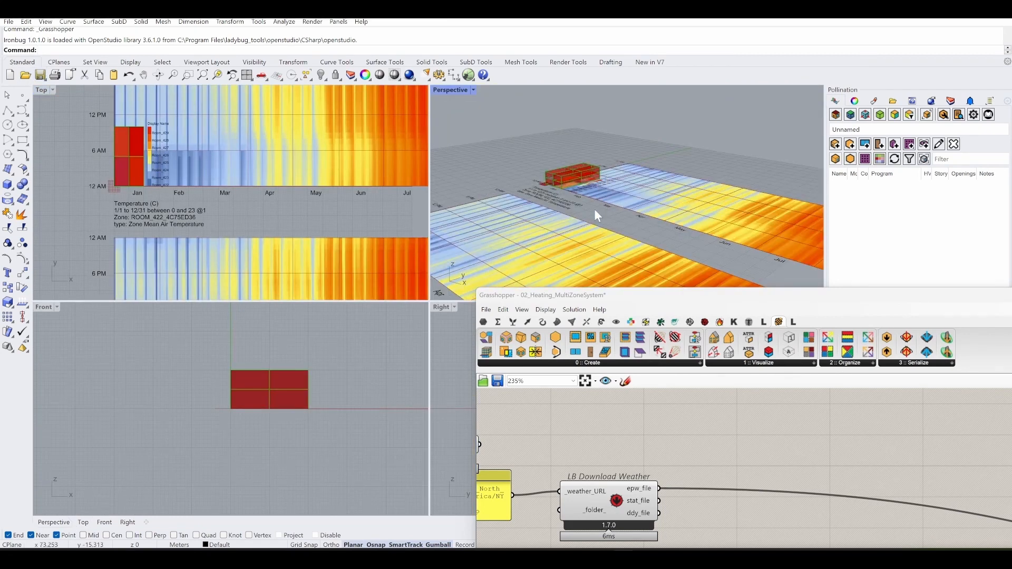
right_click_drag(590, 179, 600, 204)
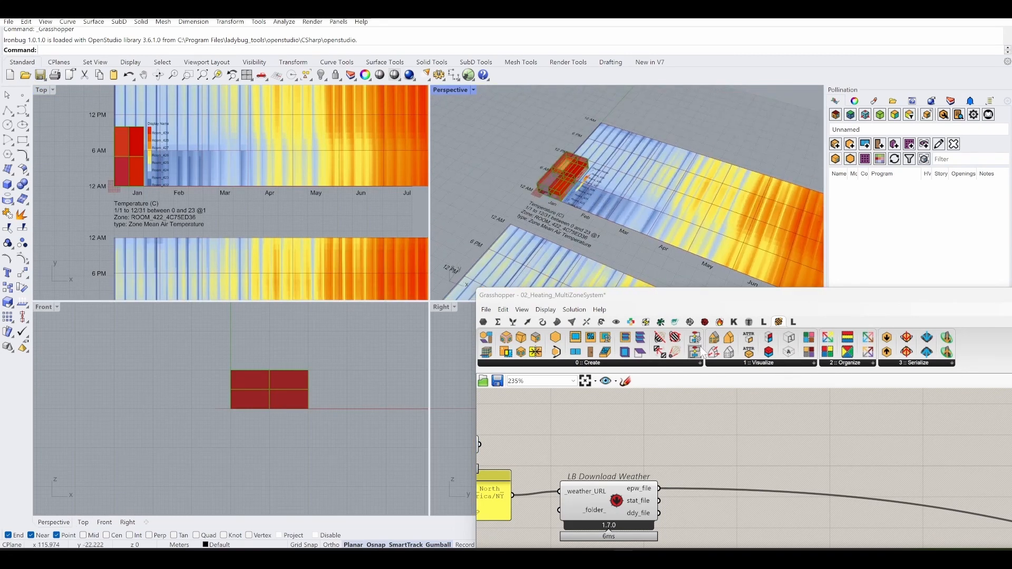
Turn off the preview of the Brep, rectangular array and Move components that generate the room geometry.
left_click_drag(714, 298, 711, 163)
right_click_drag(697, 403, 959, 407)
scroll(959, 407, "down", 5)
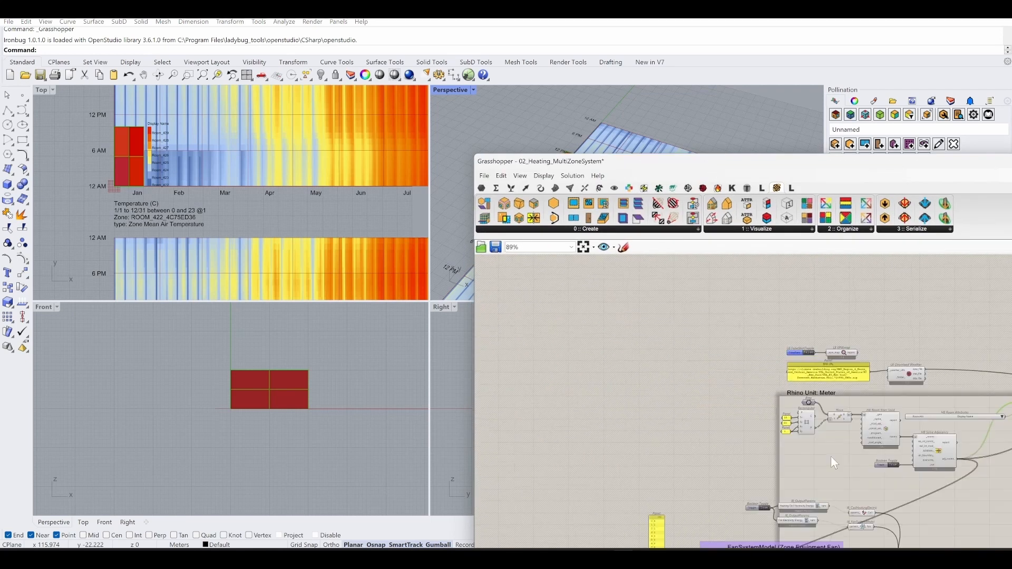
scroll(833, 458, "up", 3)
left_click_drag(841, 467, 675, 351)
middle_click(662, 394)
left_click(696, 360)
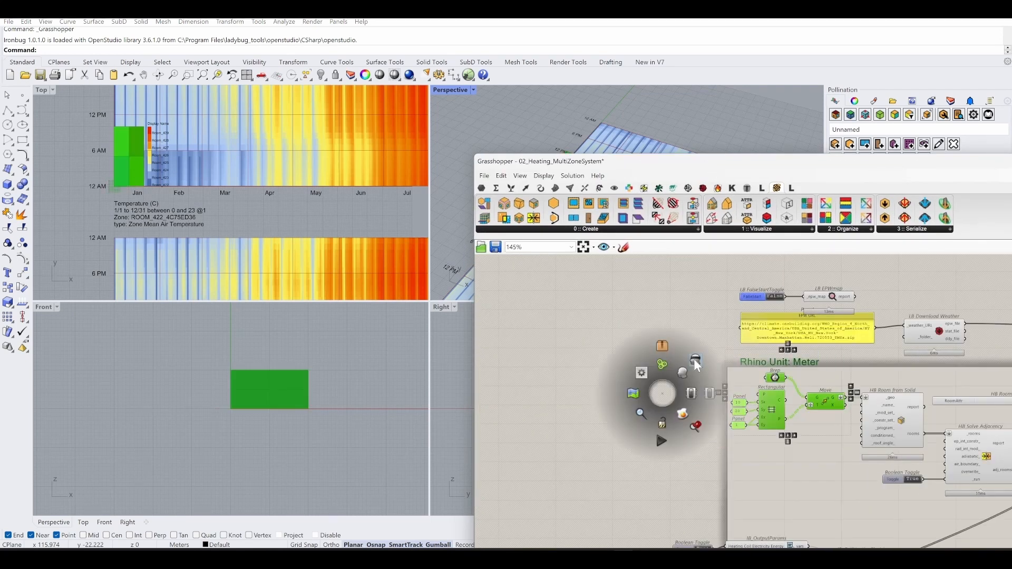
left_click_drag(724, 165, 693, 344)
mouse_move(695, 280)
right_mouse_down()
mouse_move(712, 261)
mouse_move(688, 269)
right_mouse_up()
Turn off the preview of the LB Hourly Plot component so its charts no longer cover the room model.
left_click_drag(730, 340, 389, 216)
scroll(328, 420, "down", 6)
scroll(632, 458, "up", 5)
right_click_drag(637, 462, 558, 454)
left_click(572, 489)
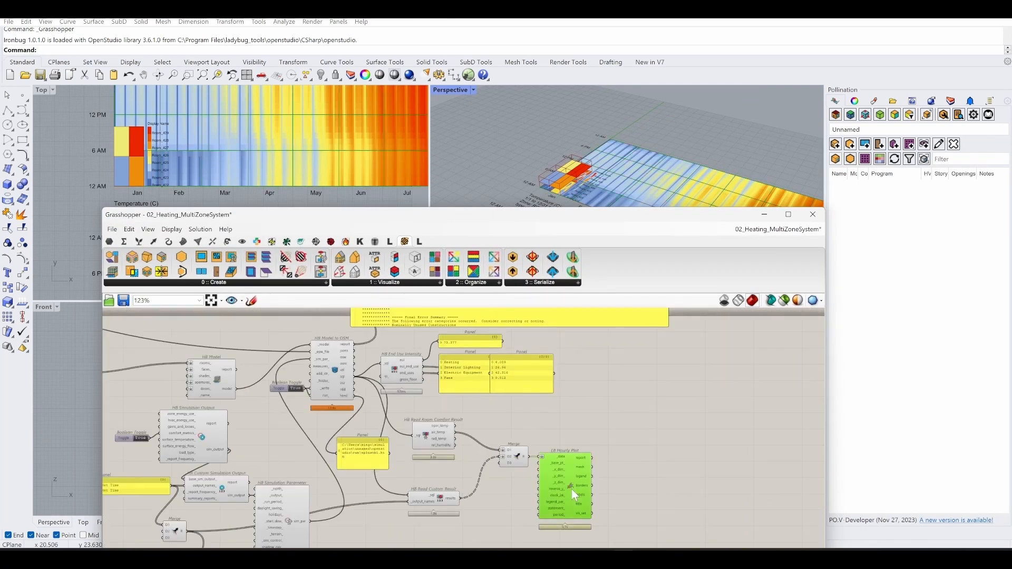
middle_click(570, 487)
left_click(599, 455)
left_click(658, 418)
Examine the colored rooms and the Display Name legend up close in the Perspective viewport.
left_click_drag(663, 209, 691, 310)
scroll(592, 188, "up", 5)
right_click_drag(594, 207, 602, 232)
scroll(646, 218, "up", 5)
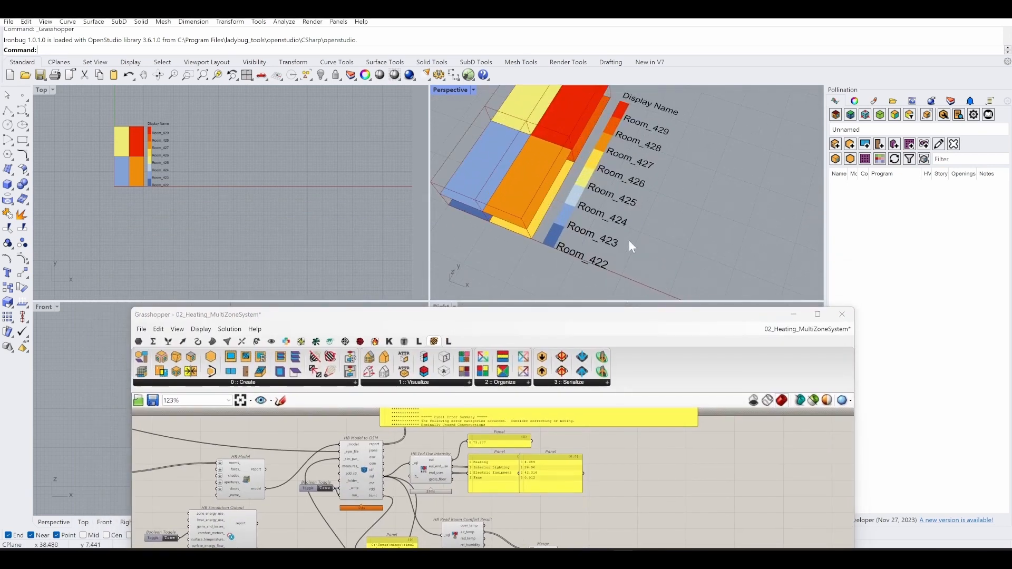
Examine the lower-floor and upper-floor rooms from several angles in the Perspective viewport, matching their colors to the room-name legend.
right_click_drag(606, 271, 531, 243)
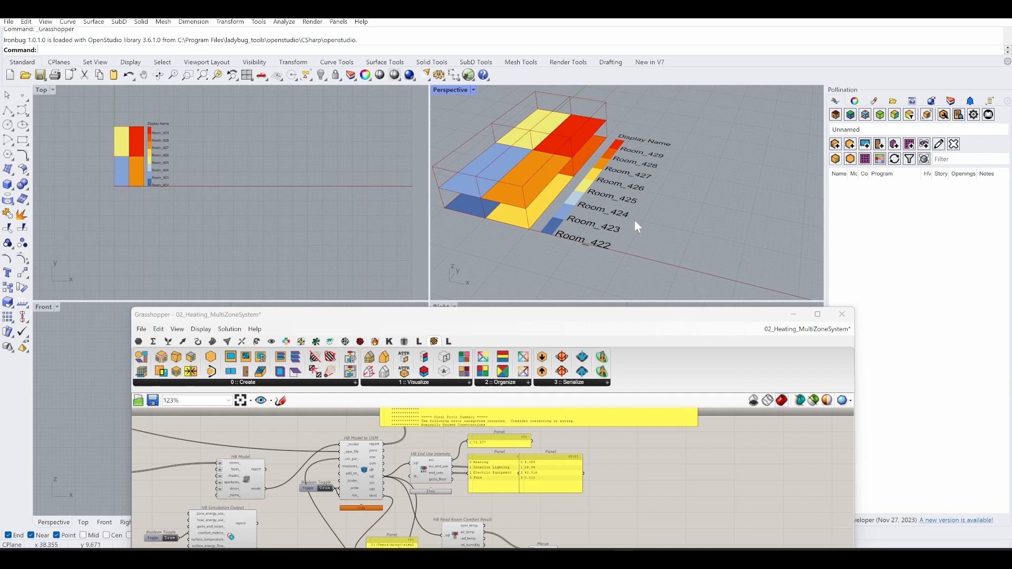
right_click_drag(634, 220, 707, 206)
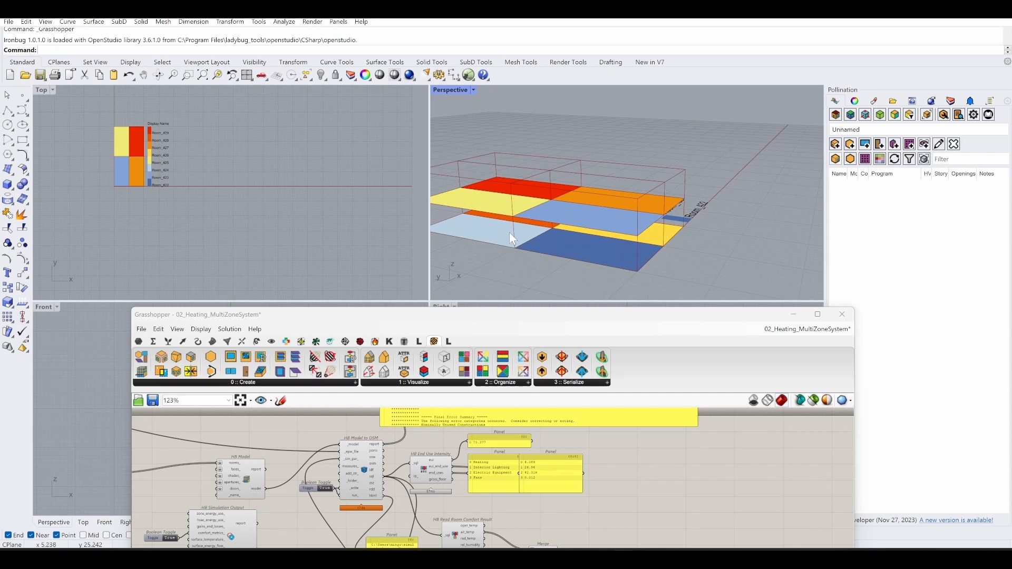
scroll(576, 205, "down", 5)
right_click_drag(675, 224, 653, 221)
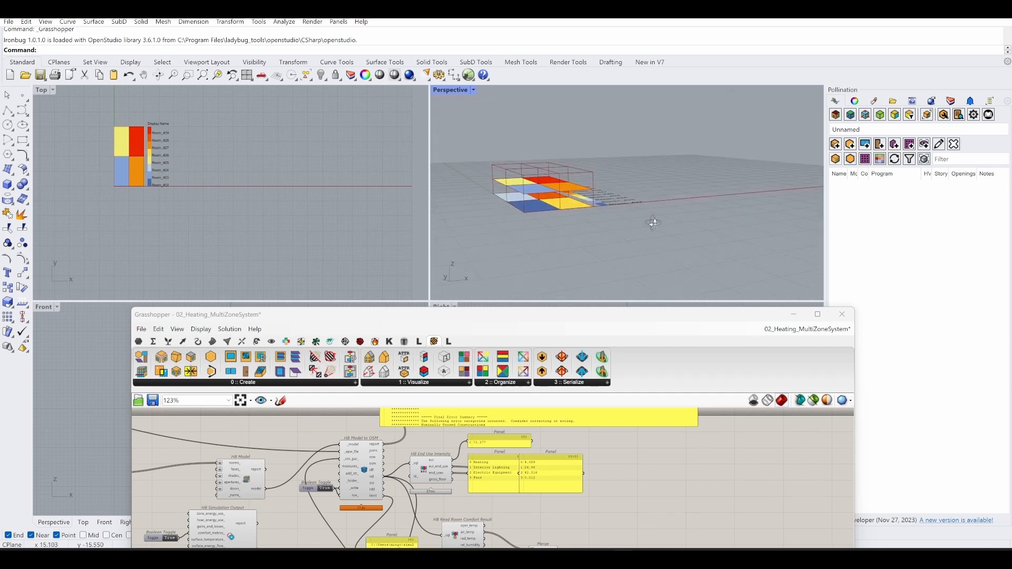
scroll(526, 215, "up", 5)
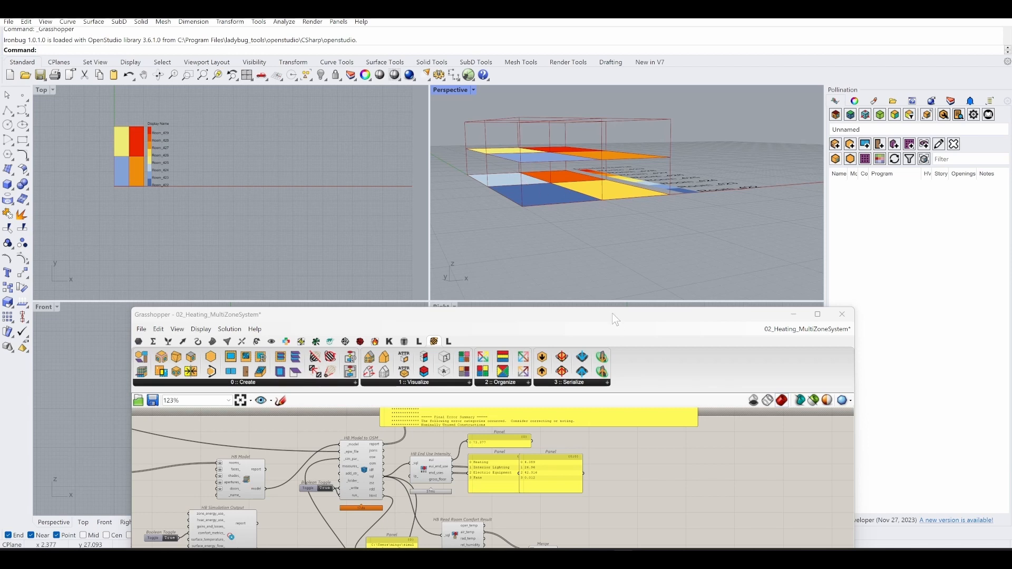
left_click_drag(613, 315, 754, 320)
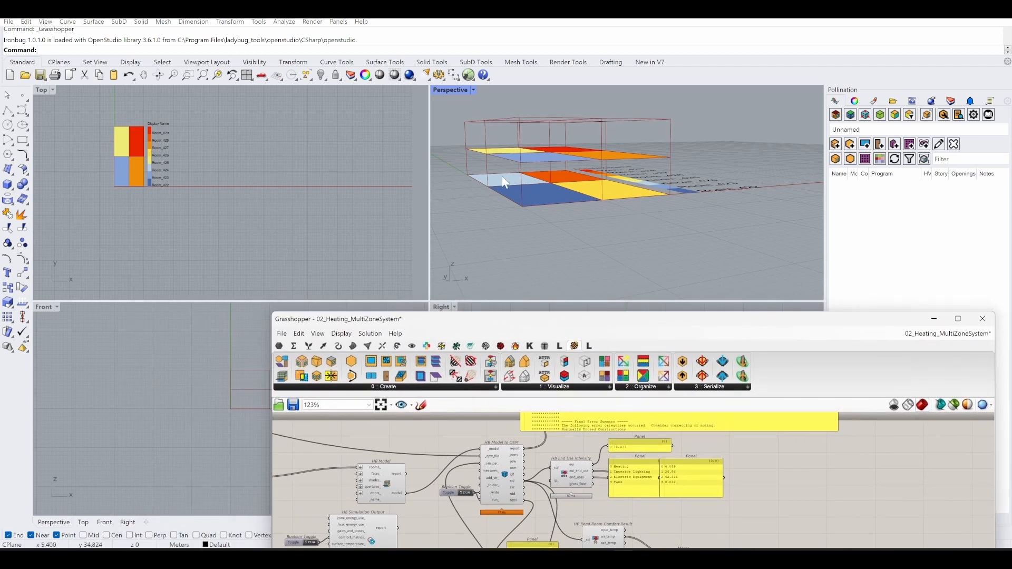
mouse_move(635, 248)
right_mouse_down()
mouse_move(694, 254)
mouse_move(636, 258)
right_mouse_up()
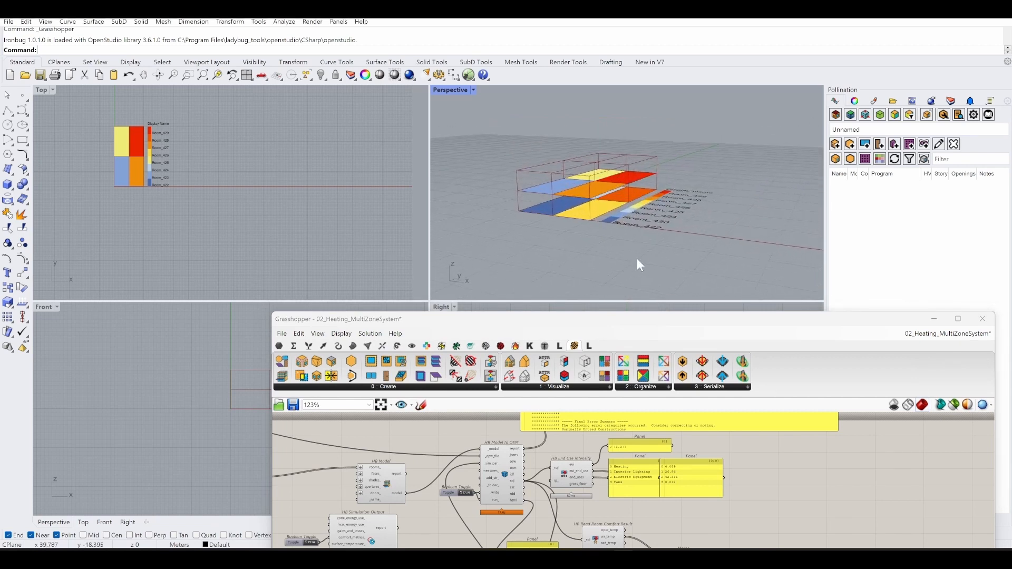
scroll(616, 180, "up", 4)
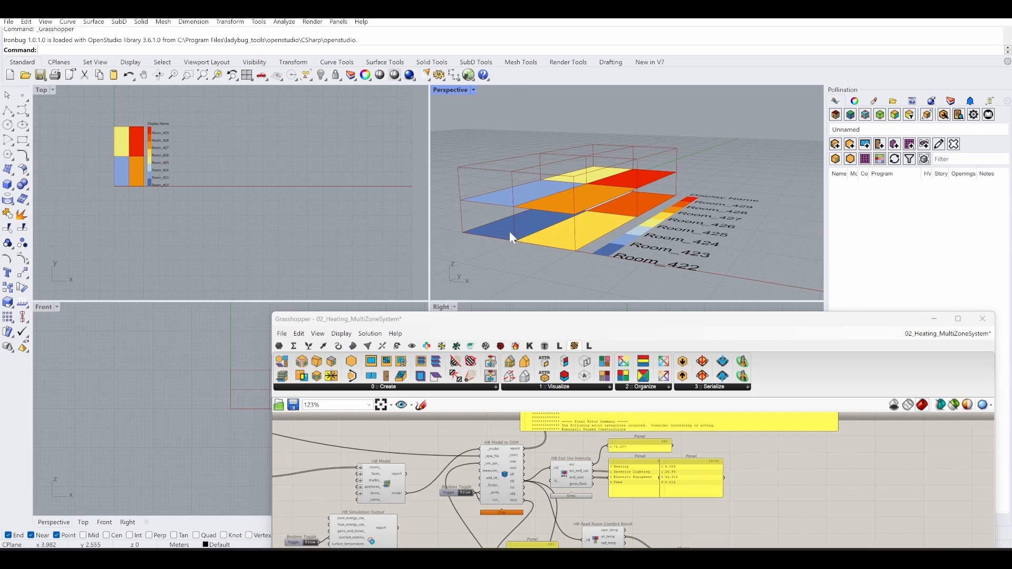
right_click_drag(509, 231, 630, 258)
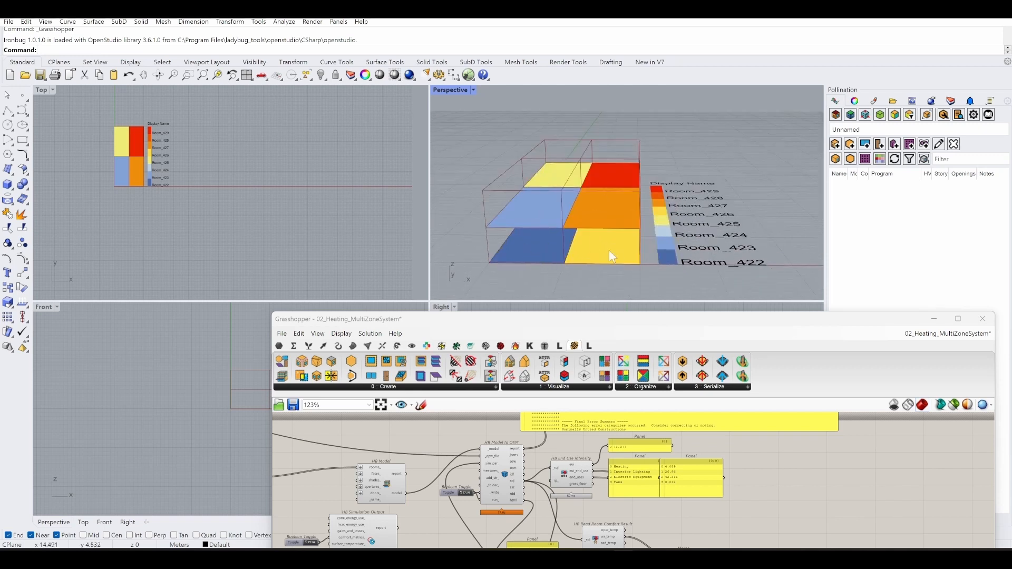
right_click_drag(612, 257, 587, 235)
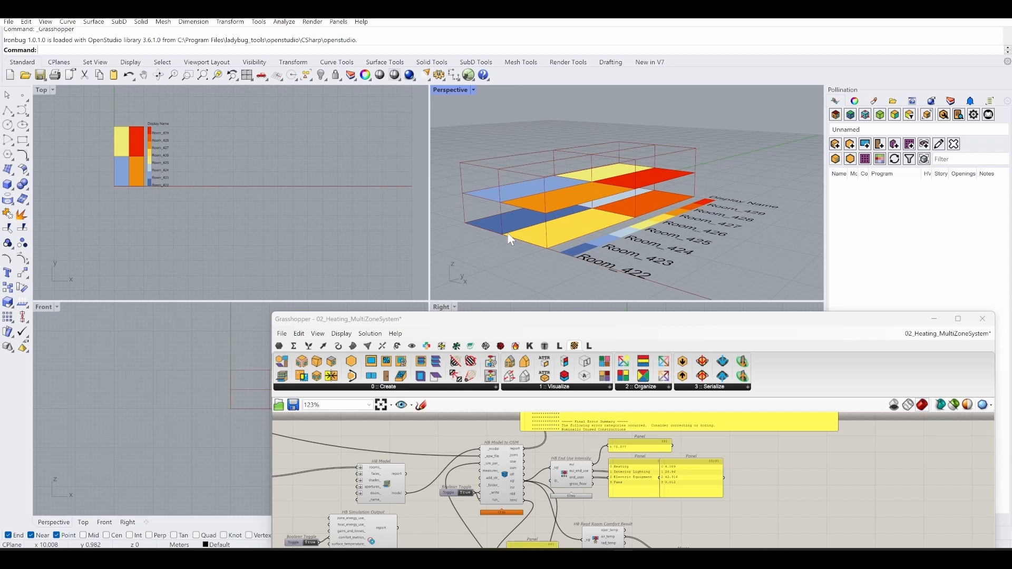
right_click_drag(567, 222, 580, 183)
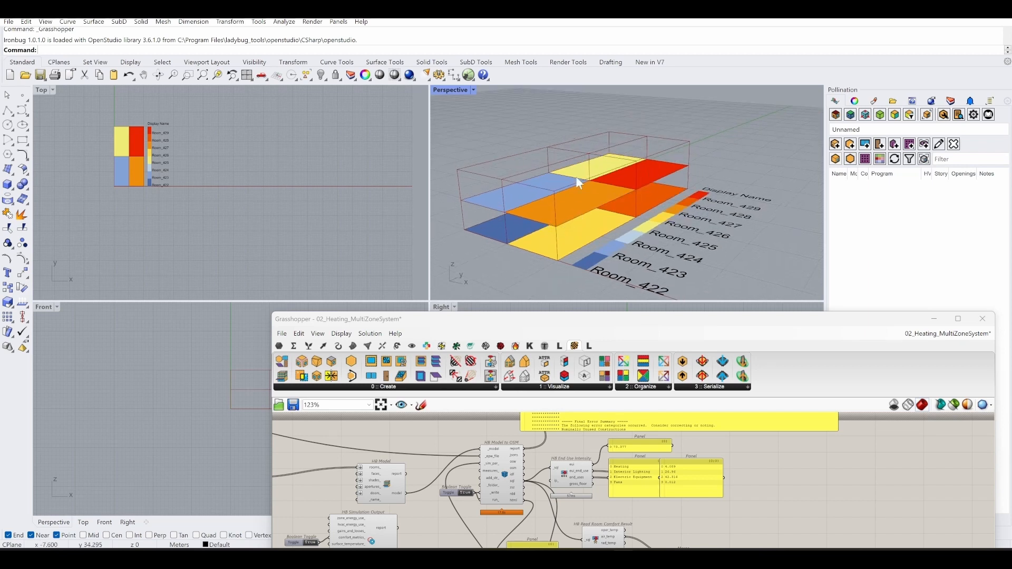
right_click_drag(672, 175, 527, 162)
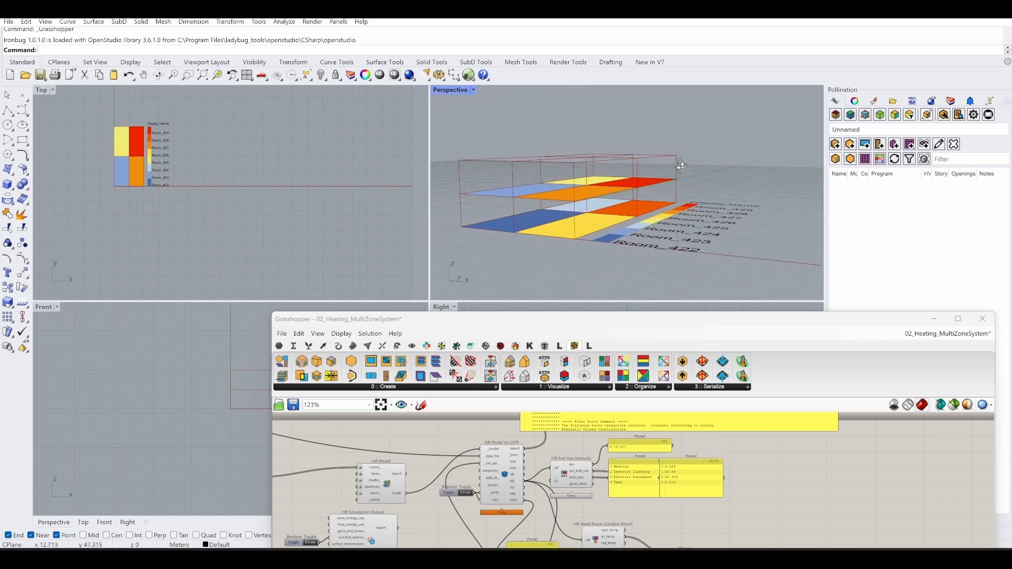
scroll(599, 193, "down", 2)
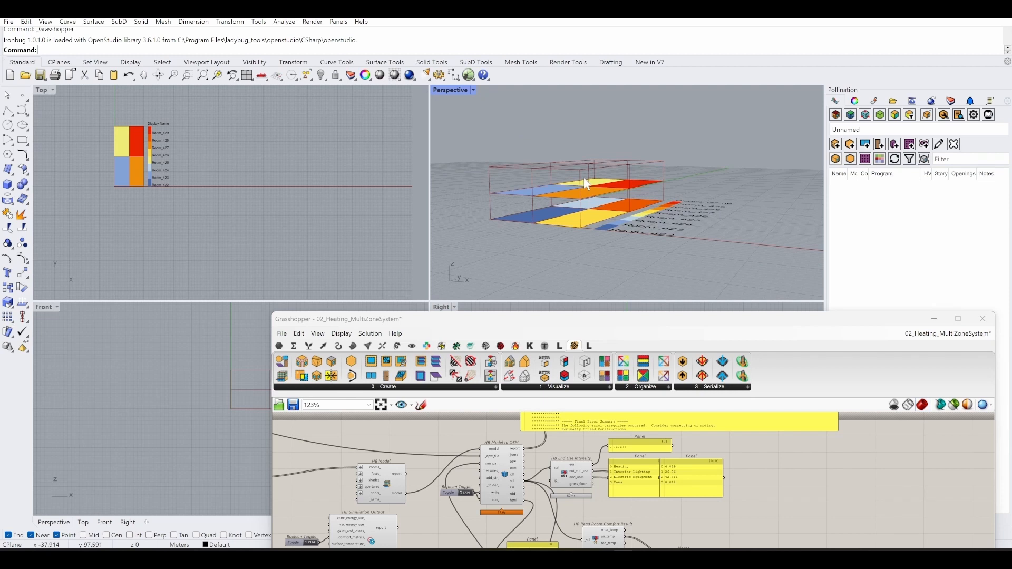
right_click_drag(587, 183, 583, 189)
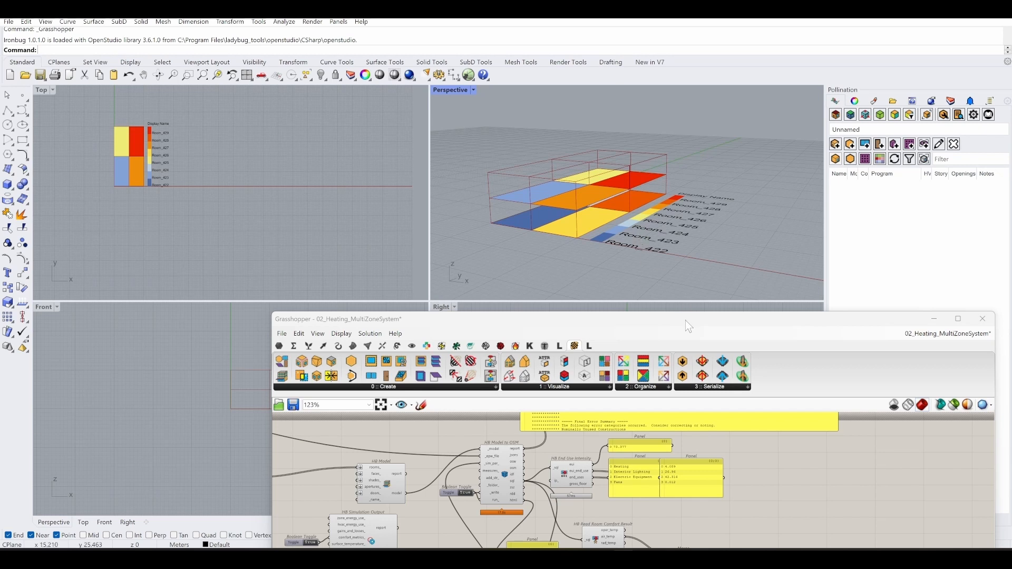
Turn the preview of the LB Hourly Plot component back on.
left_click_drag(686, 320, 664, 152)
middle_click(719, 422)
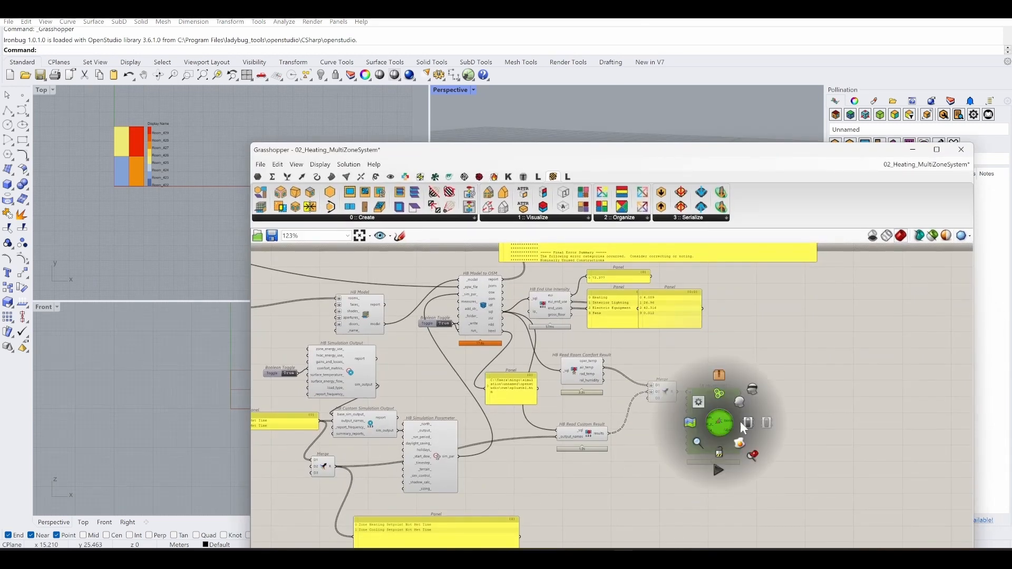
left_click(741, 399)
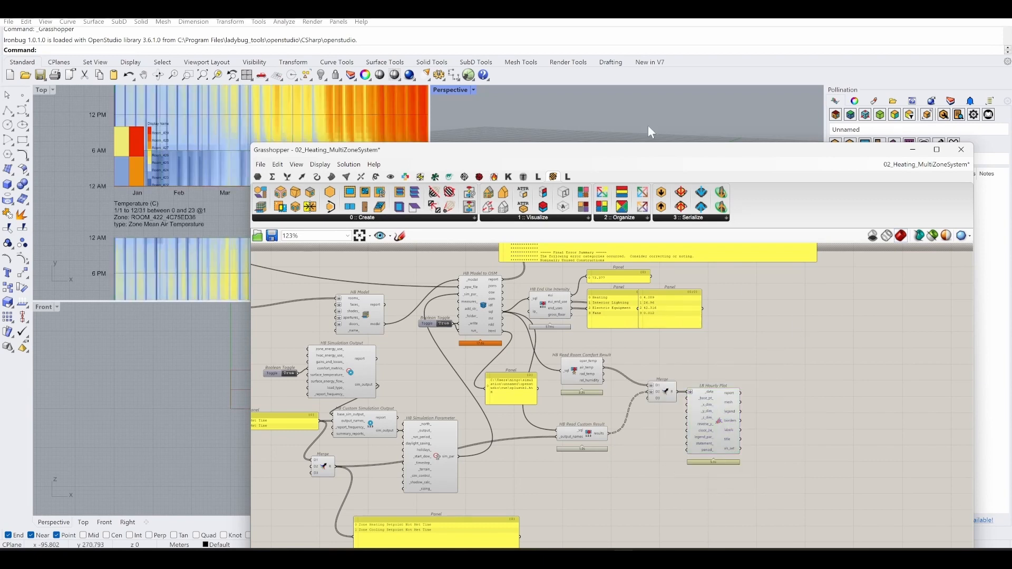
Move the Grasshopper window clear of the Top viewport and maximize that viewport to show the hourly temperature charts.
left_click_drag(647, 149, 792, 294)
left_click(228, 217)
scroll(229, 217, "down", 6)
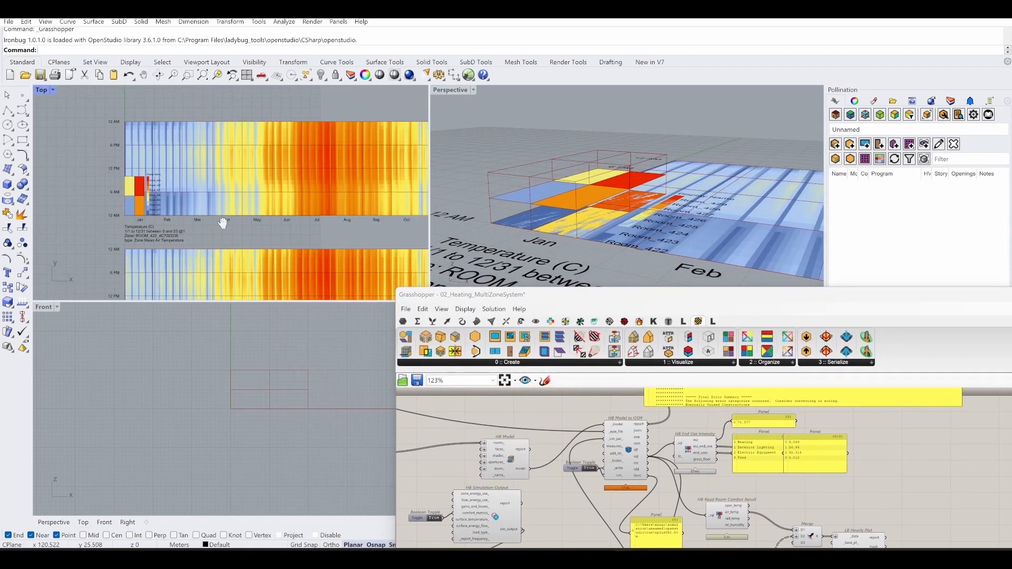
scroll(339, 131, "up", 8)
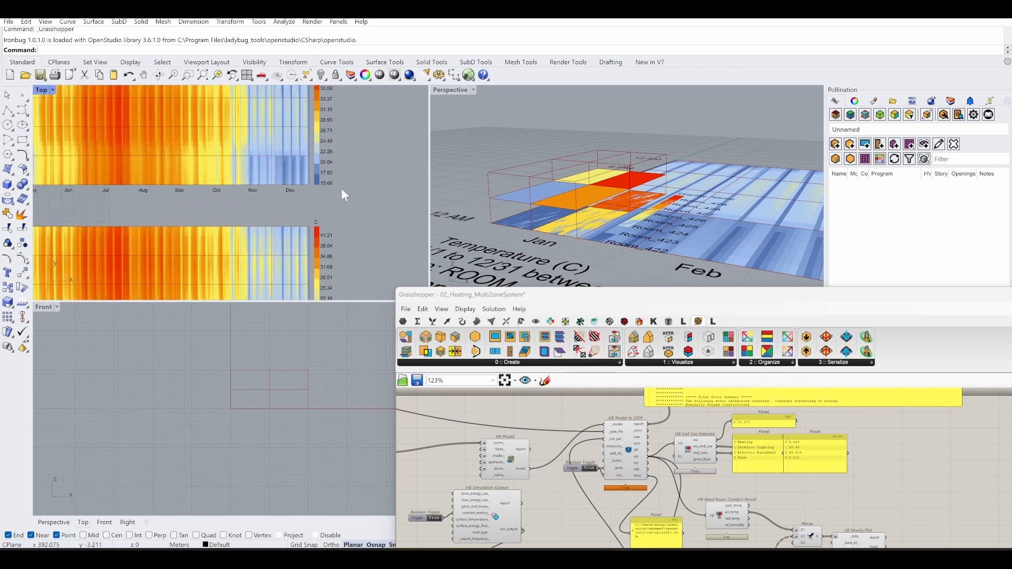
right_click_drag(335, 186, 370, 201)
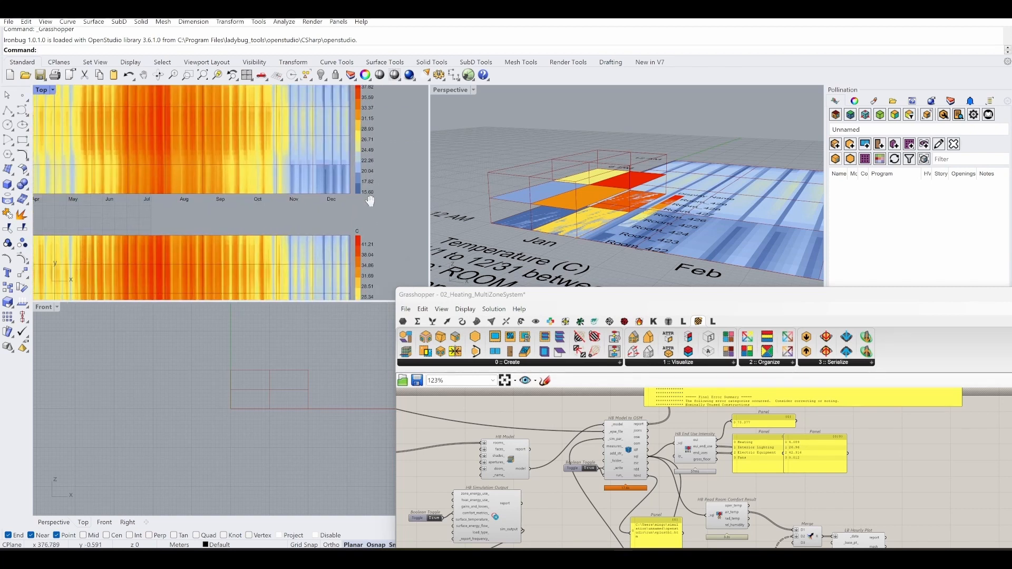
double_click(42, 91)
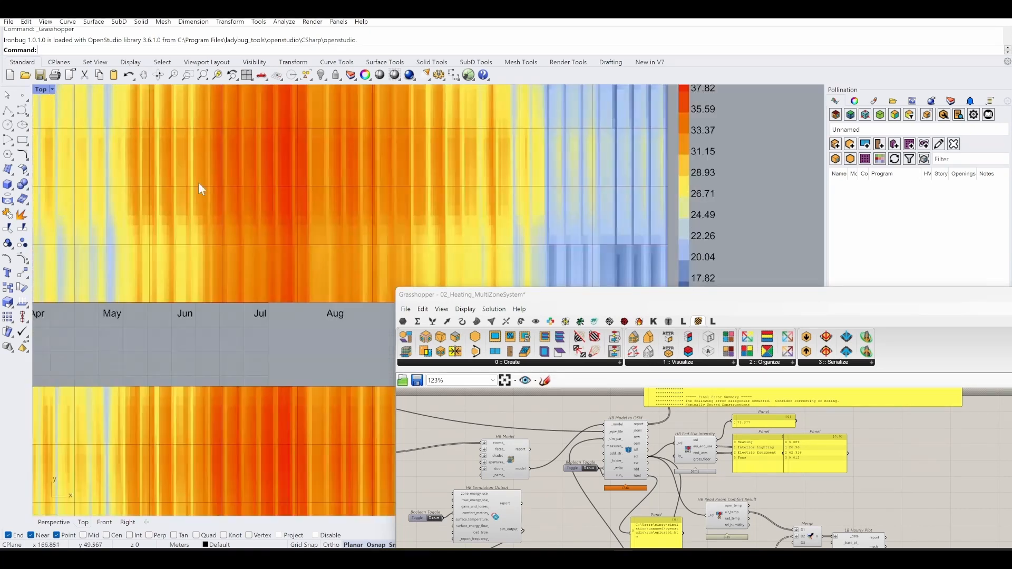
Uncover more of the hourly charts and read the zone labels beneath the Room_422 and Room_423 temperature plots.
scroll(281, 268, "down", 5)
scroll(245, 270, "up", 6)
scroll(198, 260, "up", 2)
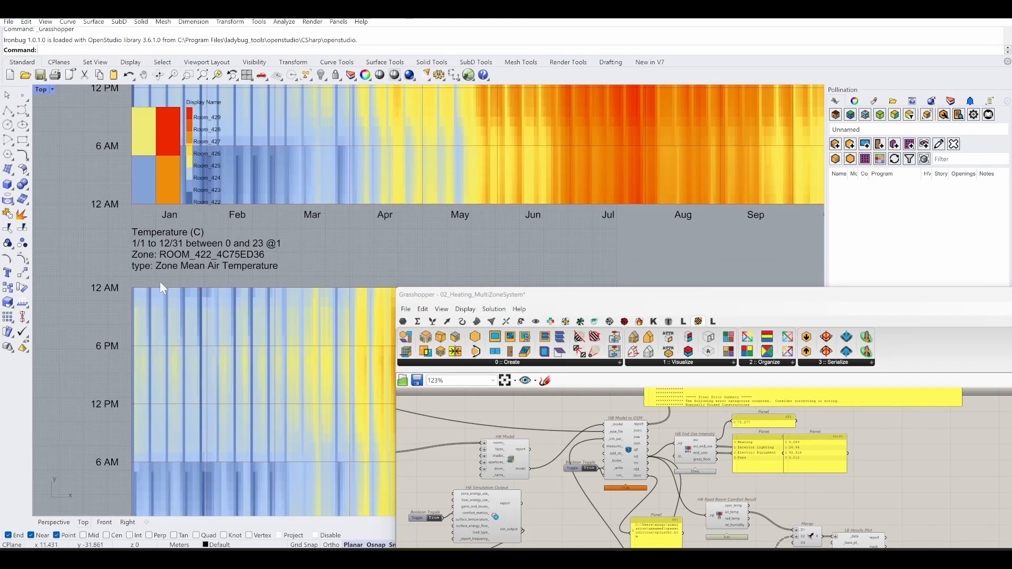
scroll(123, 264, "down", 4)
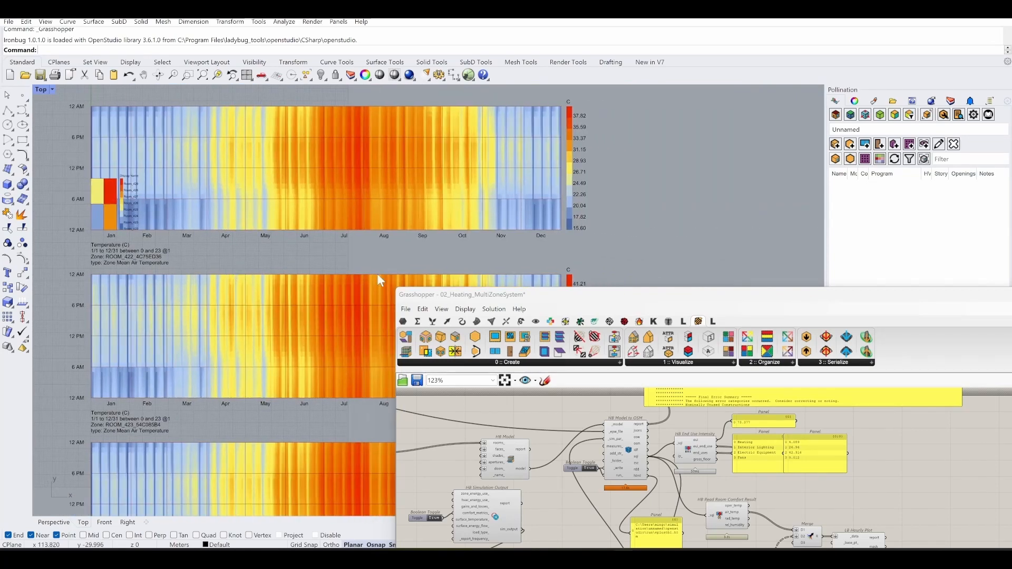
left_click_drag(462, 298, 597, 341)
scroll(112, 273, "up", 2)
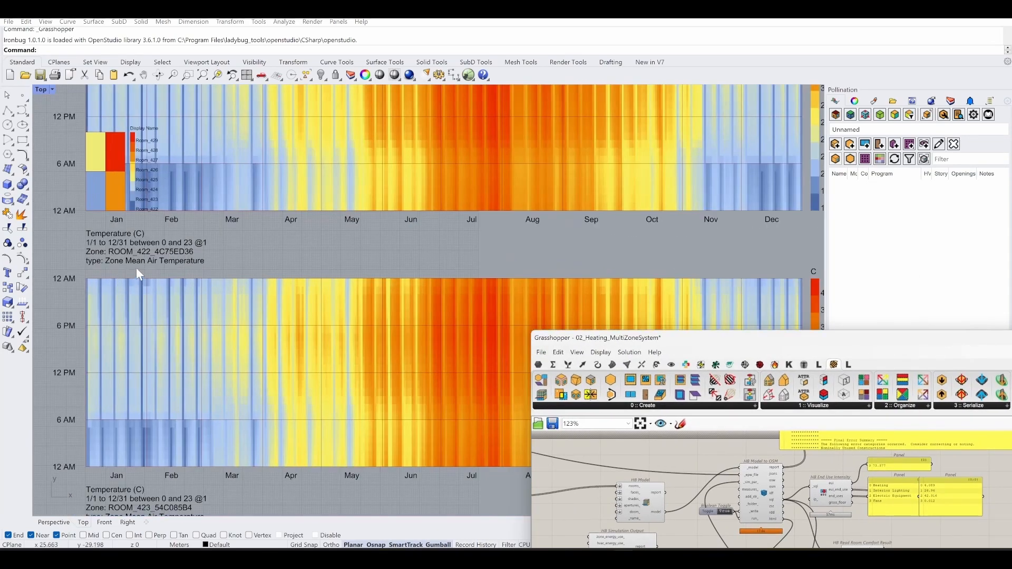
scroll(142, 252, "down", 3)
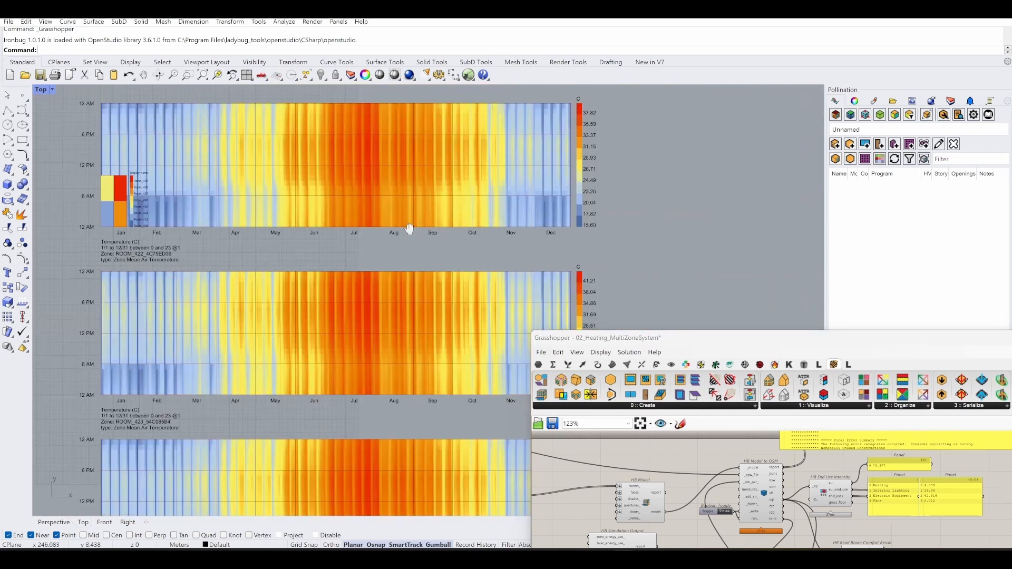
scroll(381, 238, "down", 1)
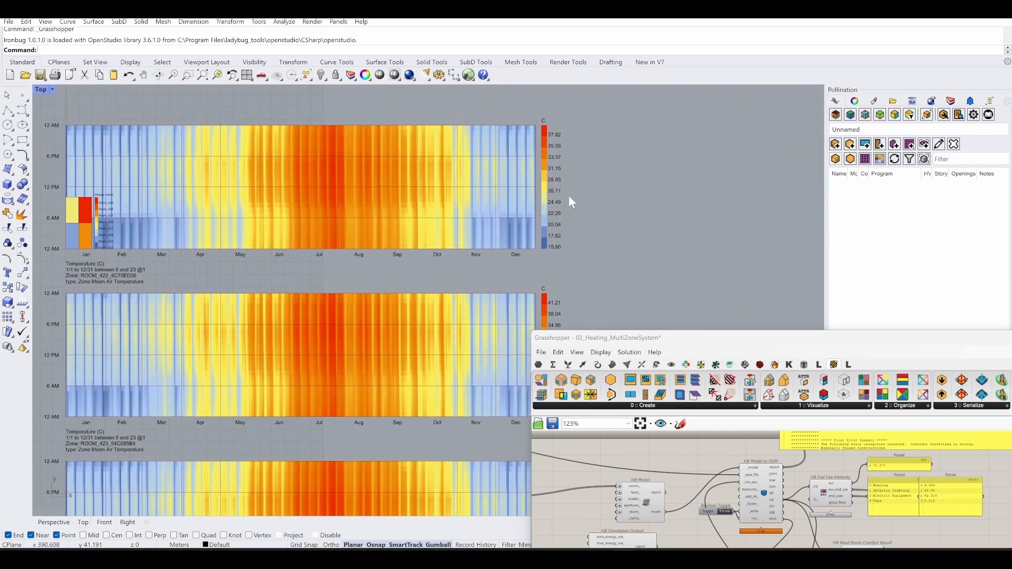
Compare the winter zone mean air temperatures of Room_422 and Room_423 against the color scale beside each chart.
right_click_drag(555, 213, 482, 205)
scroll(484, 162, "up", 2)
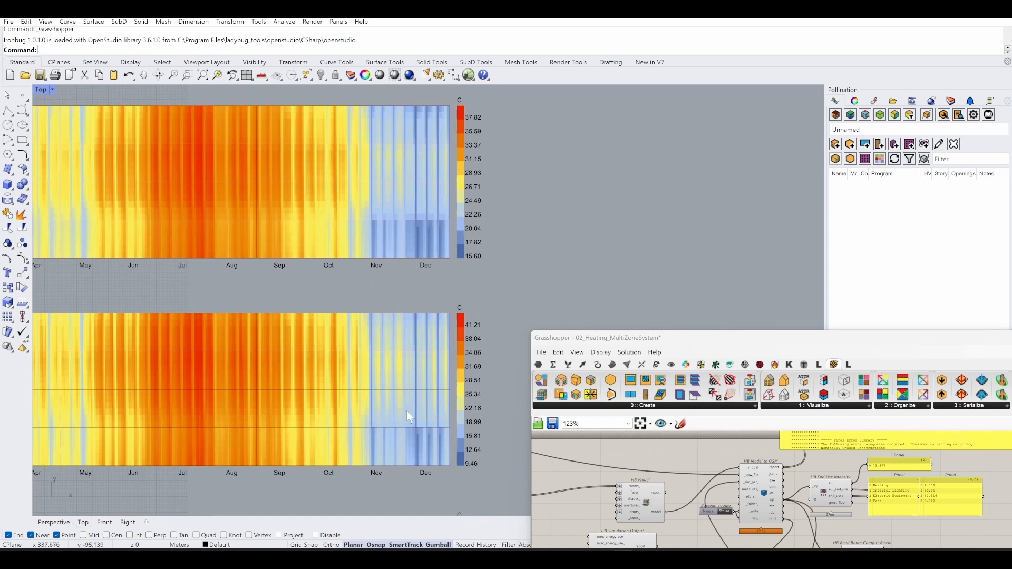
right_click_drag(410, 420, 405, 380)
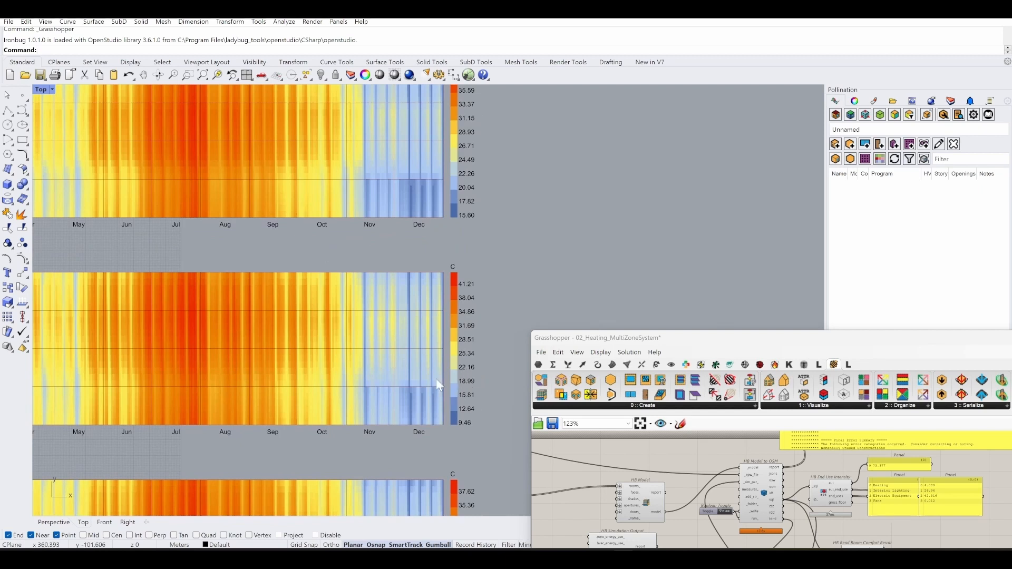
scroll(442, 375, "down", 6)
scroll(152, 401, "up", 8)
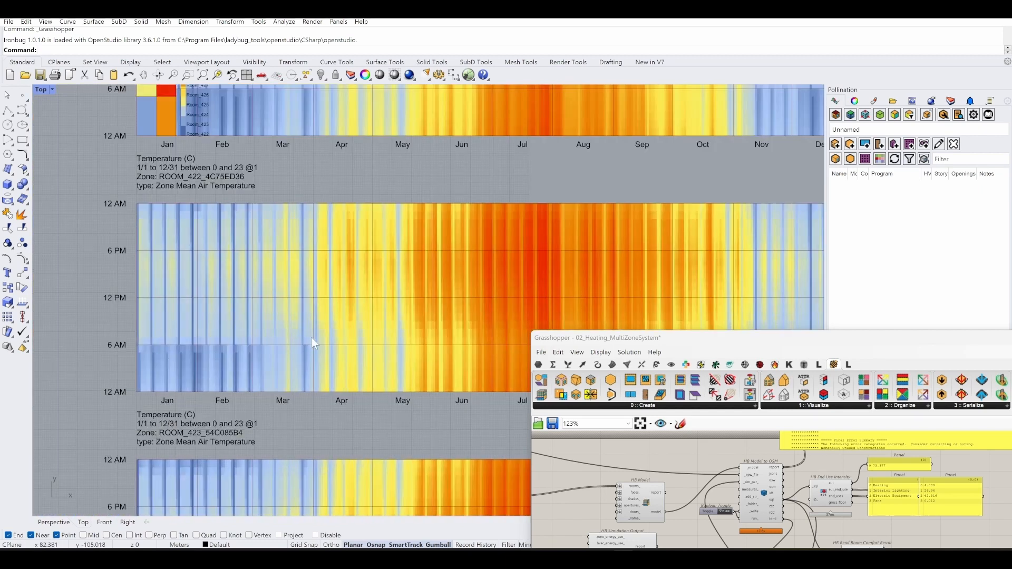
right_click_drag(295, 322, 25, 345)
right_click_drag(483, 291, 267, 255)
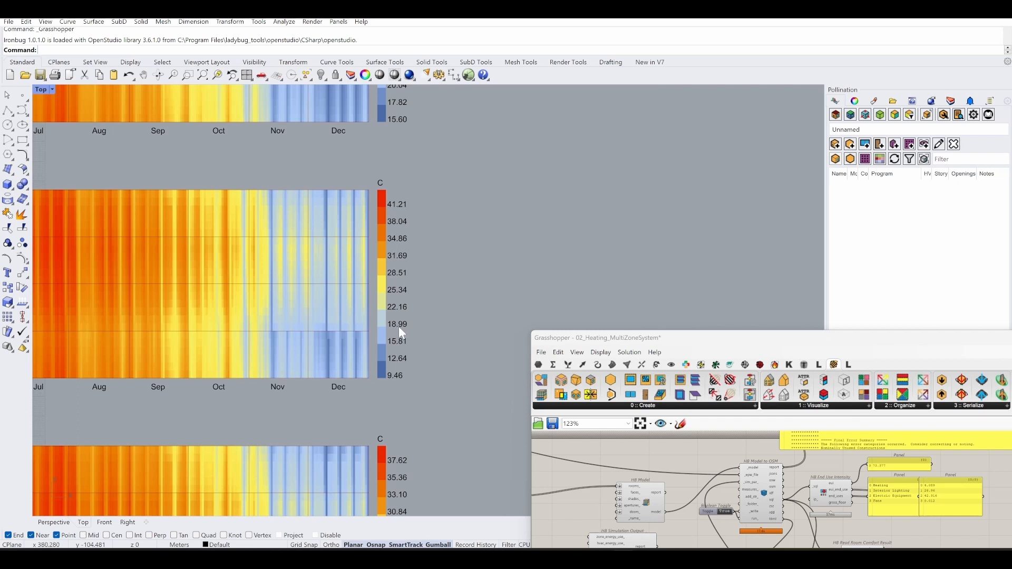
right_click_drag(315, 311, 425, 348)
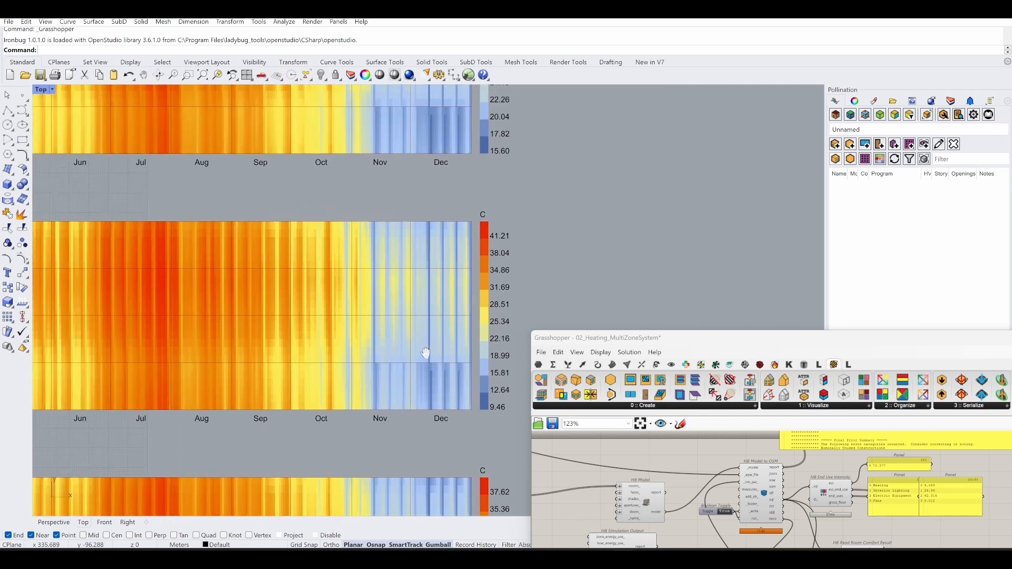
right_click_drag(512, 245, 484, 366)
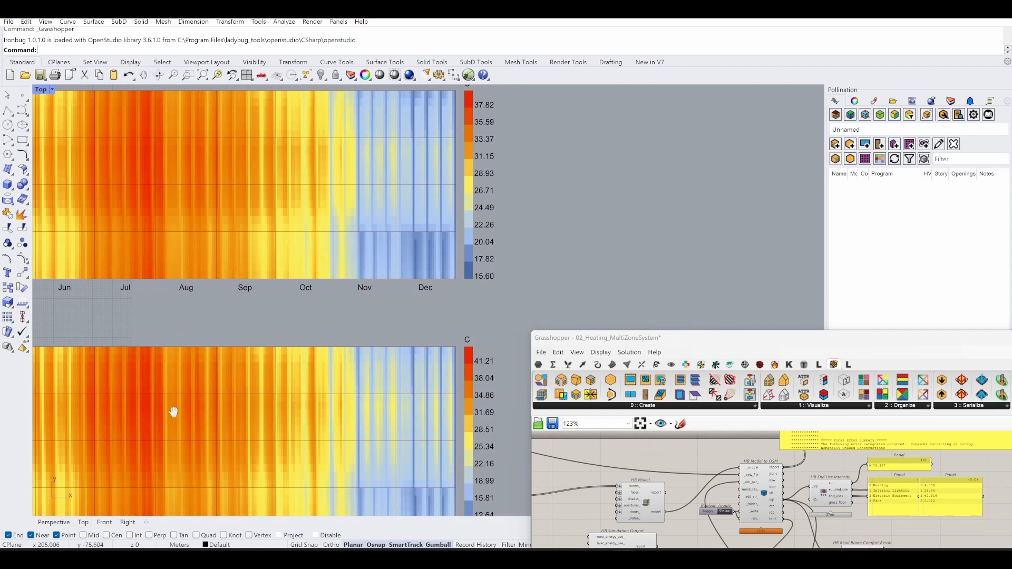
right_click_drag(86, 400, 170, 337)
right_click_drag(366, 281, 270, 440)
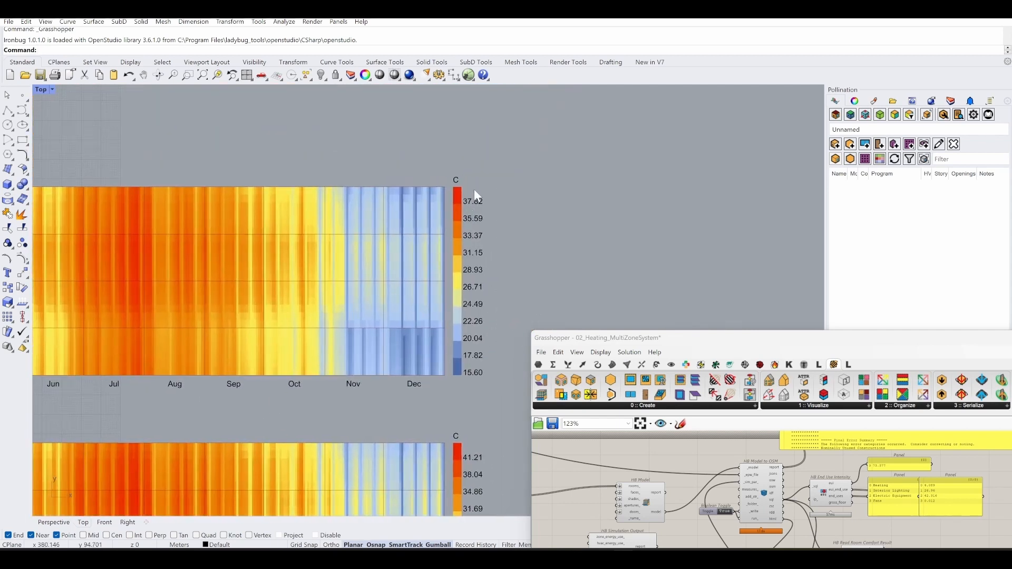
right_click_drag(148, 343, 190, 191)
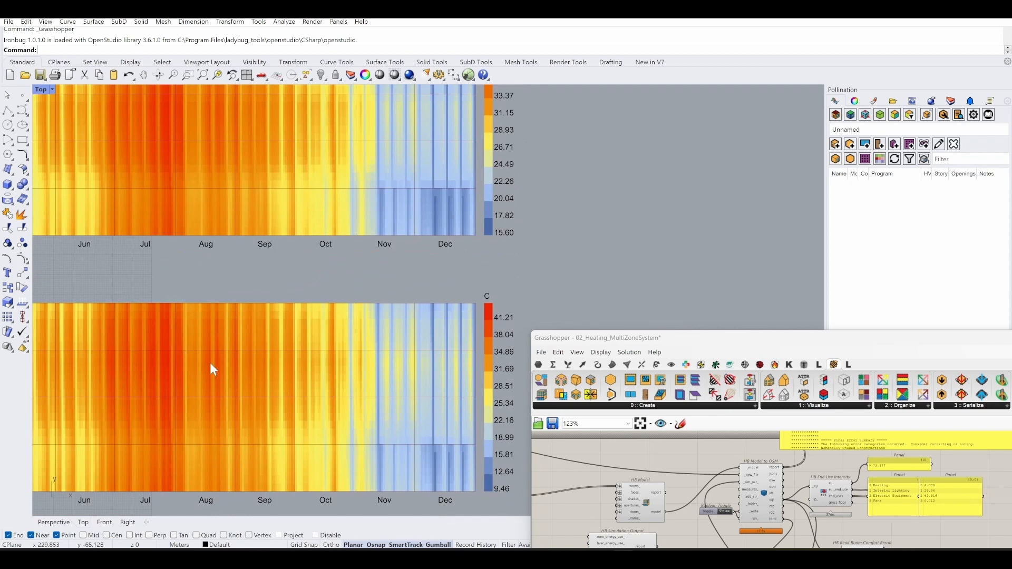
right_click_drag(280, 354, 244, 299)
scroll(428, 388, "up", 2)
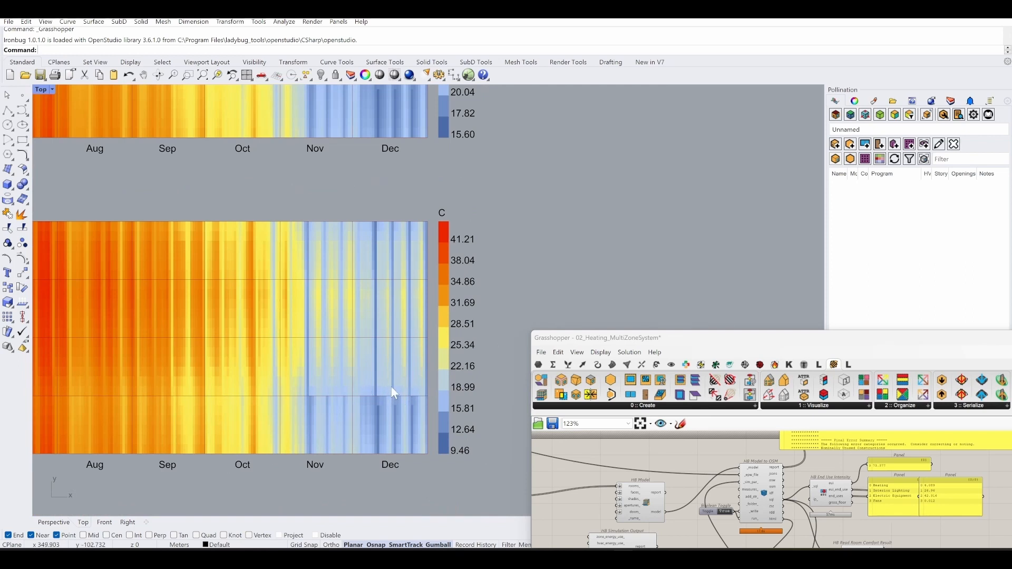
scroll(395, 393, "down", 3)
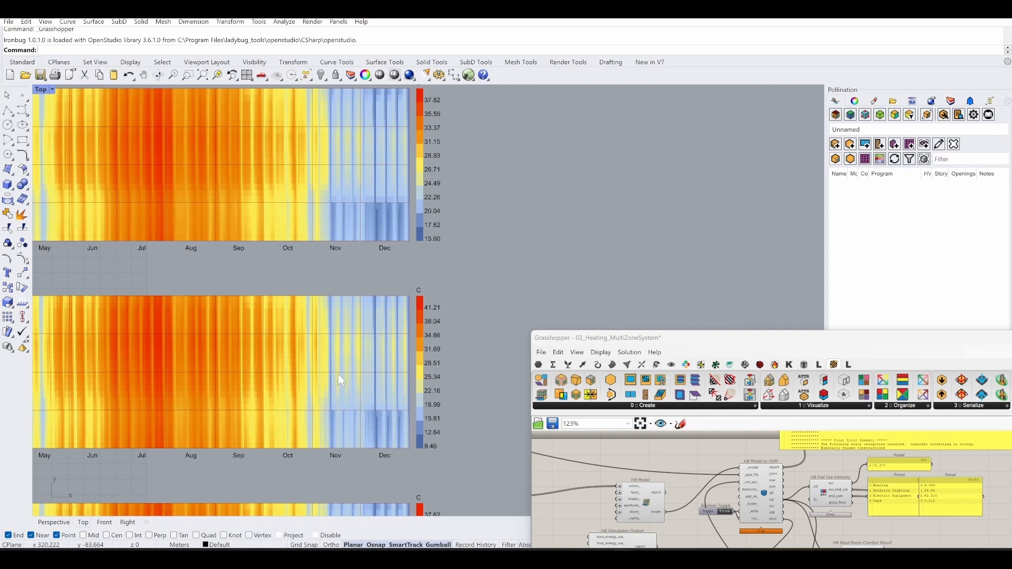
scroll(338, 375, "up", 2)
scroll(315, 409, "down", 3)
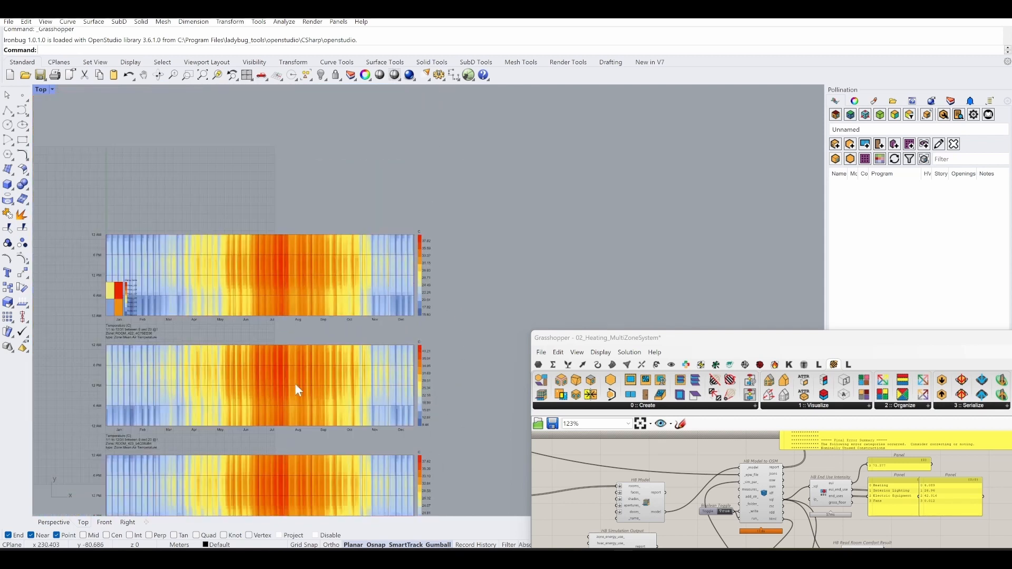
Examine the November and December air temperatures in the Room_422 hourly chart against its color scale.
scroll(222, 370, "up", 5)
scroll(261, 368, "down", 4)
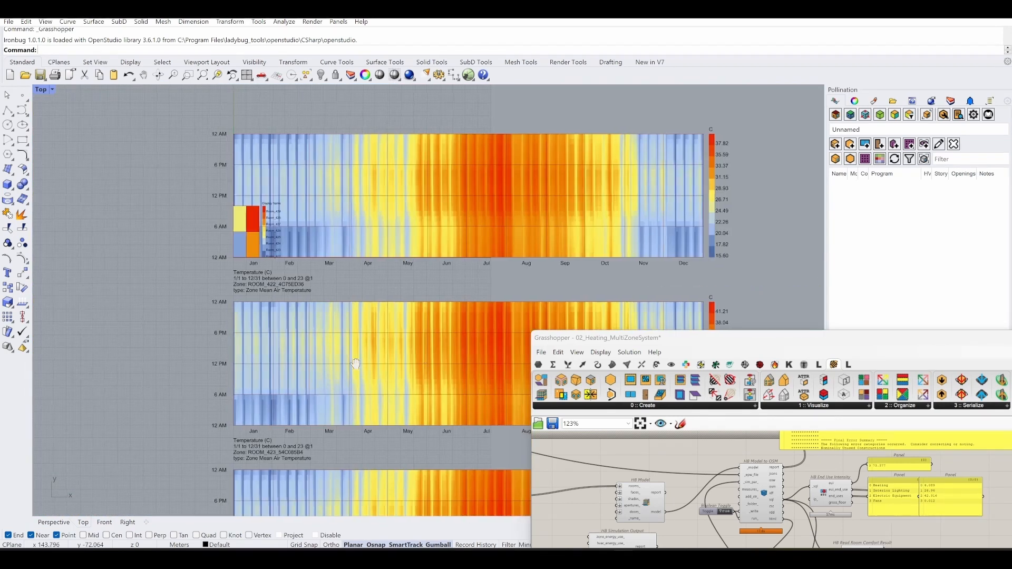
right_click_drag(495, 358, 211, 365)
scroll(393, 354, "up", 8)
scroll(330, 401, "down", 2)
scroll(337, 400, "down", 2)
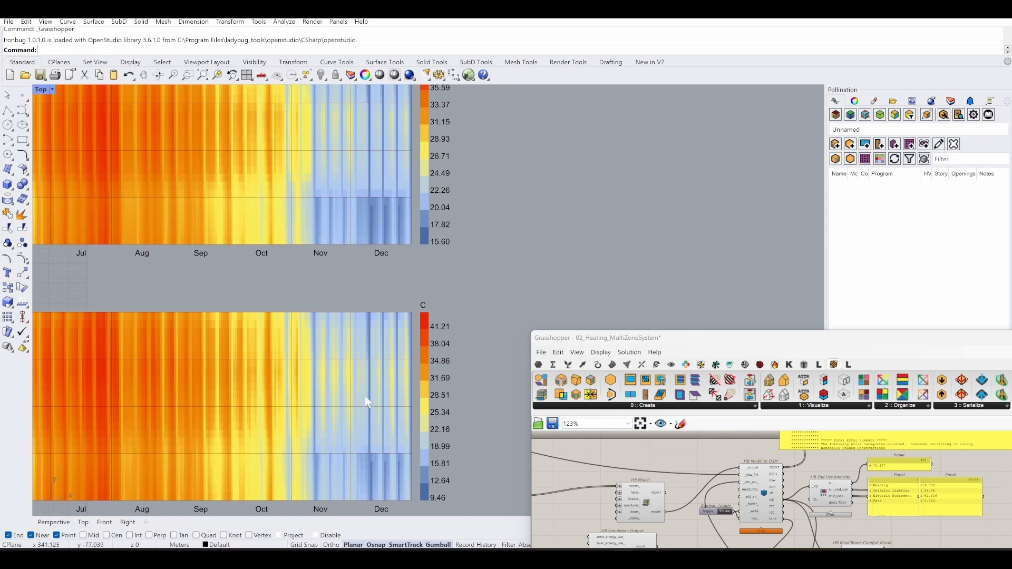
right_click_drag(351, 125, 357, 163)
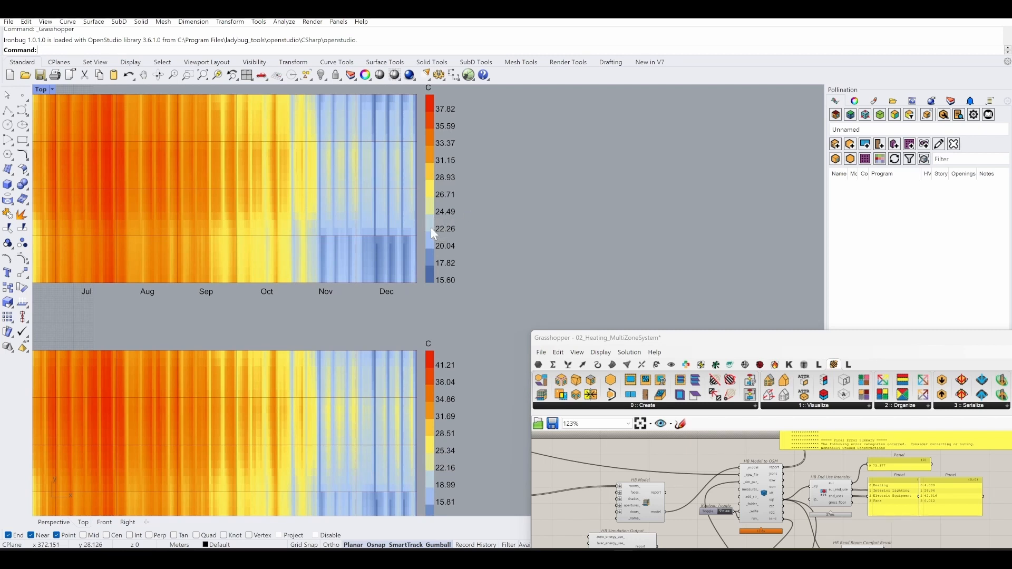
scroll(434, 206, "up", 6)
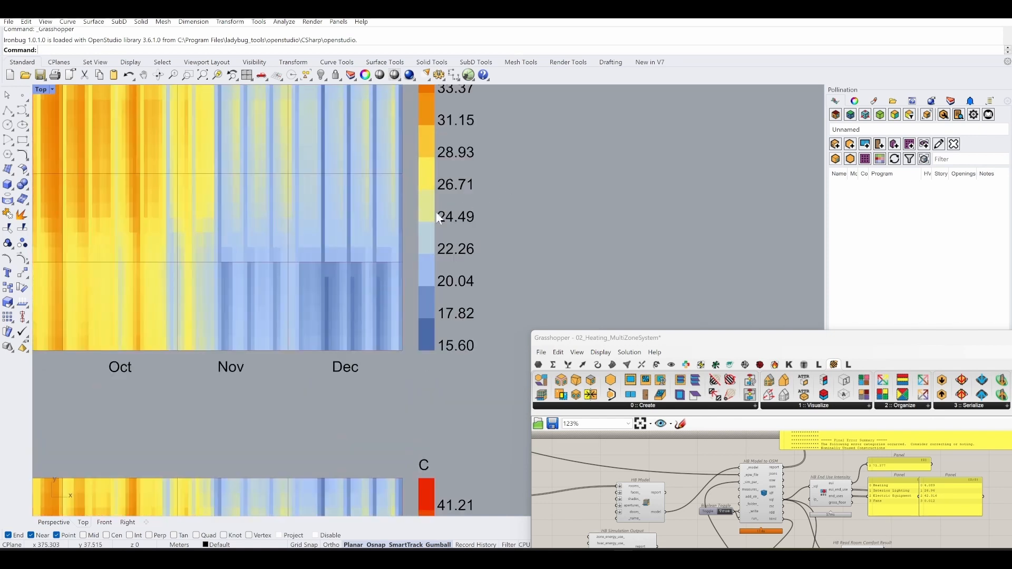
scroll(401, 232, "down", 2)
right_click_drag(312, 188, 321, 217)
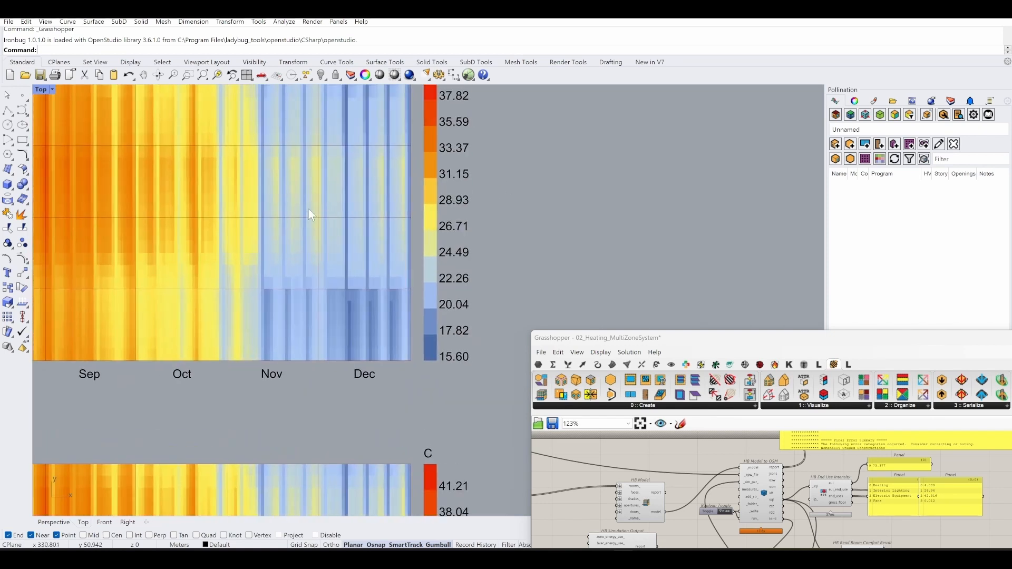
scroll(309, 210, "down", 1)
scroll(311, 198, "down", 3)
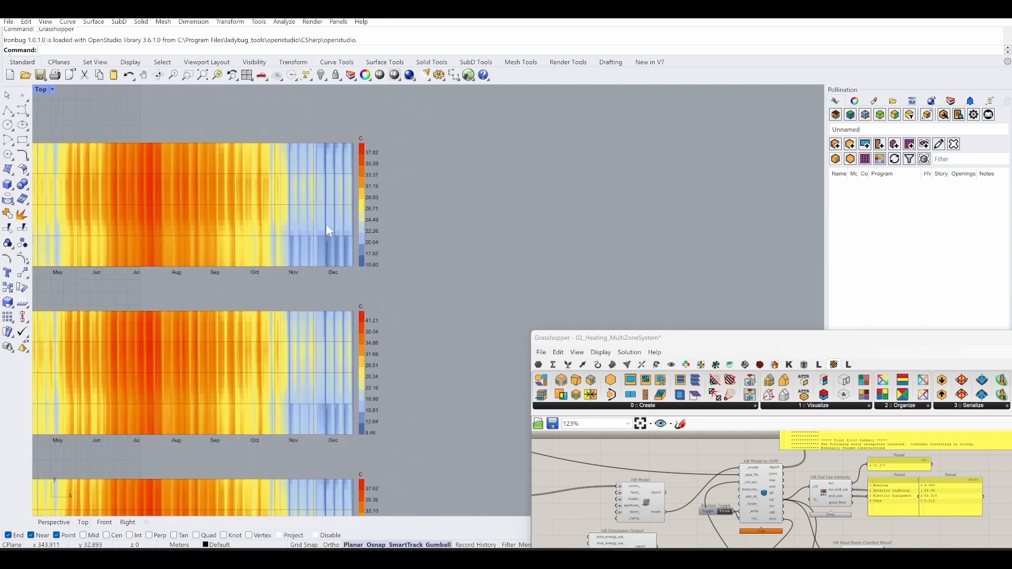
Examine the late-year air temperatures in the Room_423 hourly chart against its color scale and the Room_422 chart above it.
right_click_drag(329, 366, 323, 315)
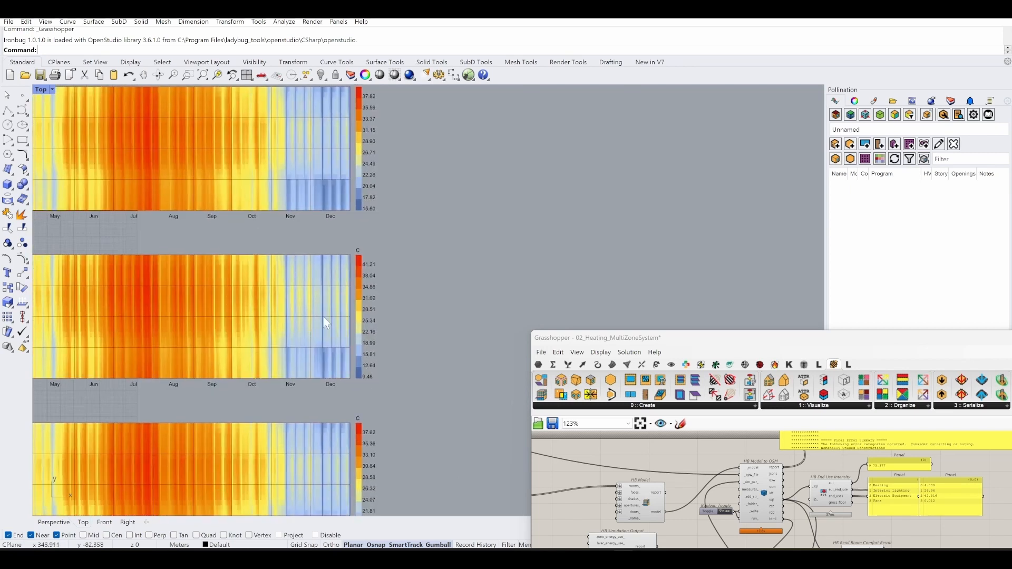
scroll(321, 306, "up", 3)
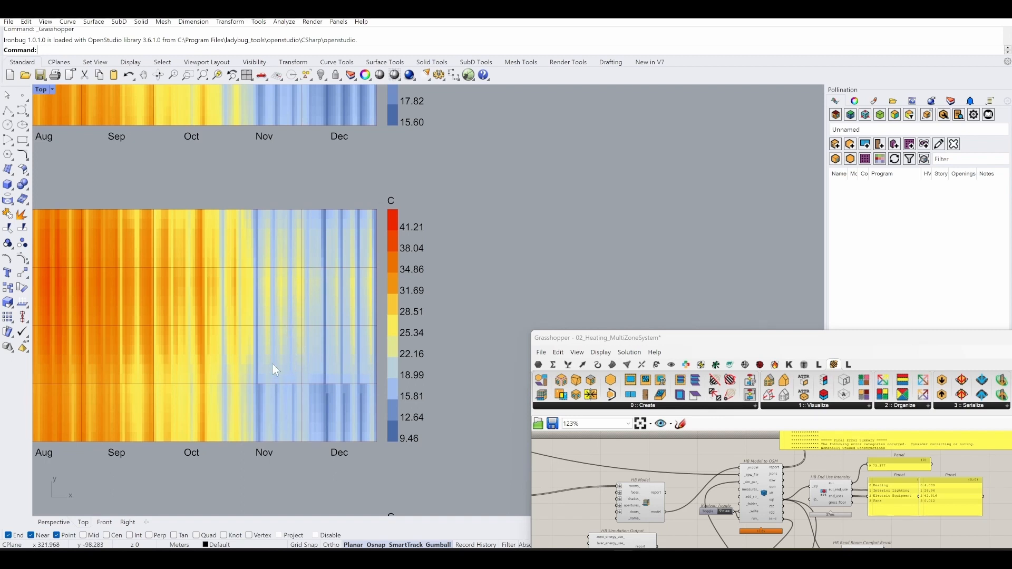
right_click_drag(340, 367, 299, 321)
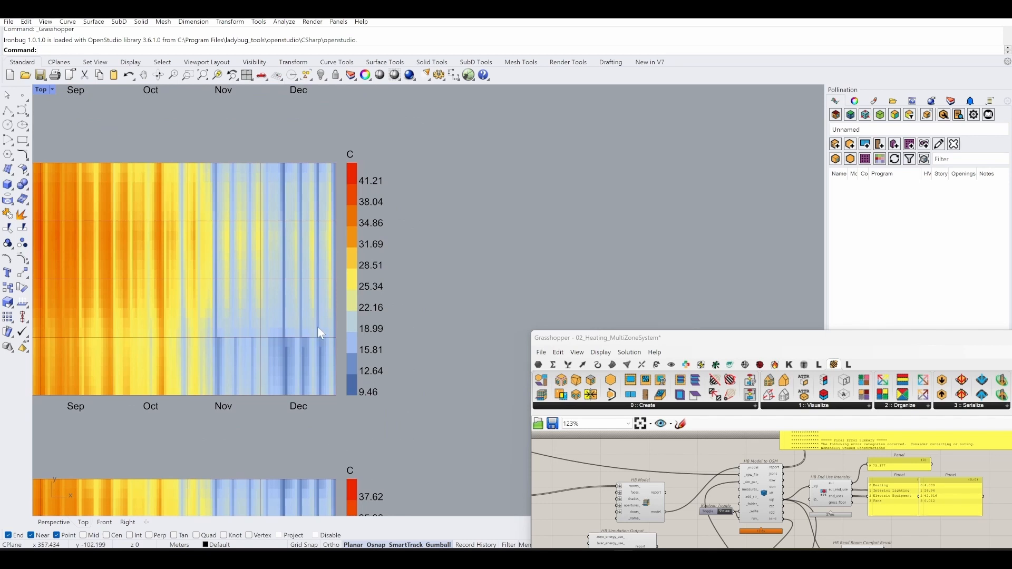
scroll(327, 273, "down", 3)
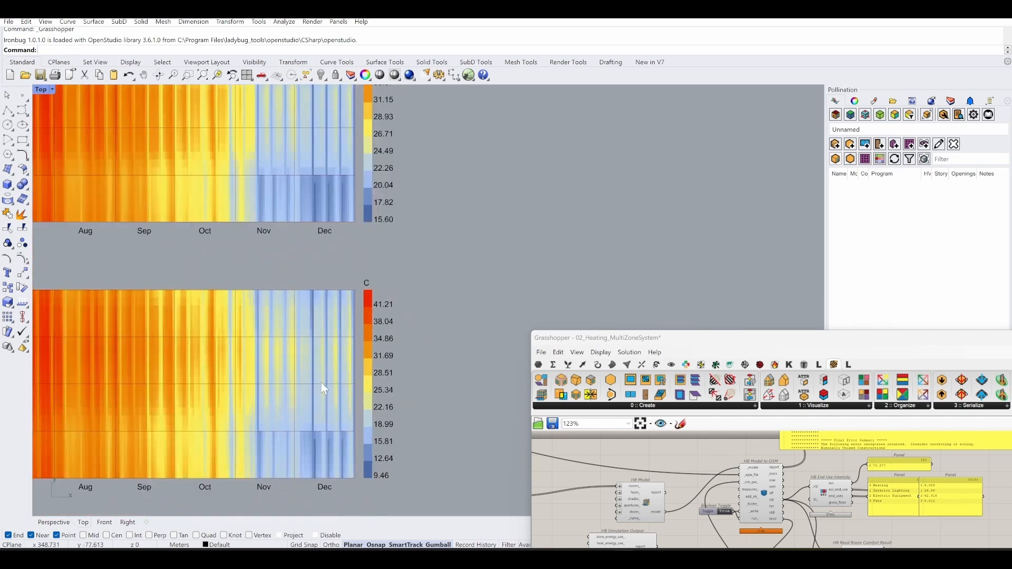
scroll(320, 413, "up", 3)
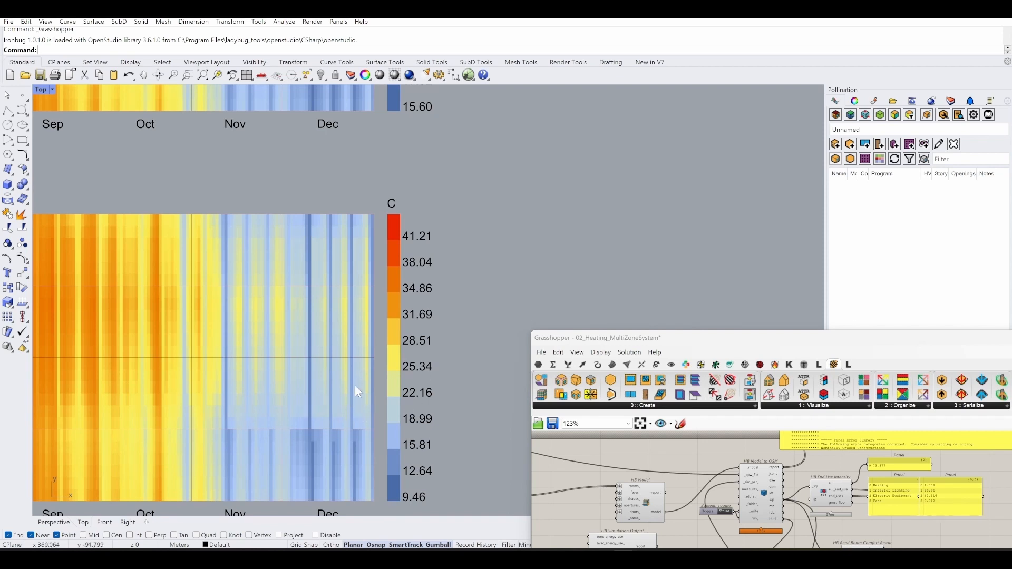
scroll(373, 414, "down", 3)
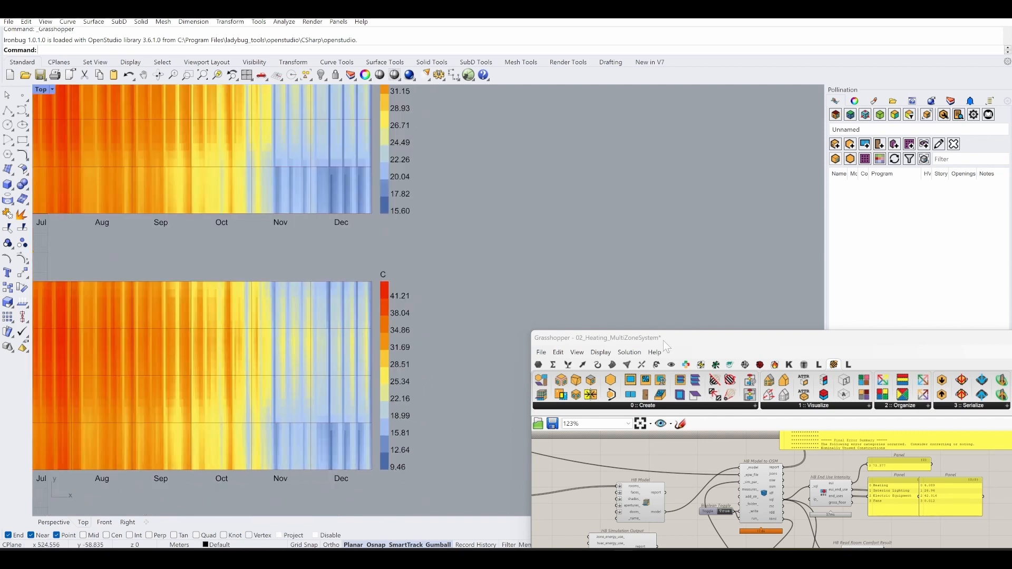
Move the Grasshopper window back over the charts and bring the HB Model to OSM component and its Boolean Toggle into close view.
left_click_drag(663, 338, 611, 156)
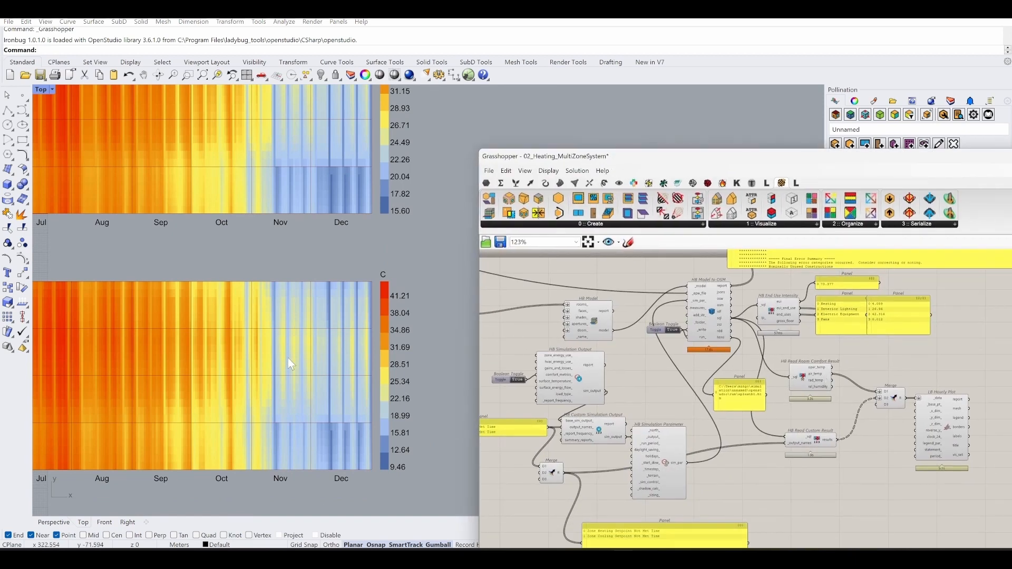
right_click_drag(288, 358, 319, 455)
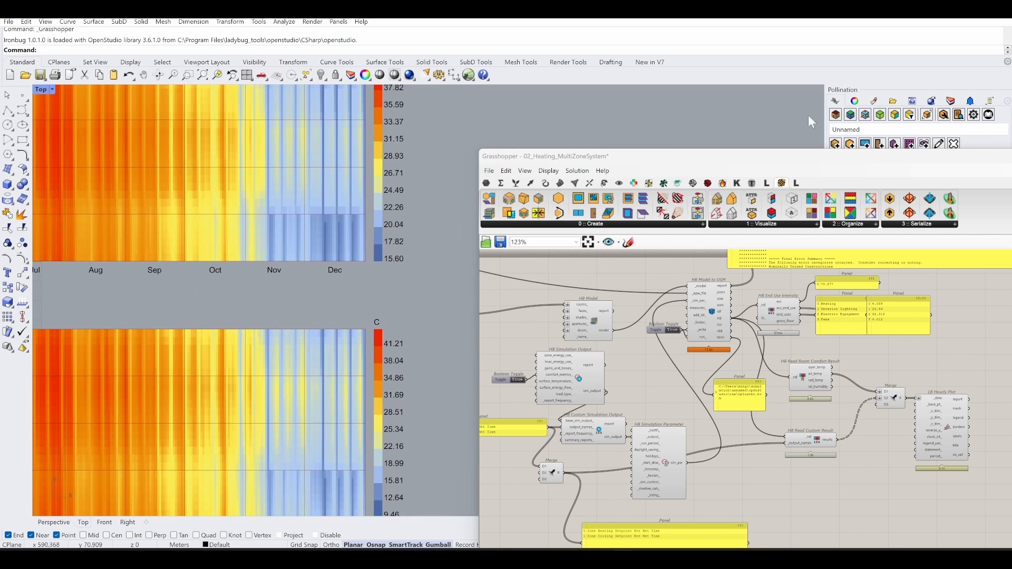
left_click_drag(610, 156, 315, 87)
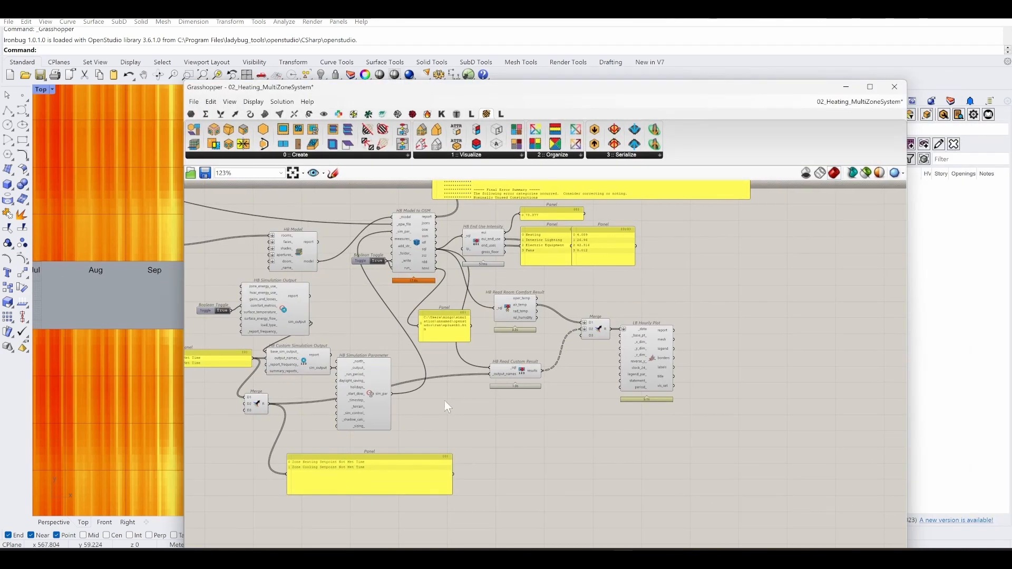
scroll(599, 382, "up", 5)
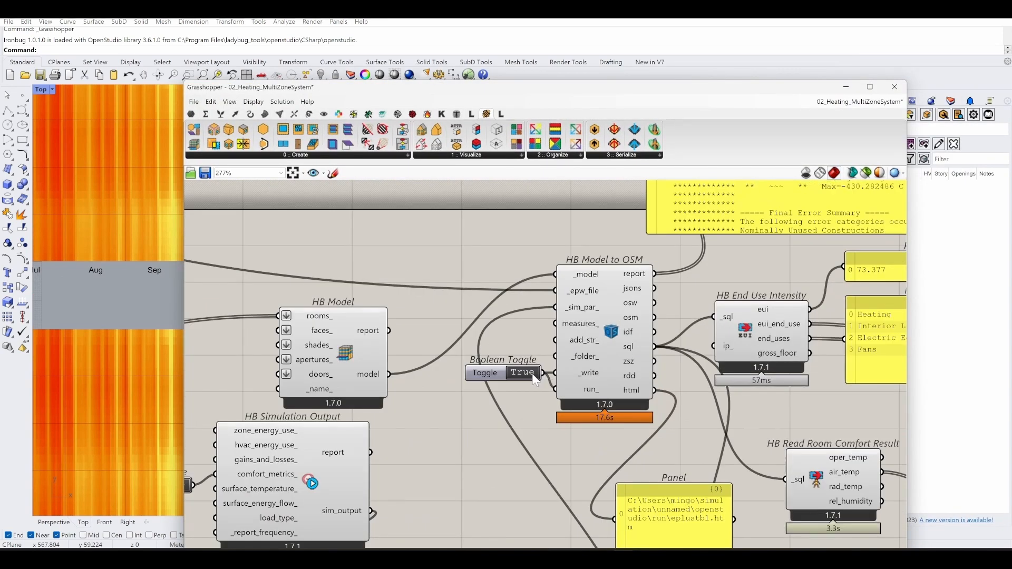